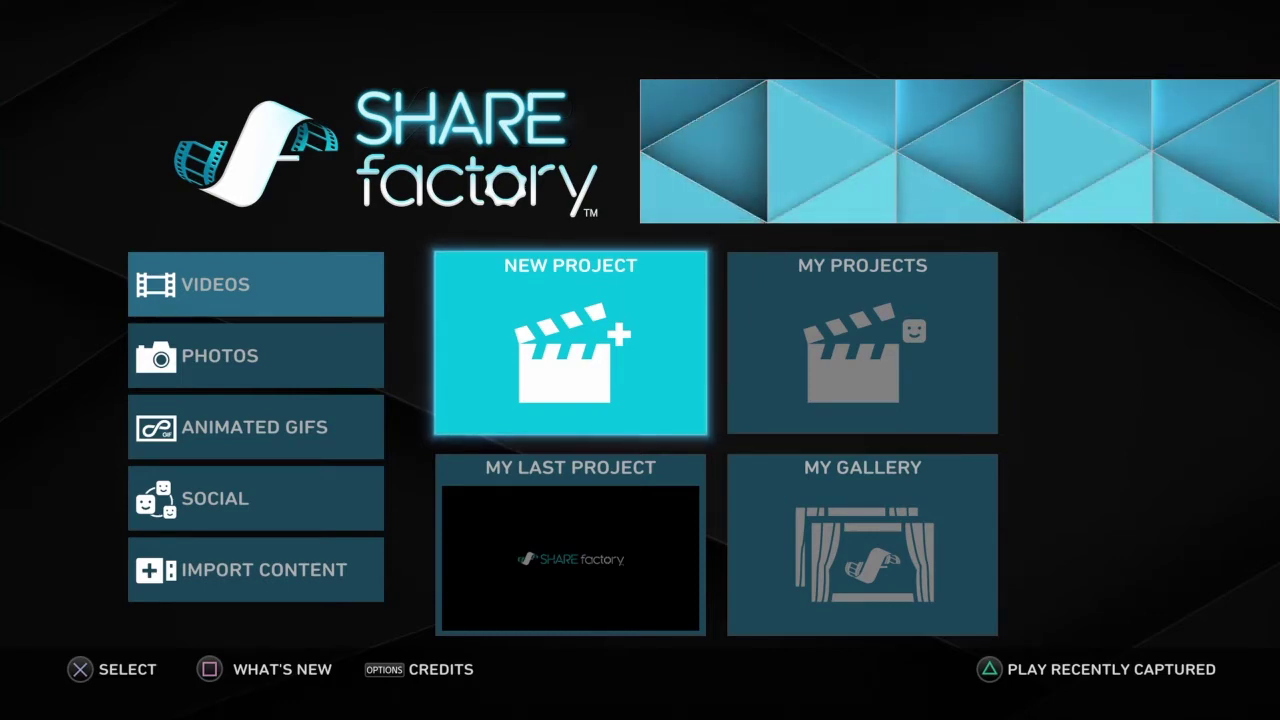
Create a new video project using the SHAREfactory theme
key("Return")
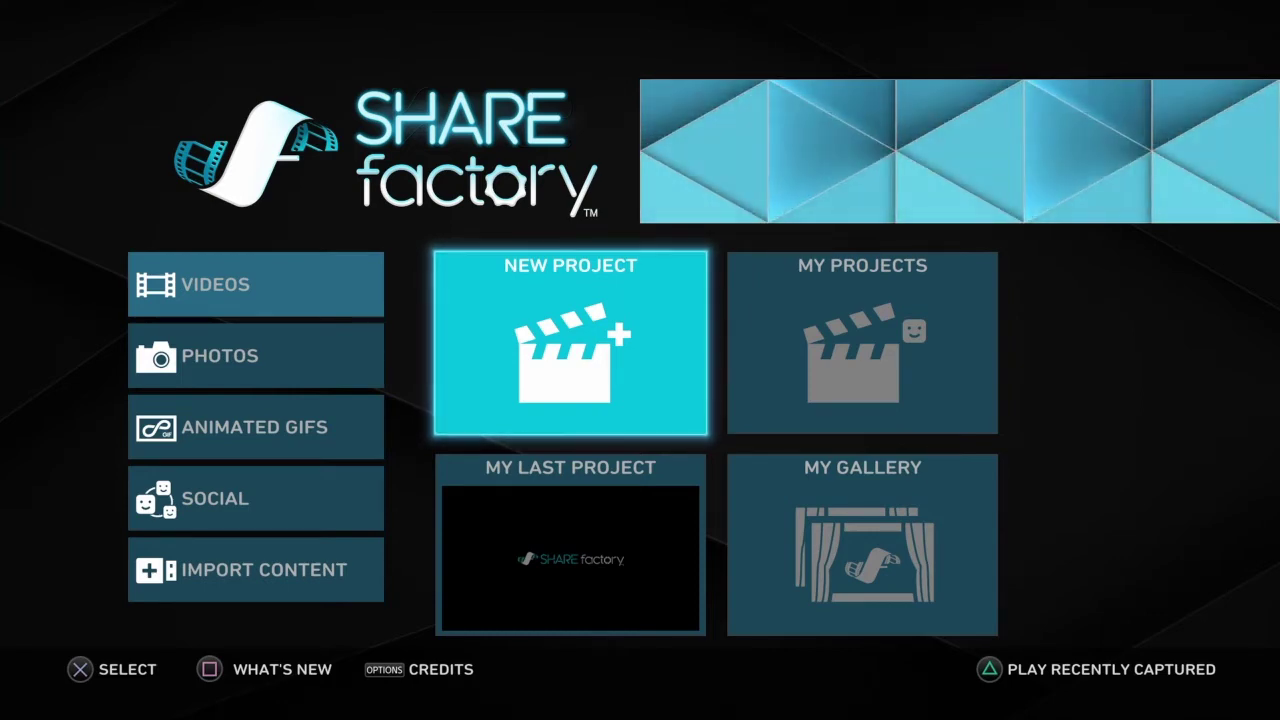
key("Right")
key("Right")
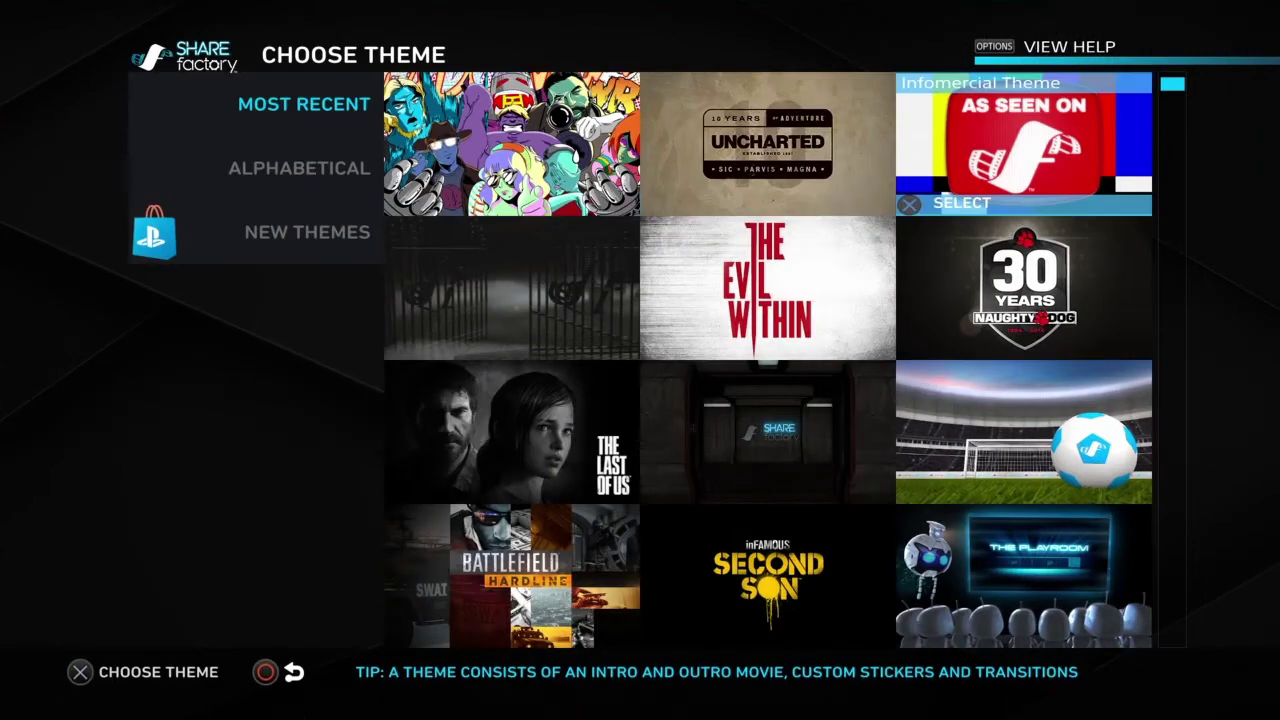
key("Down")
key("Left")
key("Left")
key("Down")
key("Right")
key("Right")
key("Down")
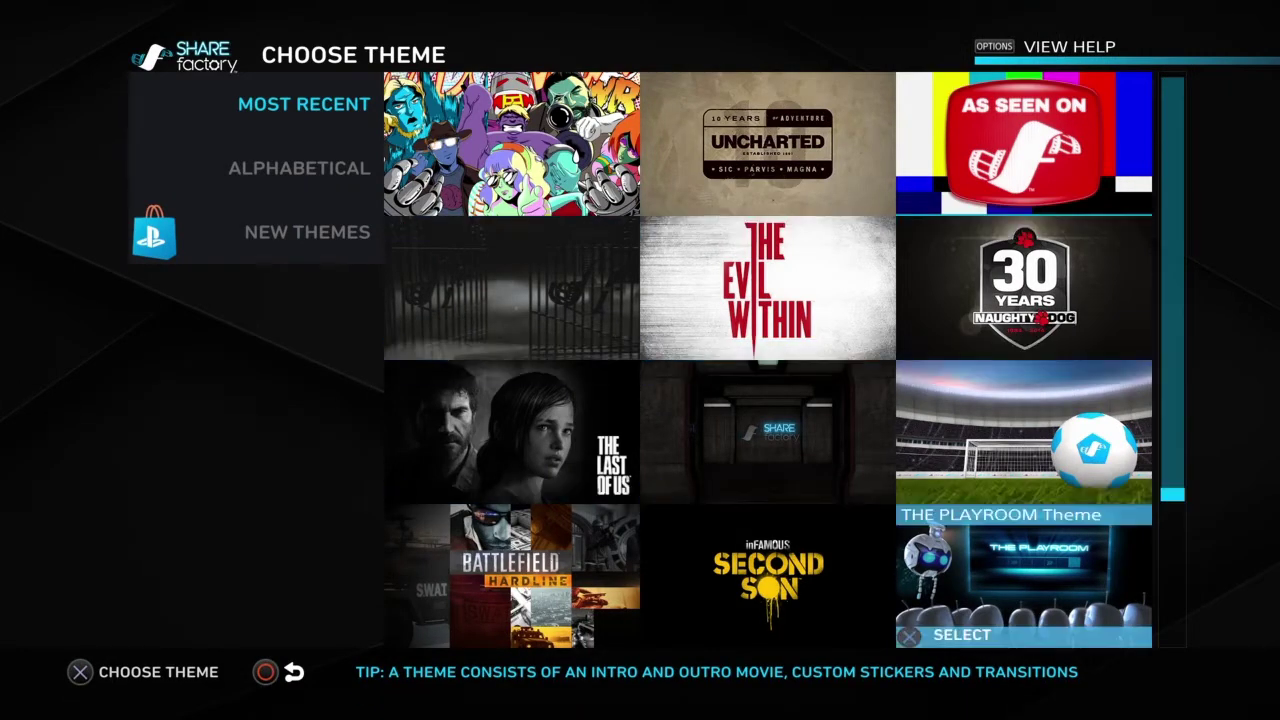
key("Left")
key("Left")
key("Down")
key("Right")
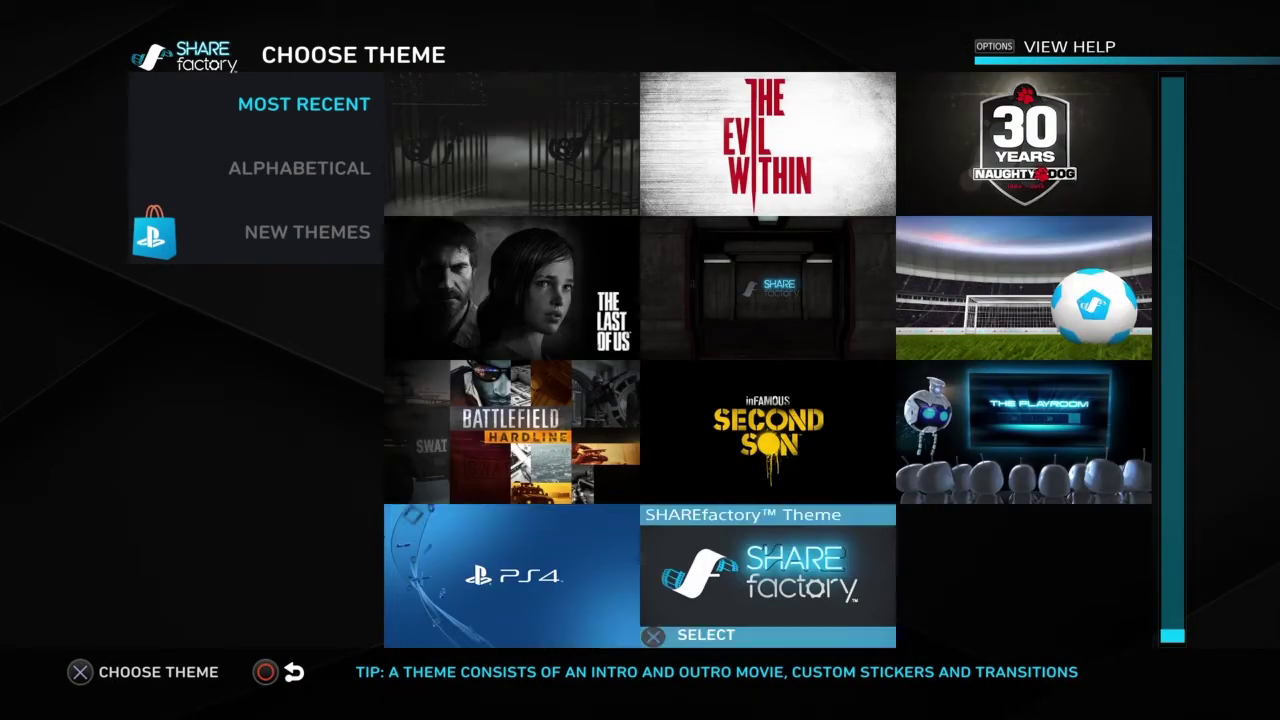
key("Return")
Look through the list of clips available for the project
key("Down")
key("Right")
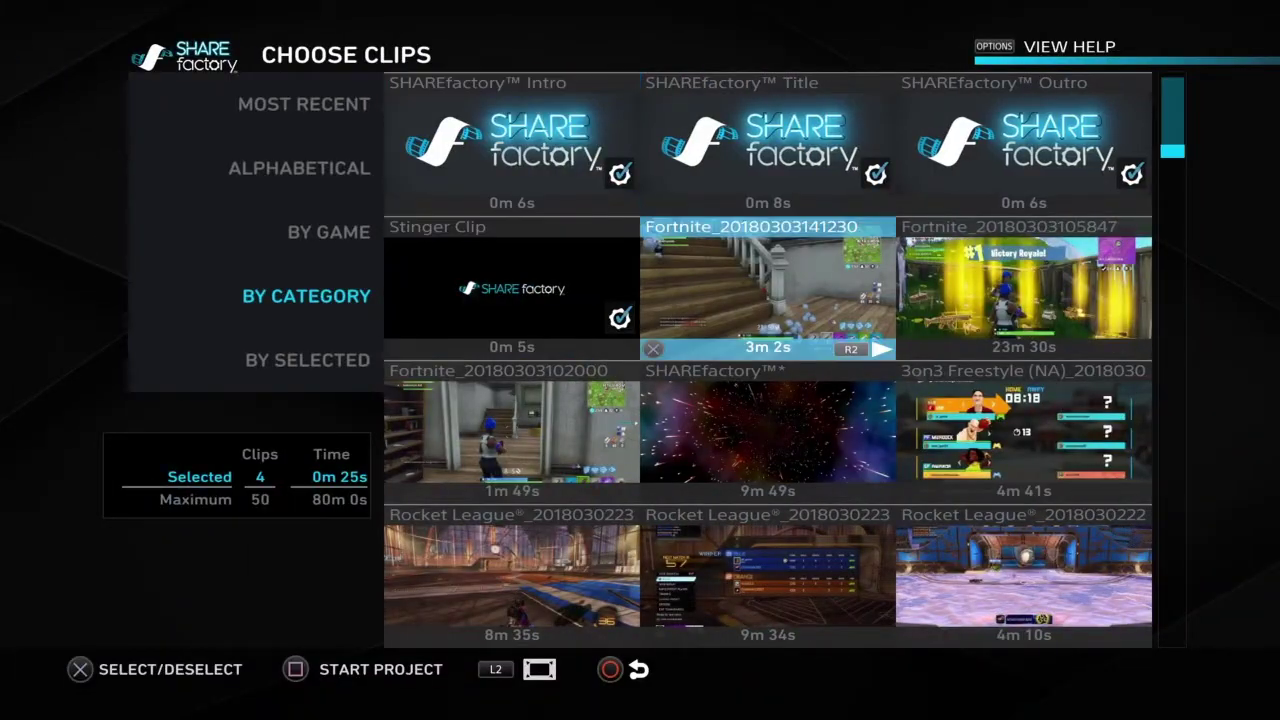
key("Down")
key("Down")
key("Down")
key("Down")
key("Up")
key("Up")
key("Up")
key("Up")
key("Up")
key("Up")
key("Up")
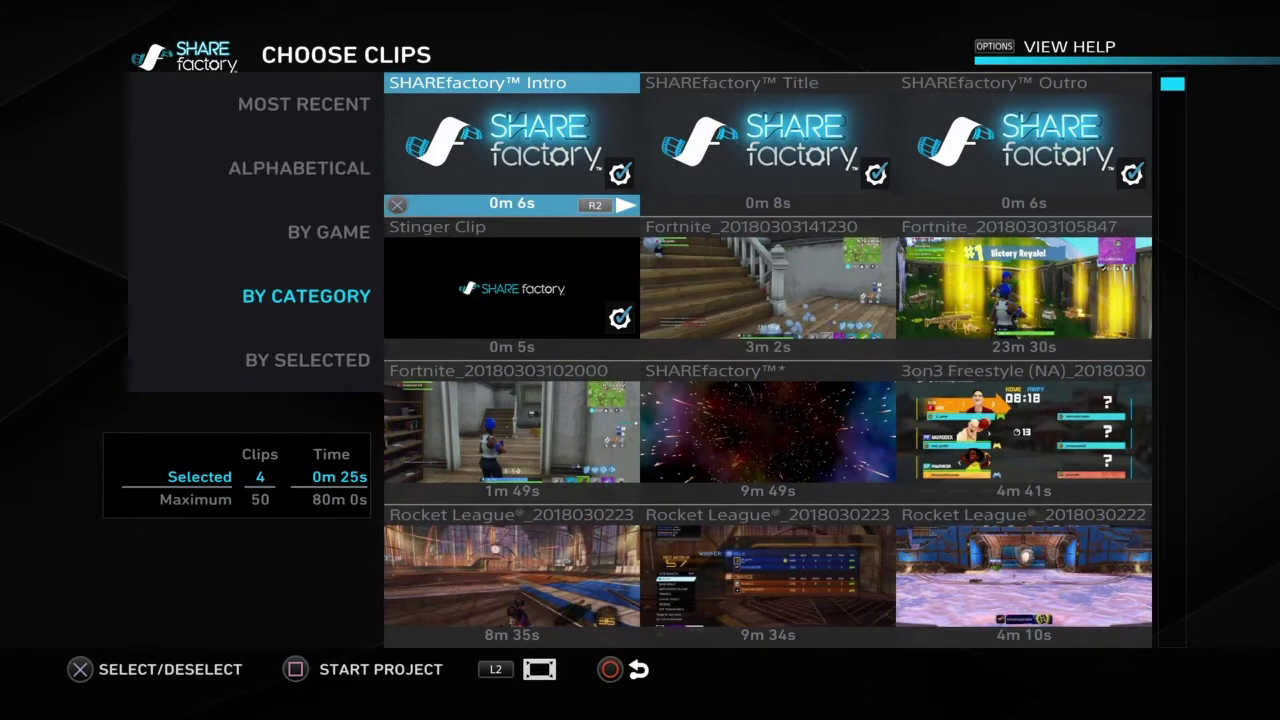
Examine the preselected SHAREfactory Intro, Title, Outro and Stinger clips
key("Right")
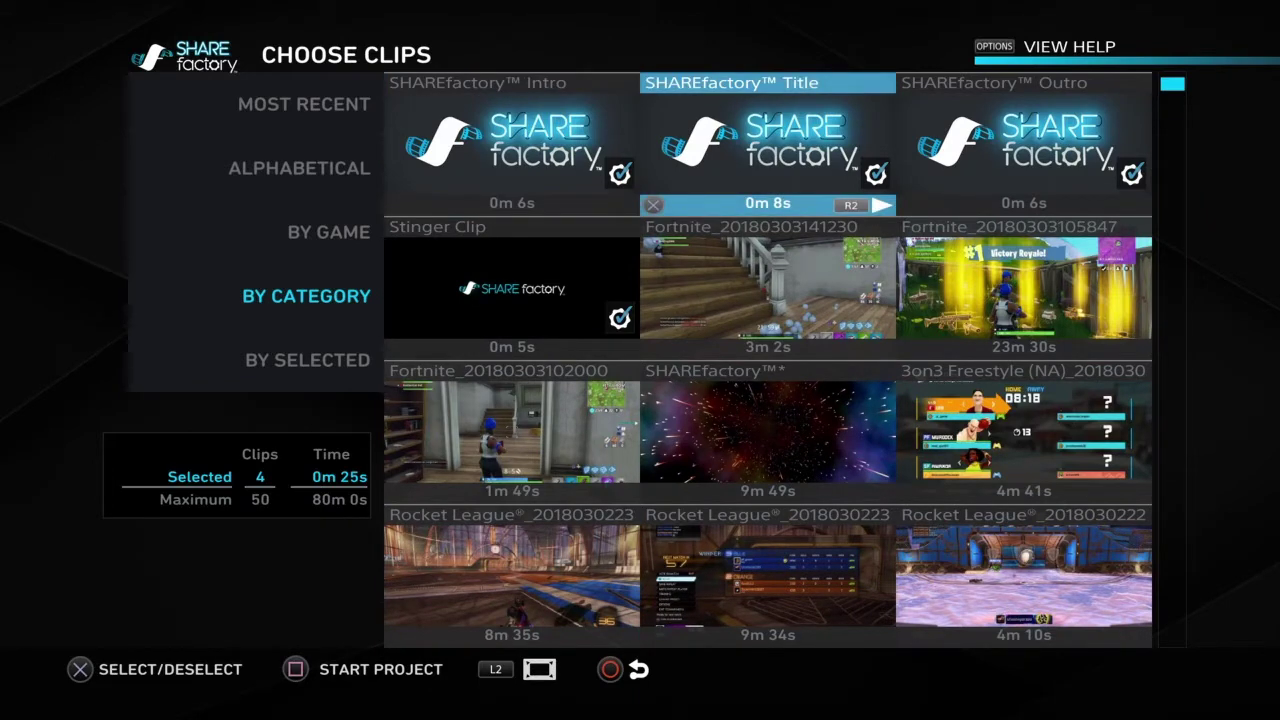
key("Left")
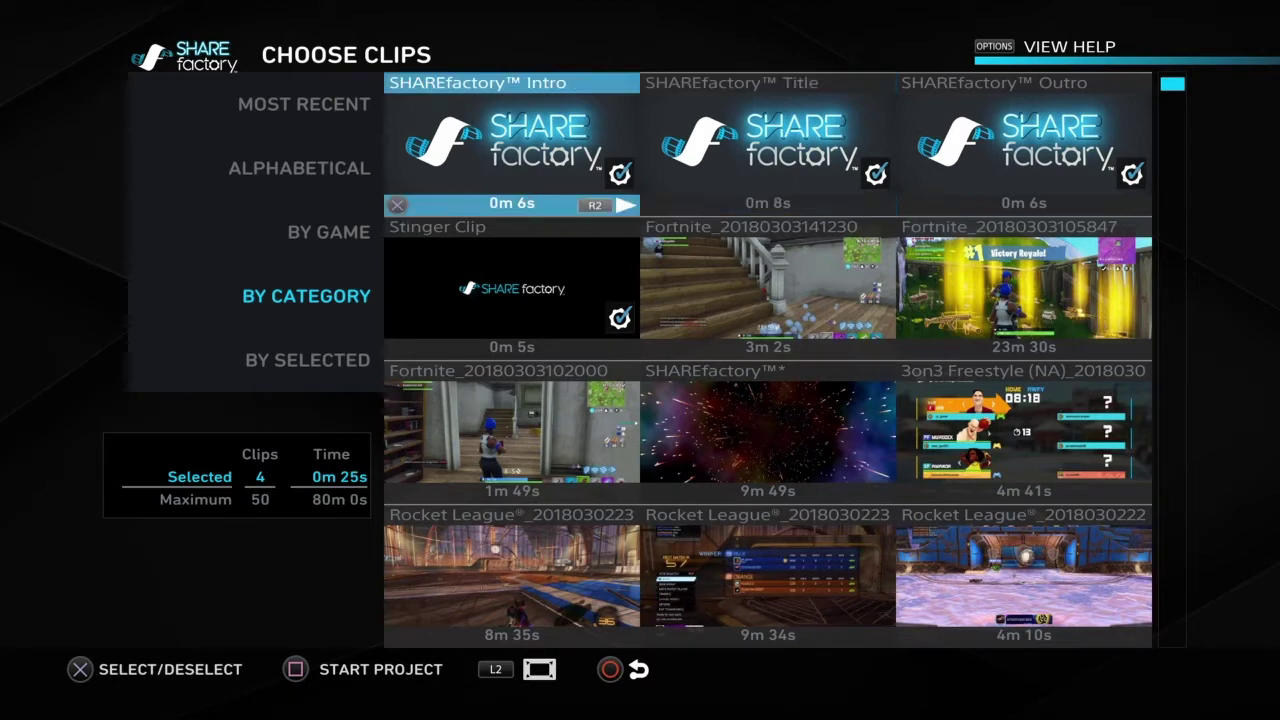
key("Down")
key("Up")
key("Right")
key("Right")
key("Left")
key("Left")
key("Right")
key("Right")
key("Left")
key("Right")
key("Left")
key("Left")
key("Down")
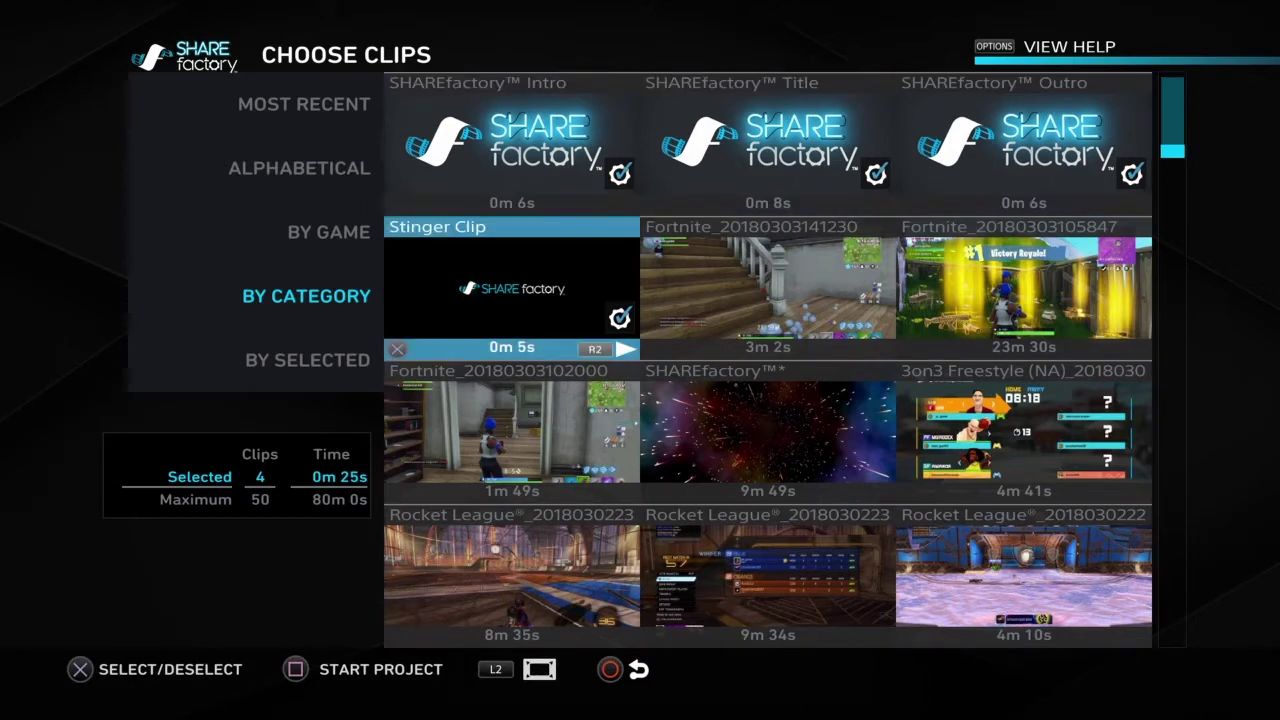
Deselect the SHAREfactory Intro, Title and Outro clips so they are left out of the project
key("Up")
key("Return")
key("Right")
key("Return")
key("Right")
key("Return")
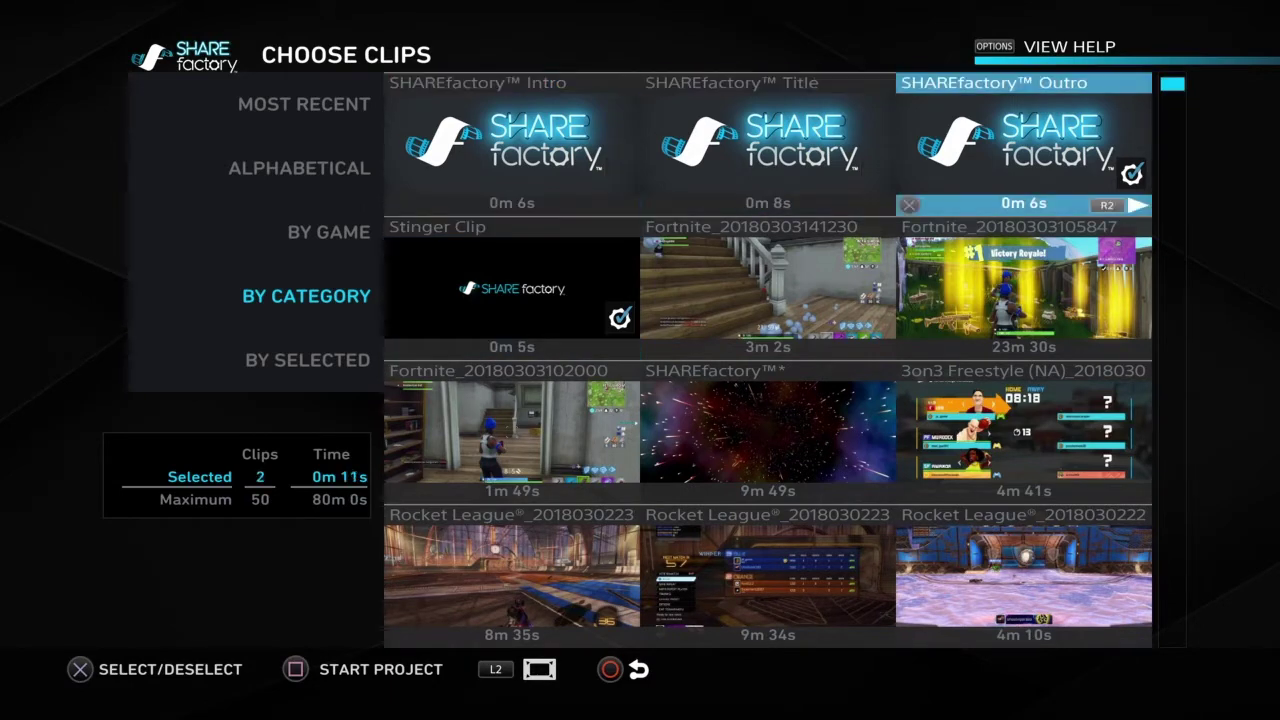
Browse the recorded gameplay clips to decide which ones to include
key("Left")
key("Left")
key("Right")
key("Right")
key("Left")
key("Left")
key("Down")
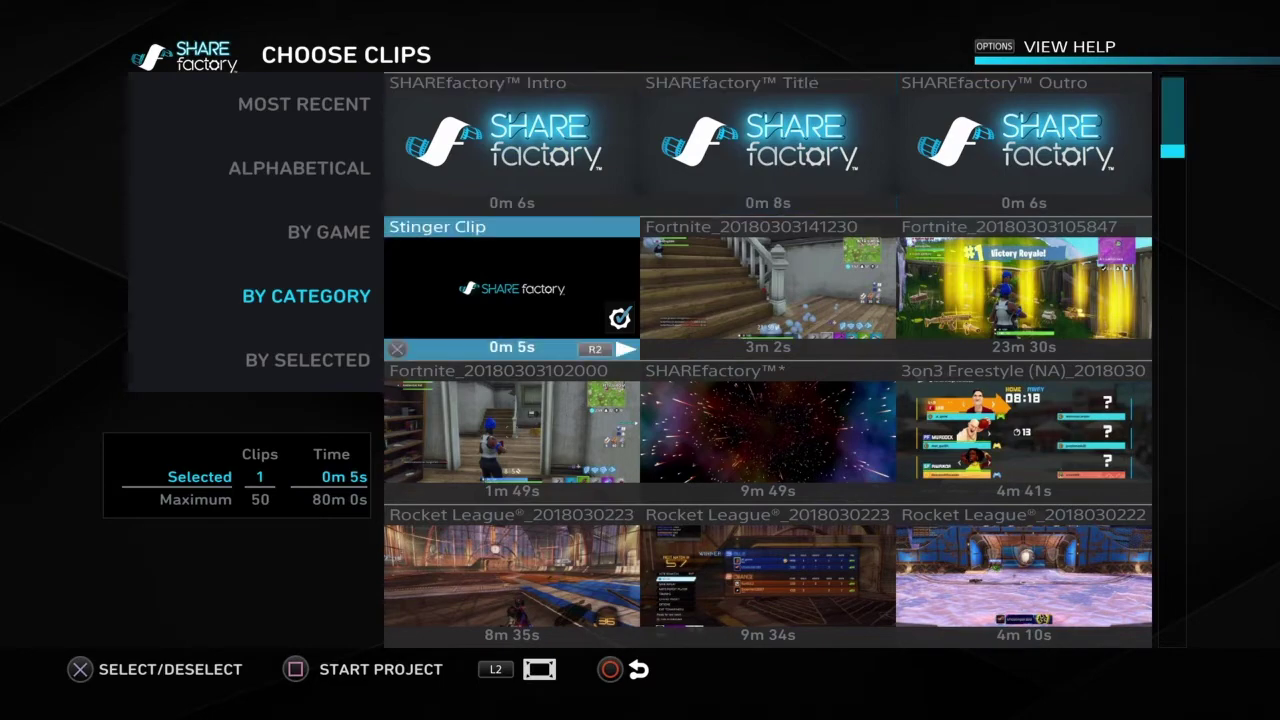
key("Right")
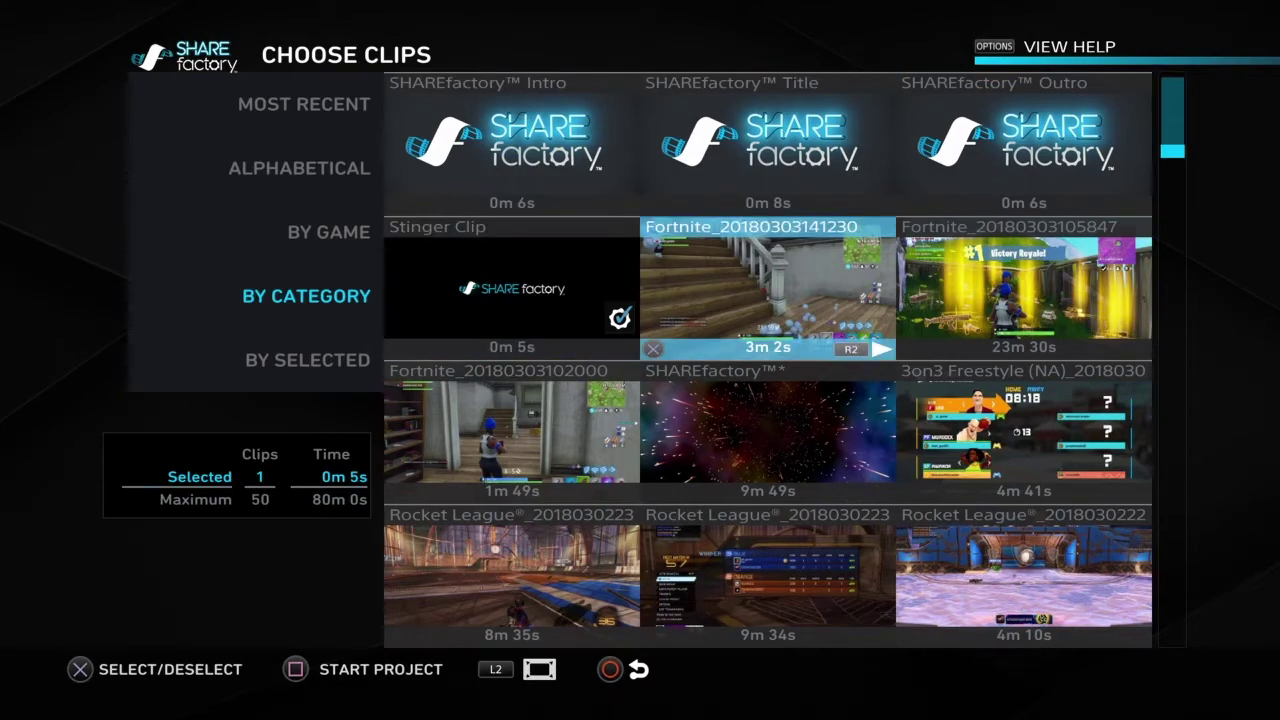
key("Right")
key("Down")
key("Left")
key("Down")
key("Down")
key("Down")
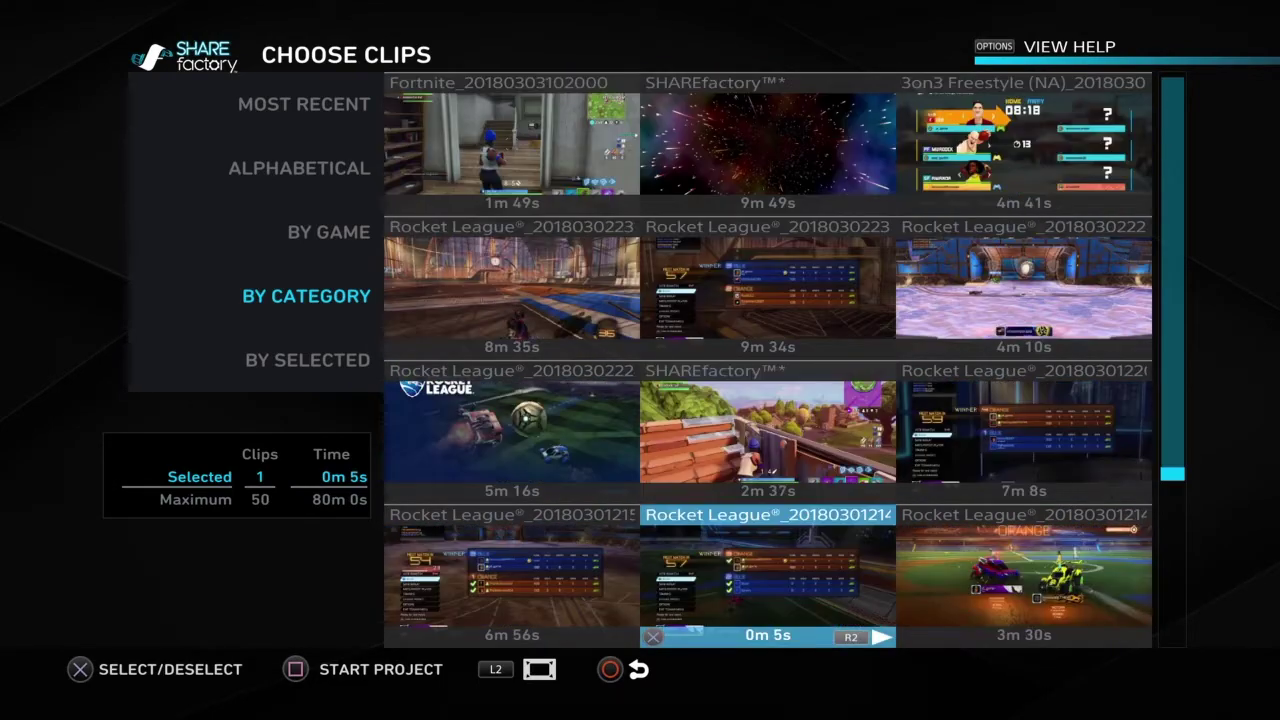
key("Down")
key("Up")
key("Up")
key("Up")
key("Up")
key("Up")
key("Up")
key("Right")
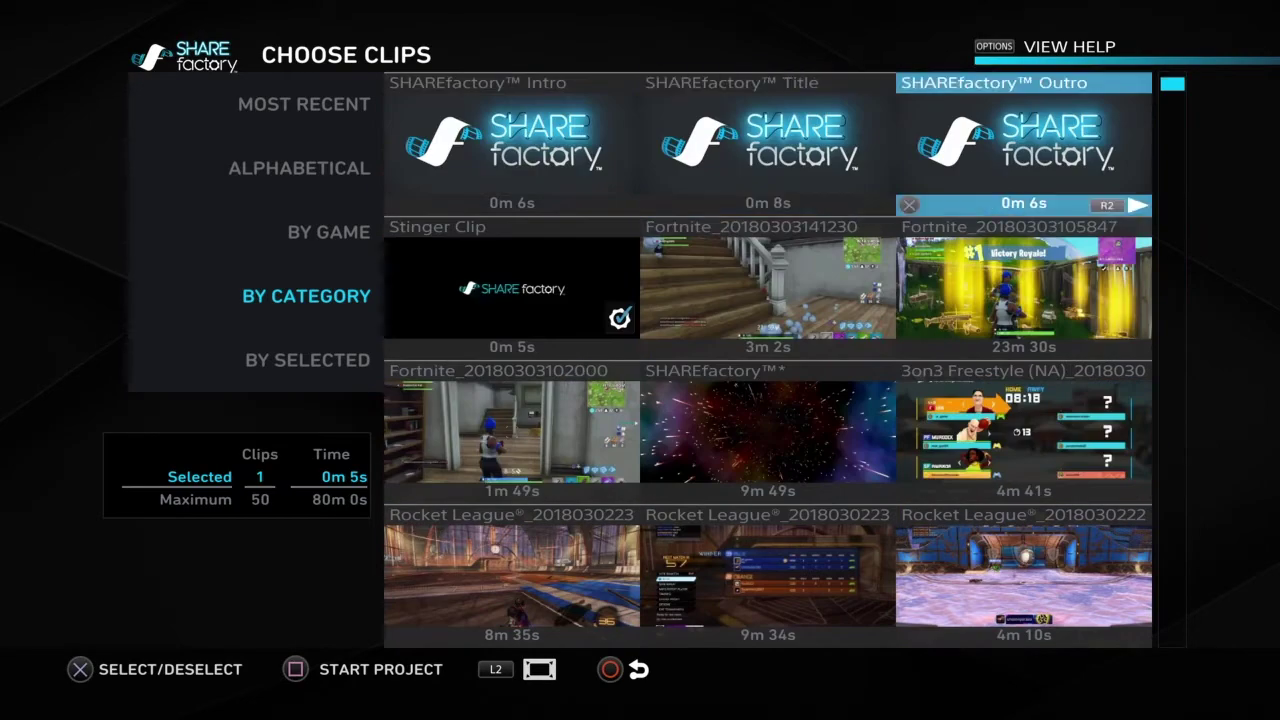
key("Down")
key("Left")
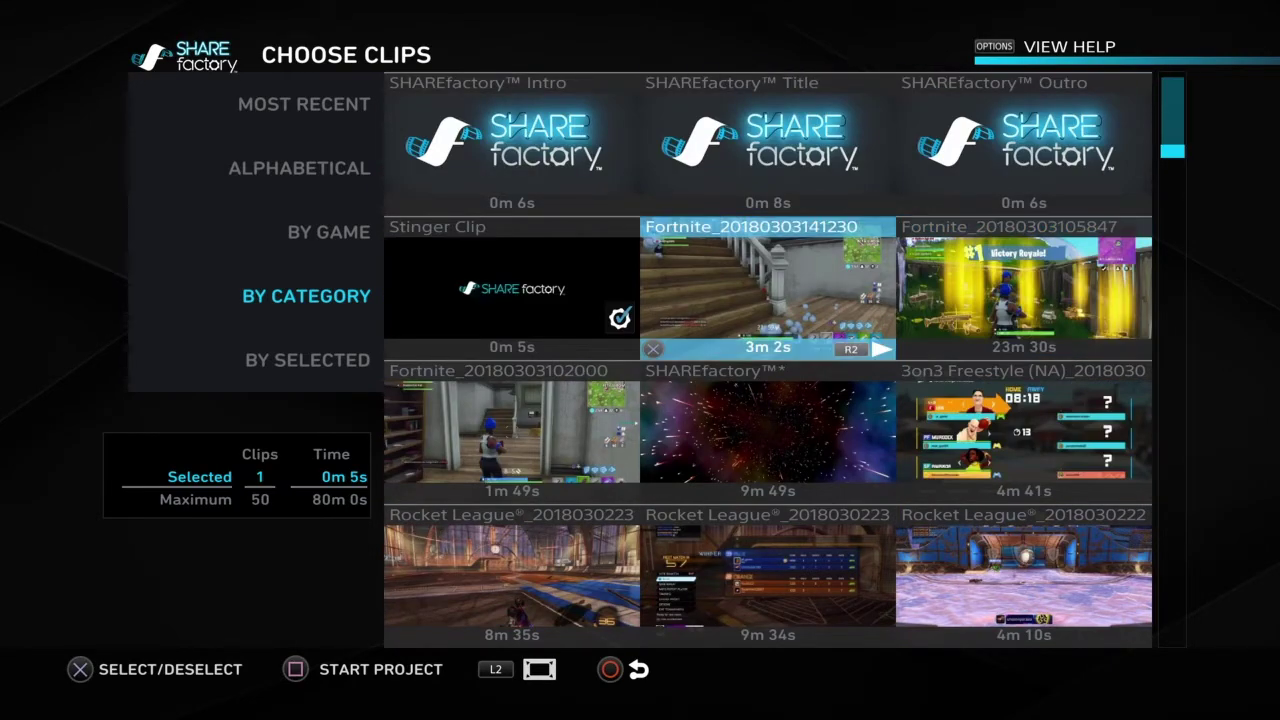
Select the 10-second custom SHAREfactory intro at the end of the clip list as the first clip
key("Down")
key("Down")
key("Down")
key("Down")
key("Down")
key("Down")
key("Down")
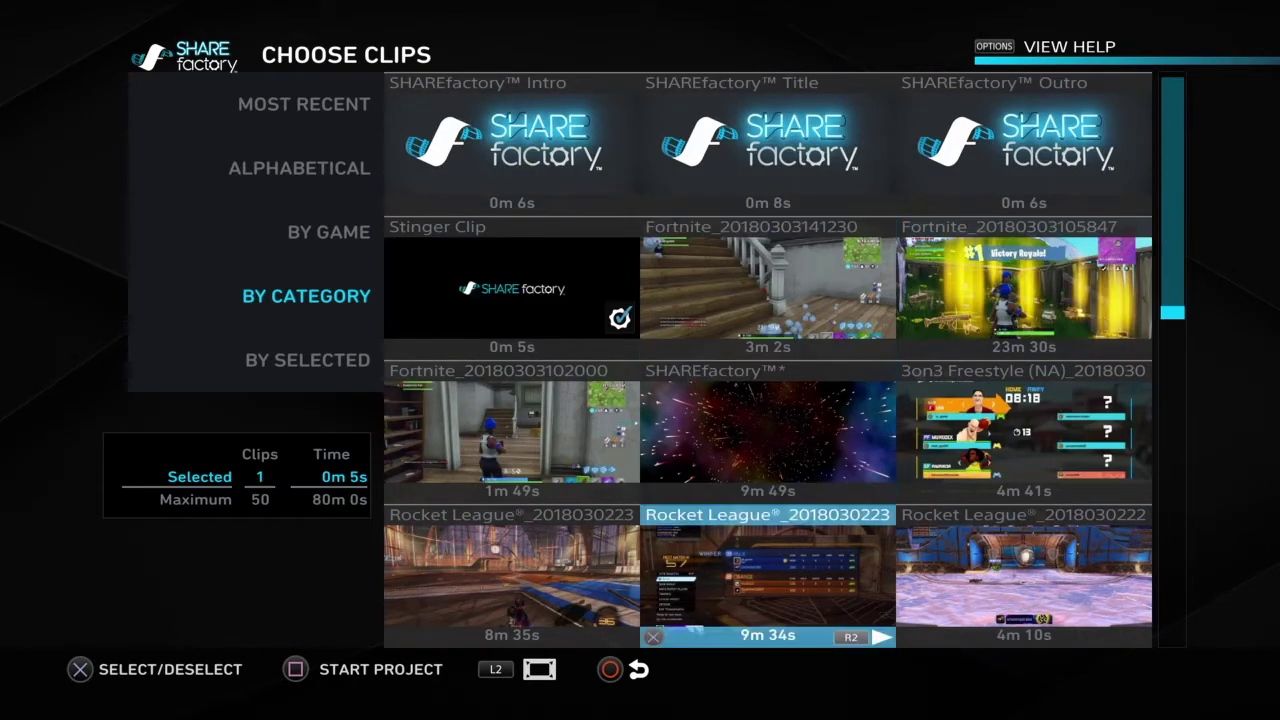
key("Left")
key("Down")
key("Down")
key("Right")
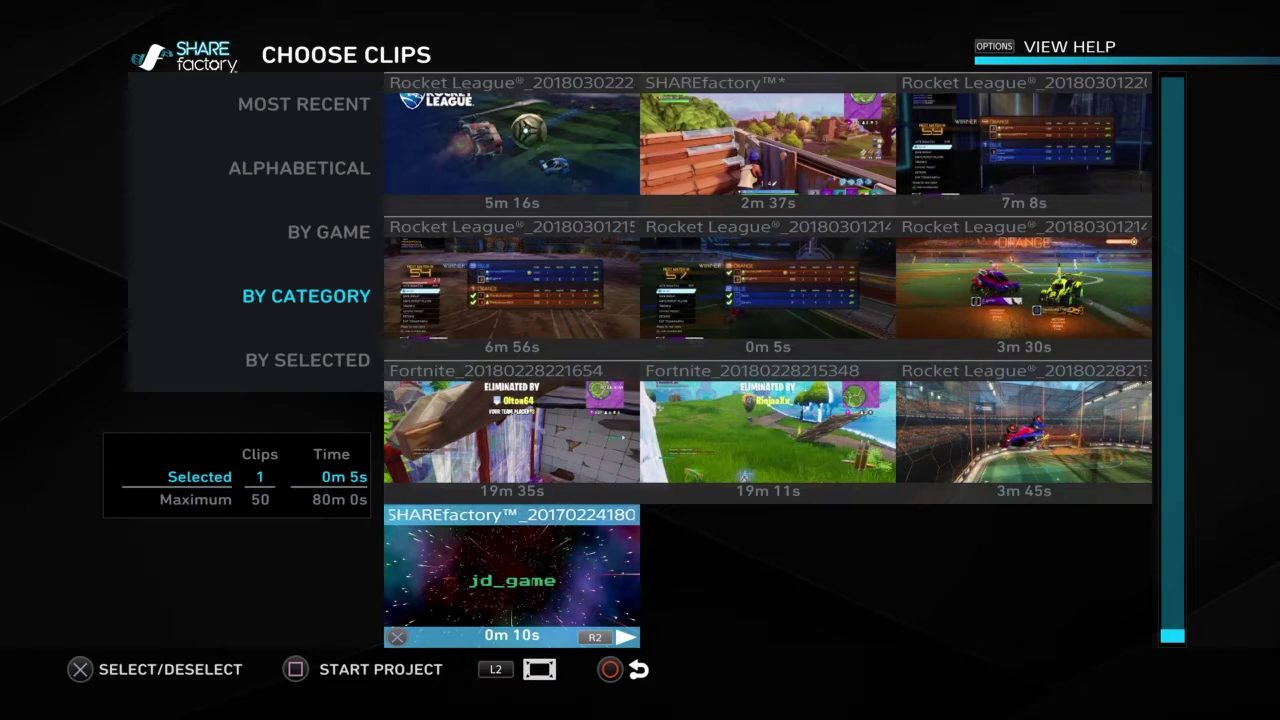
key("Return")
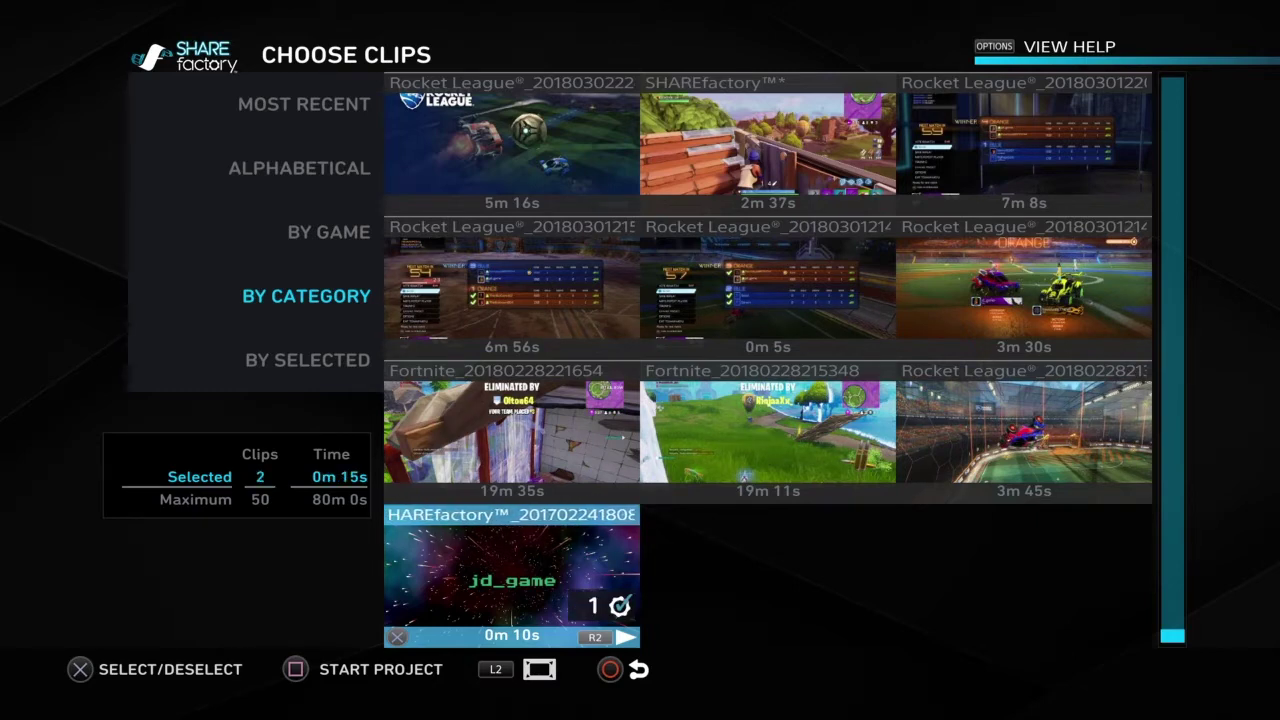
key("Up")
key("Up")
key("Right")
key("Up")
key("Up")
key("Up")
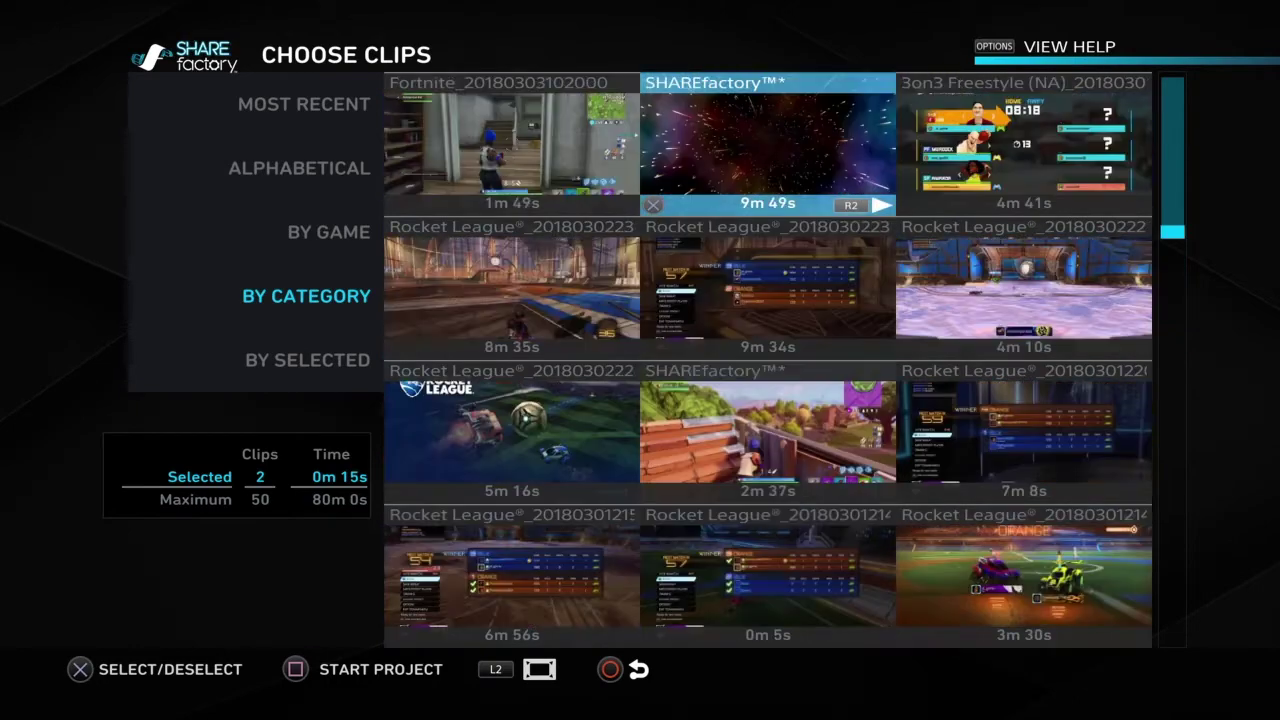
key("Up")
key("Up")
key("Left")
key("Right")
key("Right")
key("Left")
key("Left")
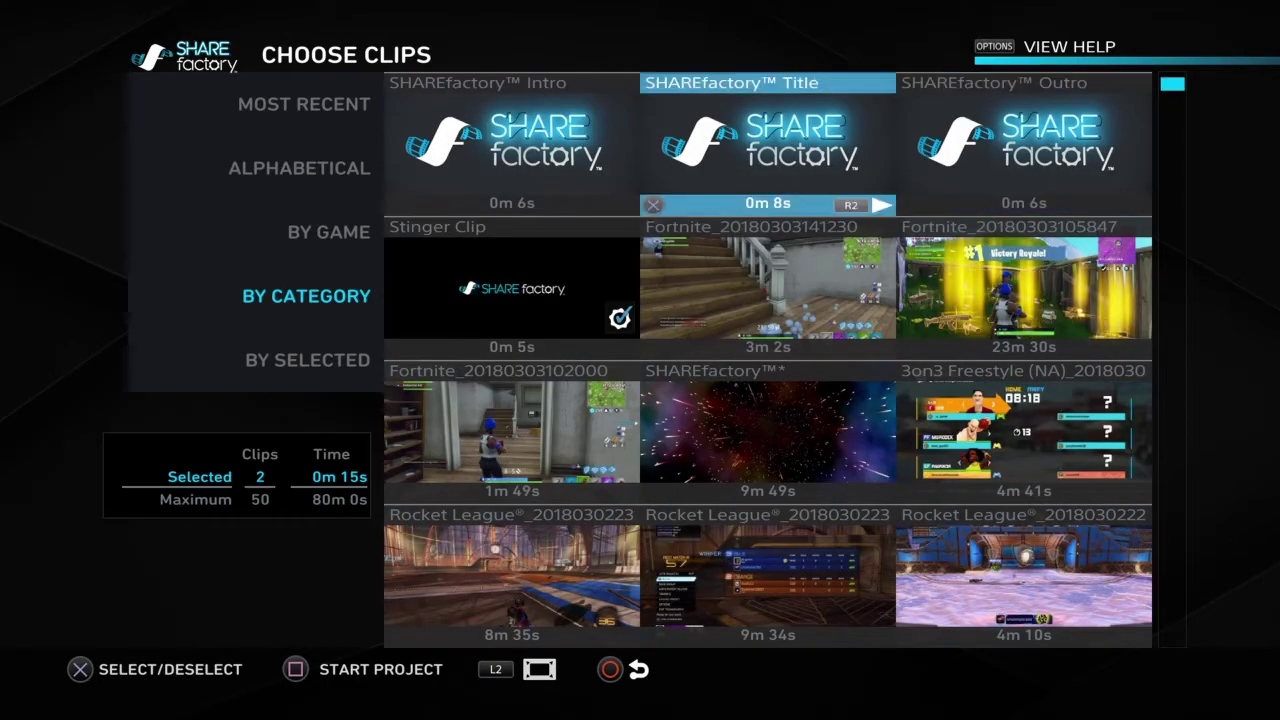
key("Right")
key("Right")
key("Left")
key("Left")
key("Right")
key("Right")
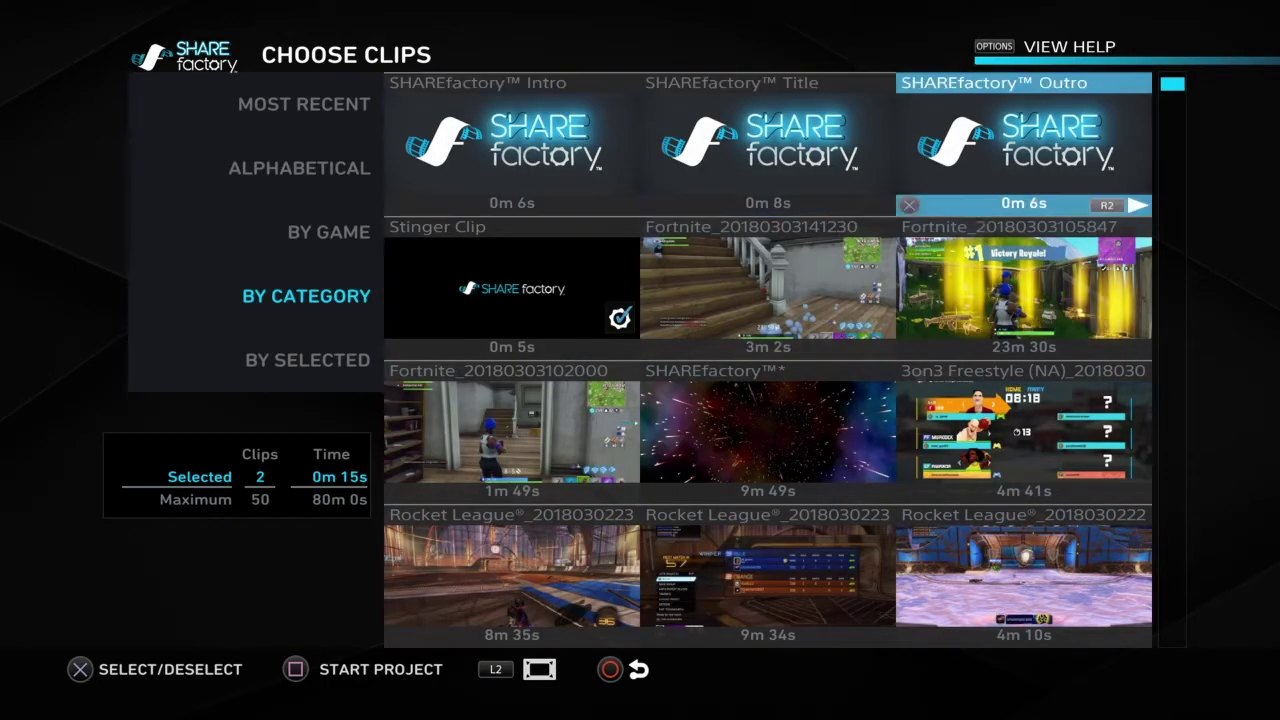
key("Down")
key("Return")
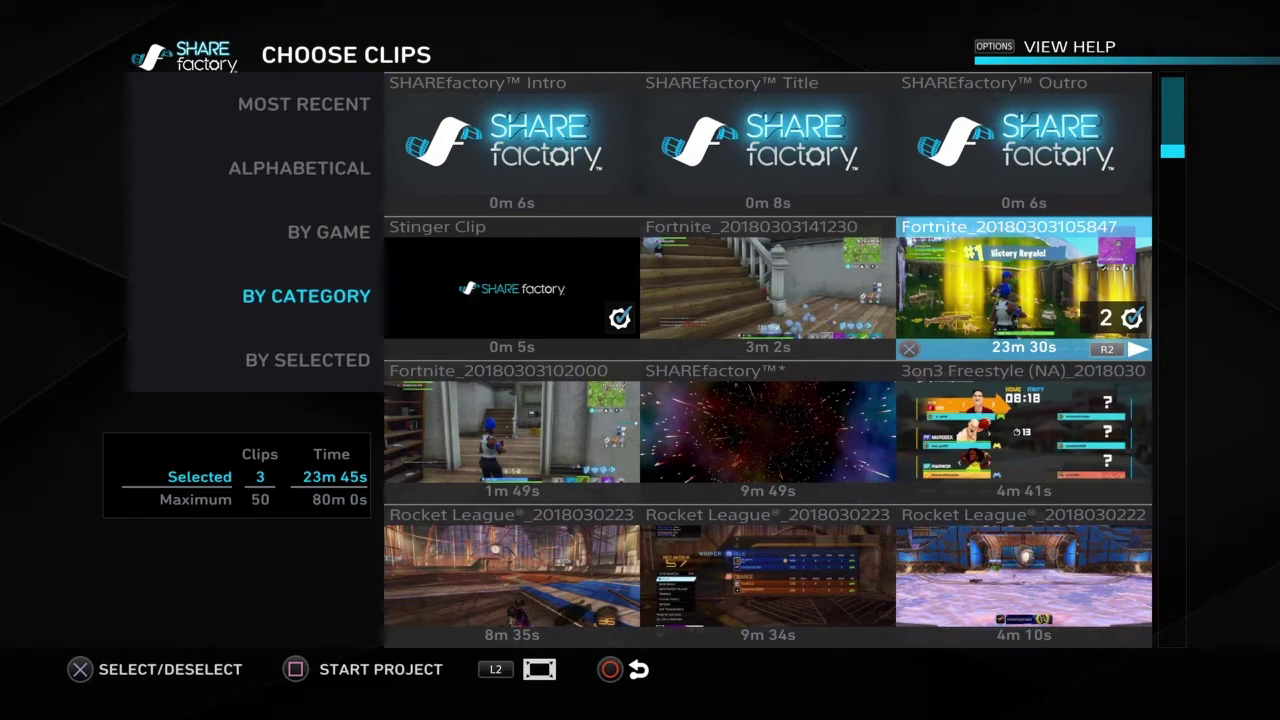
key("backslash")
key("Return")
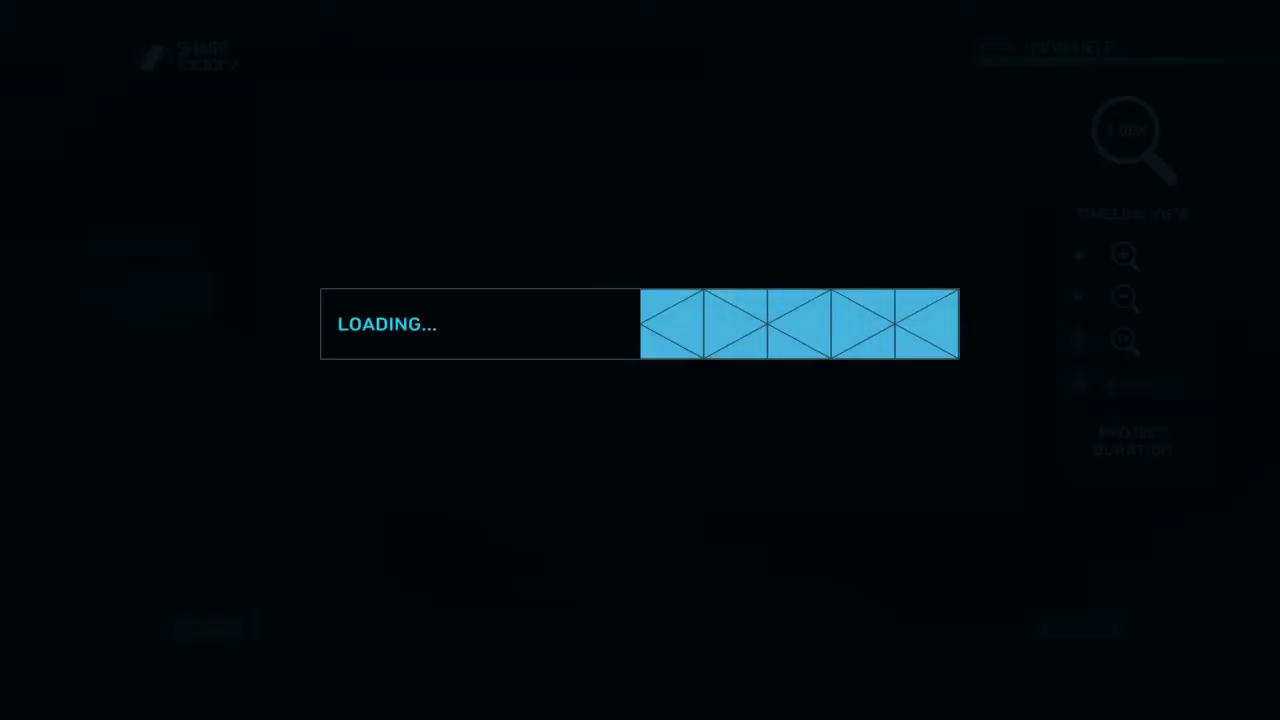
Scrub through the intro clip on the timeline and stop at the start of the Fortnite clip, at 0m 10s
key("Right")
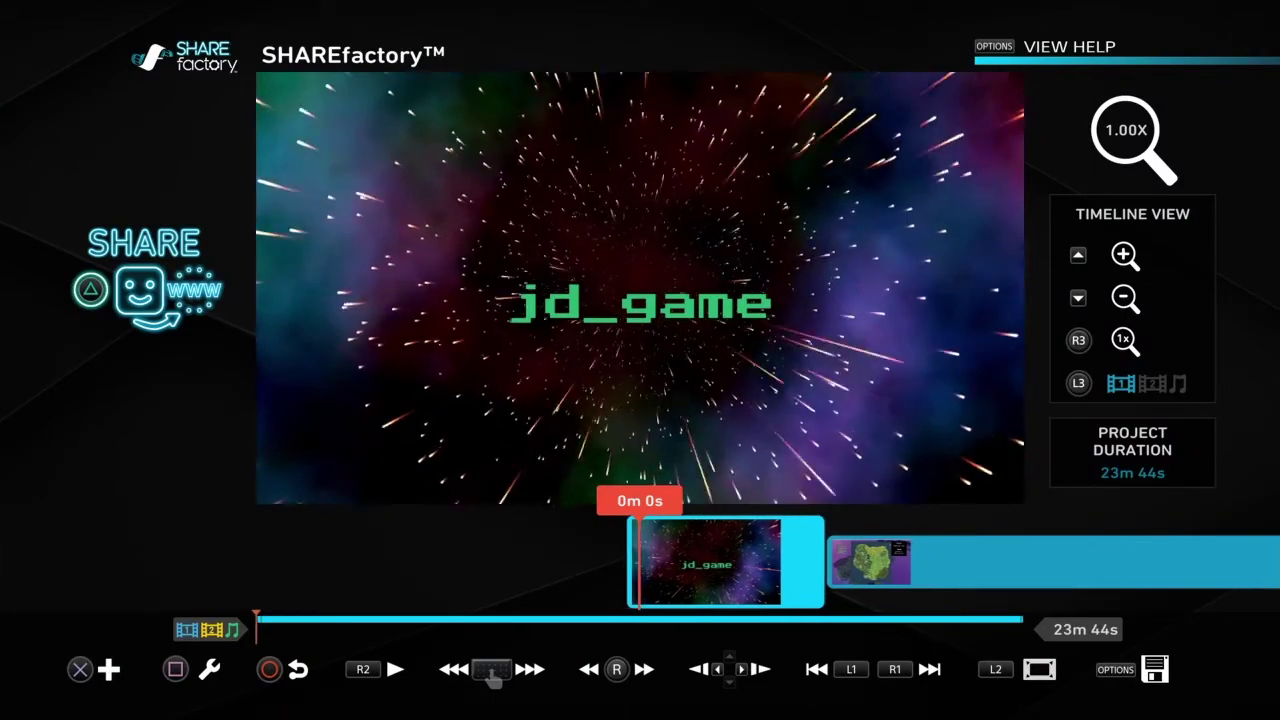
key("Right")
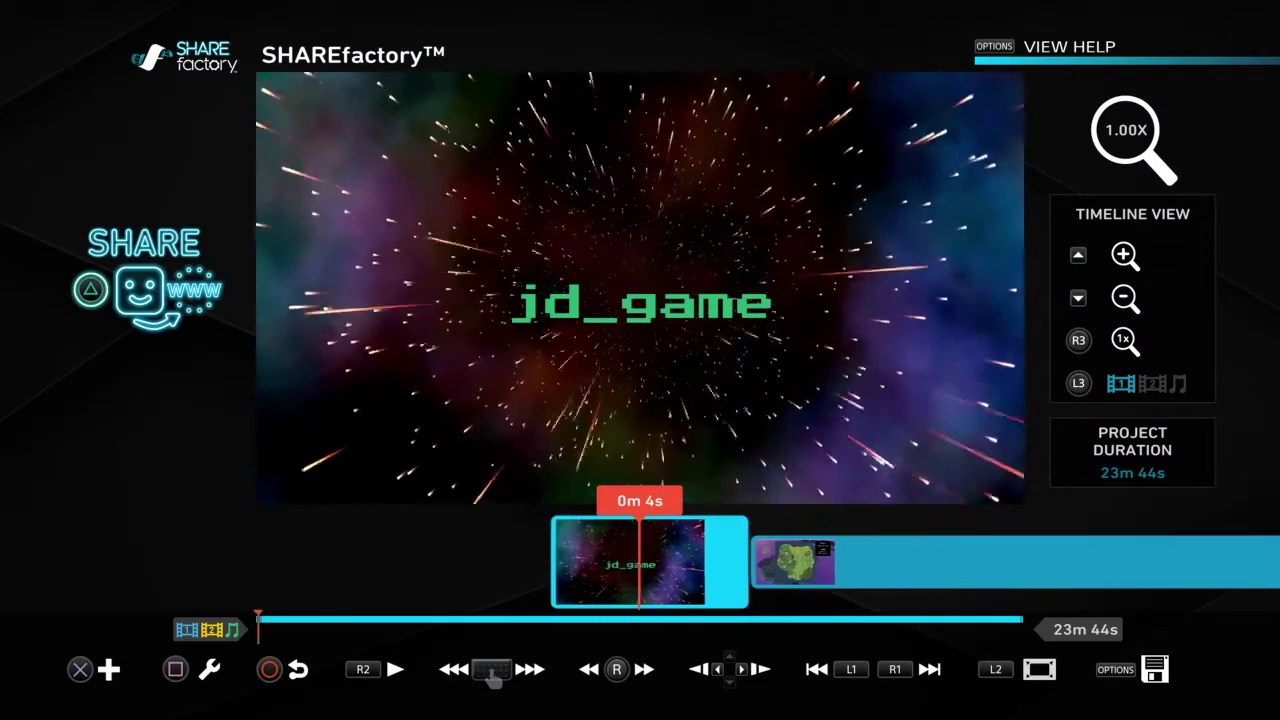
key("Right")
key("Right")
key("Right")
key("Right")
key("Right")
key("Right")
key("Right")
key("Right")
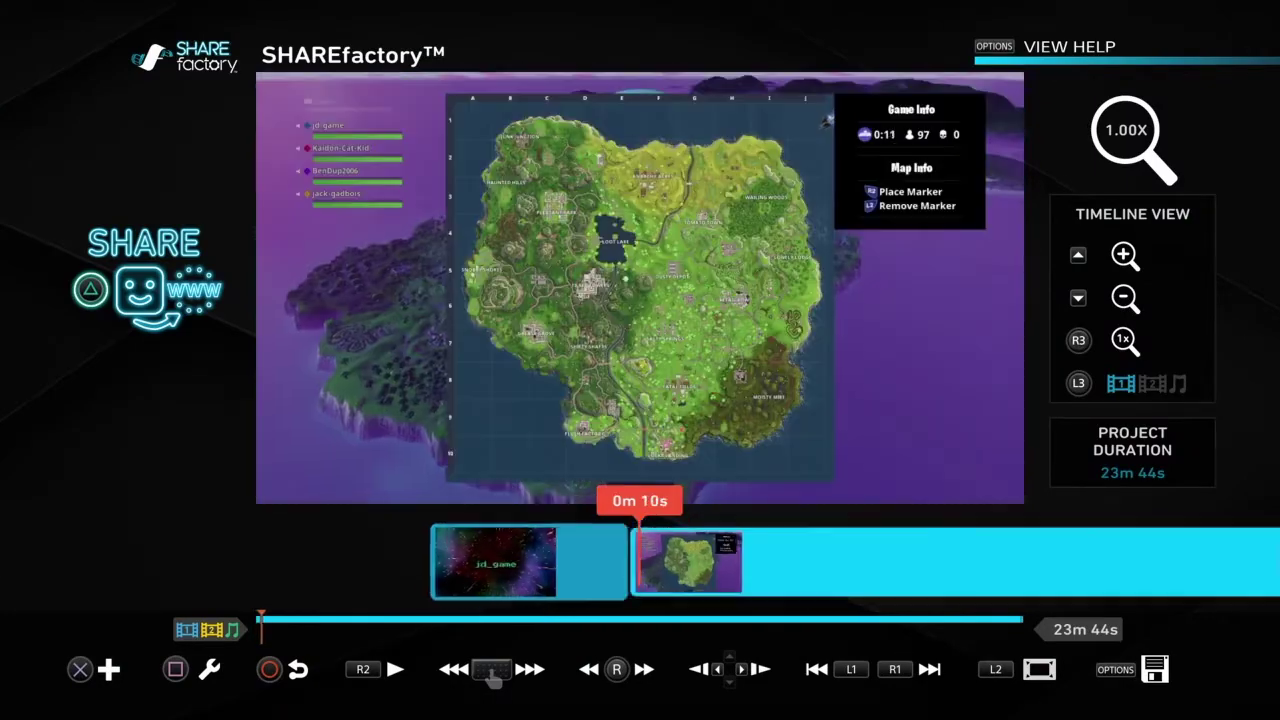
key("Left")
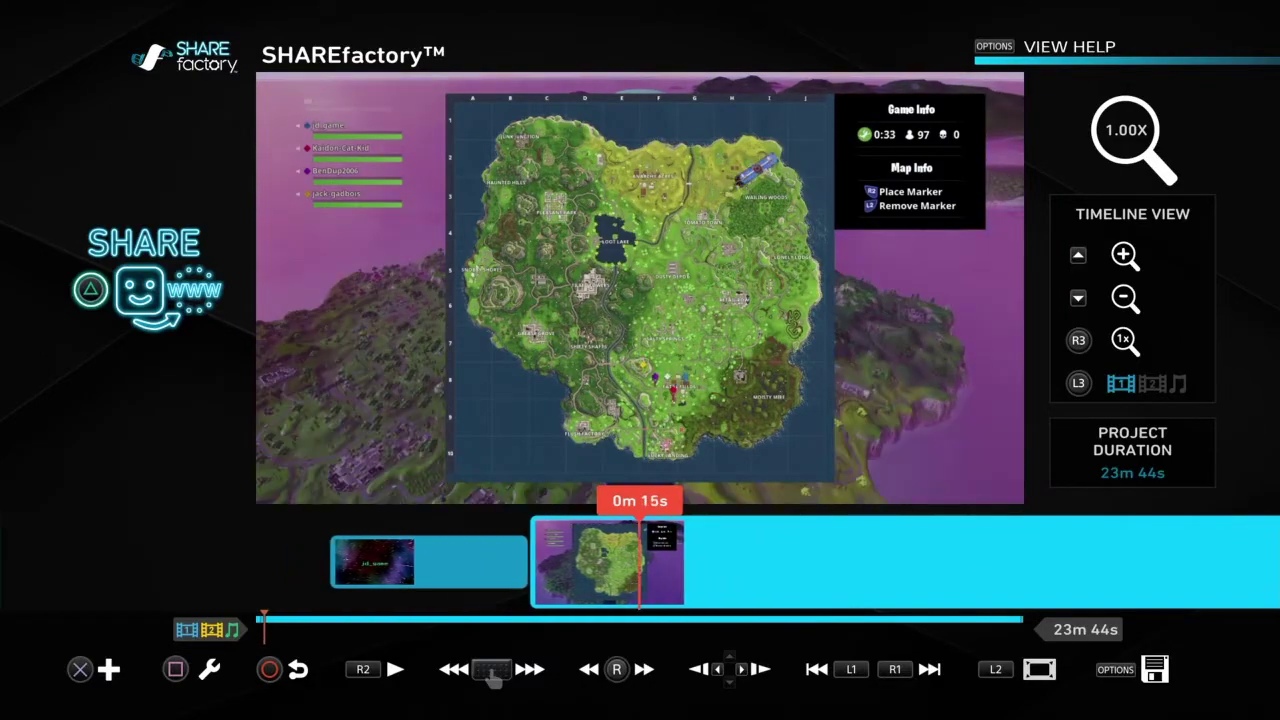
key("Right")
key("Right")
key("Left")
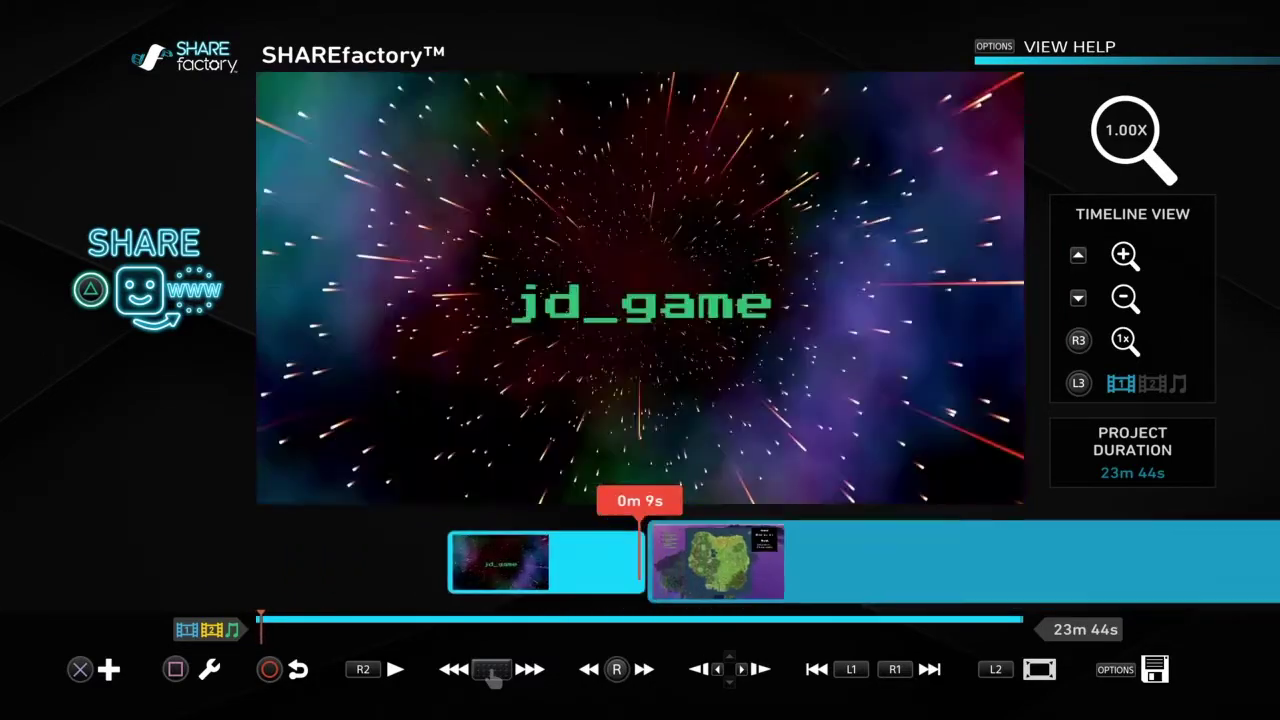
key("Right")
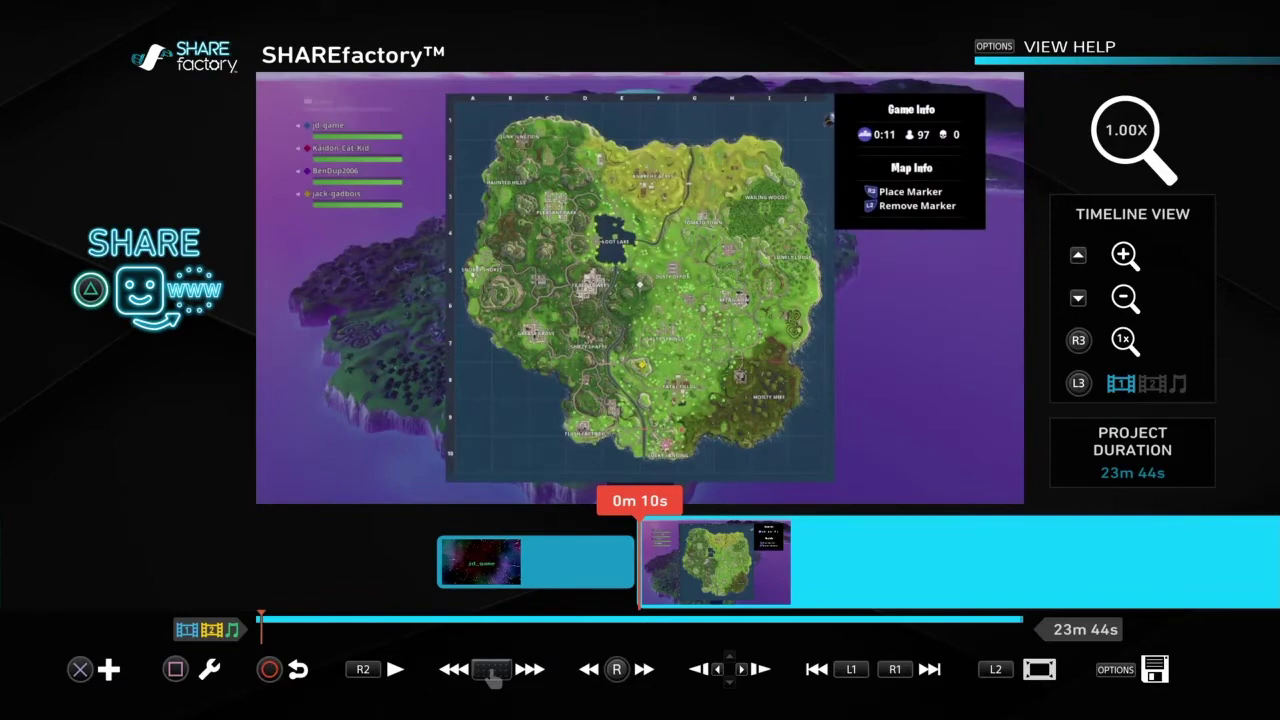
Scrub the Fortnite clip forward to 0m 40s and back, and jump to its end at 23m 40s
key("Right")
key("Right")
key("Right")
key("Right")
key("Right")
key("Right")
key("Right")
key("Right")
key("Right")
key("Right")
key("Right")
key("Right")
key("Right")
key("Right")
key("Right")
key("Right")
key("Right")
key("Right")
key("Right")
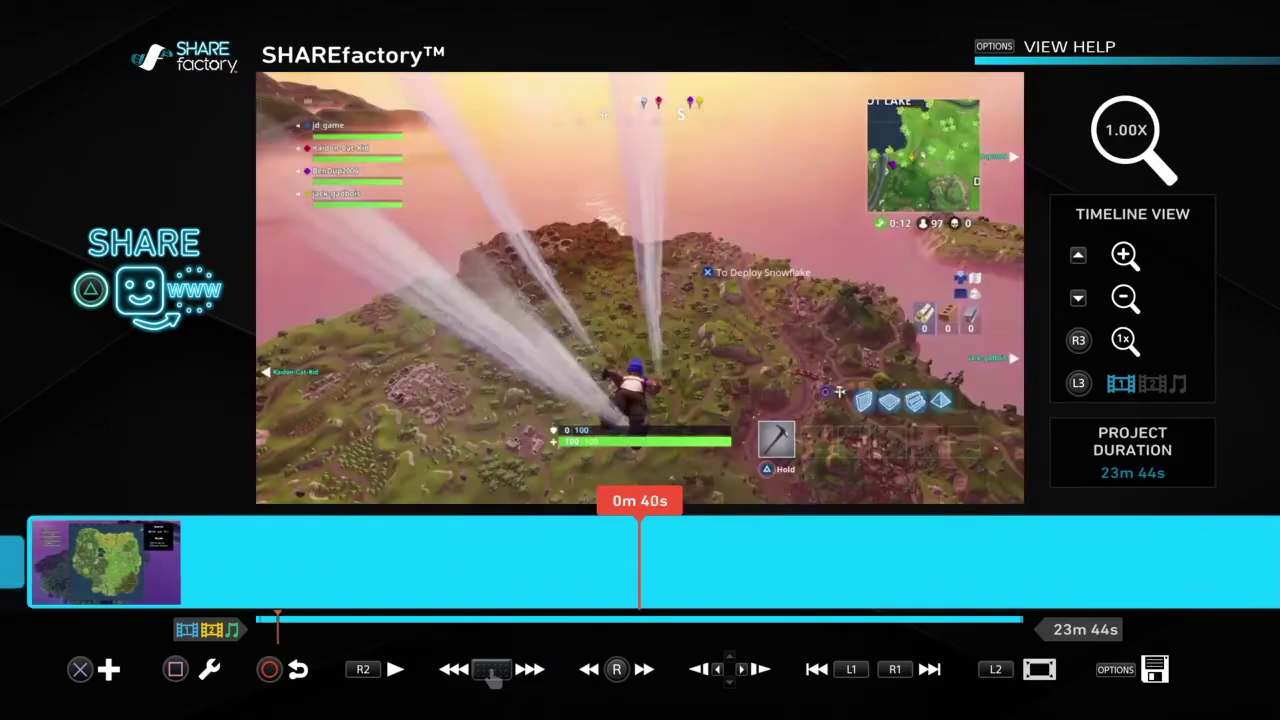
key("Left")
key("Left")
key("Left")
key("Left")
key("Left")
key("Left")
key("Left")
key("Left")
key("Left")
key("Left")
key("Left")
key("Left")
key("R1")
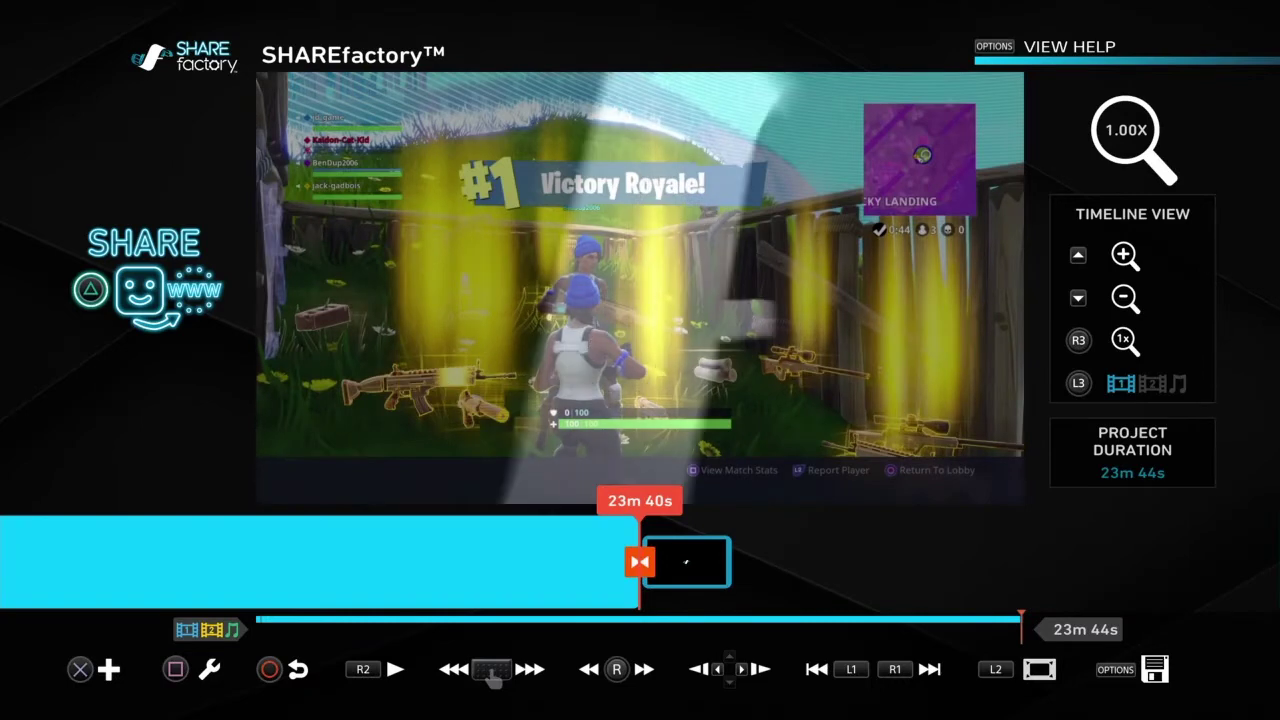
Return the playhead to the start of the Fortnite clip at 0m 10s and play from there
key("Home")
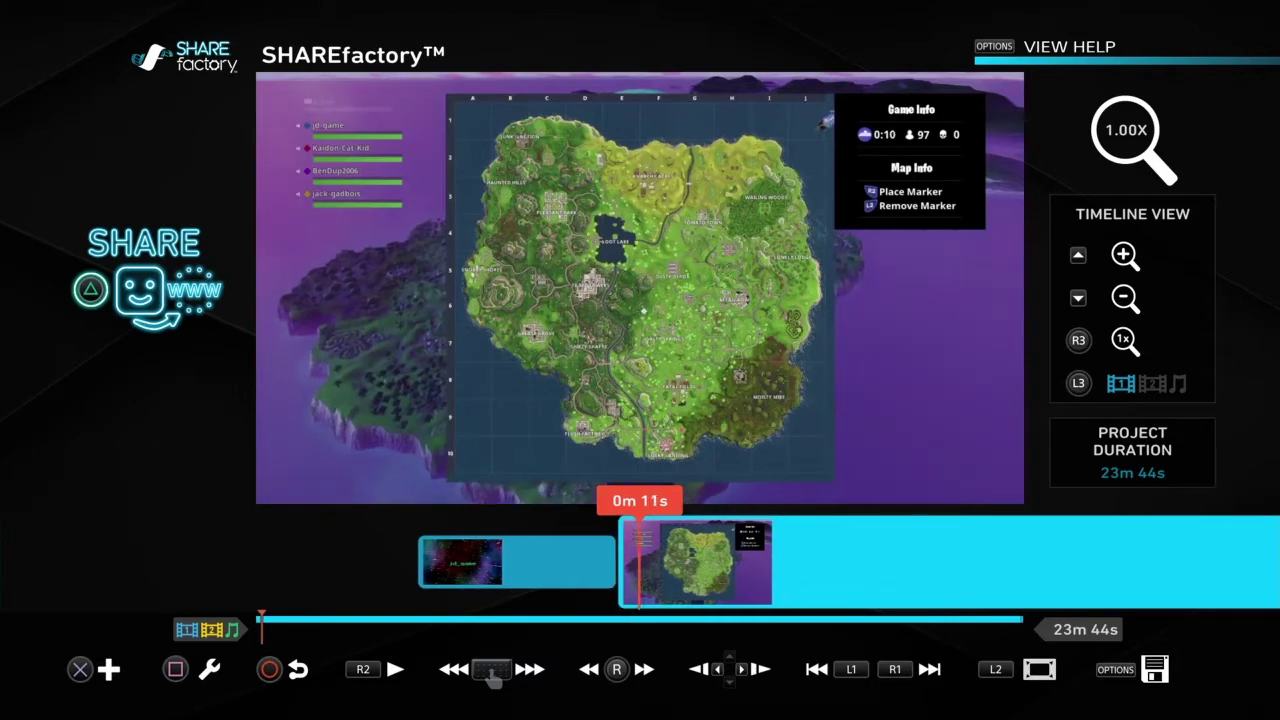
key("Left")
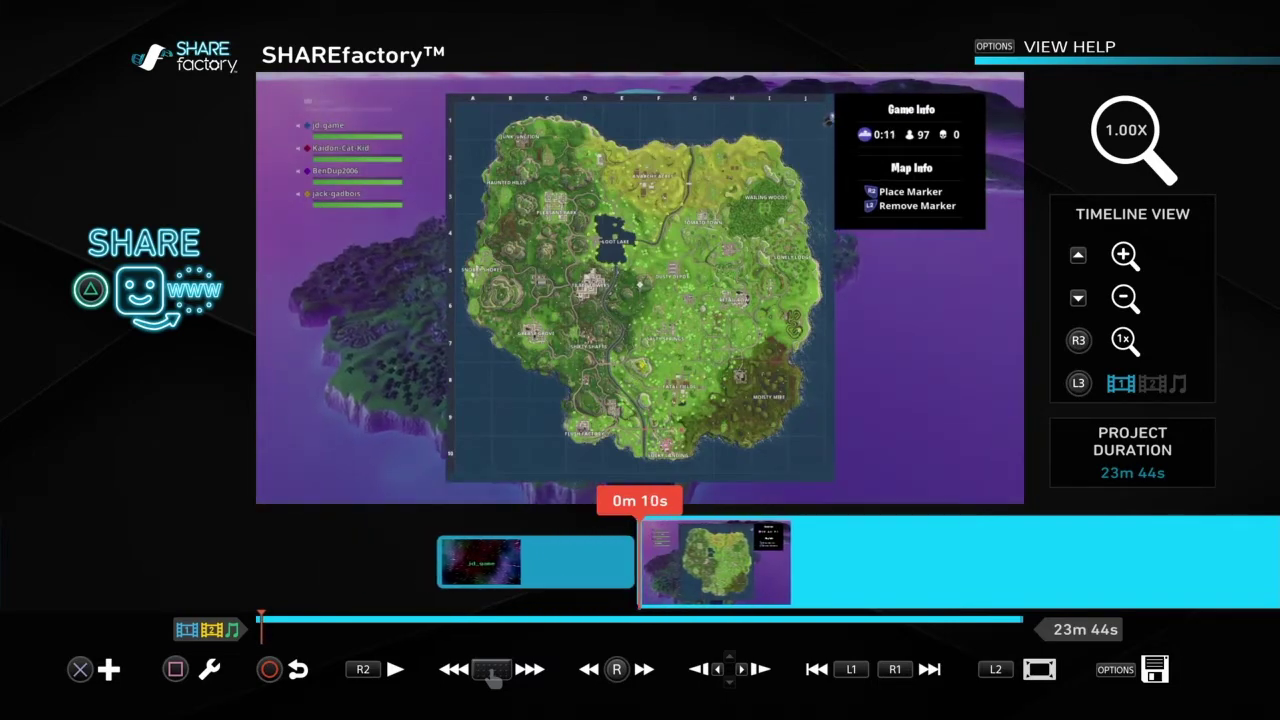
key("space")
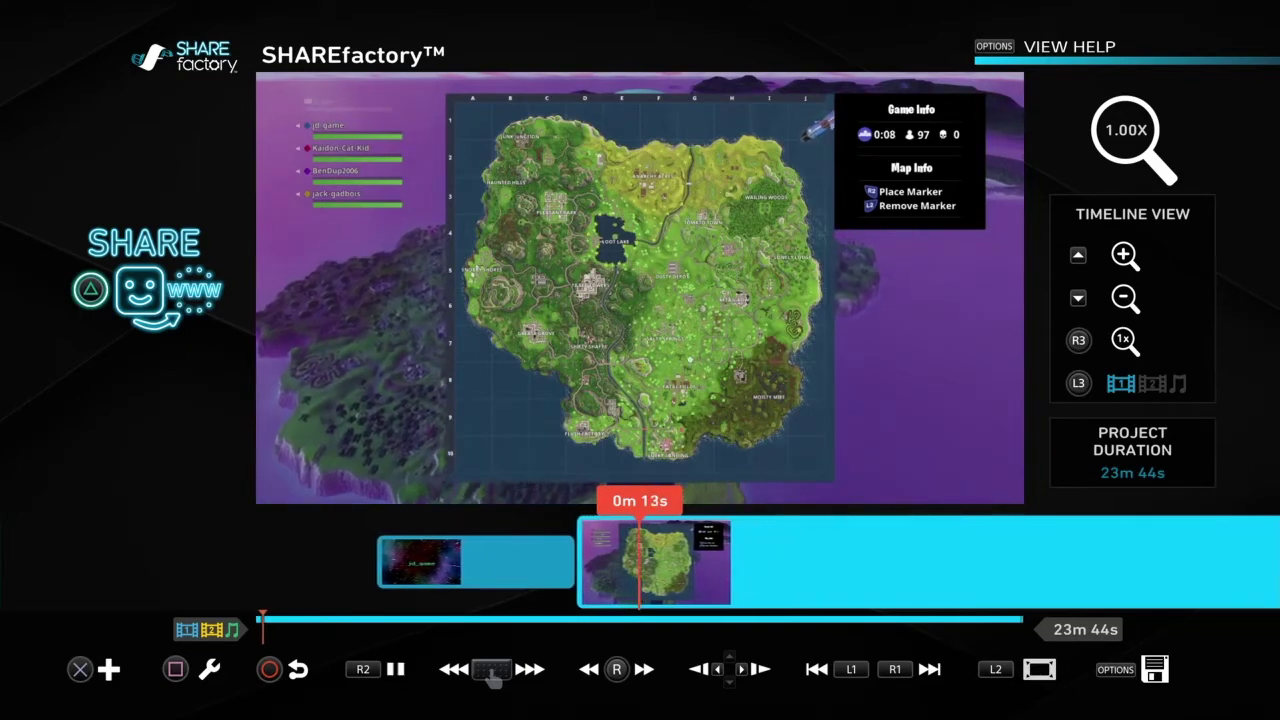
Scrub back and forth through the opening of the Fortnite clip and stop the playhead at 0m 24s
key("Right")
key("Left")
key("Right")
key("Left")
key("Right")
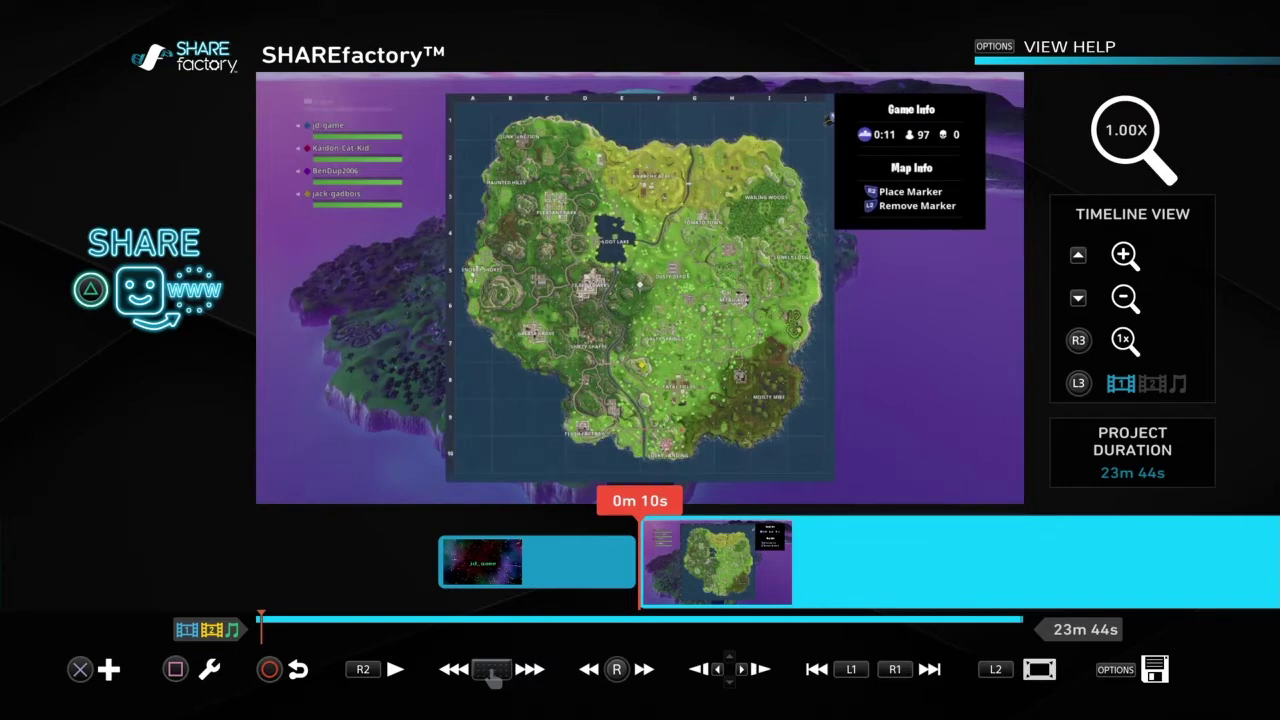
key("Right")
key("Left")
key("Right")
key("Left")
key("Right")
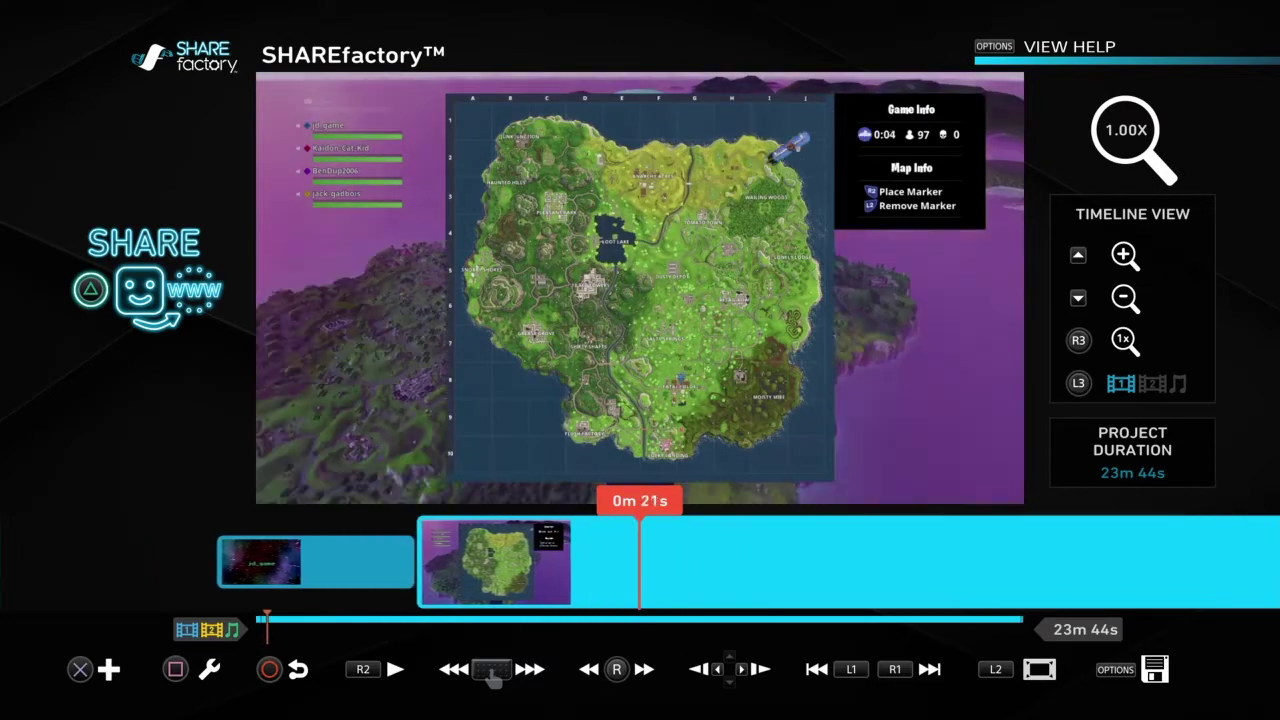
key("Return")
key("Escape")
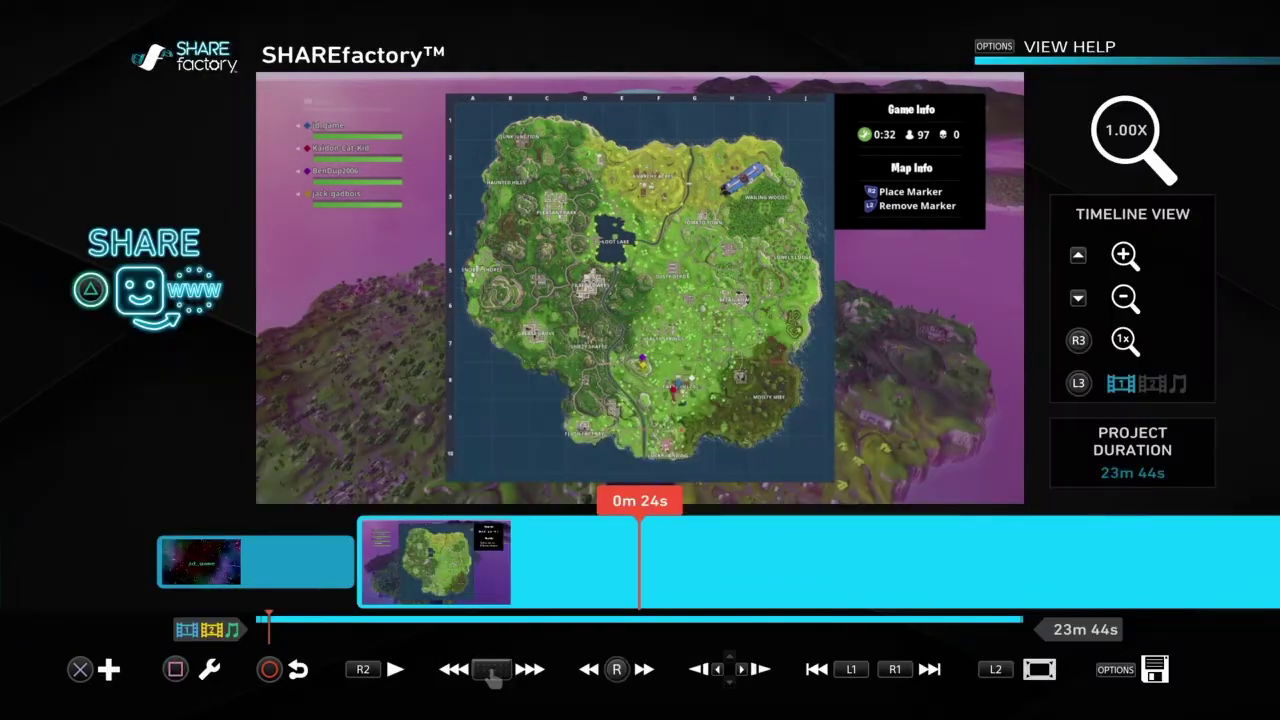
Look through the editing tools available for the Fortnite clip, from Time Bender to Pan & Zoom, Clip Volume and Edit Overlays
key("Return")
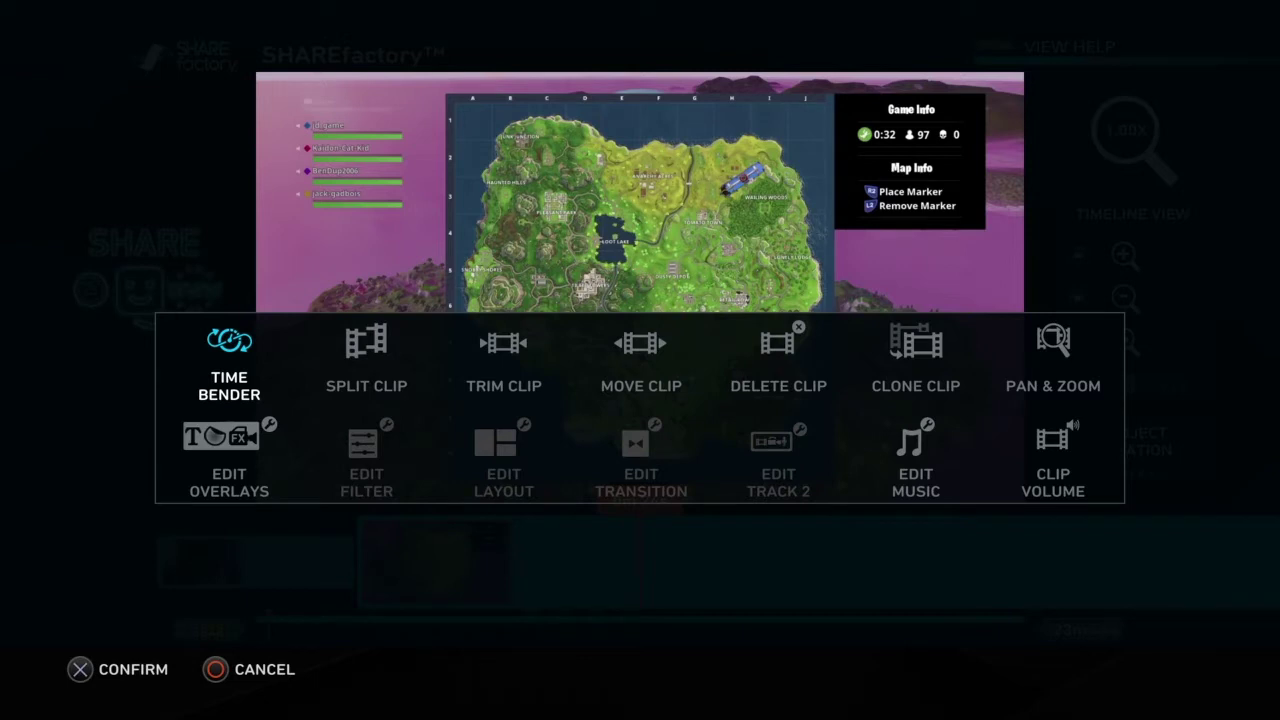
key("Right")
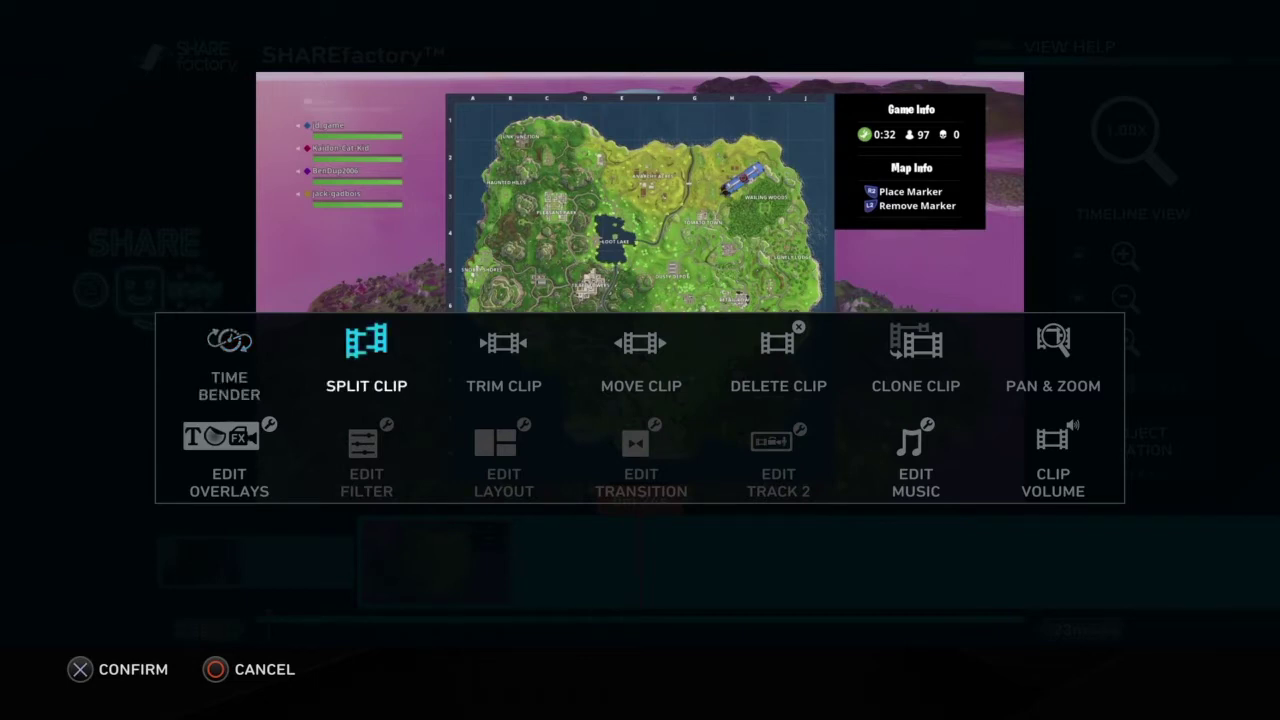
key("Right")
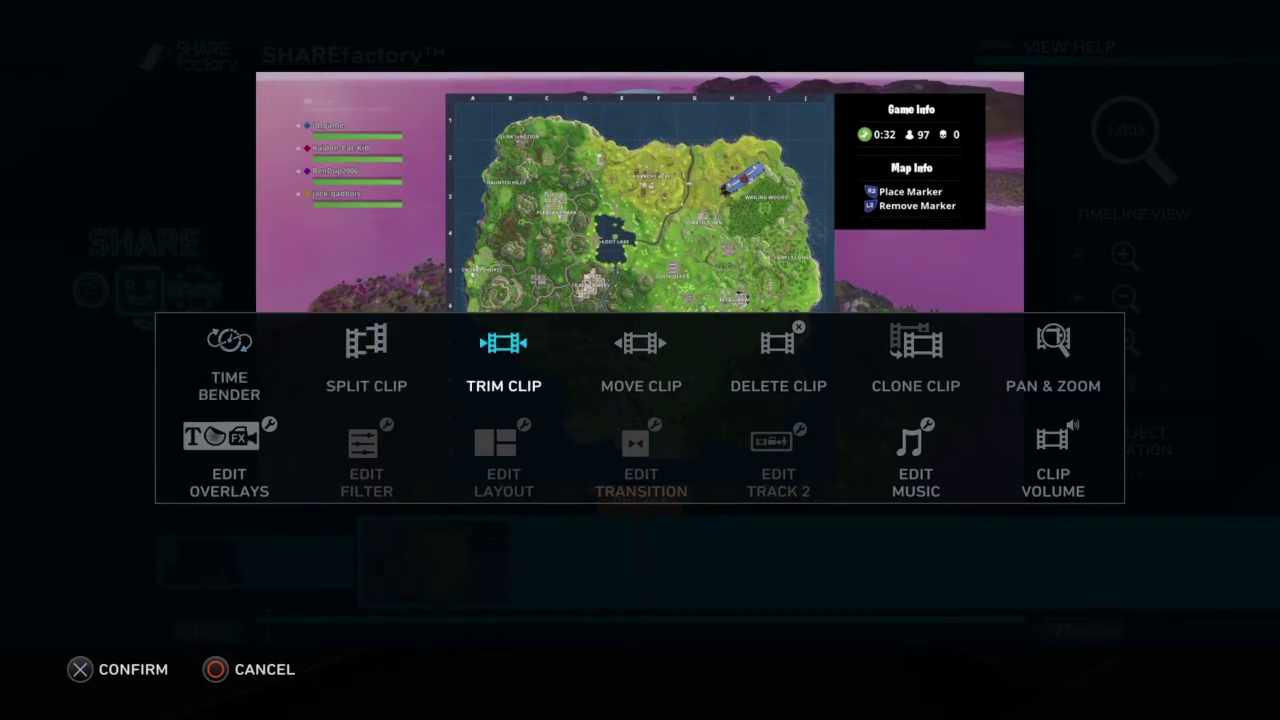
key("Right")
key("Right")
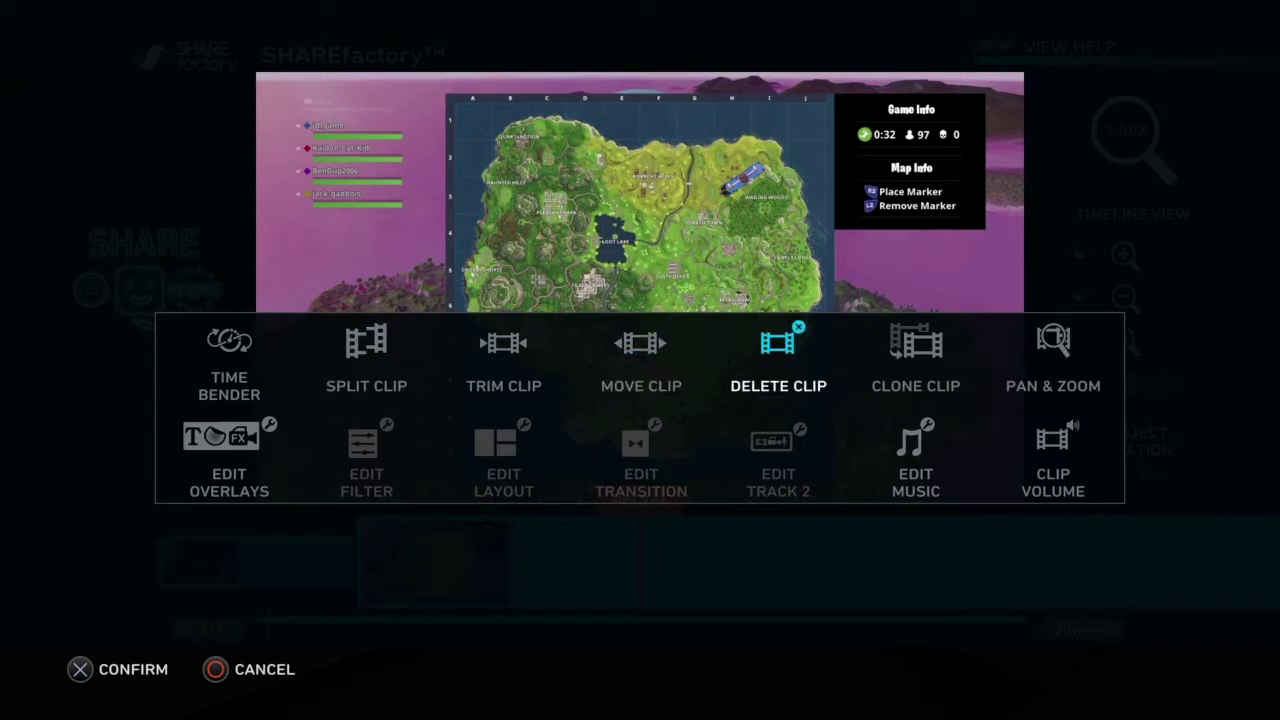
key("Right")
key("Right")
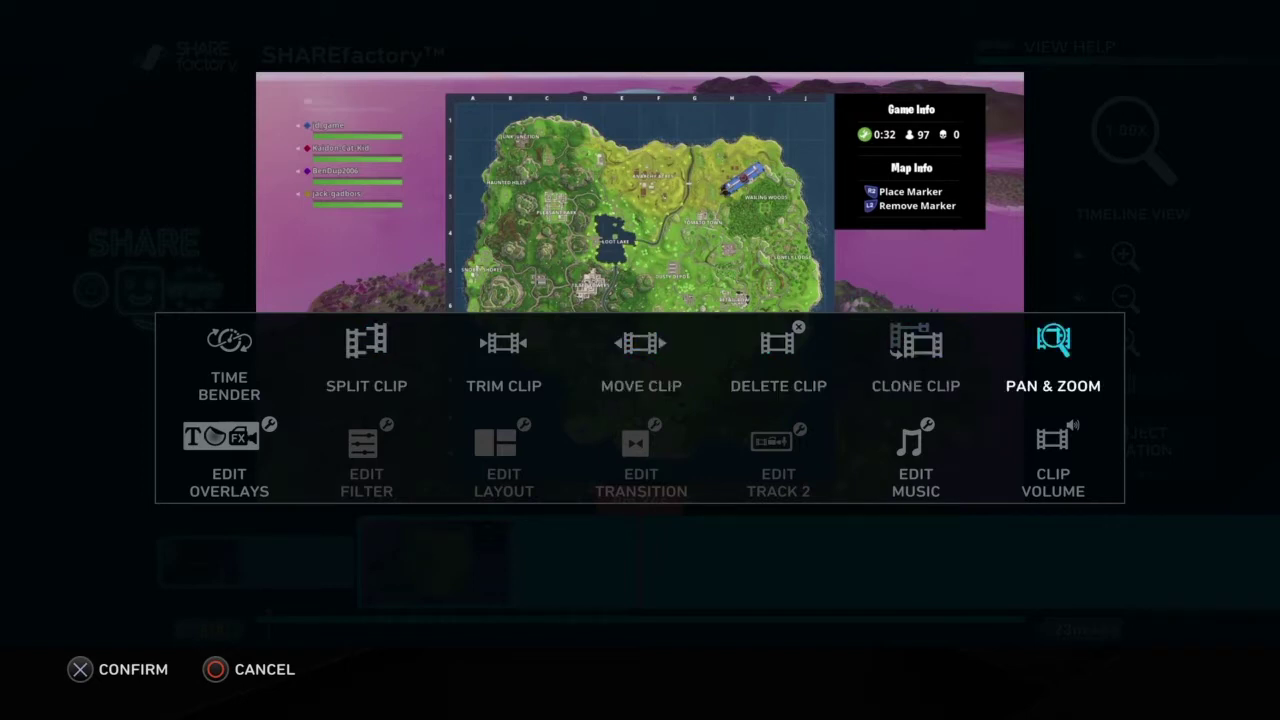
key("Down")
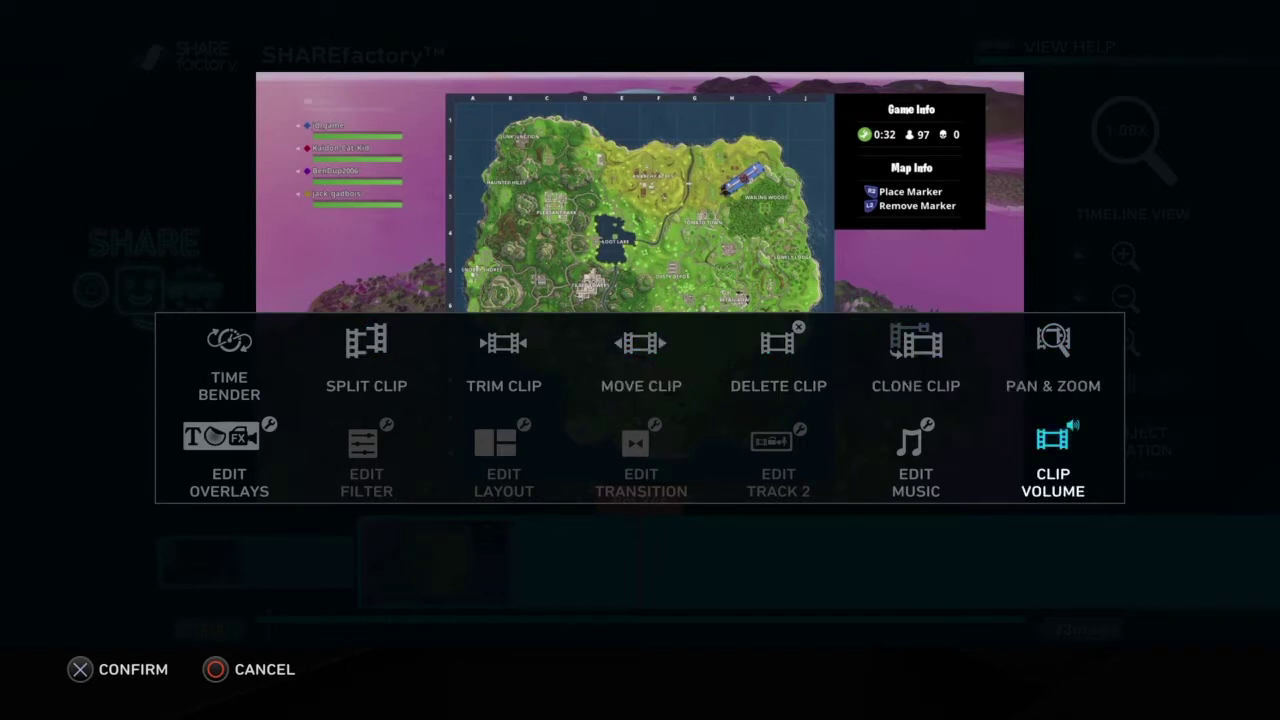
key("Left")
key("Left")
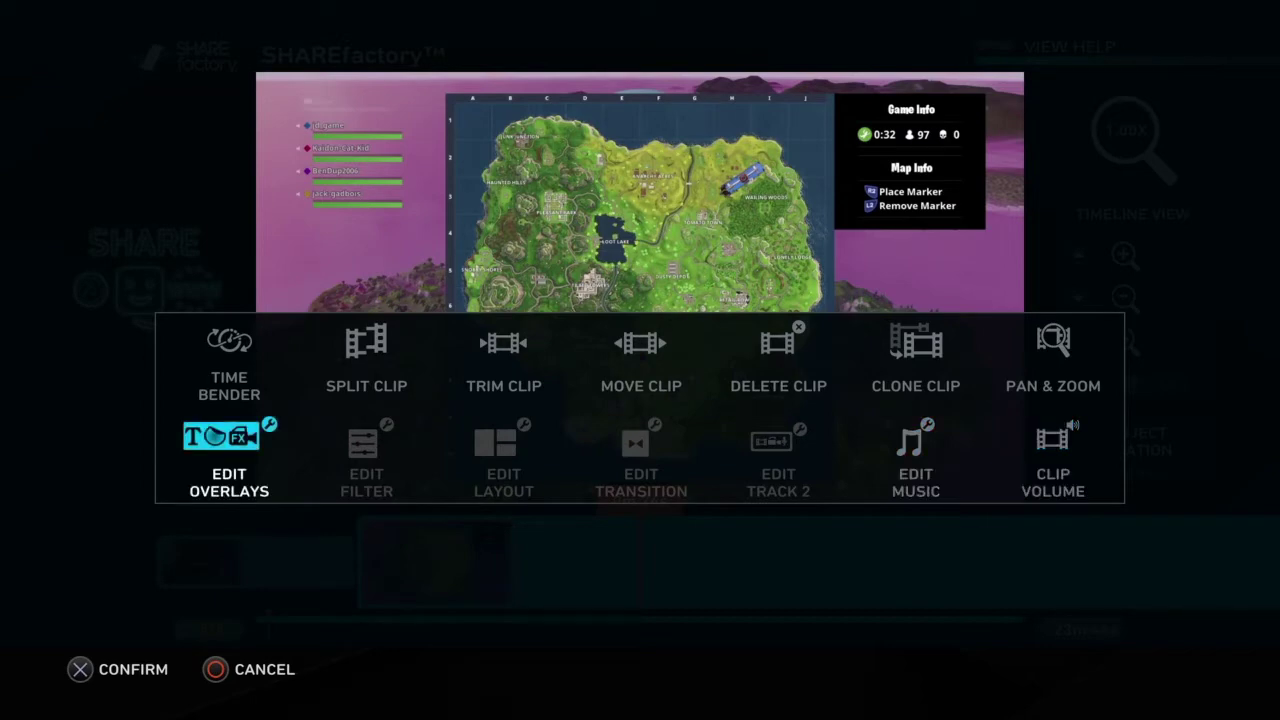
key("Escape")
Split the Fortnite clip at 0m 24s
key("Return")
key("Right")
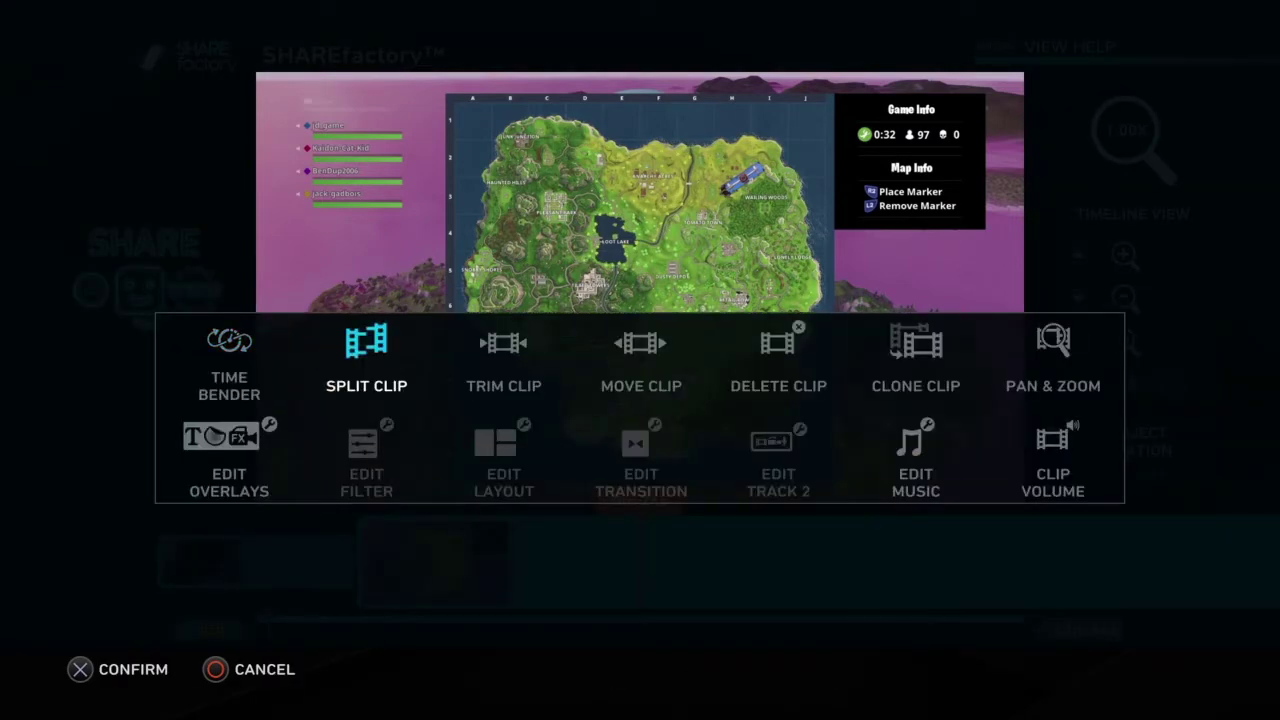
key("Return")
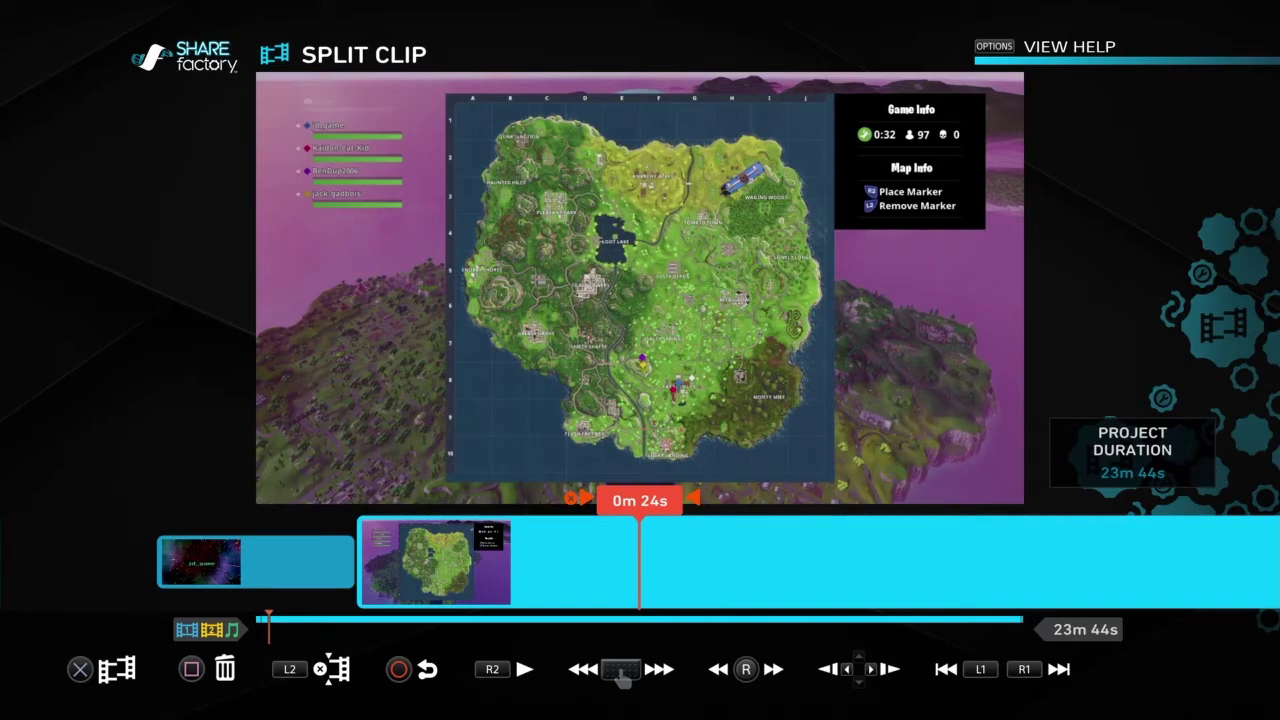
key("Return")
Return the playhead to the start of the first Fortnite segment at 0m 10s and leave Split Clip mode
key("Left")
key("Return")
key("Left")
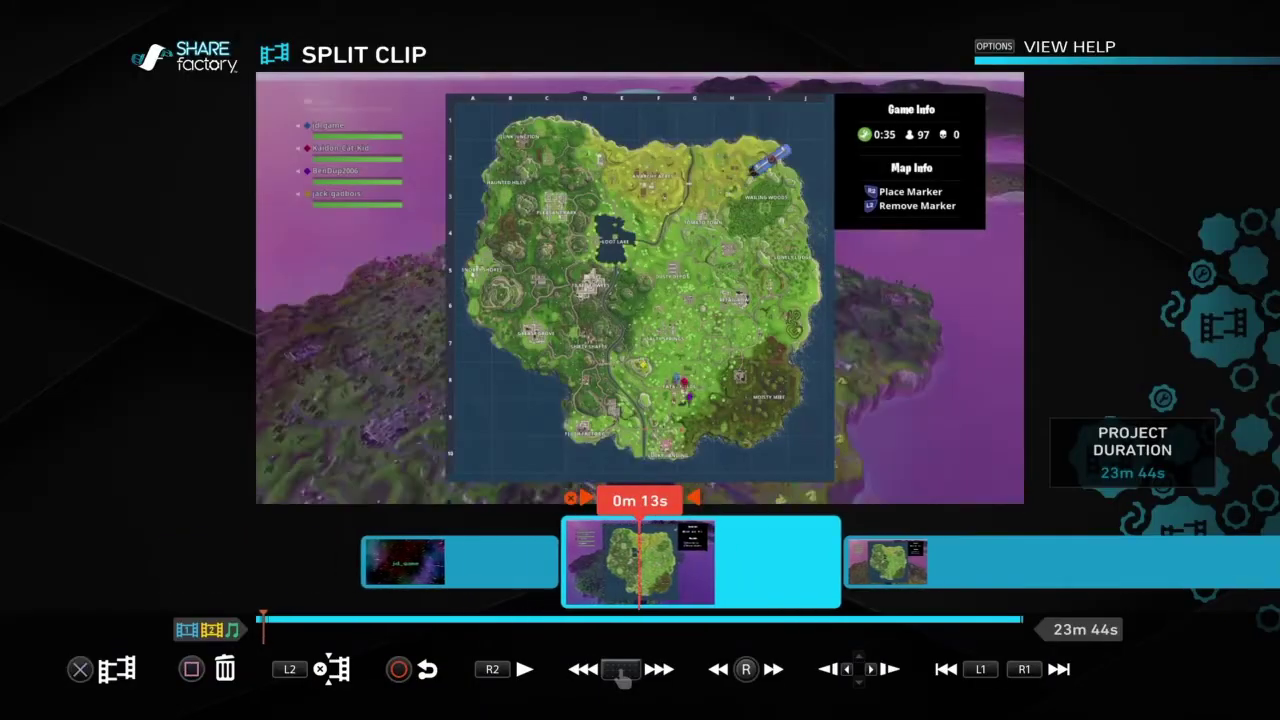
key("Left")
key("Escape")
key("Right")
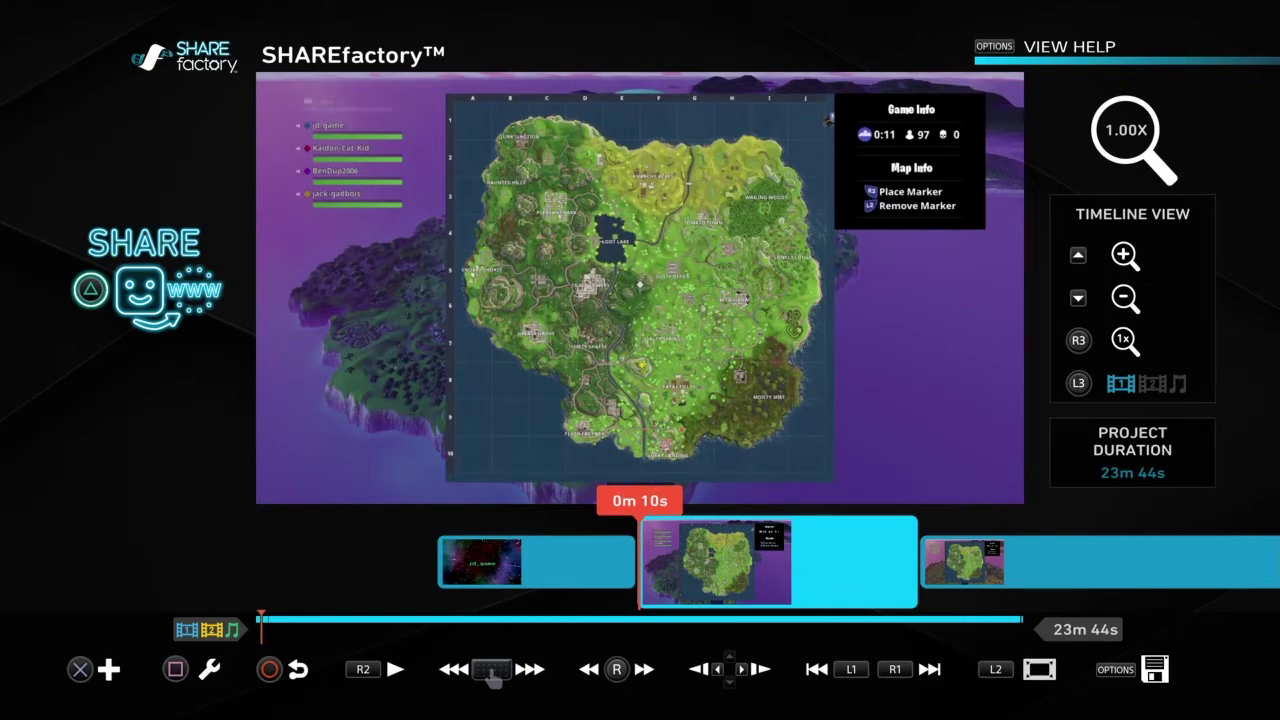
Browse the clips that can be added to the project, sorted by category, and return to the timeline without adding any
key("Return")
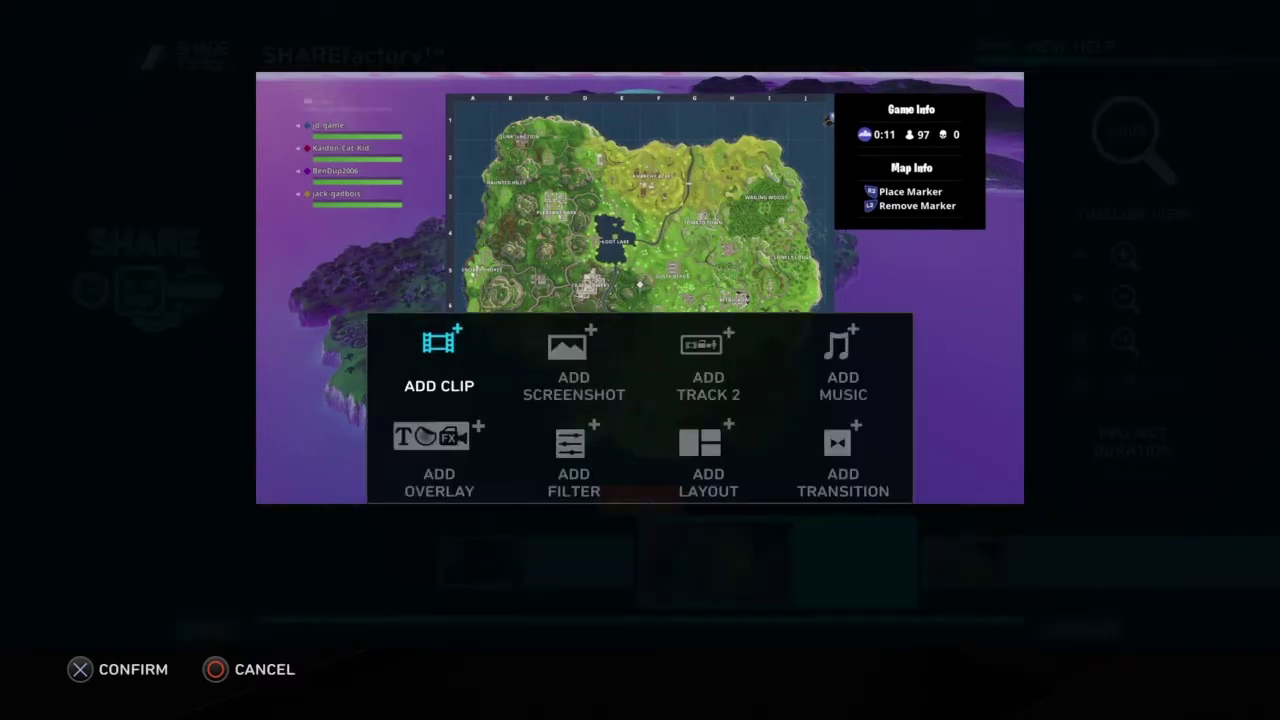
key("Return")
key("Right")
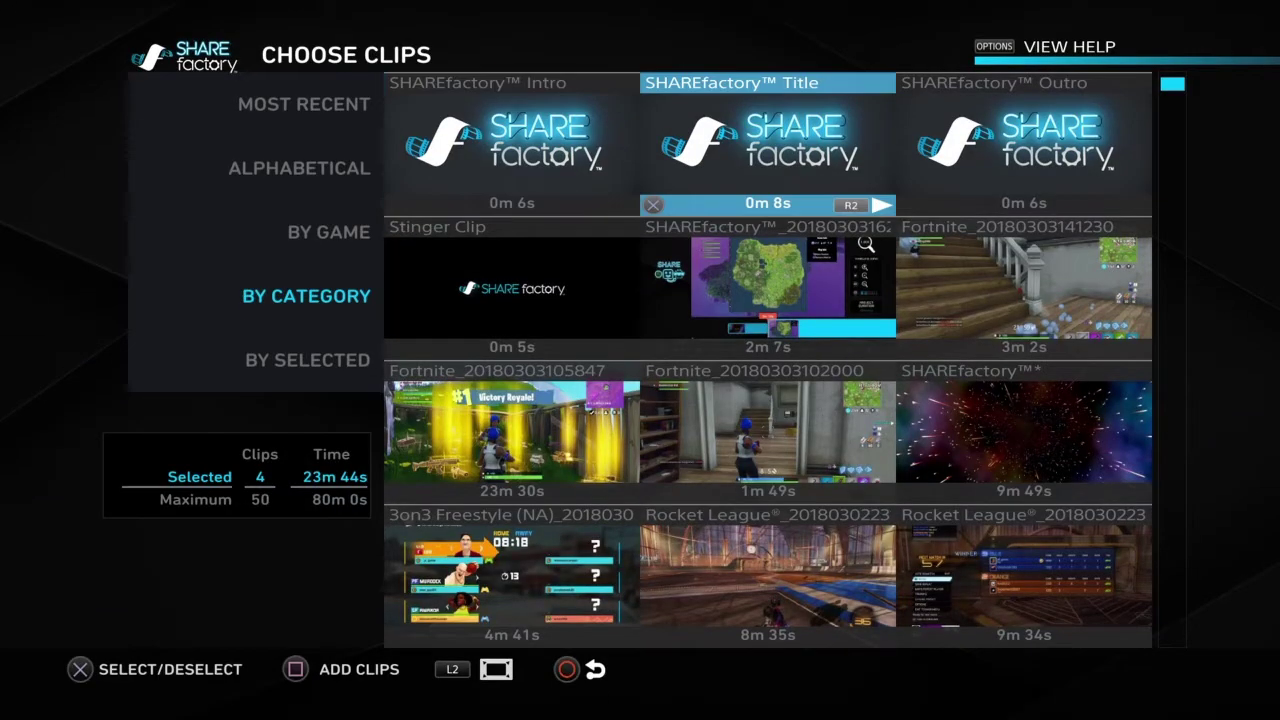
key("Down")
key("Down")
key("Down")
key("Down")
key("Down")
key("Down")
key("Return")
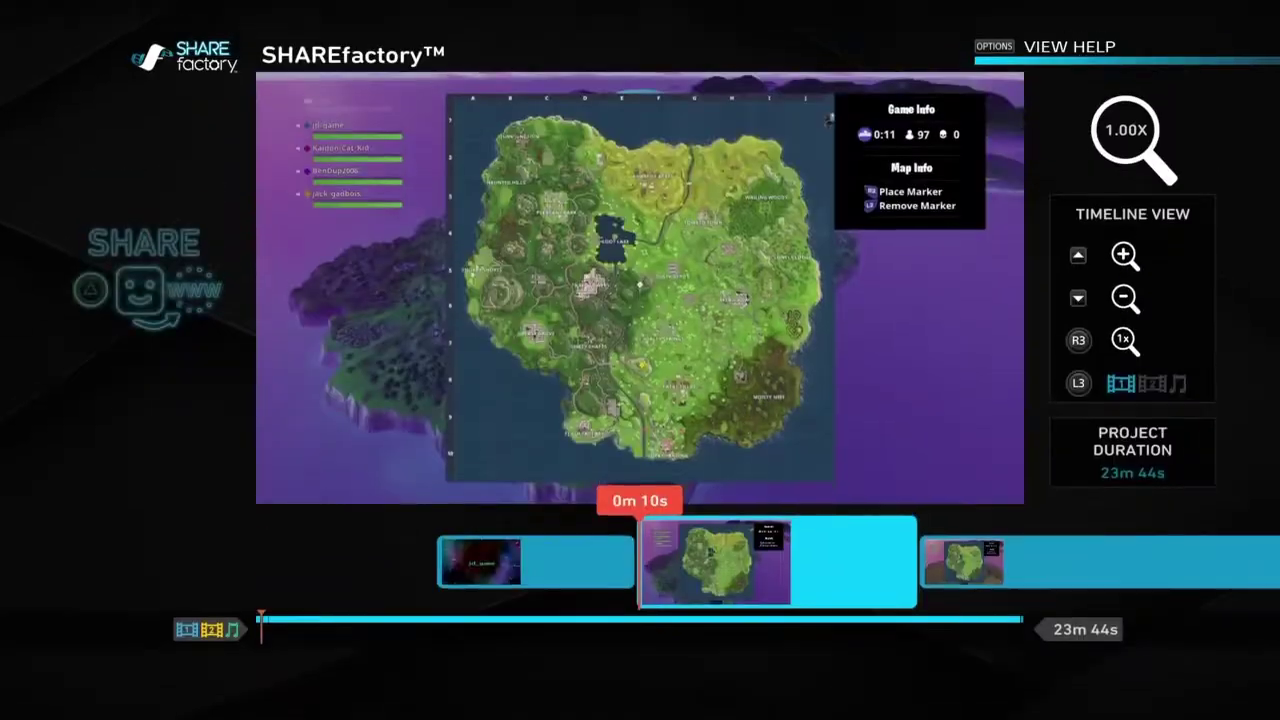
Browse the screenshots that can be added to the project and return to the timeline
key("Return")
key("Right")
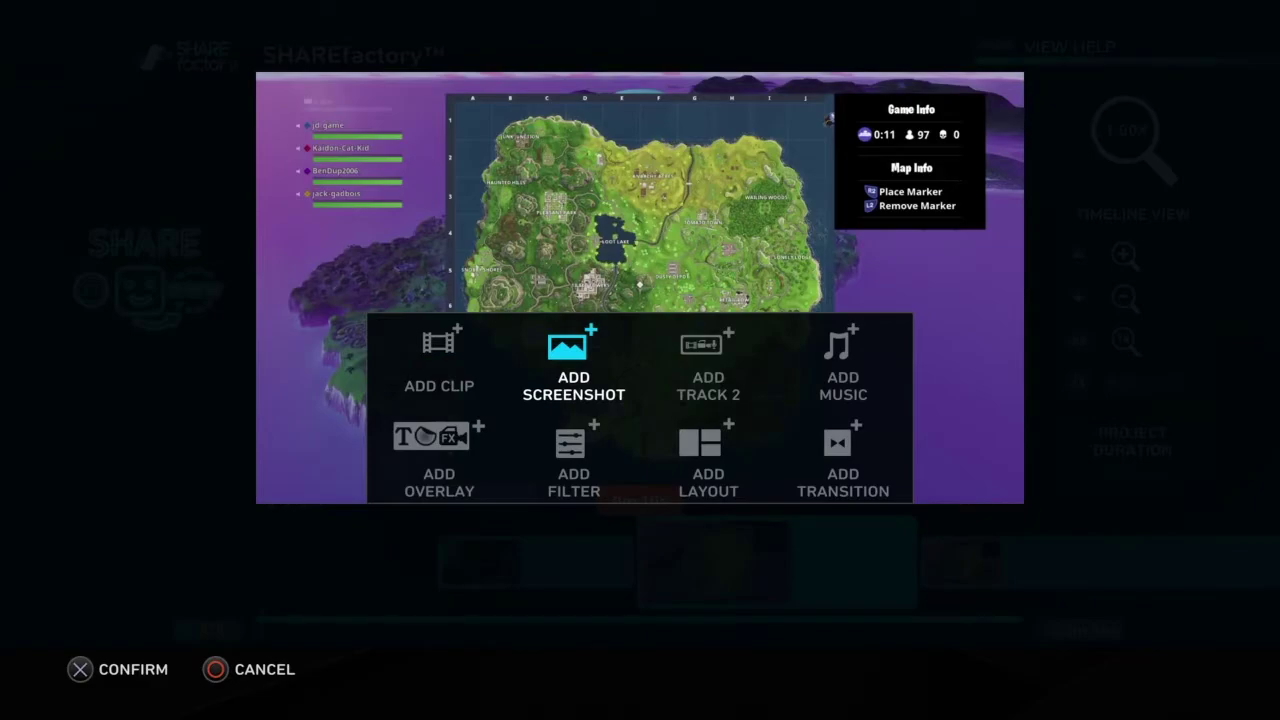
key("Return")
key("Right")
key("Down")
key("Down")
key("Left")
key("Up")
key("Up")
key("Down")
key("Right")
key("Right")
key("Down")
key("Left")
key("Up")
key("Left")
key("Right")
key("Escape")
Look through the other items that can be added: Track 2, music, overlay, filter, layout and transition
key("Return")
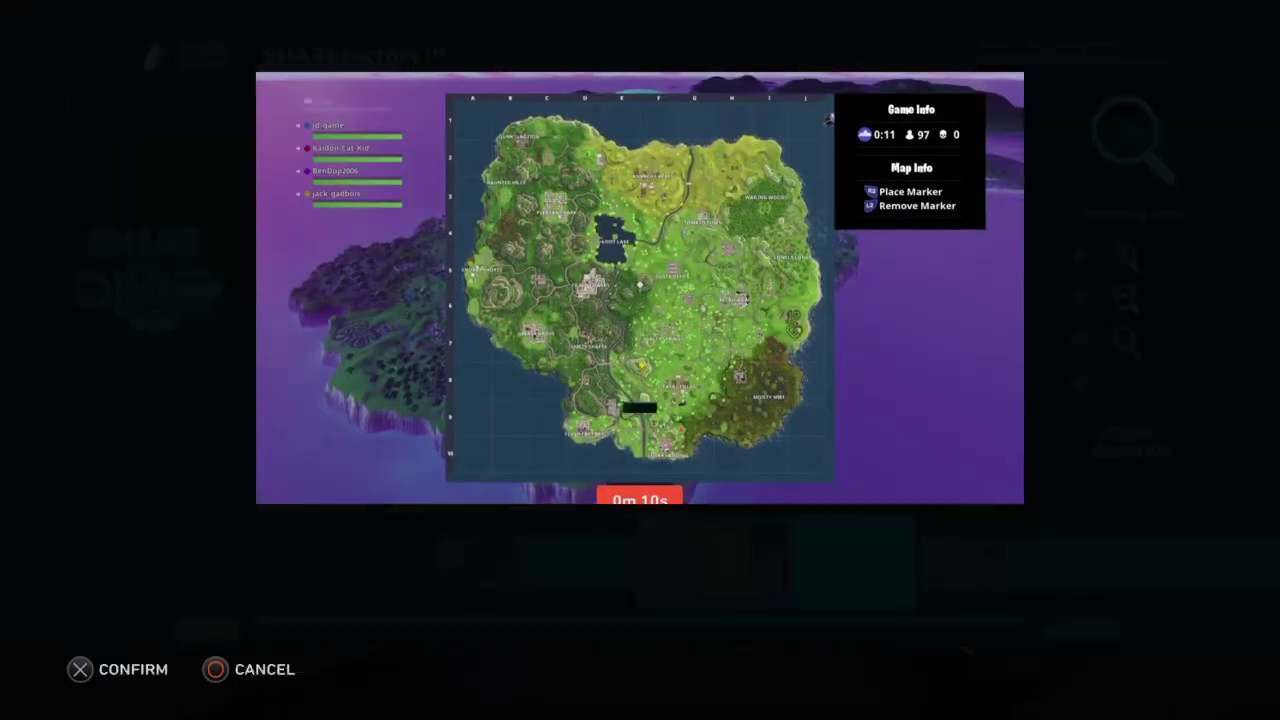
key("Right")
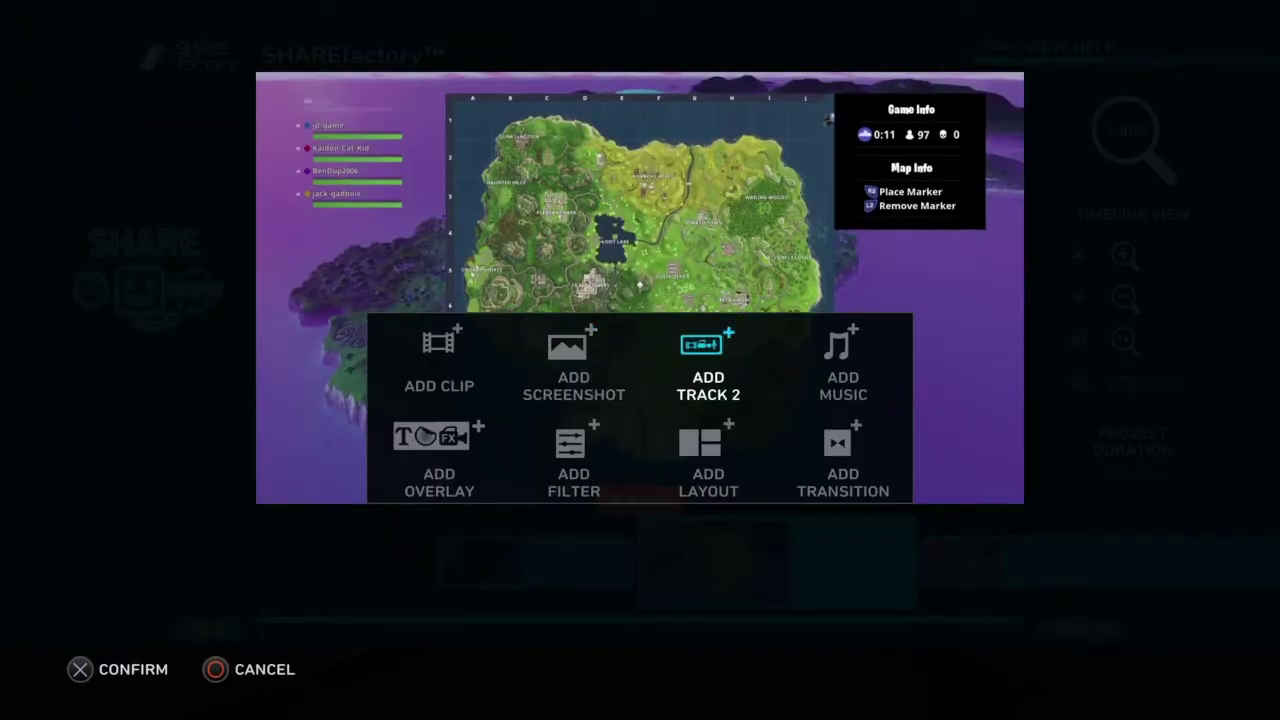
key("Right")
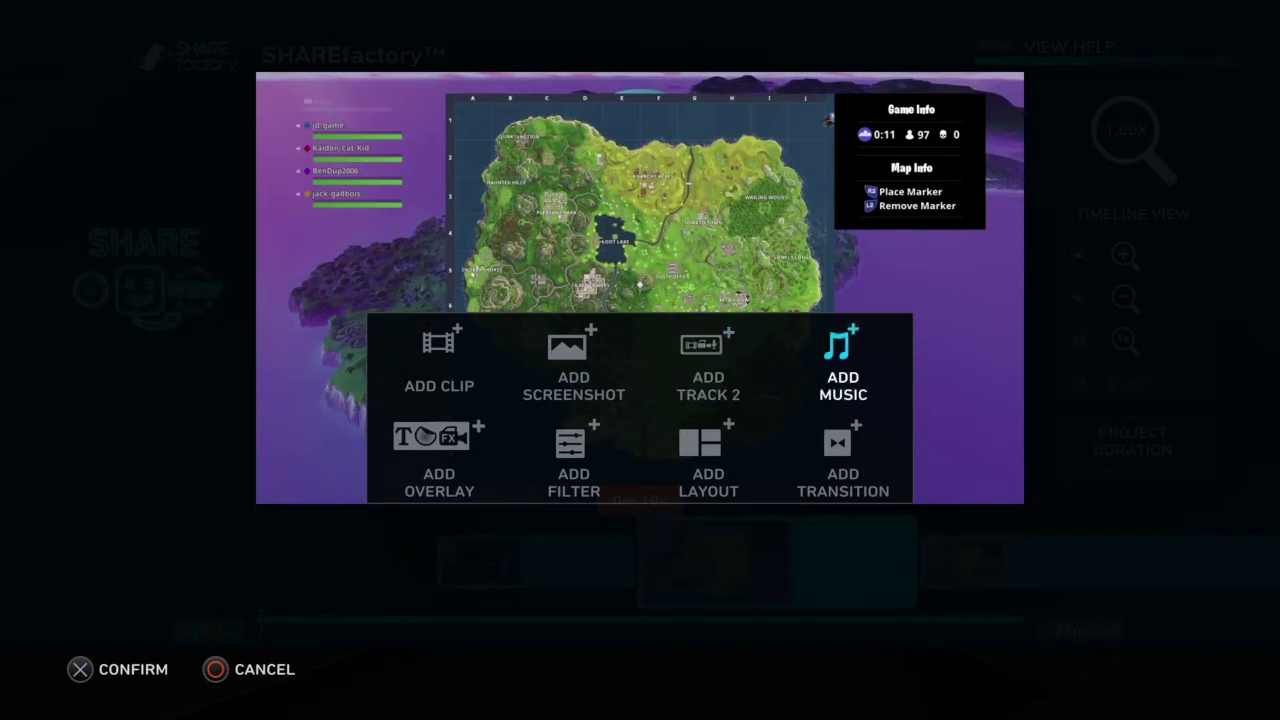
key("Left")
key("Left")
key("Left")
key("Down")
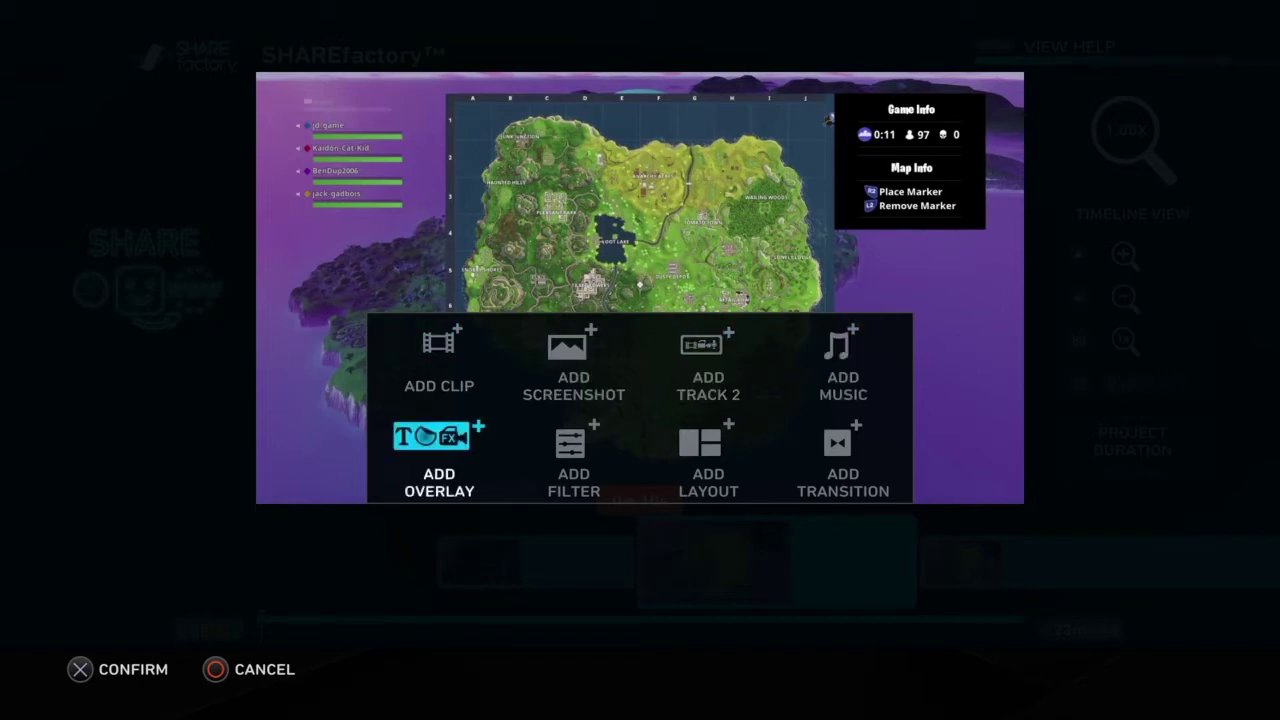
key("Up")
key("Right")
key("Down")
key("Right")
key("Right")
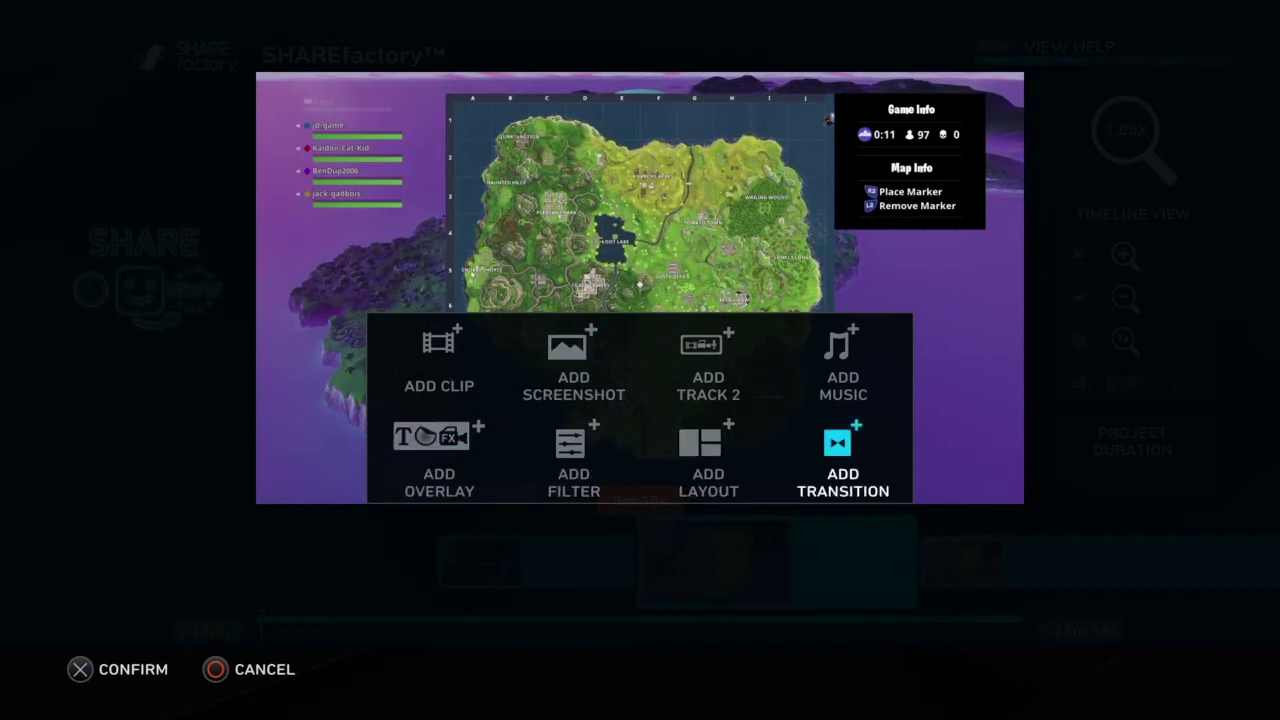
key("Left")
key("Left")
key("Left")
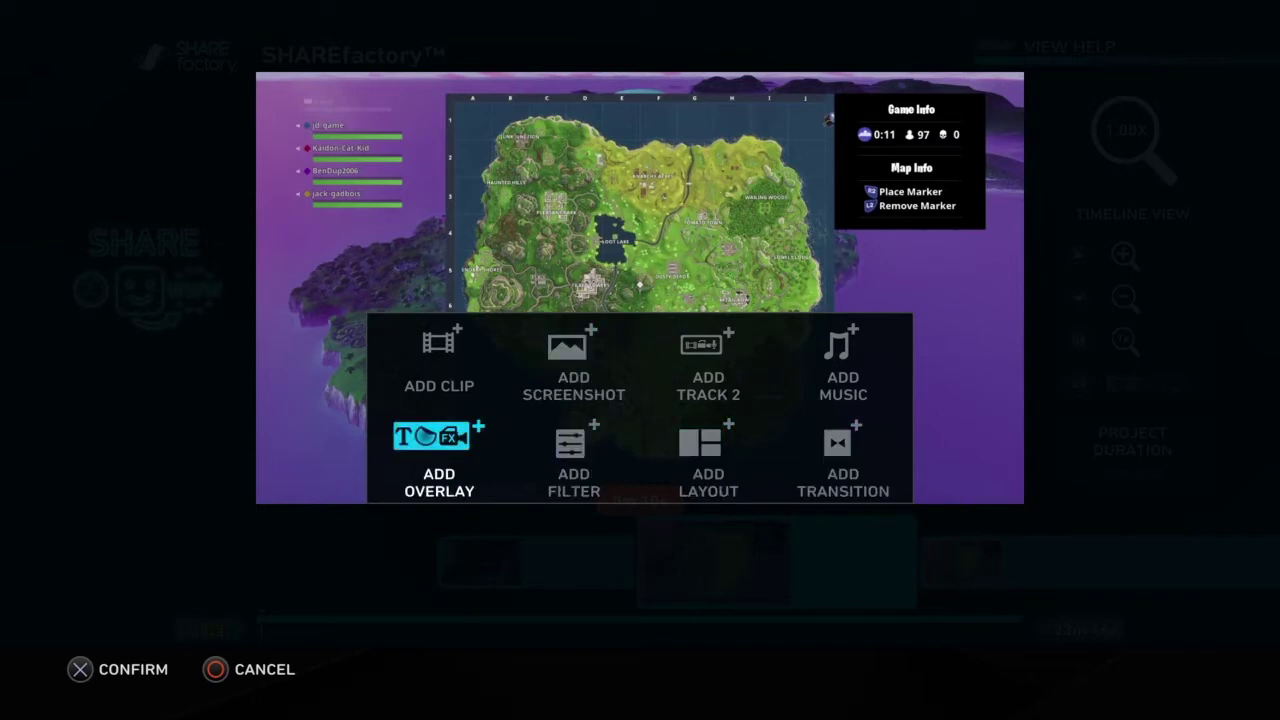
Open the overlay chooser and browse the stickers down to the white cartoon faces
key("Return")
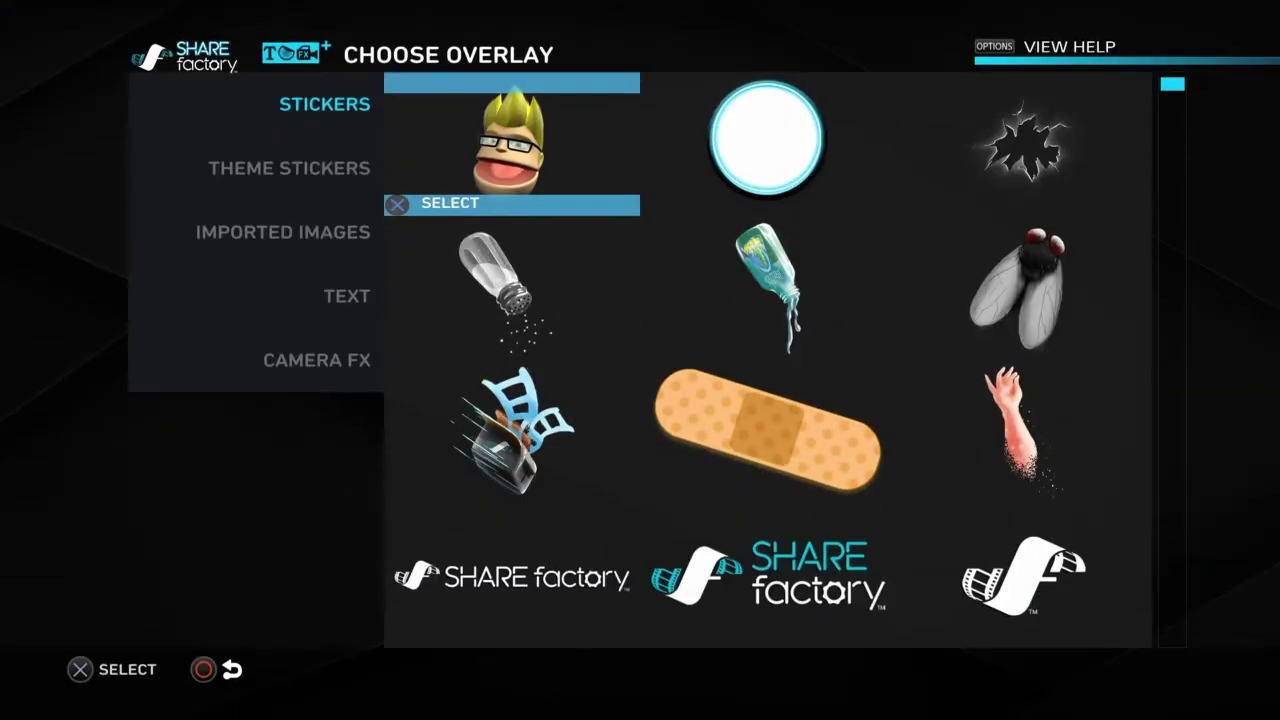
key("Right")
key("Left")
key("Down")
key("Down")
key("Down")
key("Down")
key("Down")
key("Down")
key("Down")
key("Down")
key("Down")
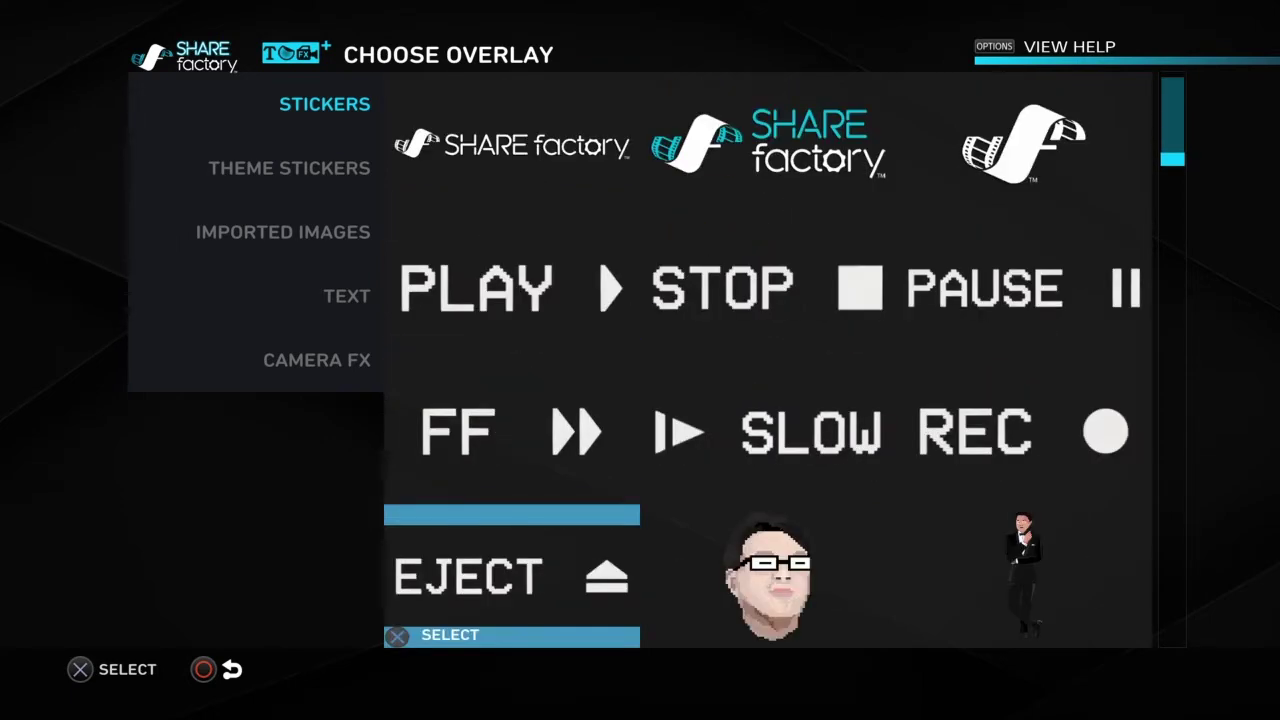
key("Down")
key("Down")
key("Down")
key("Down")
key("Down")
key("Down")
key("Down")
key("Down")
key("Down")
key("Down")
key("Down")
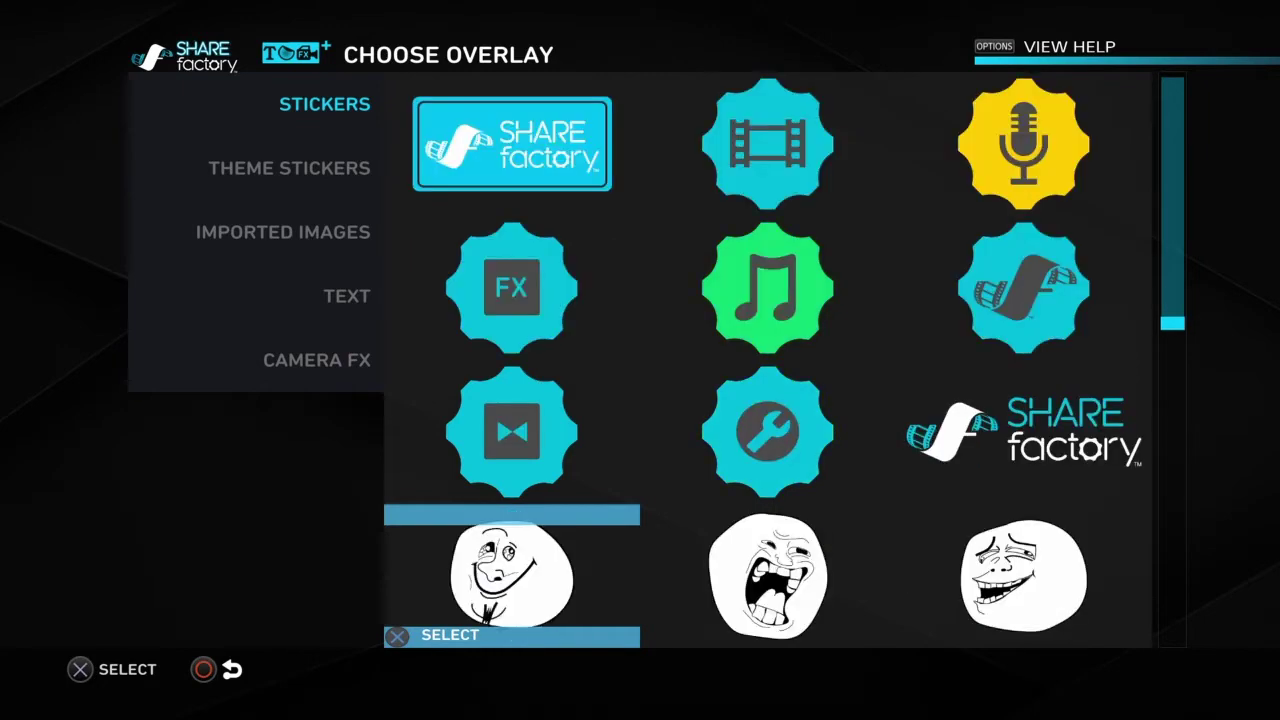
Browse further through the stickers to the Follow, Subscribe and Like designs
key("Right")
key("Right")
key("Down")
key("Left")
key("Down")
key("Down")
key("Up")
key("Up")
key("Down")
key("Down")
key("Down")
key("Down")
key("Down")
key("Down")
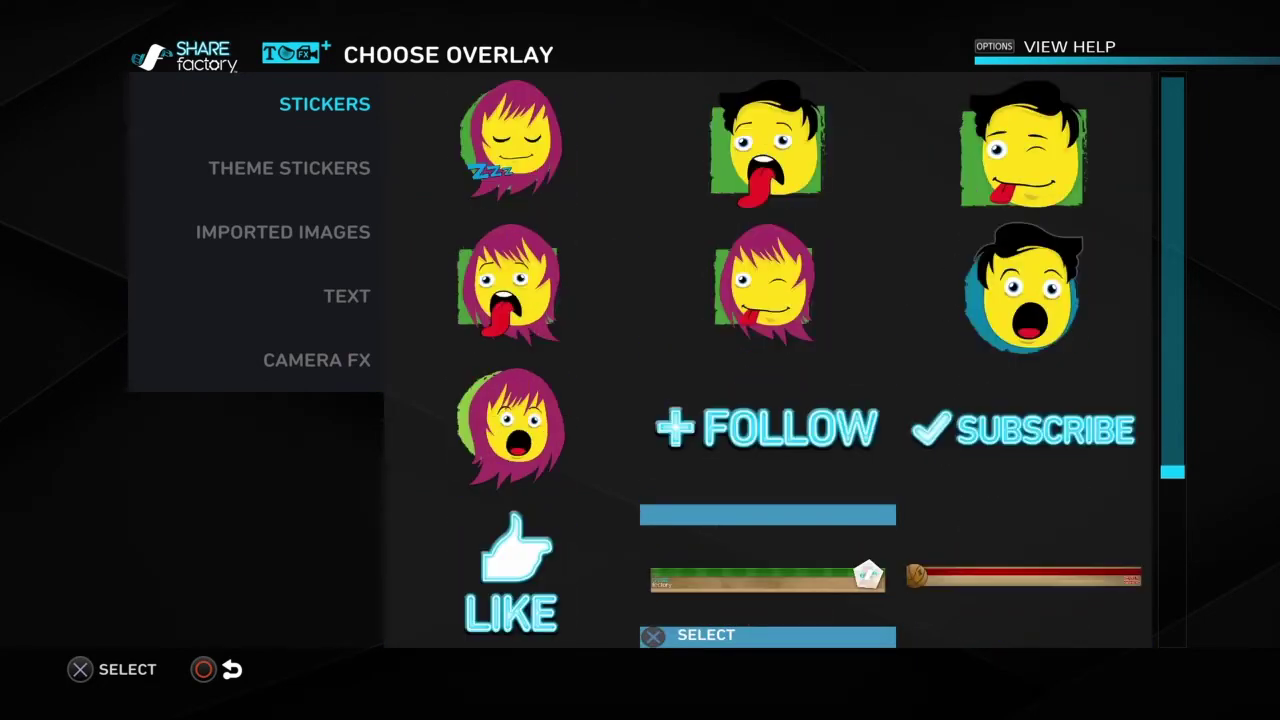
key("Up")
key("Down")
key("Up")
key("Right")
key("Right")
key("Down")
key("Down")
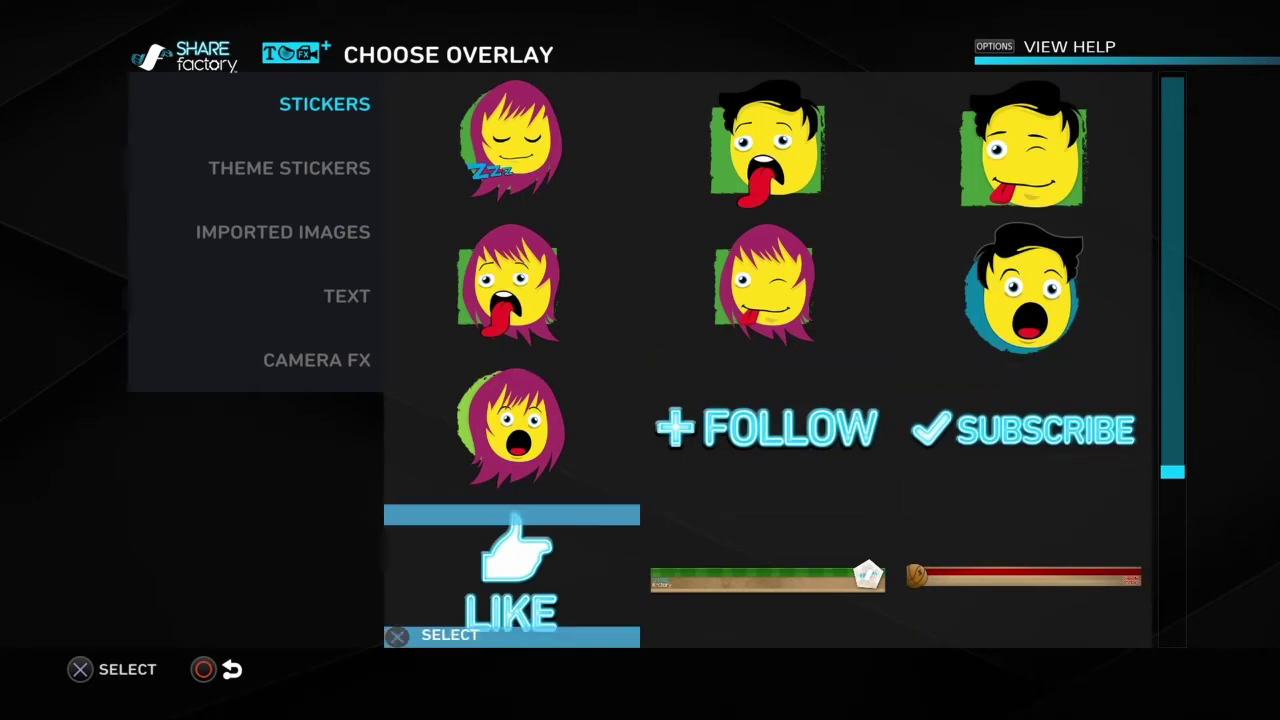
Examine the speech bubble, banner and arrow stickers through to the end of the sticker collection
key("Right")
key("Down")
key("Down")
key("Down")
key("Down")
key("Down")
key("Down")
key("Down")
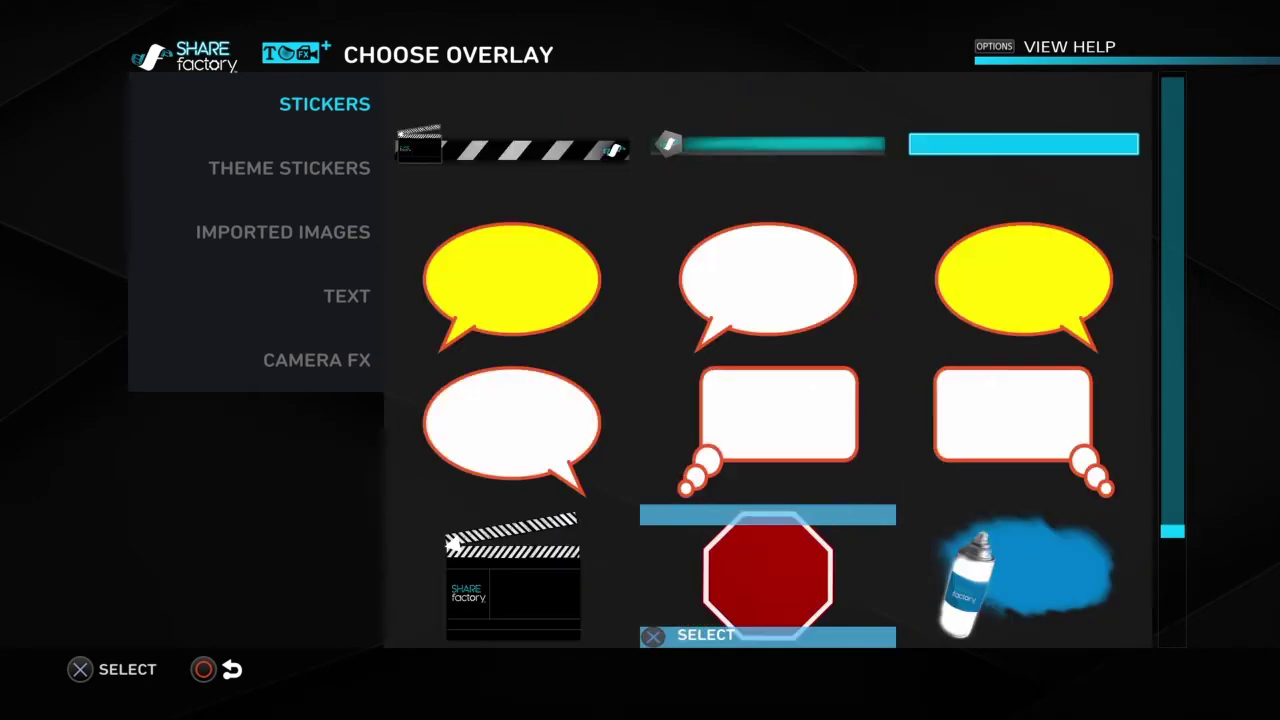
key("Down")
key("Down")
key("Down")
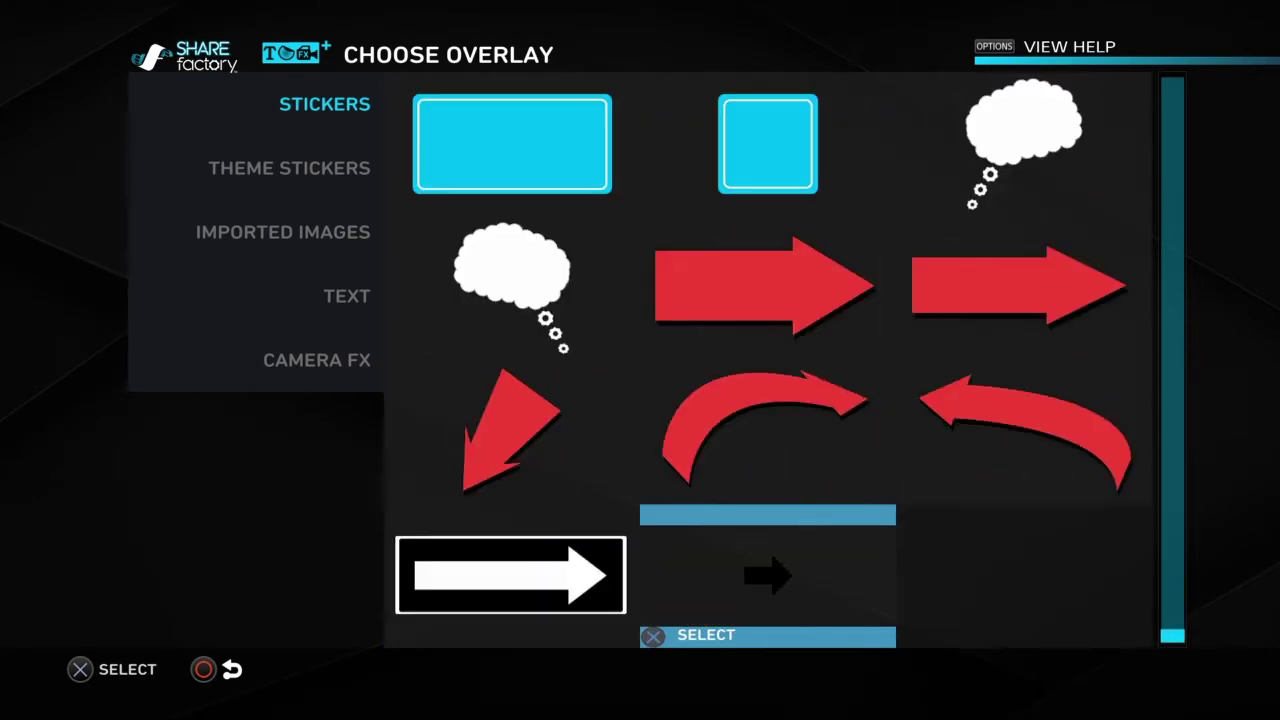
key("Up")
key("Up")
key("Up")
key("Up")
key("Up")
key("Up")
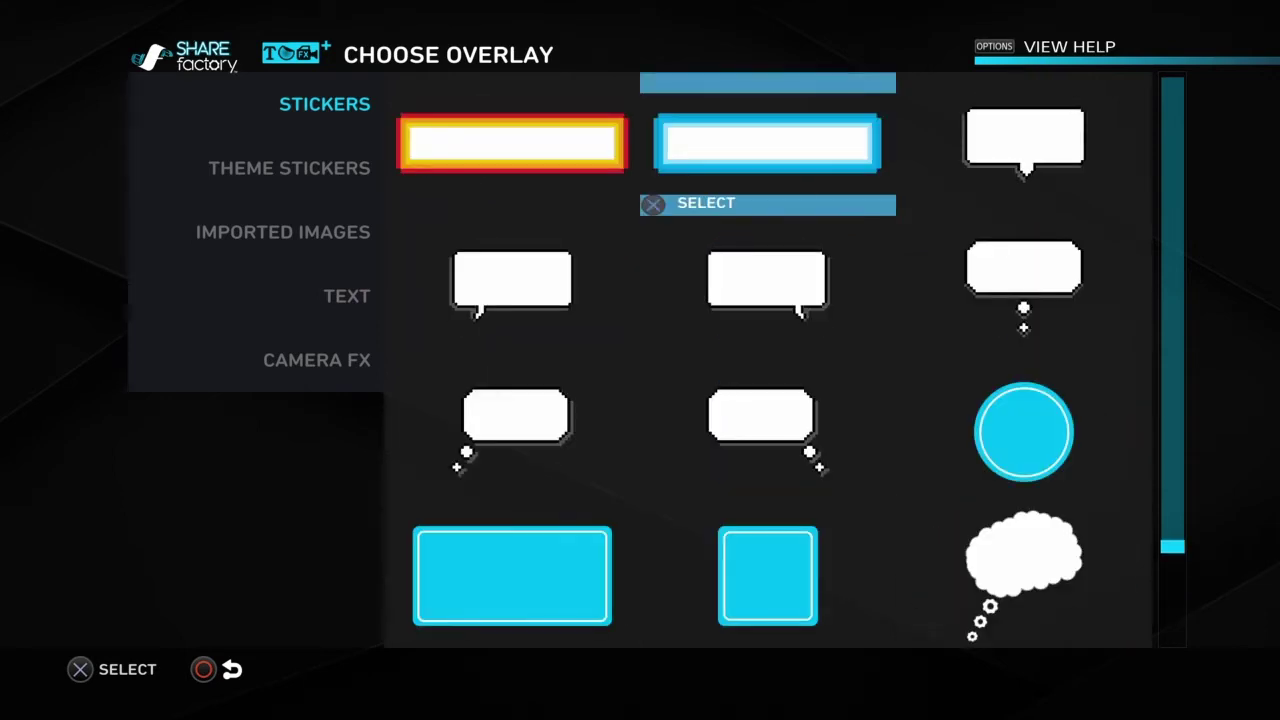
Switch to the theme stickers and browse through them
key("Left")
key("Down")
key("Left")
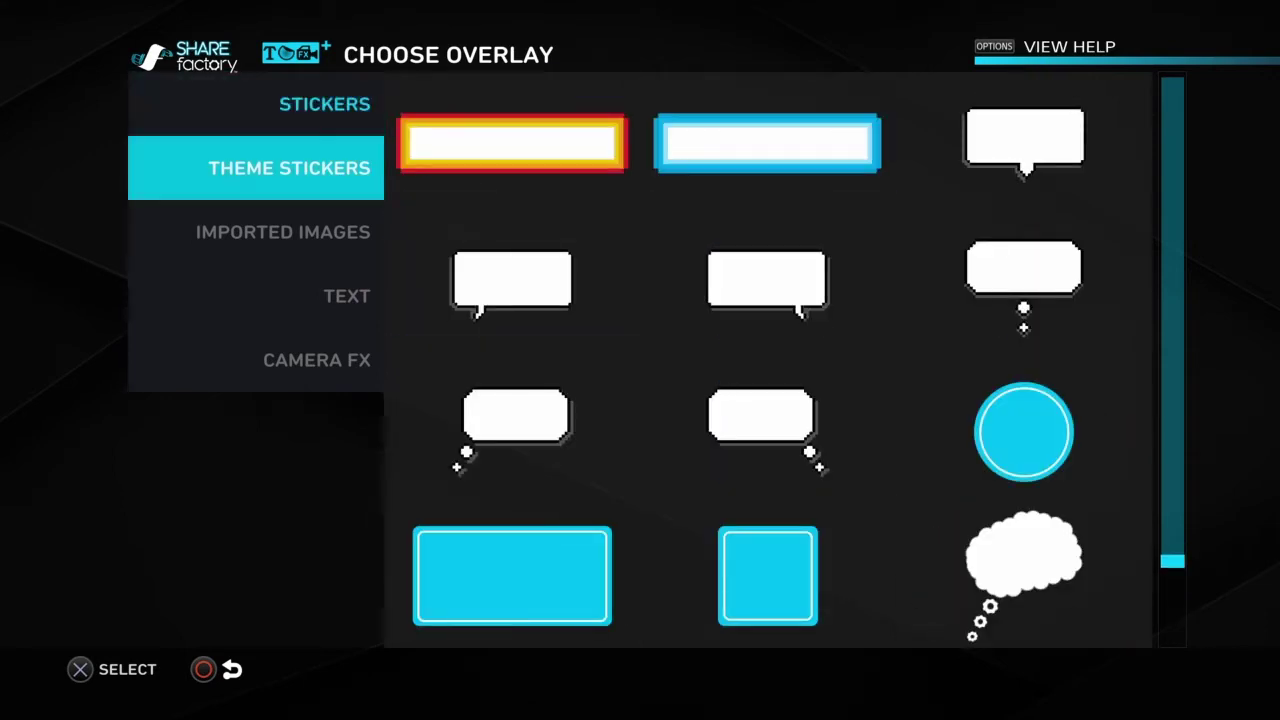
key("Return")
key("Down")
key("Right")
key("Down")
key("Left")
key("Left")
Check the imported images and open the text styles for overlays
key("Down")
key("Return")
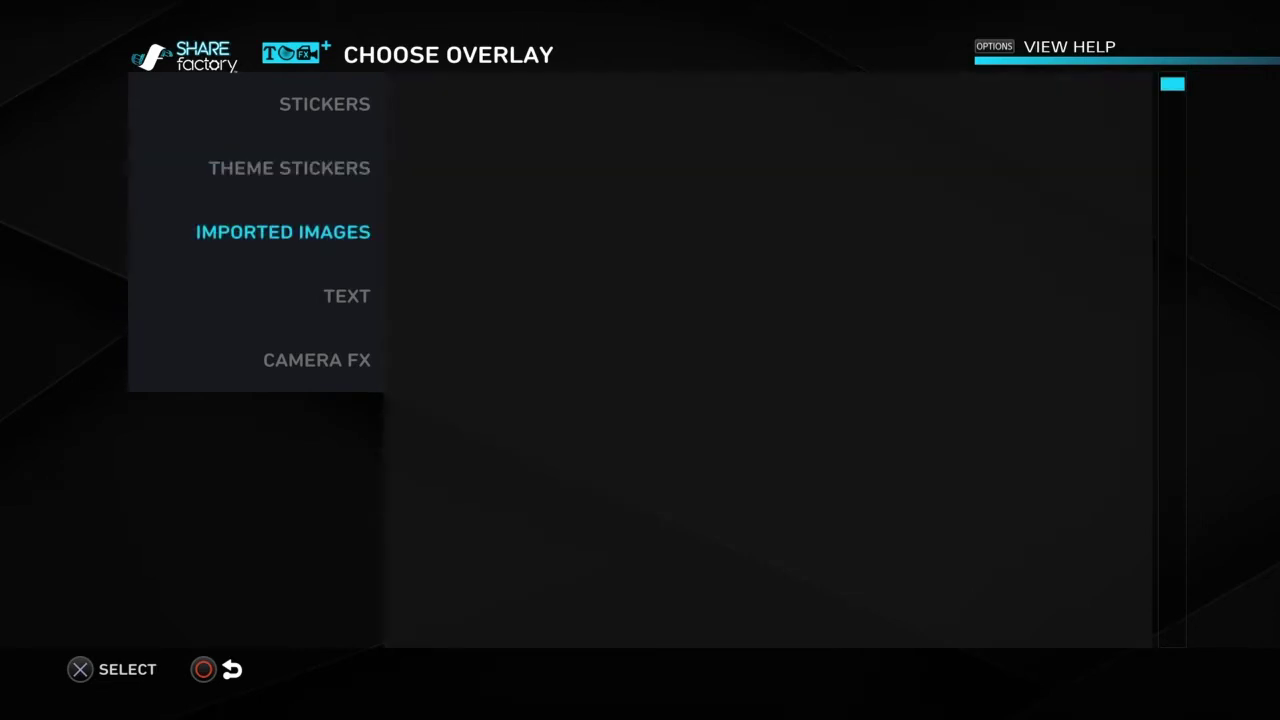
key("Left")
key("Down")
key("Return")
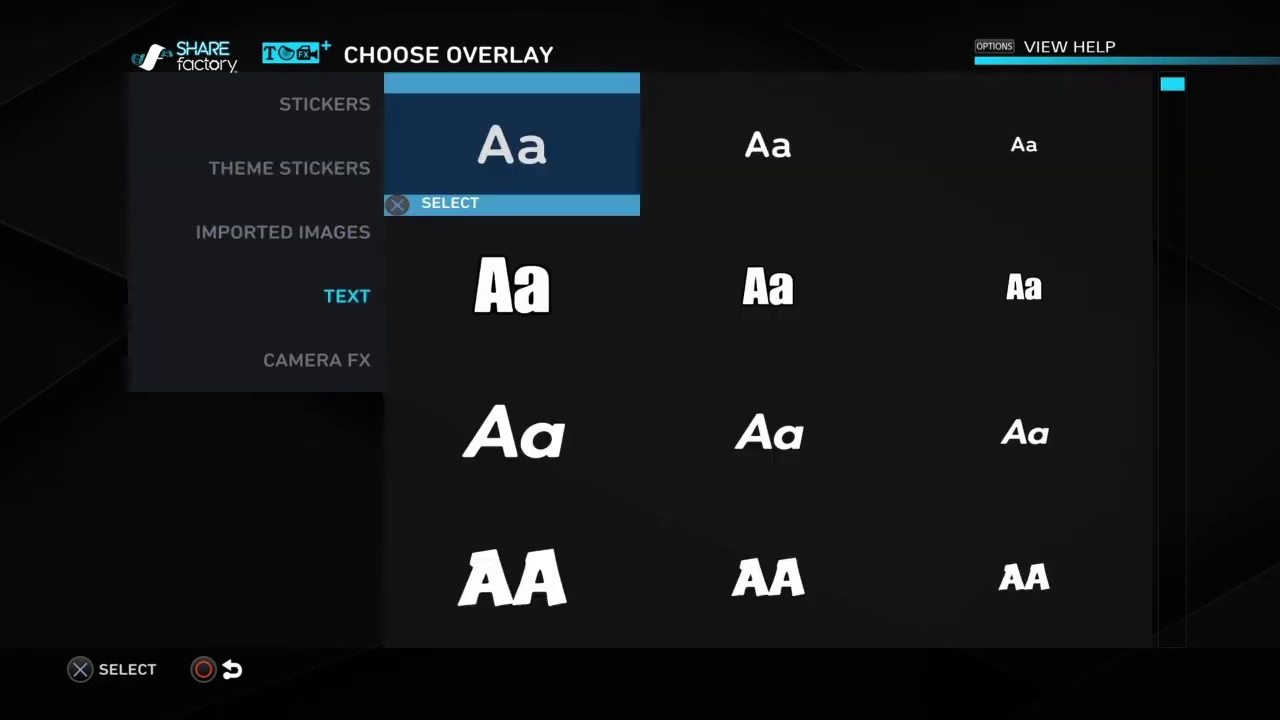
Browse the text styles and choose the large ornate blackletter style for a text overlay
key("Down")
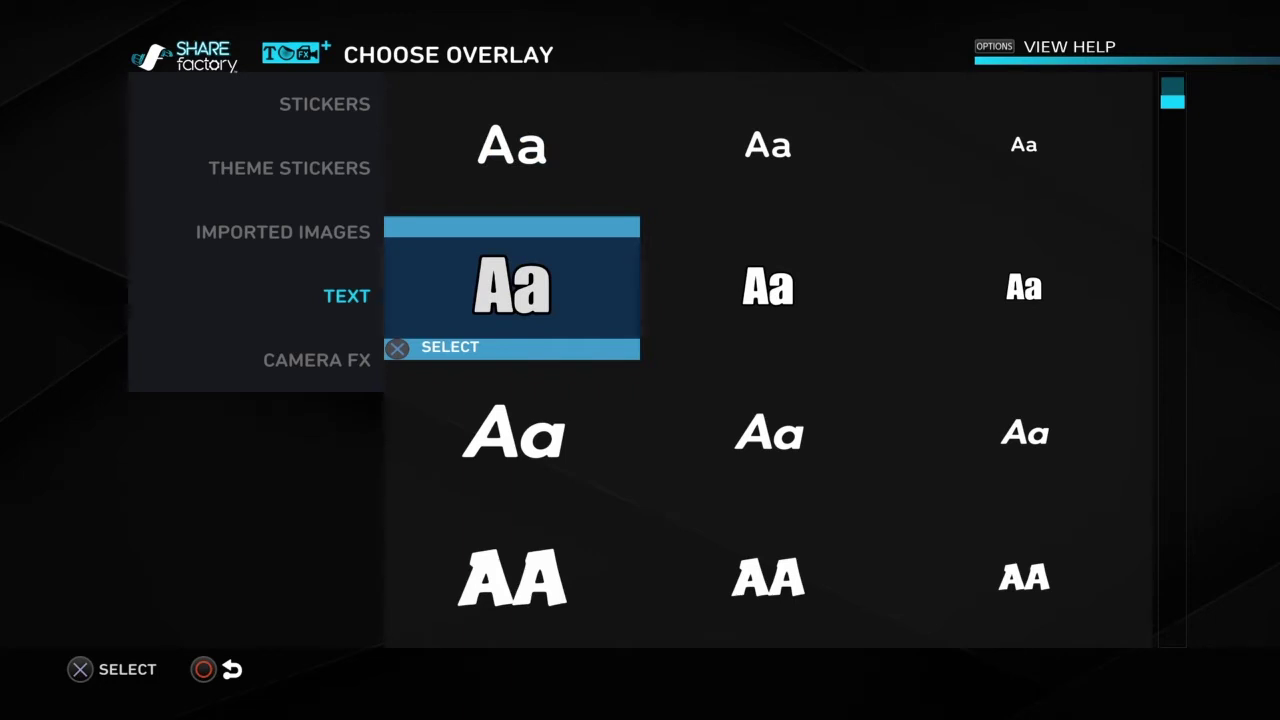
key("Up")
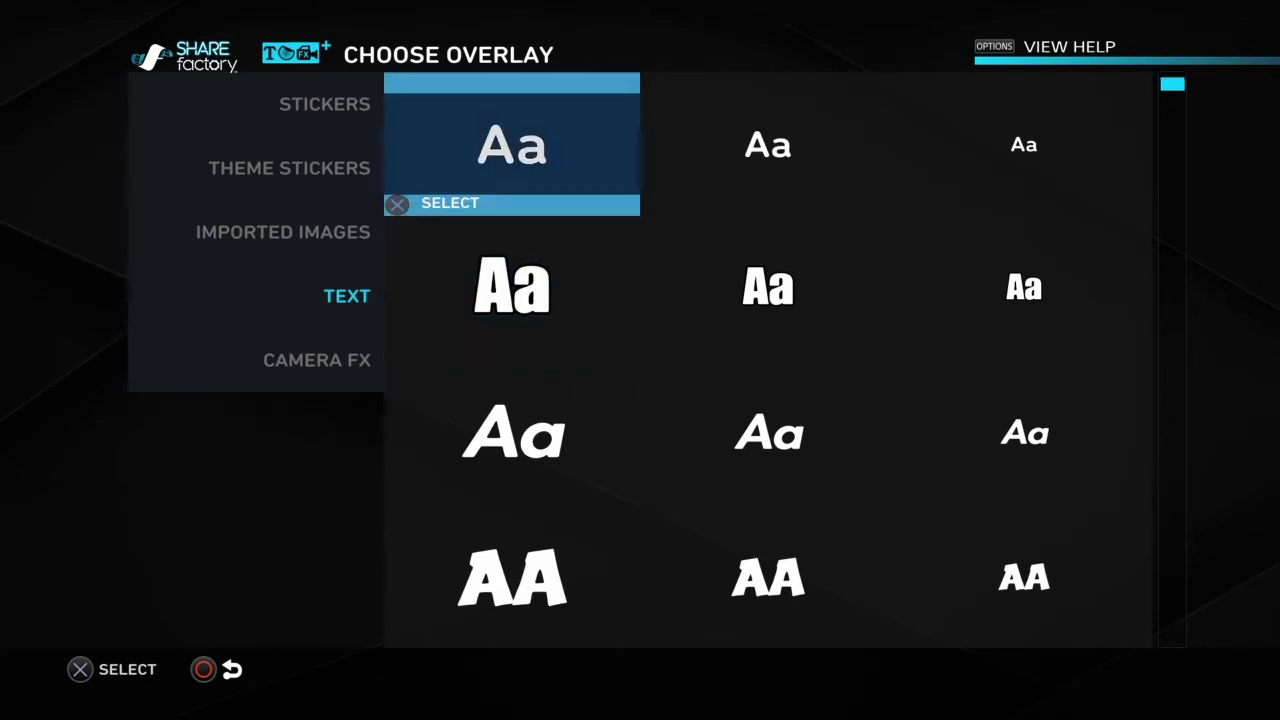
key("Right")
key("Down")
key("Down")
key("Down")
key("Down")
key("Down")
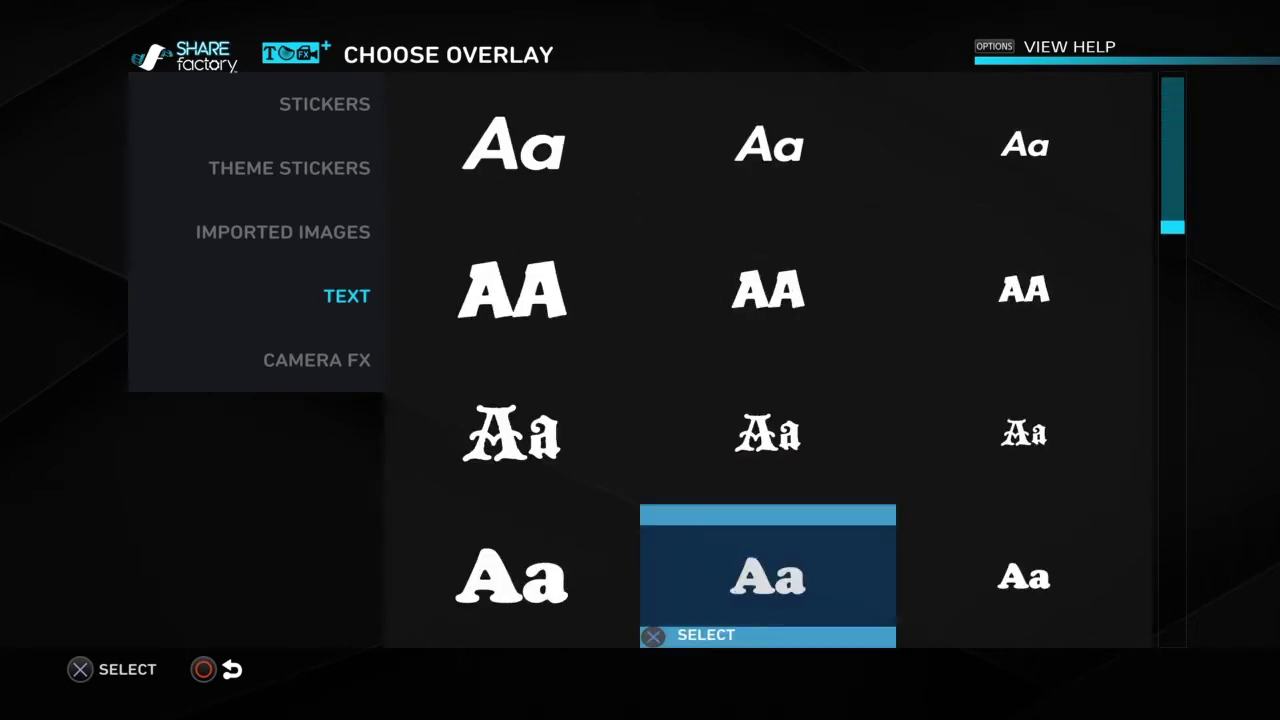
key("Down")
key("Up")
key("Up")
key("Left")
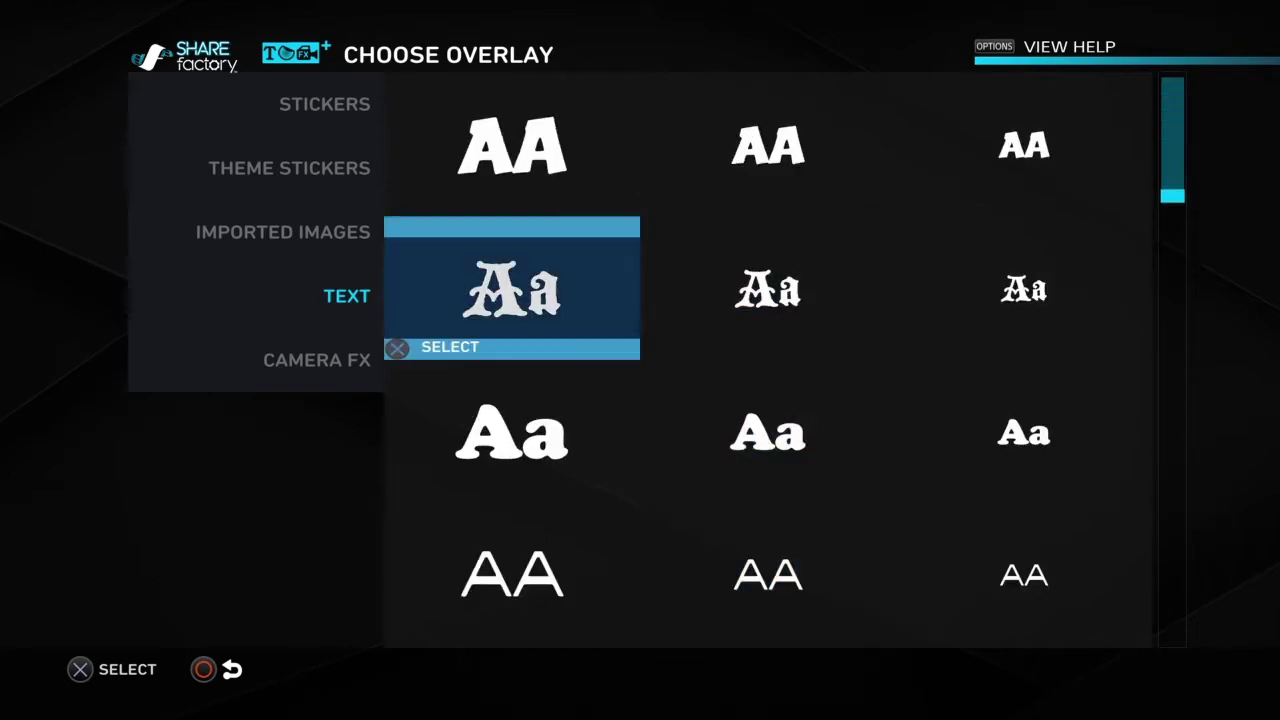
key("Return")
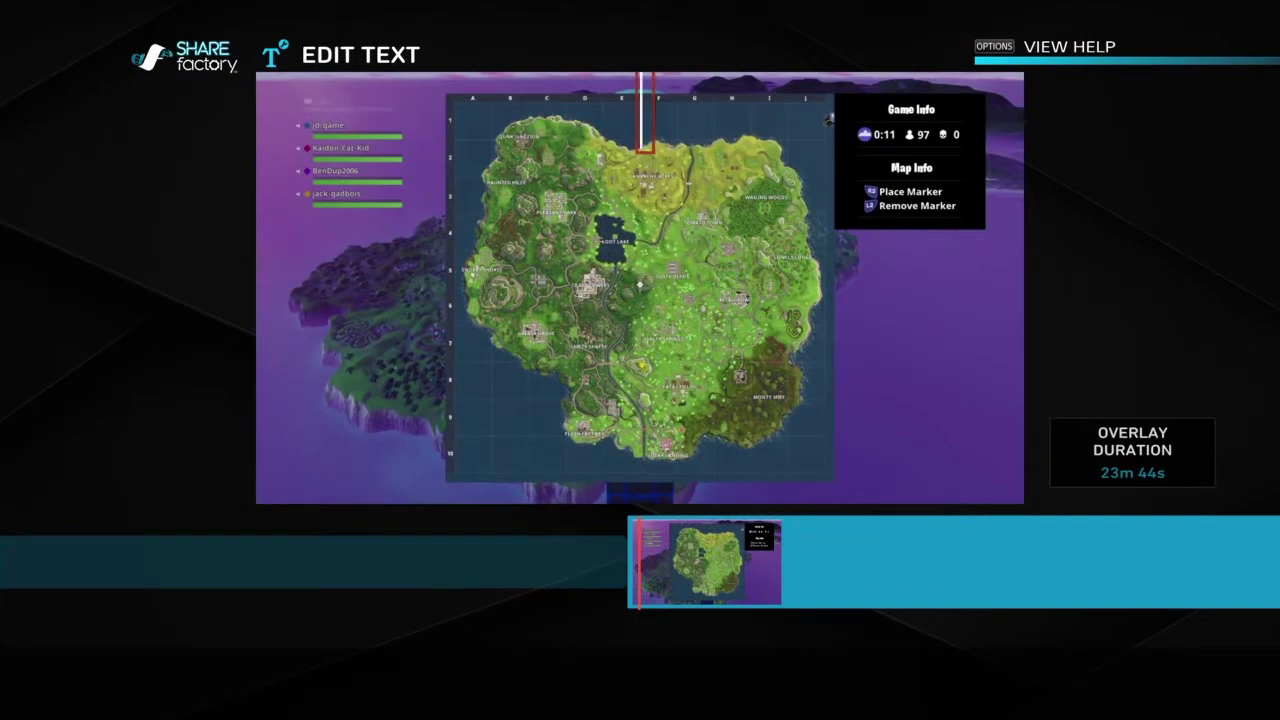
Enter "Solid Gold" as the overlay text and accept a duration of 5.0 s
type("Sol")
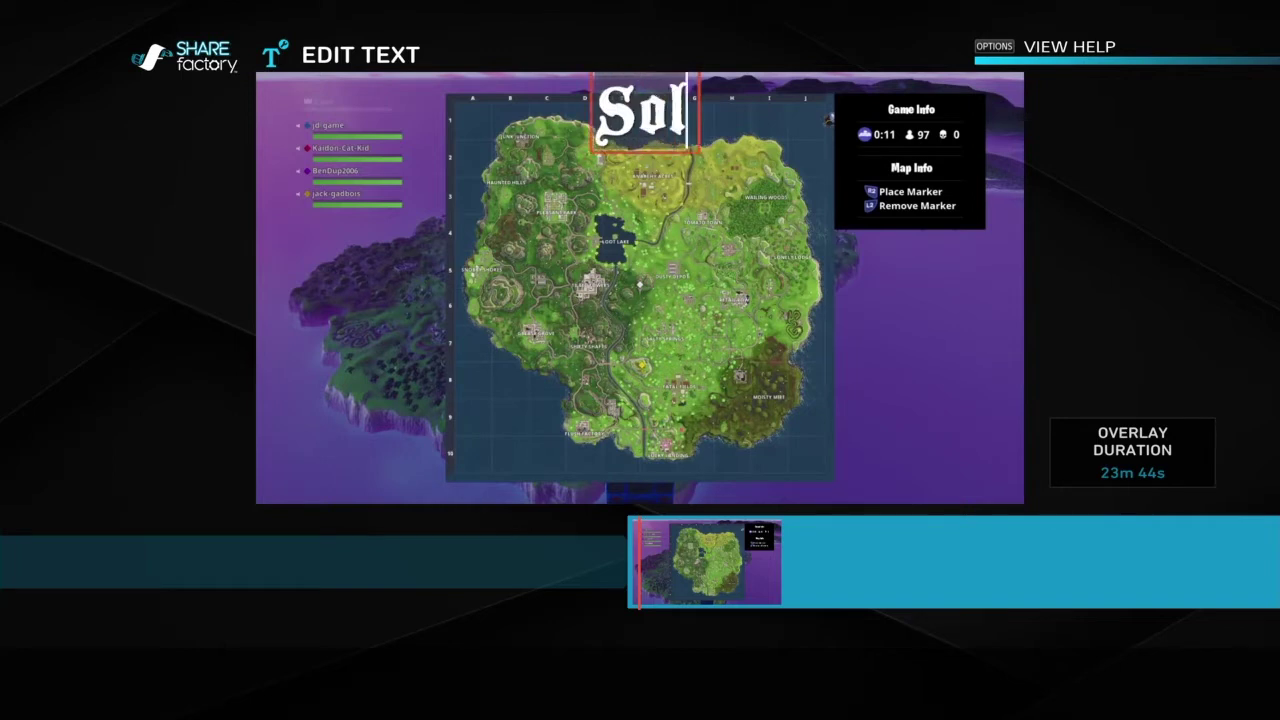
type("id")
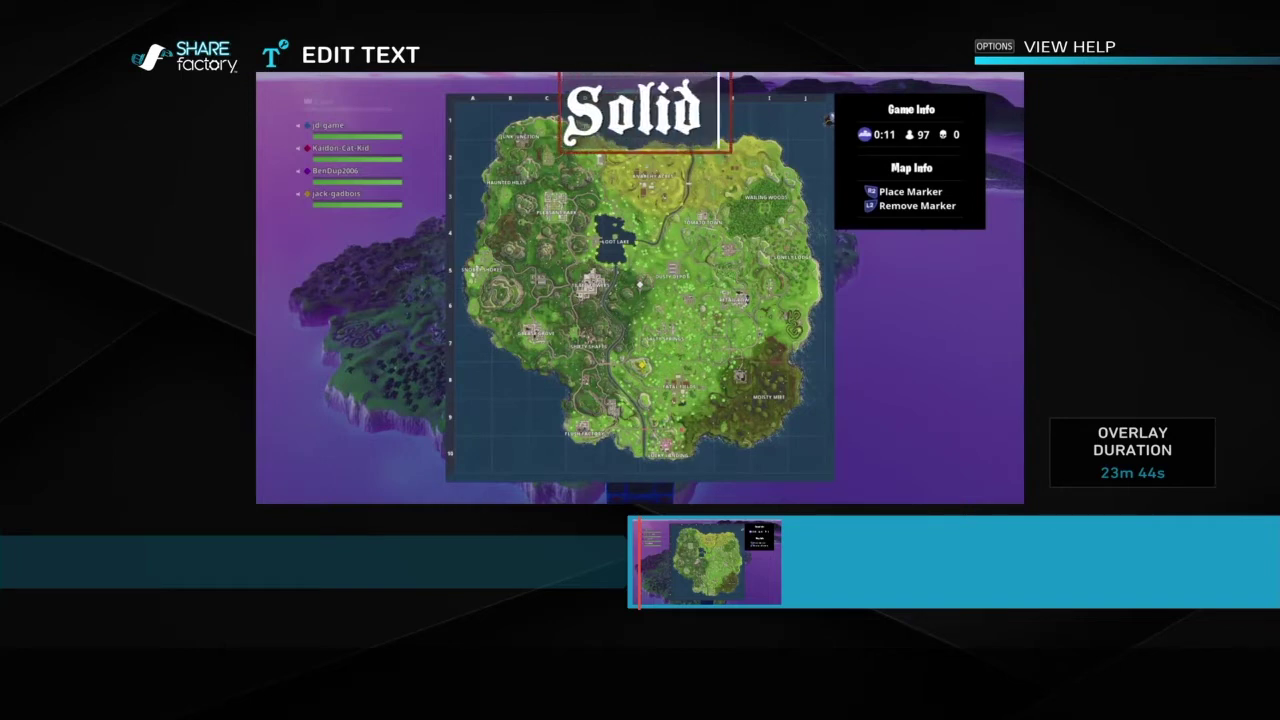
type(" Gam")
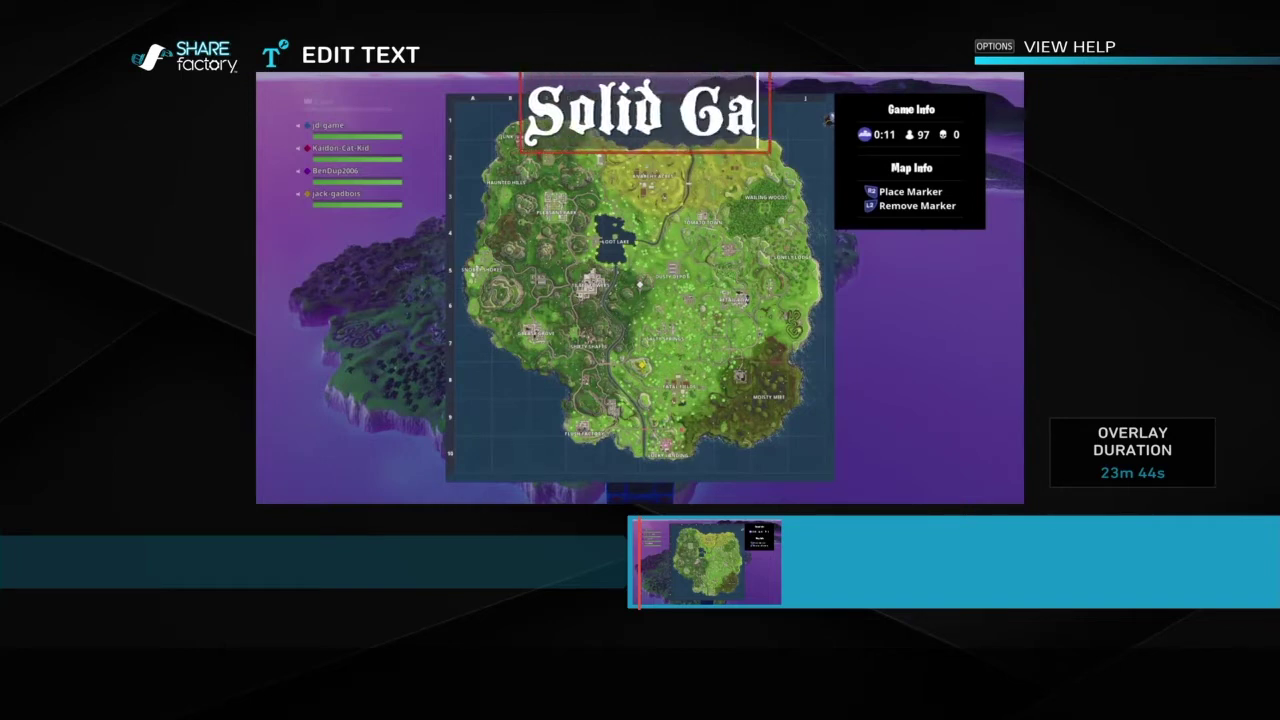
key("BackSpace")
key("BackSpace")
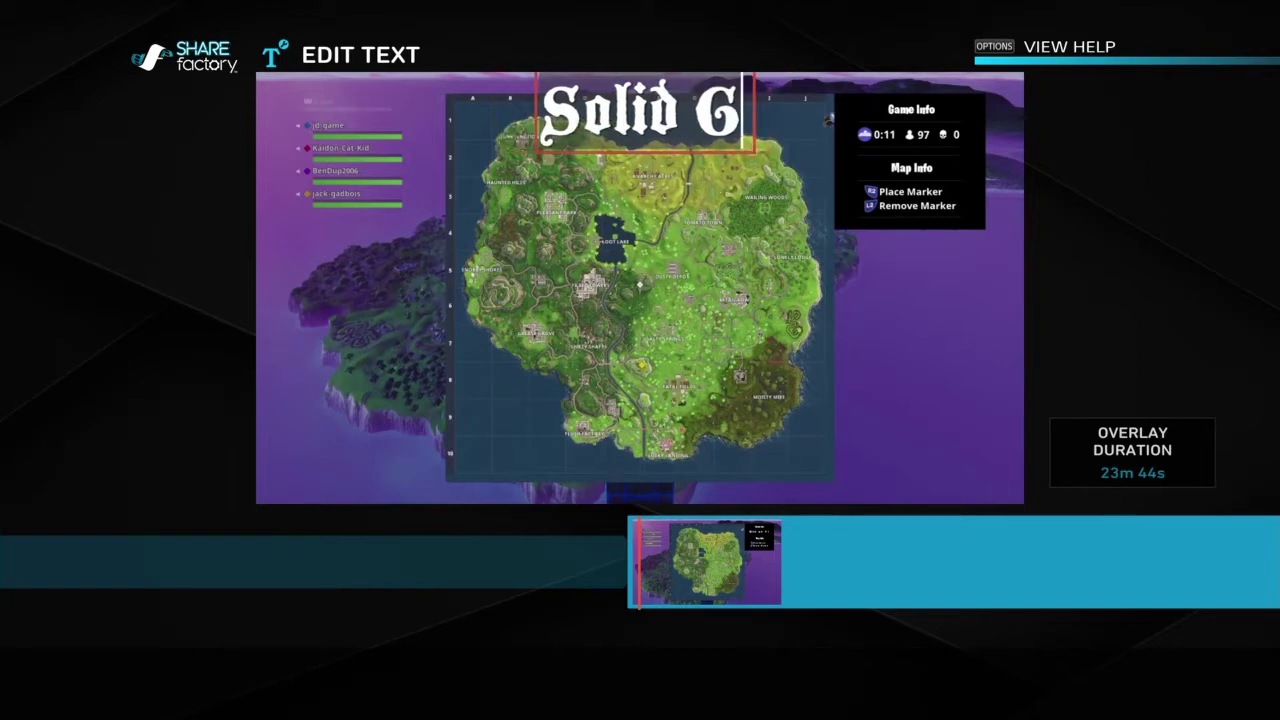
type("old")
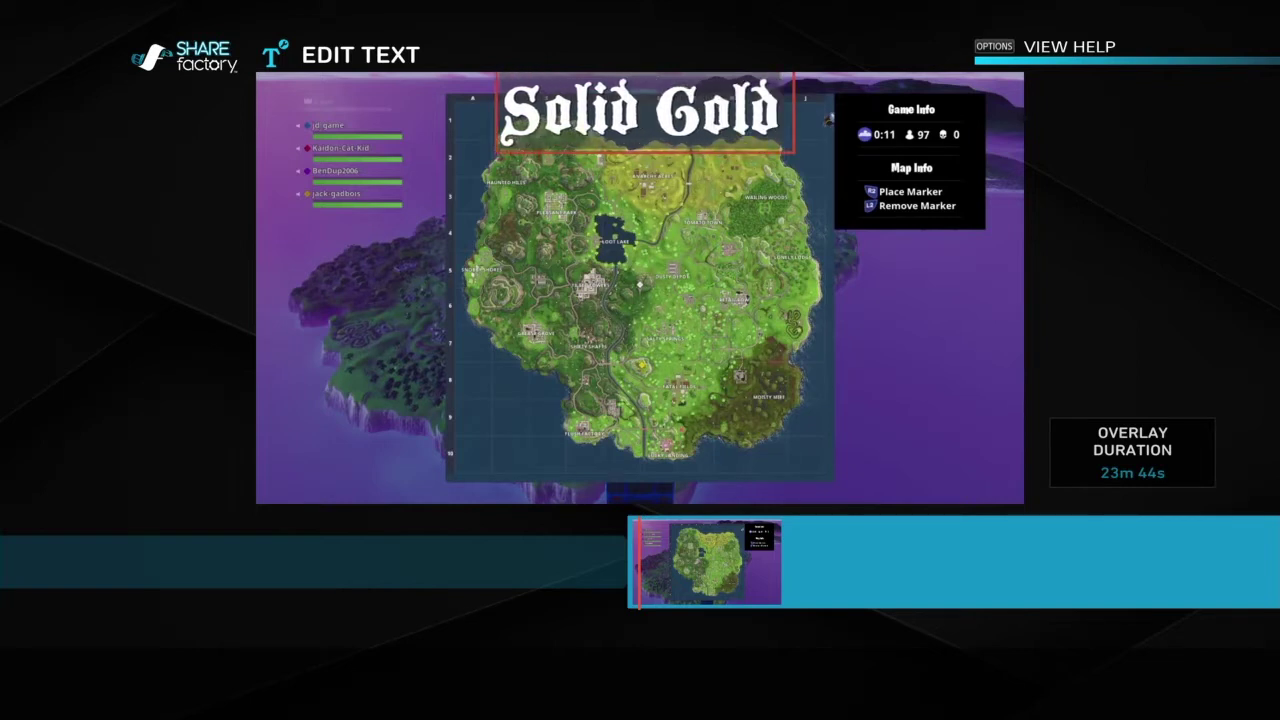
key("Return")
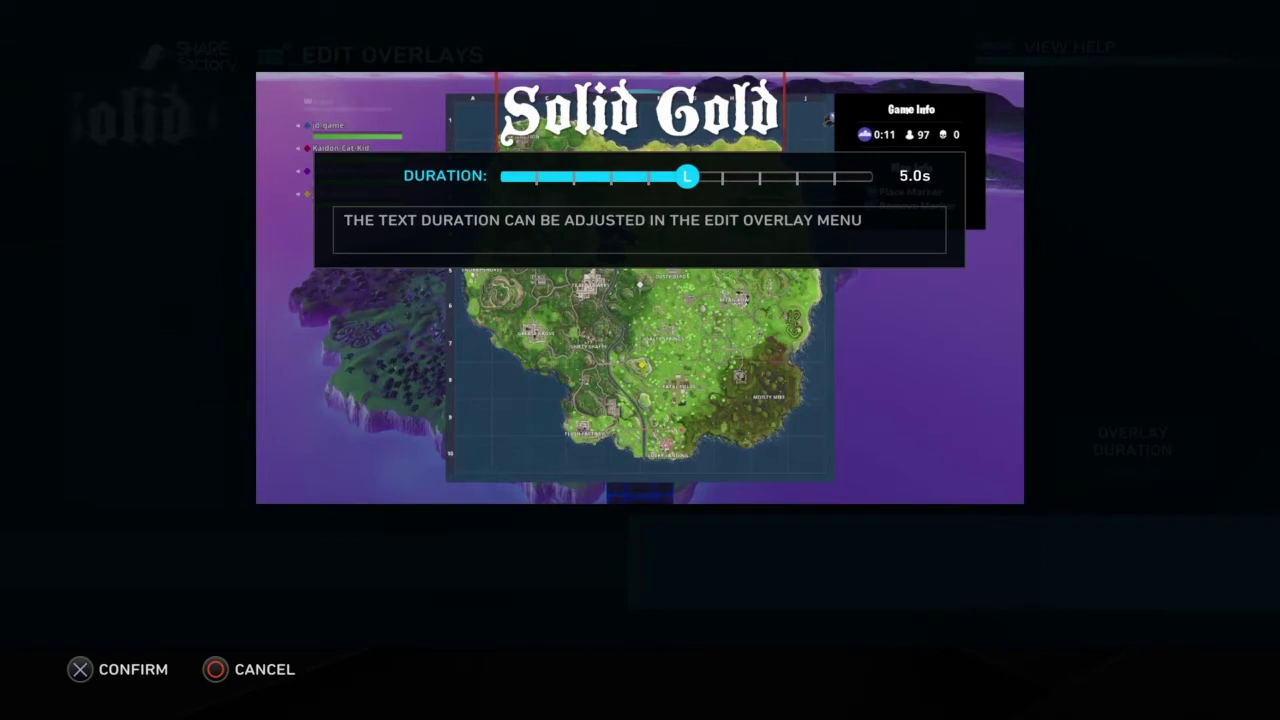
key("Return")
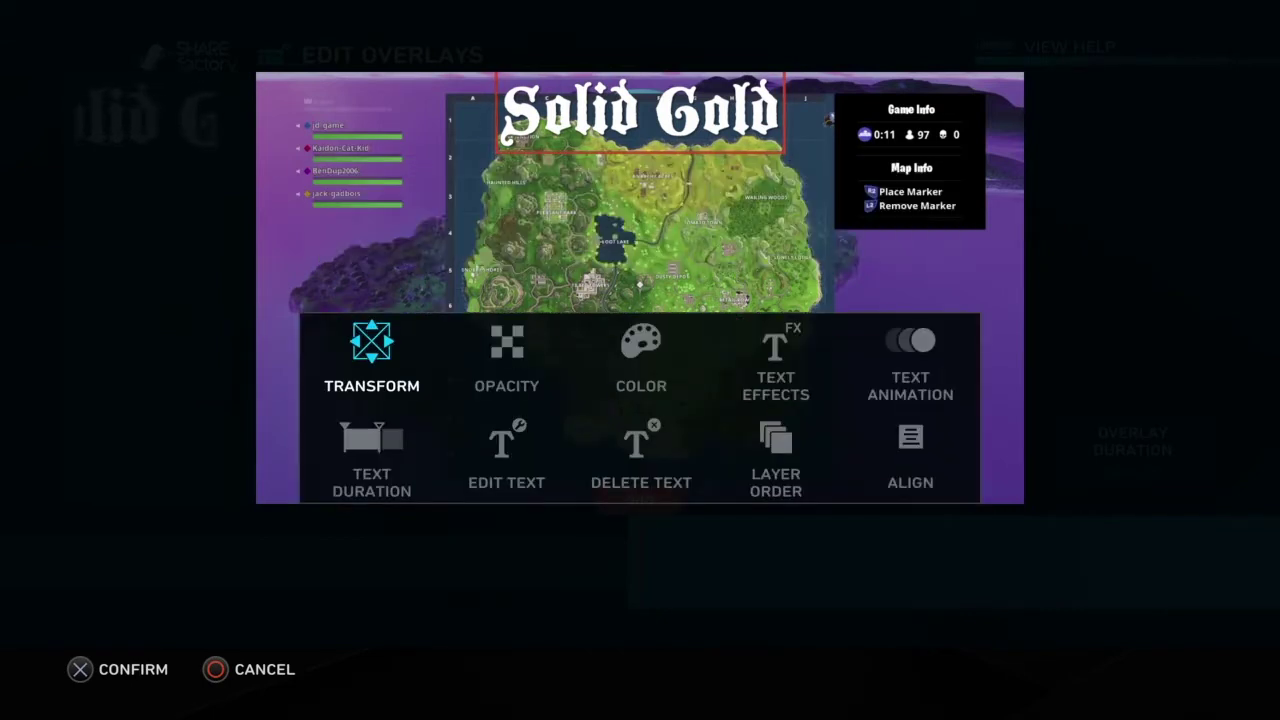
Transform the "Solid Gold" text, moving it slightly down and to the left within the top of the frame
key("Return")
key("Down")
key("Left")
key("Up")
key("Right")
key("Down")
key("Left")
key("Up")
key("Right")
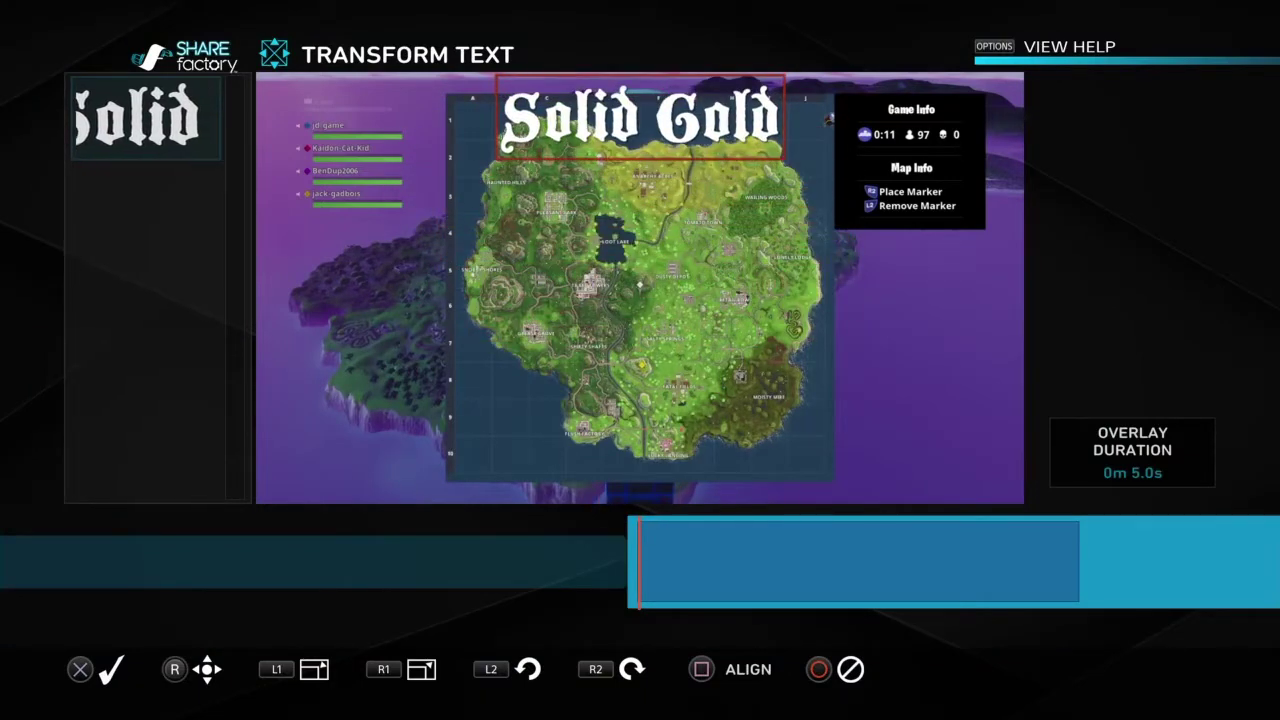
key("Left")
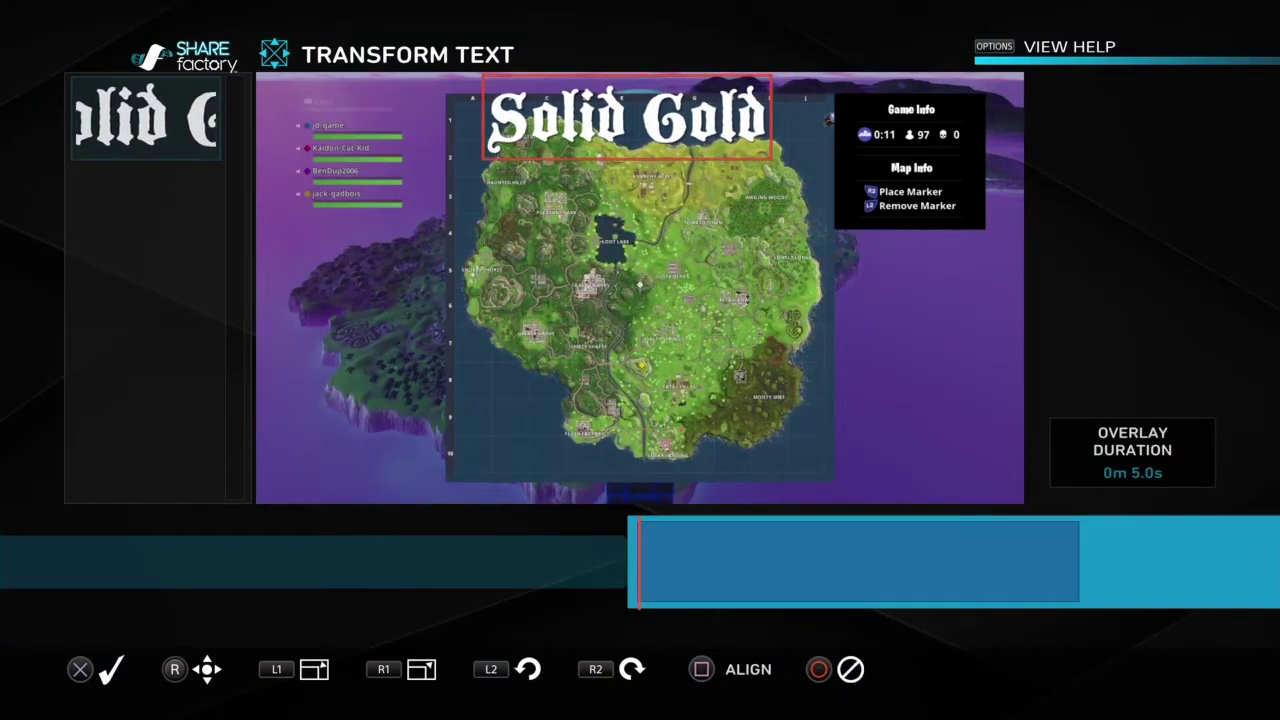
key("Return")
Try lowering the "Solid Gold" text's opacity to 97%
key("Right")
key("Return")
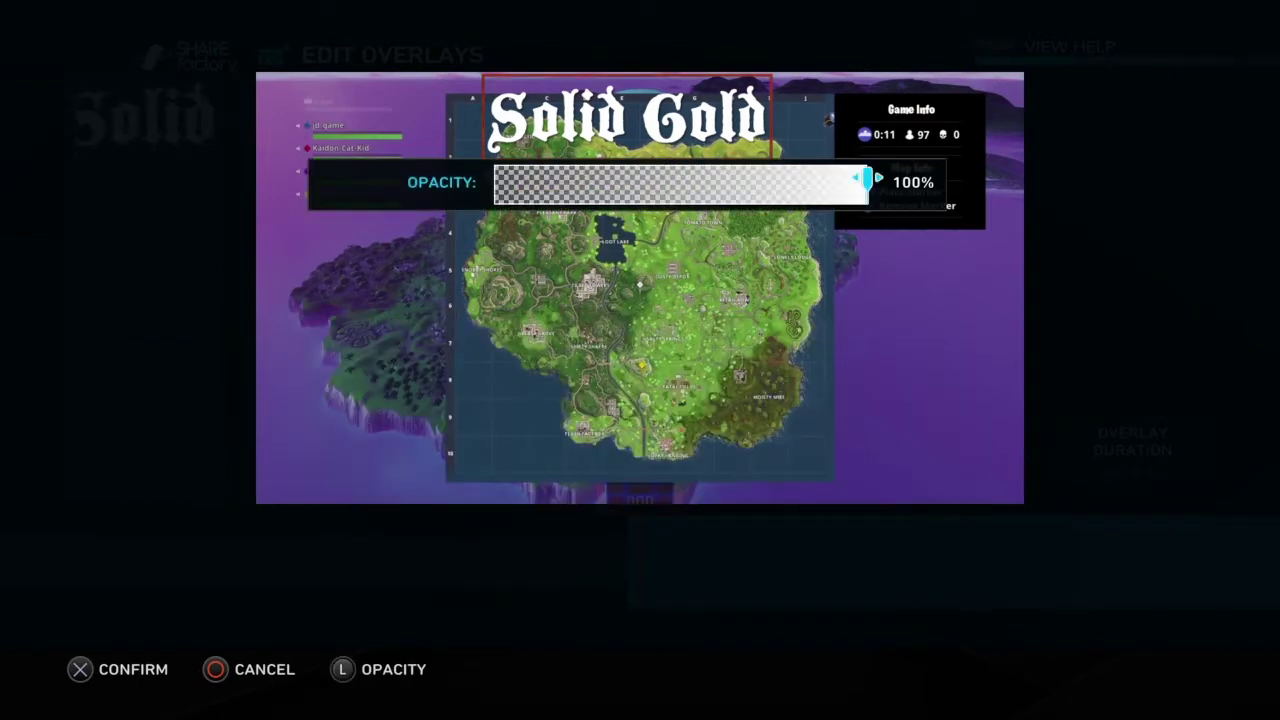
key("Left")
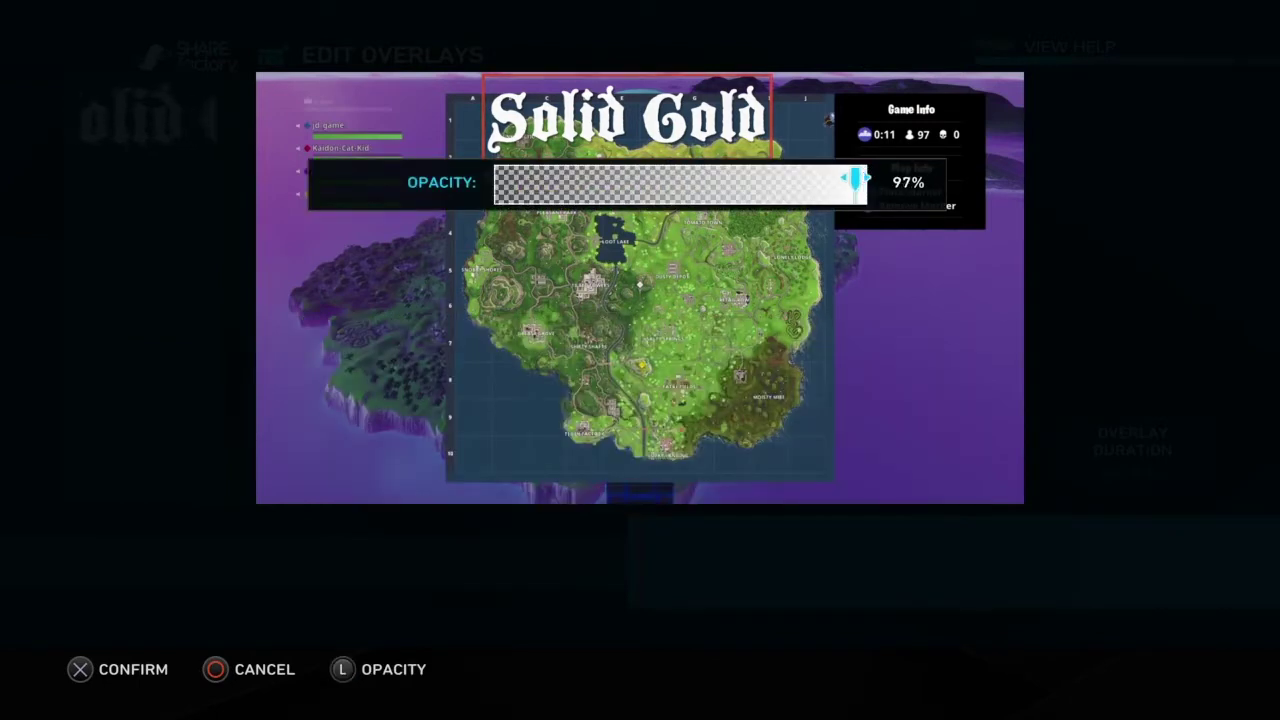
key("Right")
key("Return")
Change the "Solid Gold" text's color to the green preset
key("Right")
key("Return")
key("Down")
key("Down")
key("Down")
key("Down")
key("Right")
key("Right")
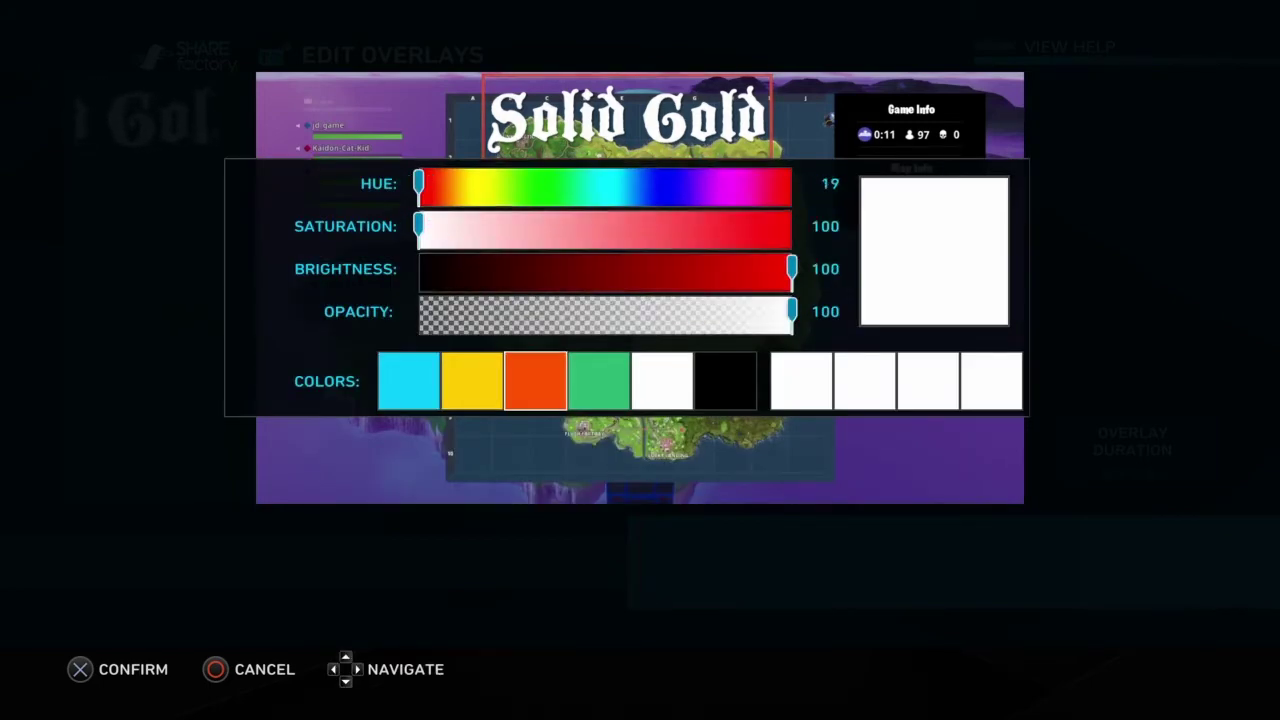
key("Right")
key("Return")
Preview the text effects and apply the glowing neon outline effect to the "Solid Gold" text
key("Right")
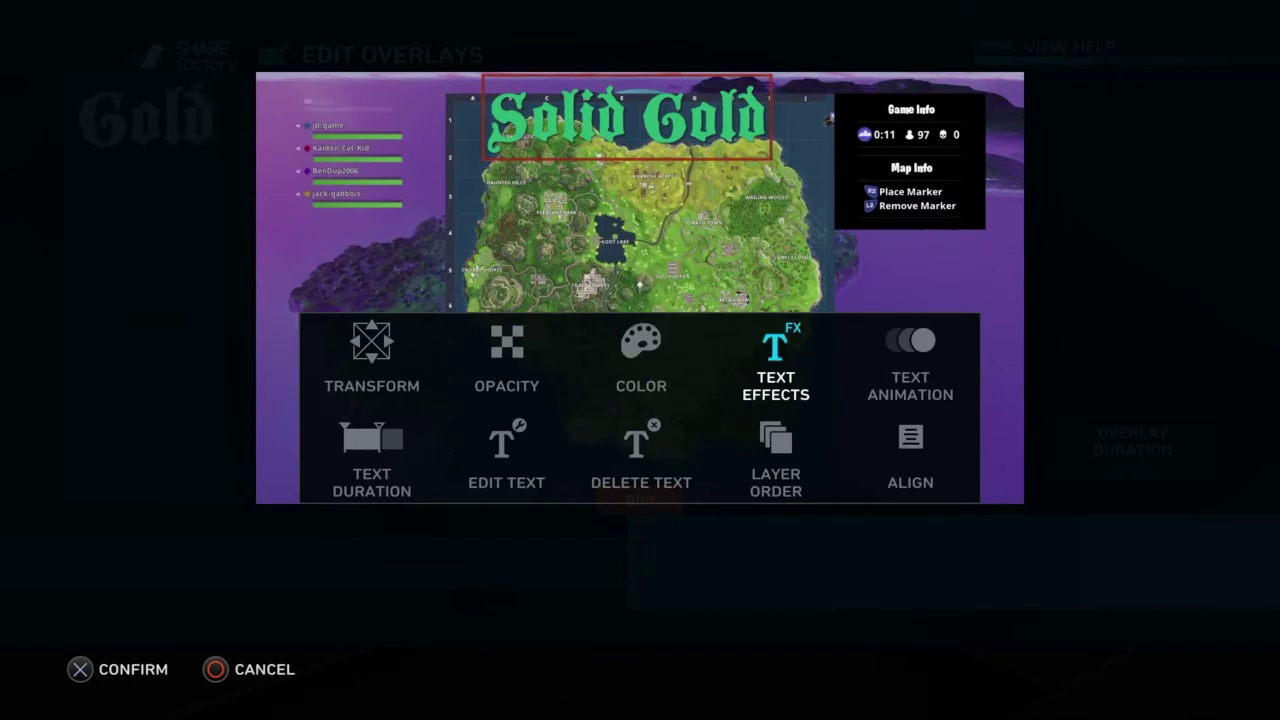
key("Return")
key("Down")
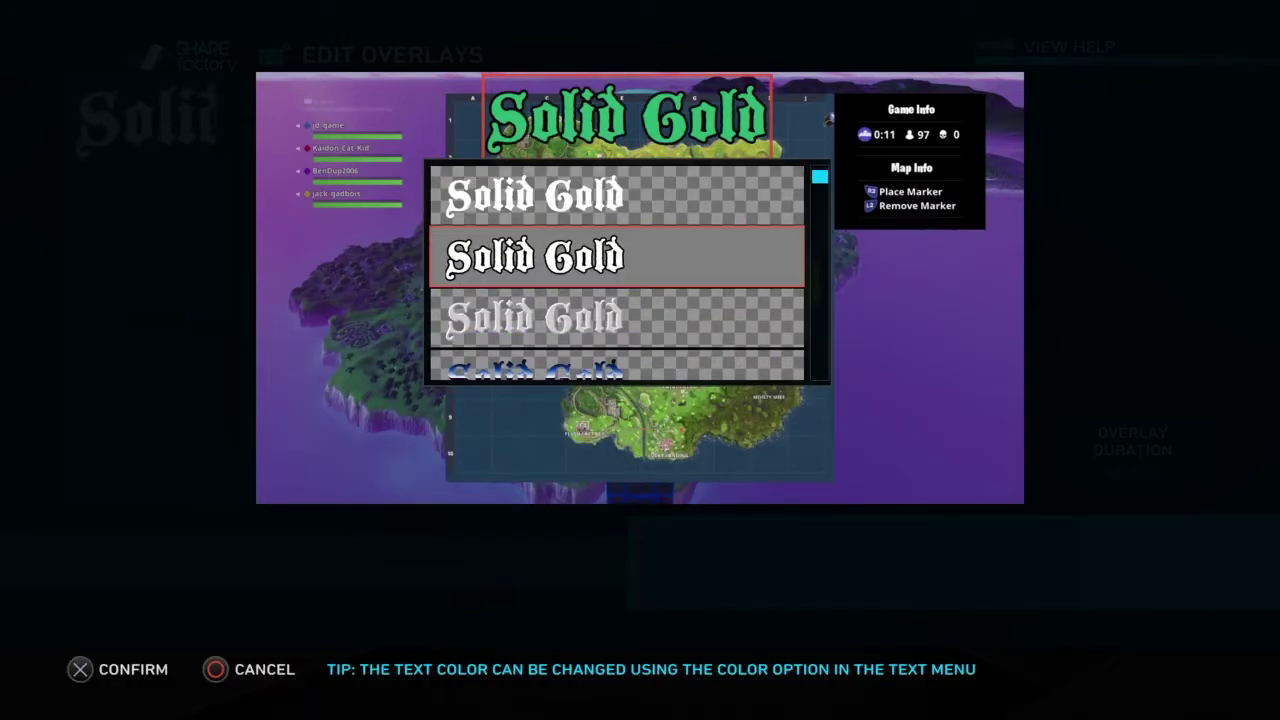
key("Down")
key("Down")
key("Up")
key("Up")
key("Up")
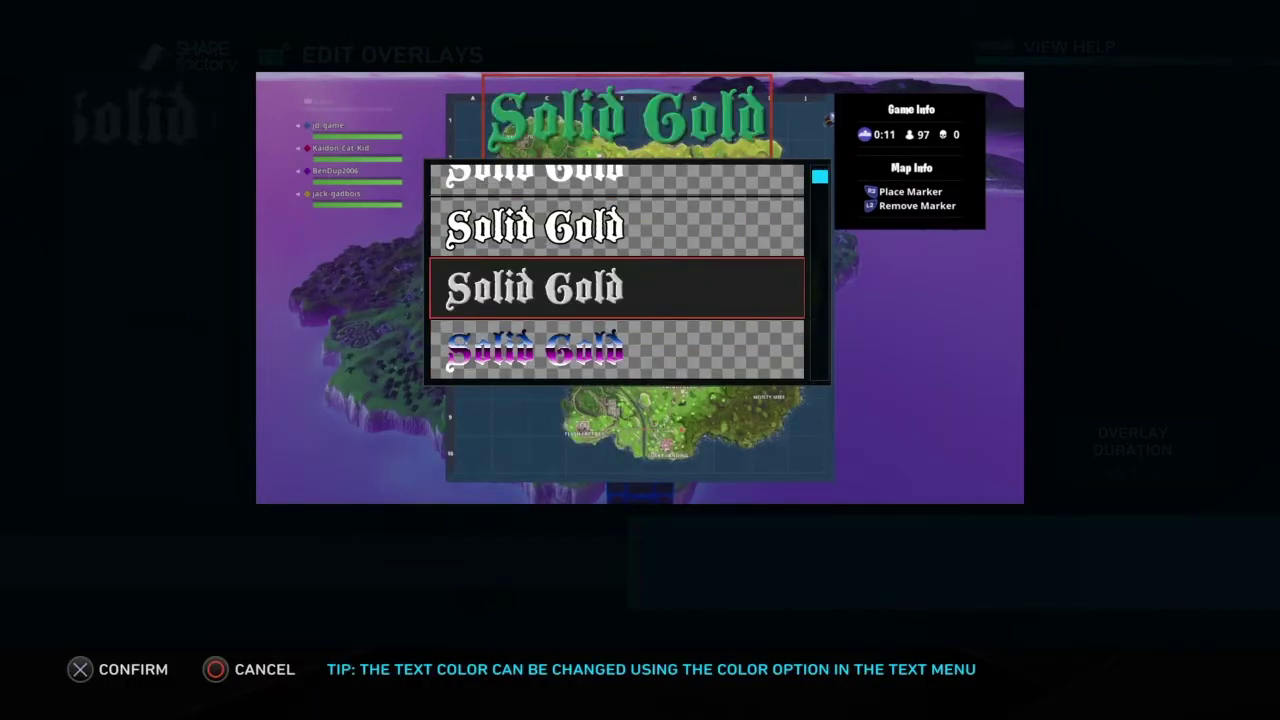
key("Down")
key("Down")
key("Down")
key("Down")
key("Down")
key("Down")
key("Down")
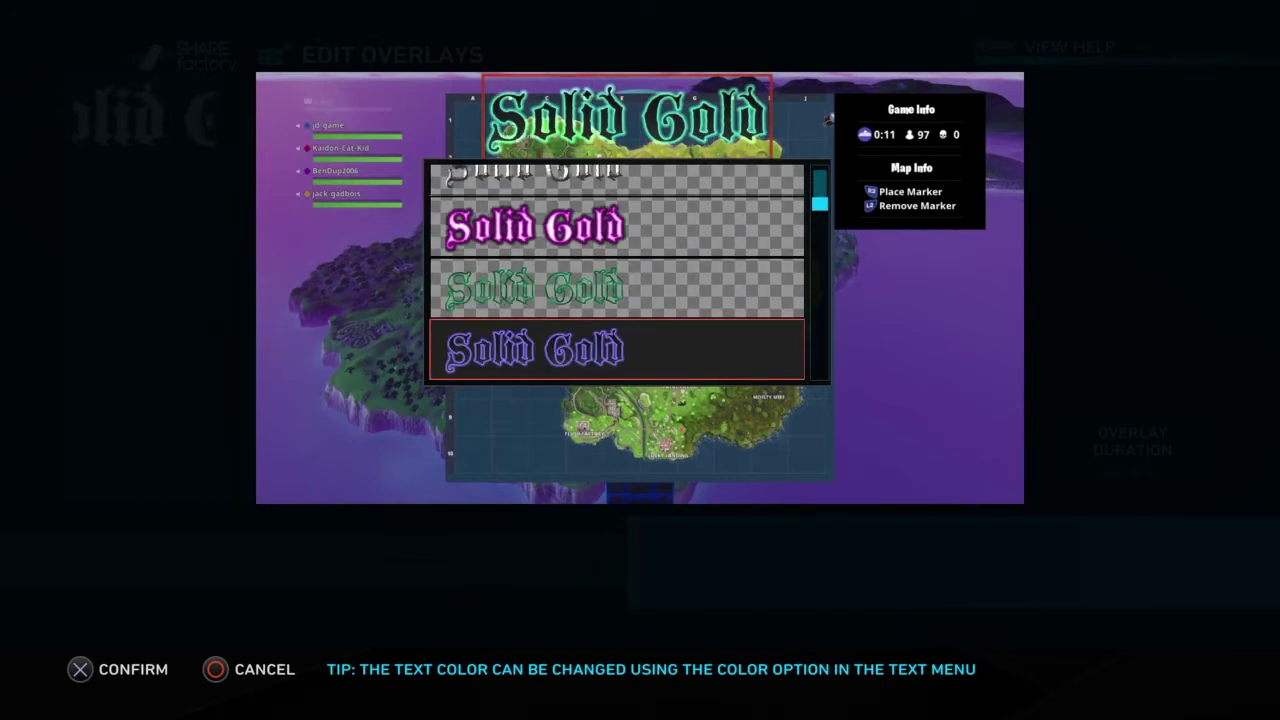
key("Up")
key("Up")
key("Up")
key("Down")
key("Return")
Look over the beginning, middle and ending animation choices for the "Solid Gold" text
key("Right")
key("Return")
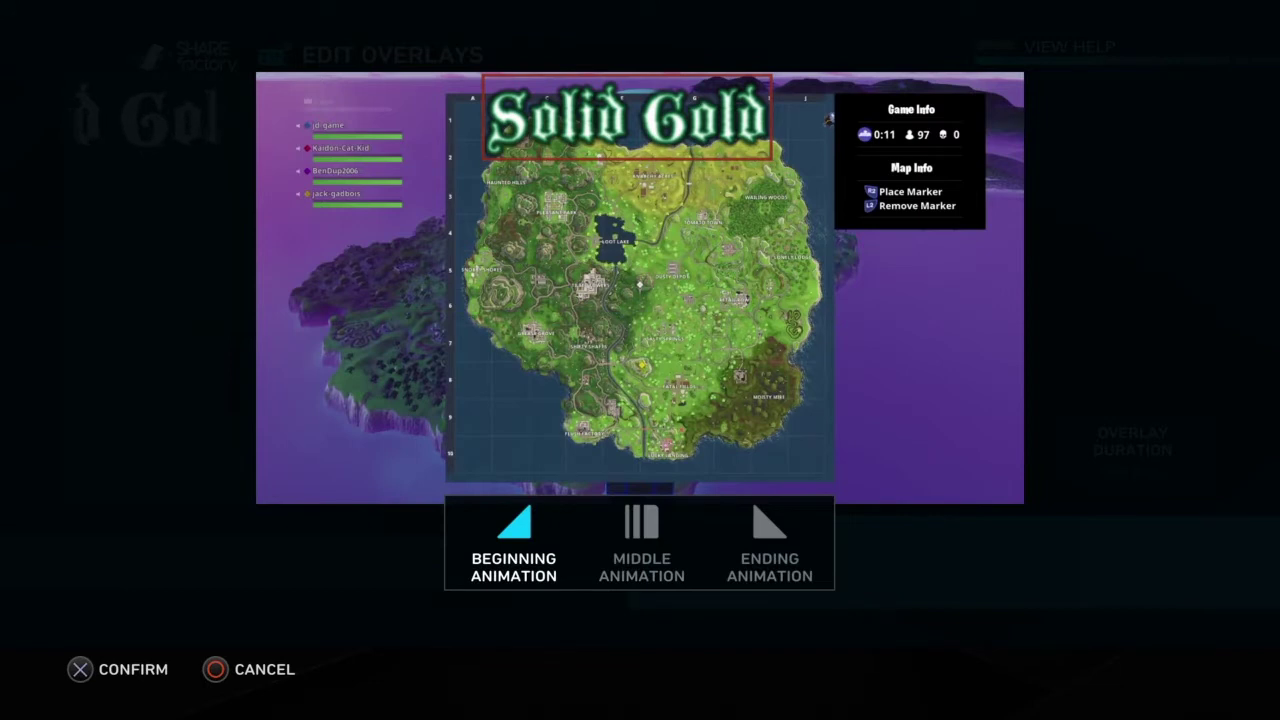
key("Right")
key("Left")
key("Right")
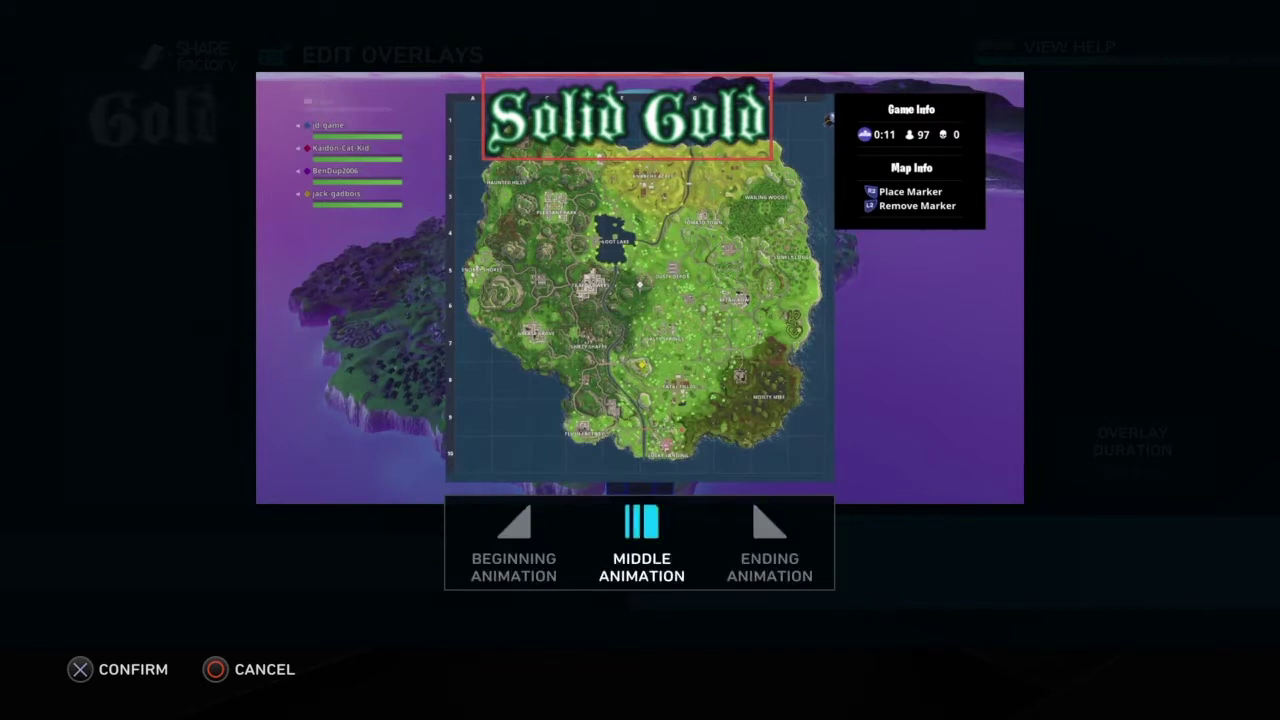
key("Left")
key("Return")
Look over the duration, edit, delete and layer order options for the text overlay
key("Down")
key("Left")
key("Left")
key("Left")
key("Left")
key("Right")
key("Left")
key("Right")
key("Right")
key("Right")
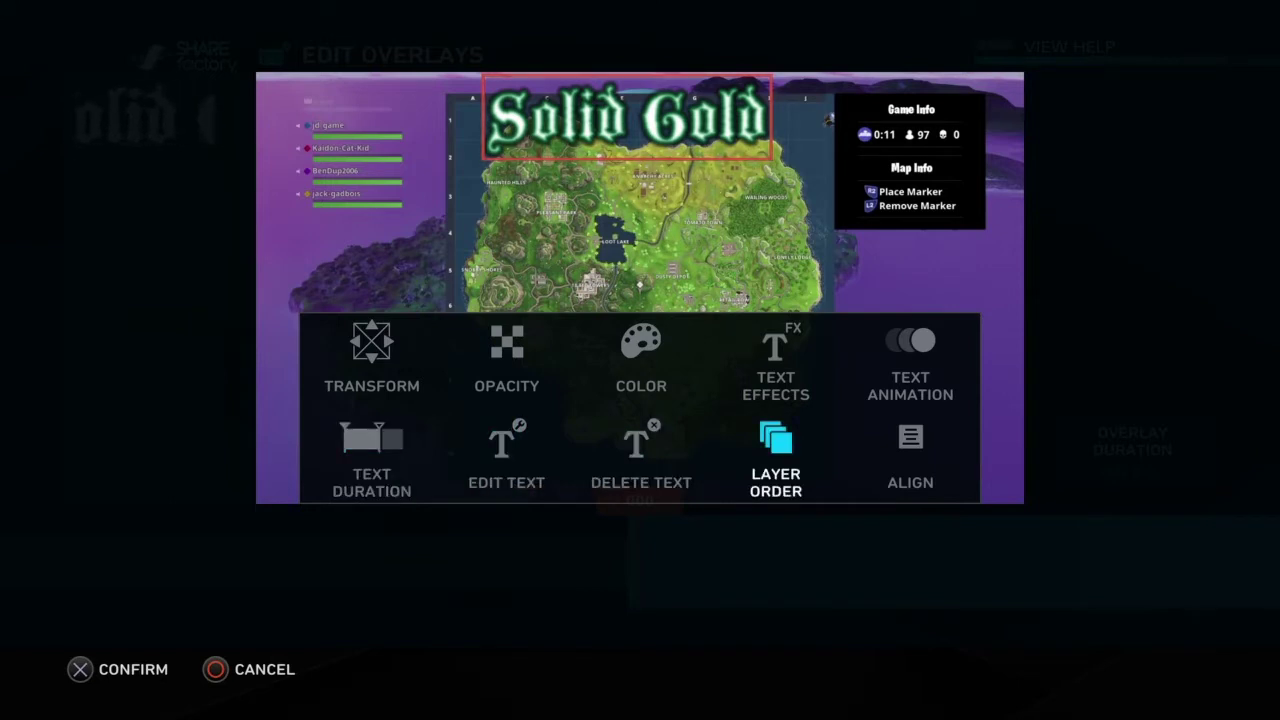
Align the "Solid Gold" text to the center
key("Right")
key("Return")
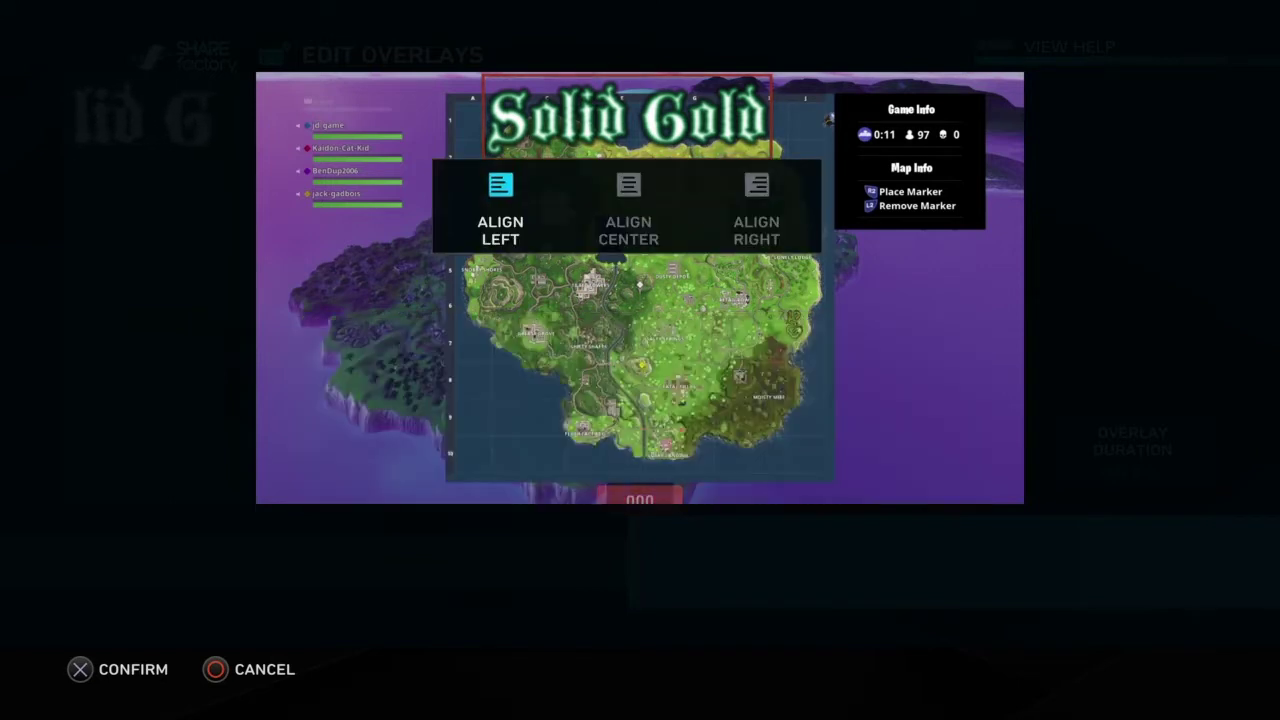
key("Right")
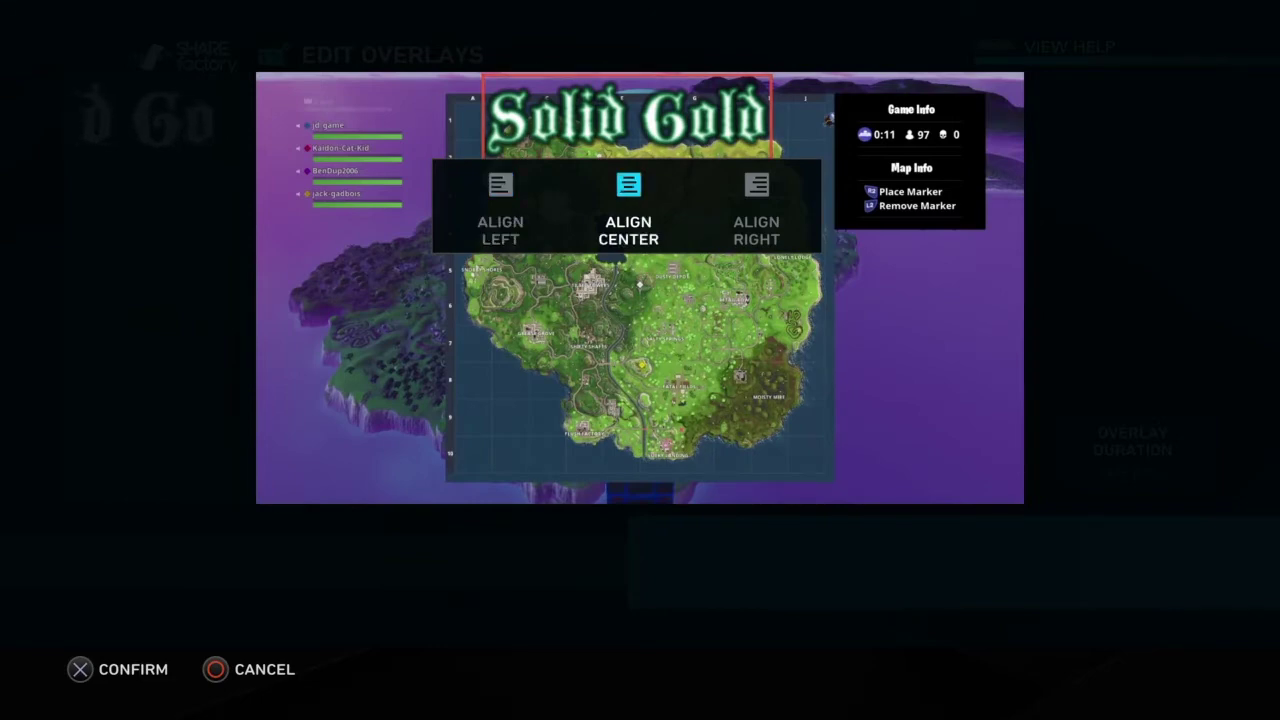
key("Return")
key("Return")
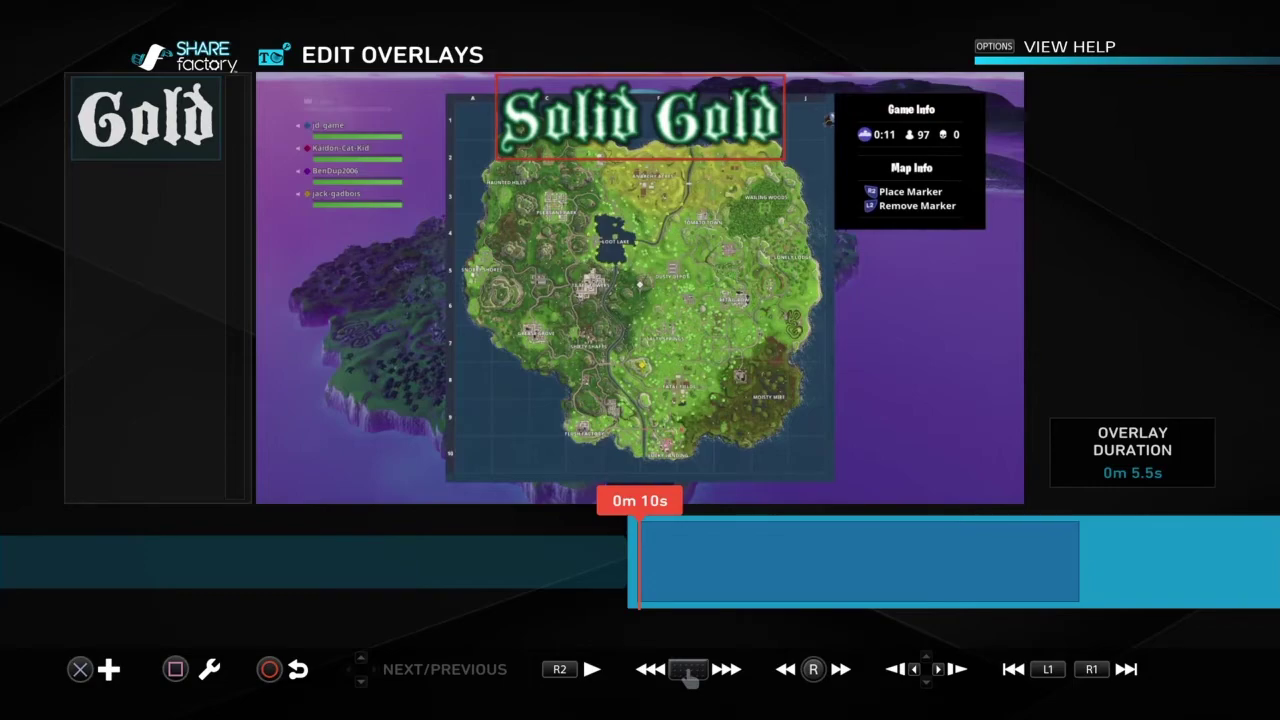
Return to the timeline and preview the text overlay around the start of the first gameplay clip
key("Escape")
key("Left")
key("space")
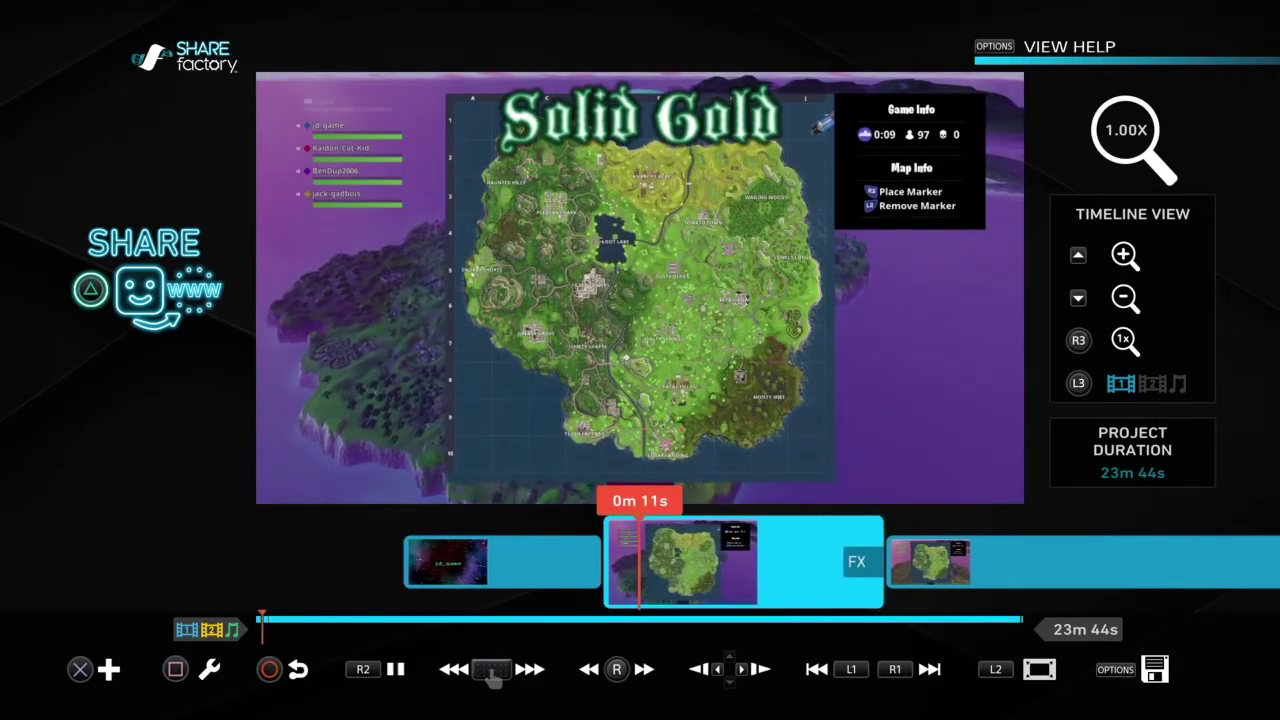
key("Left")
key("Right")
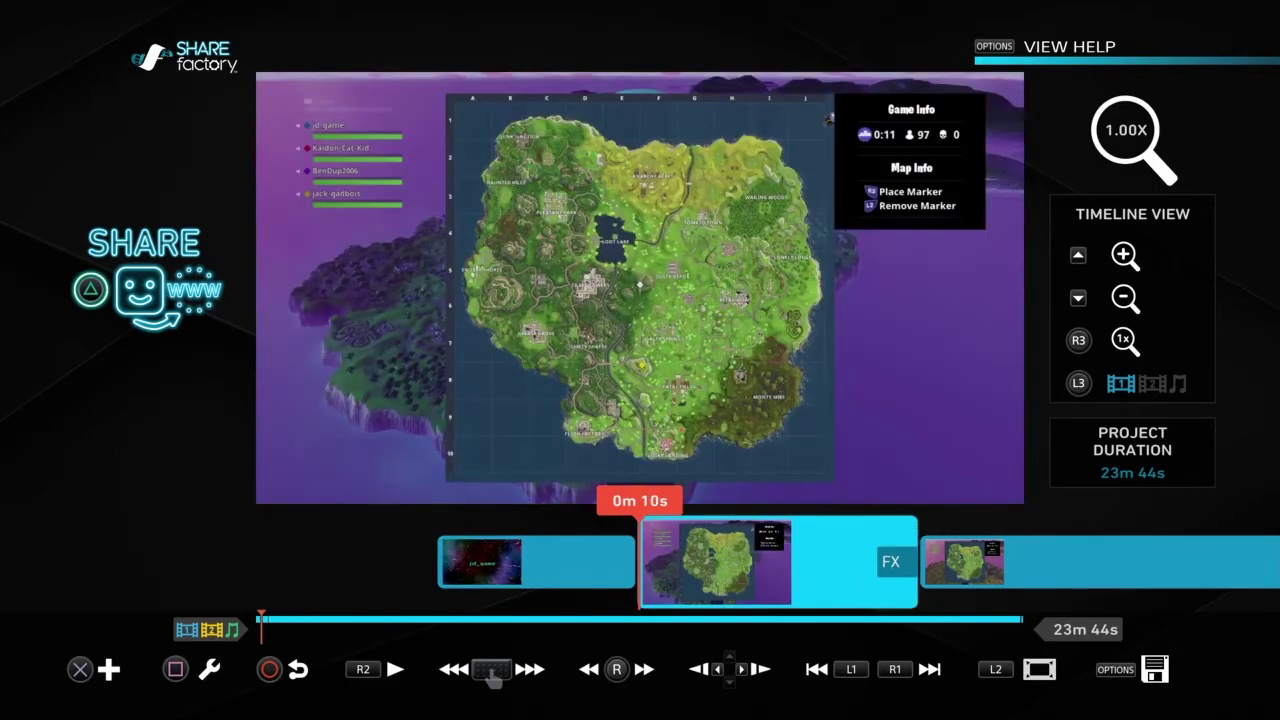
key("Right")
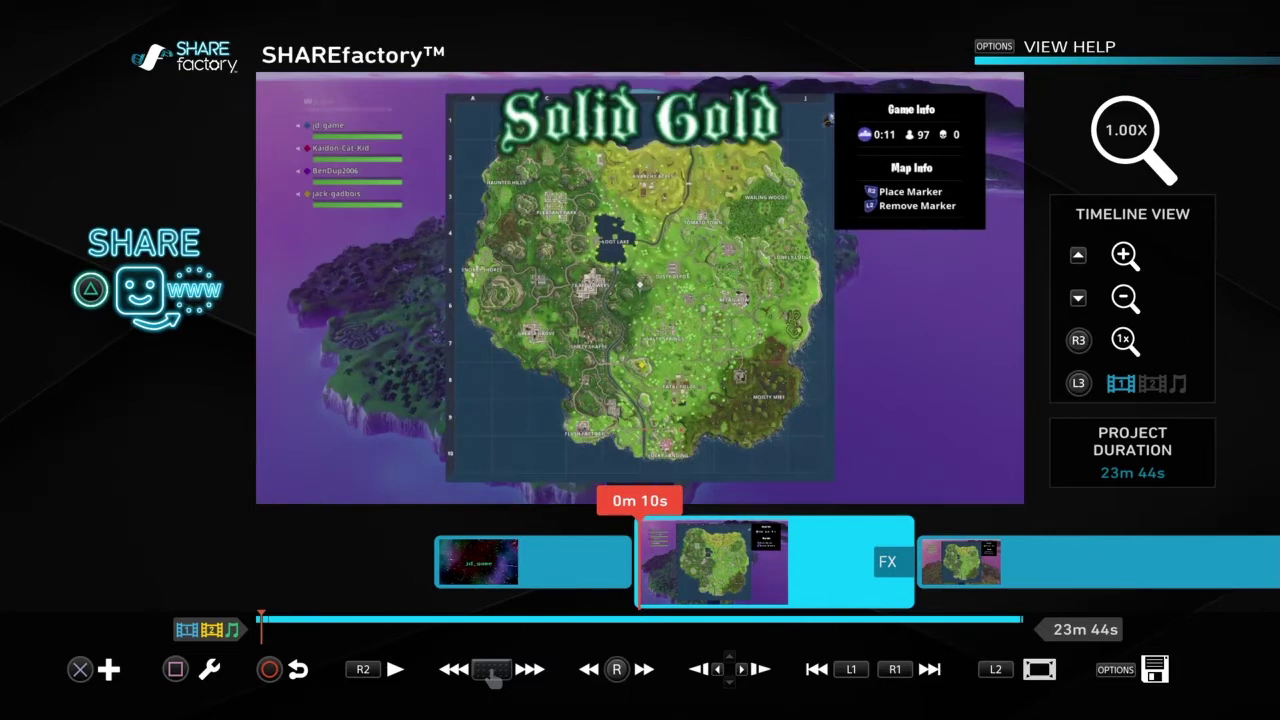
key("Left")
key("Right")
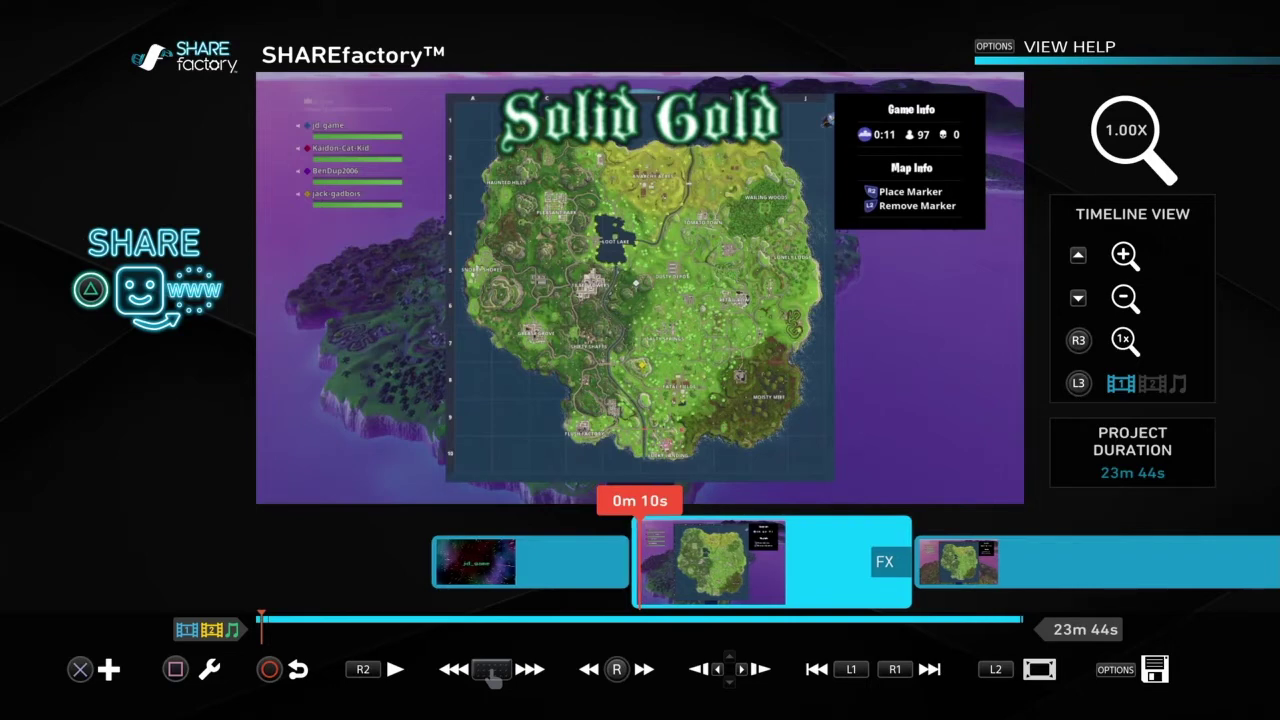
key("Right")
key("Left")
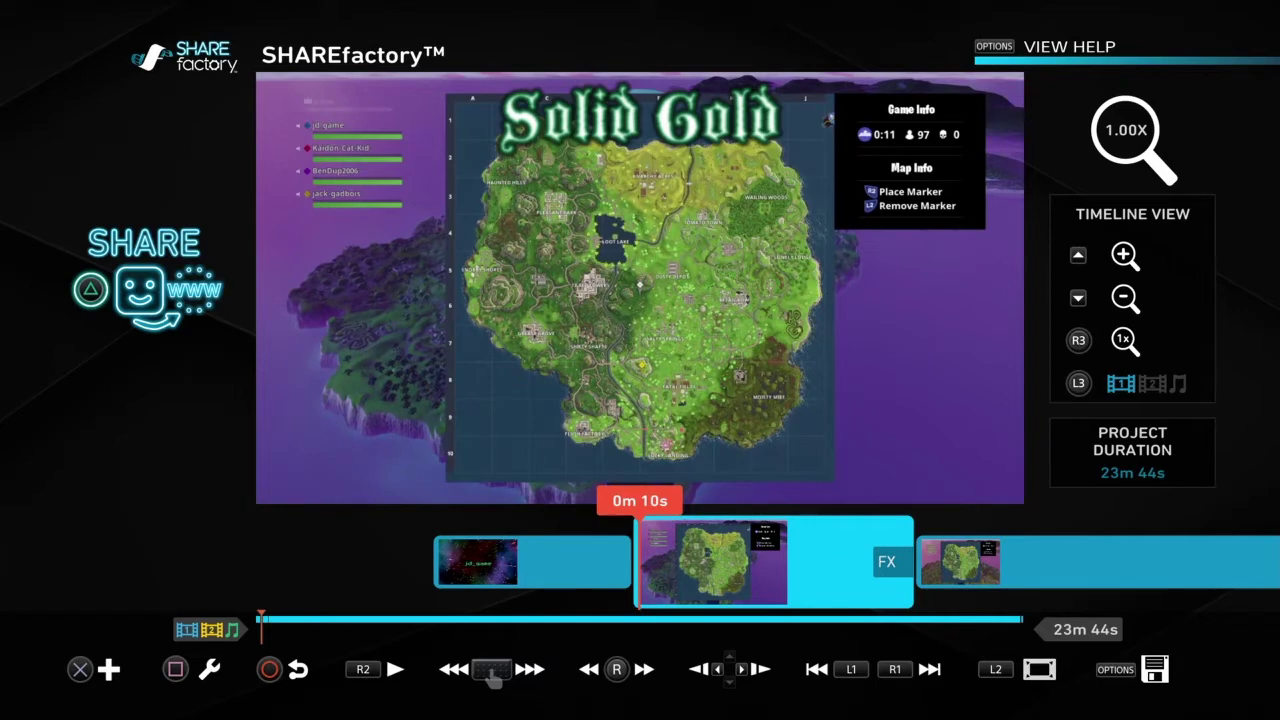
Lower the clip volume of the first gameplay clip to 0%
key("Return")
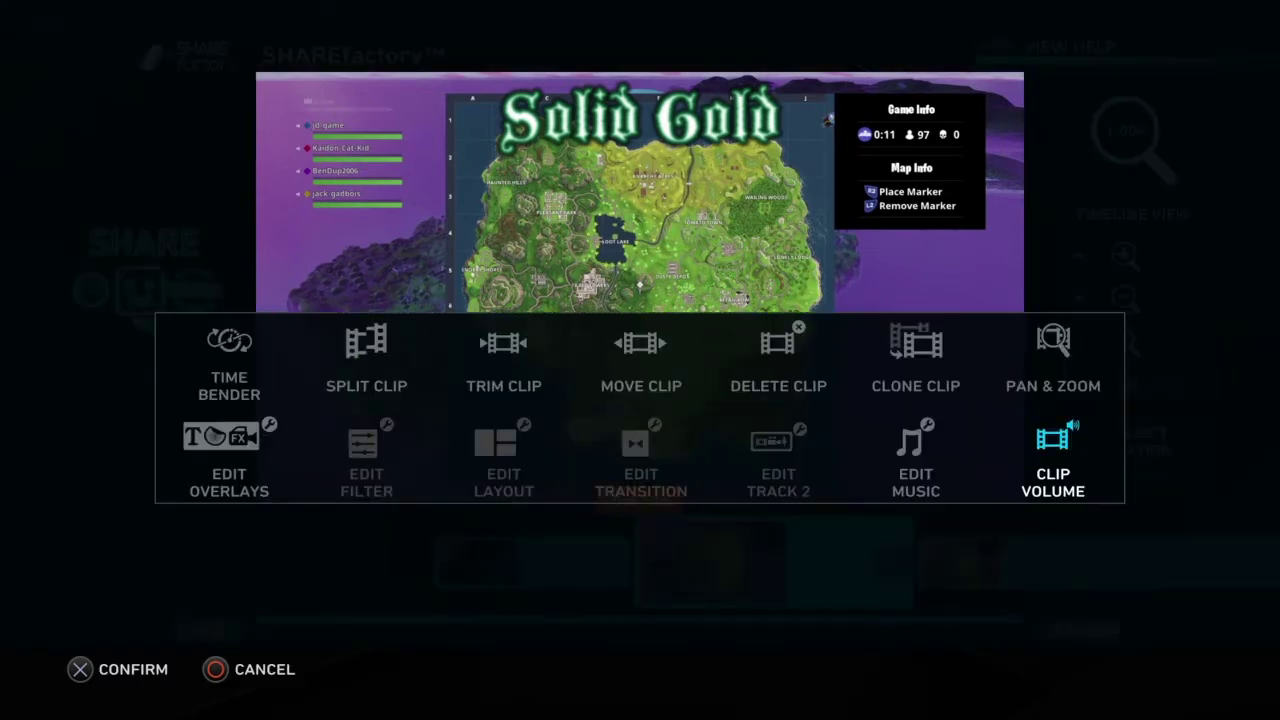
key("Left")
key("Right")
key("Return")
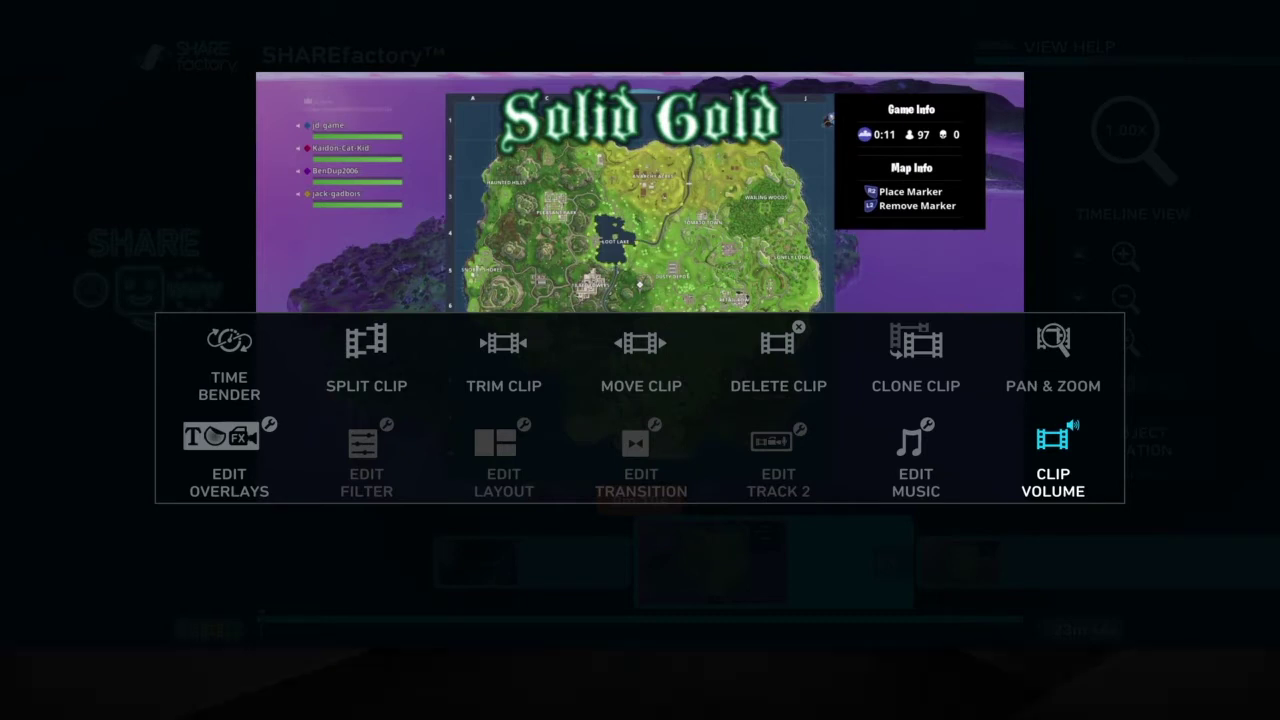
key("Left")
key("Right")
key("Right")
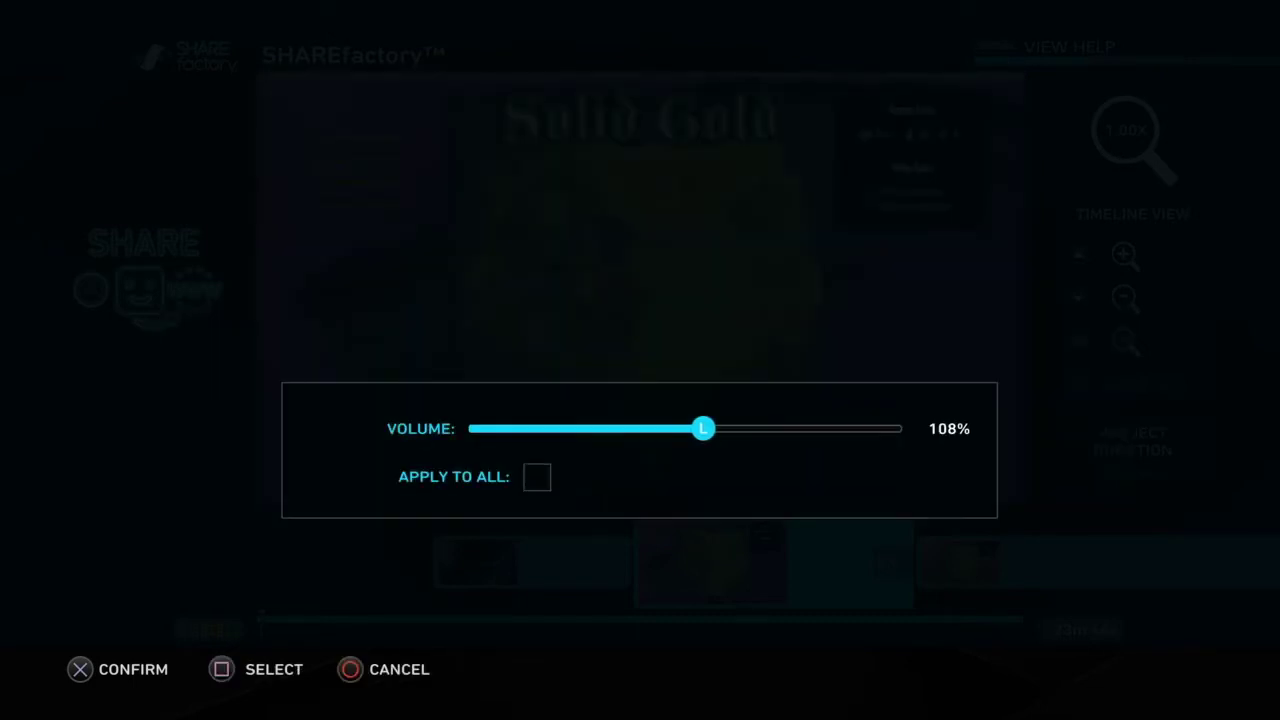
key("Left")
key("Right")
key("Left")
key("Left")
key("Down")
key("Up")
key("Left")
key("Left")
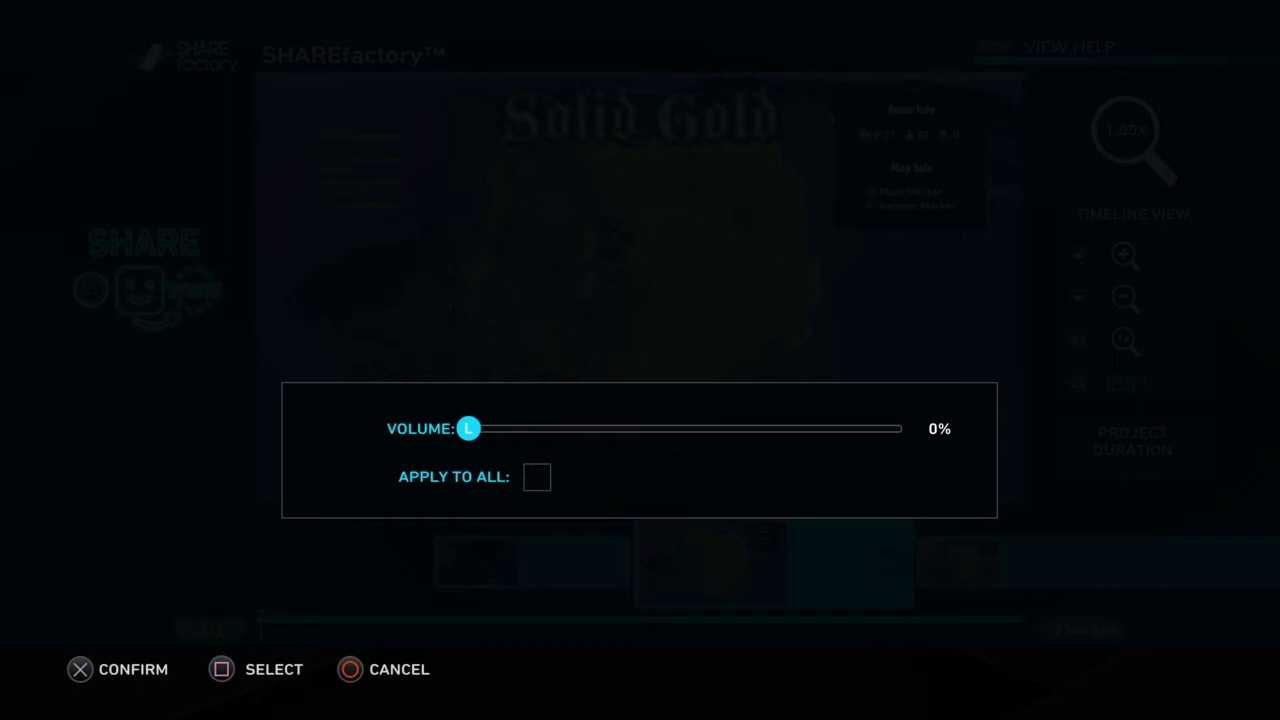
Look at the Apply to All option for the clip volume and return to the timeline
key("Right")
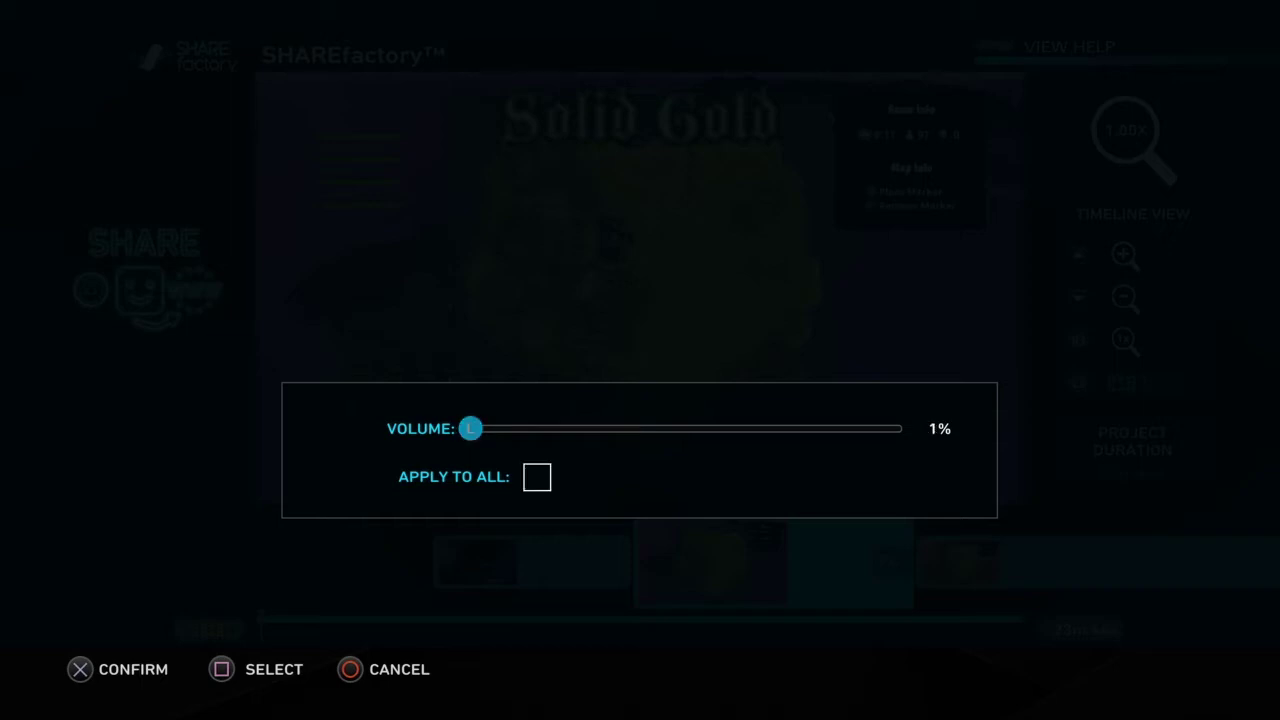
key("Left")
key("Down")
key("Return")
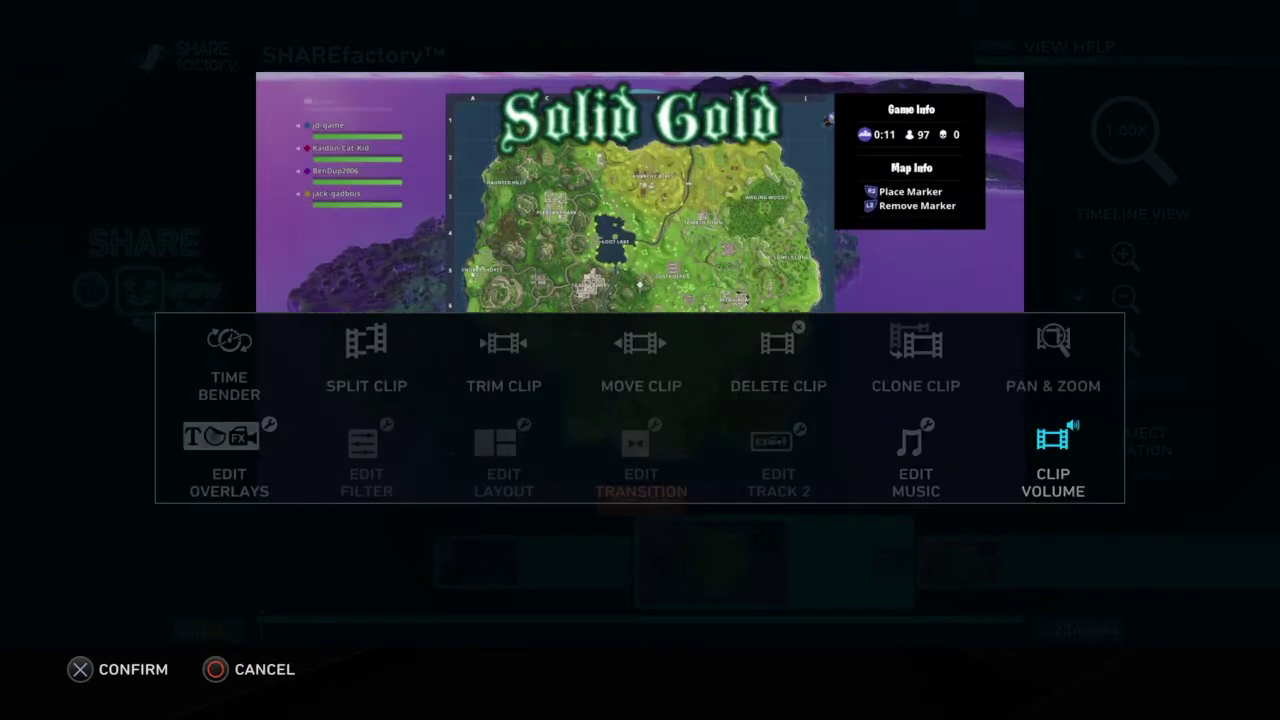
key("Escape")
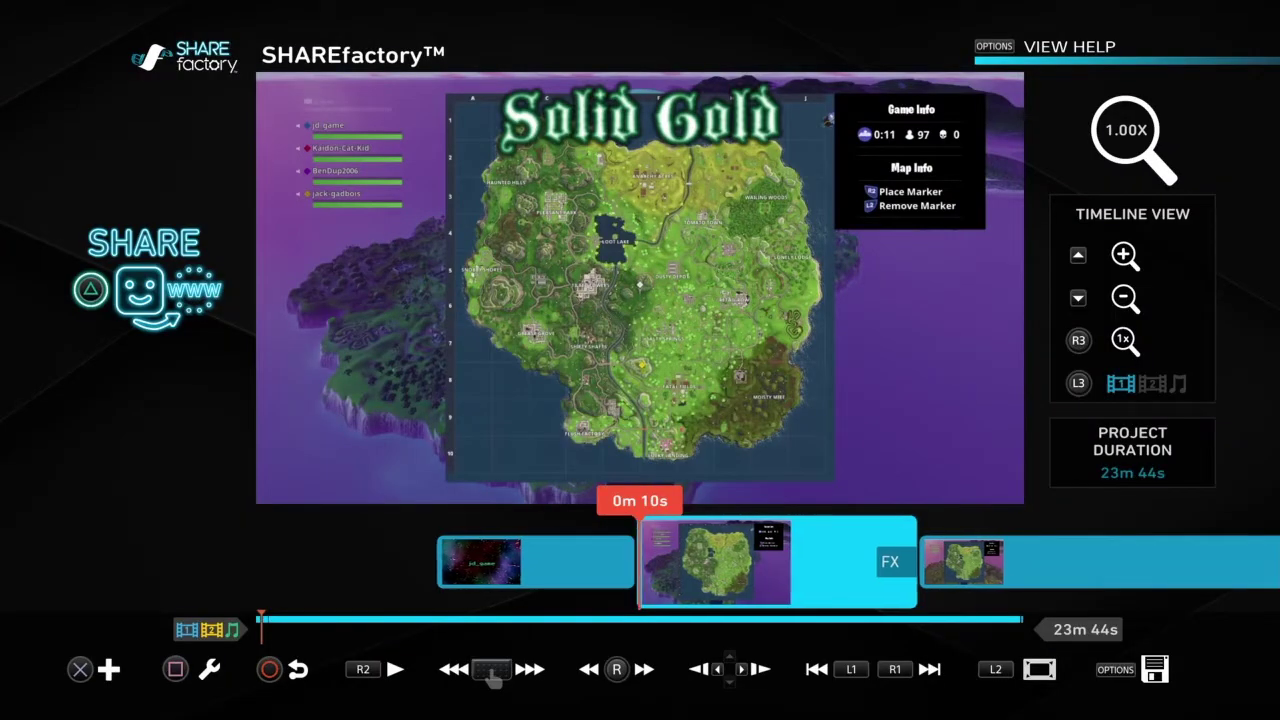
Preview the first gameplay clip and move the playhead to its start at 0m 10s
key("Left")
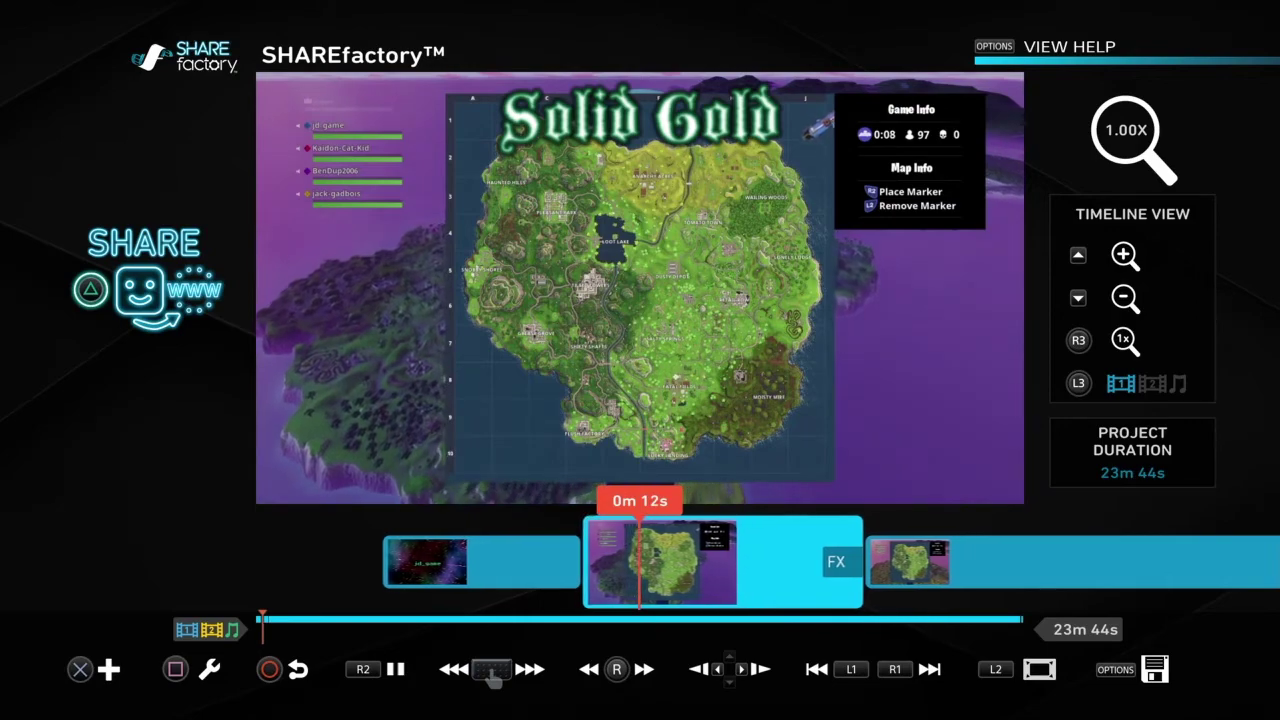
key("space")
key("Left")
key("Right")
key("Right")
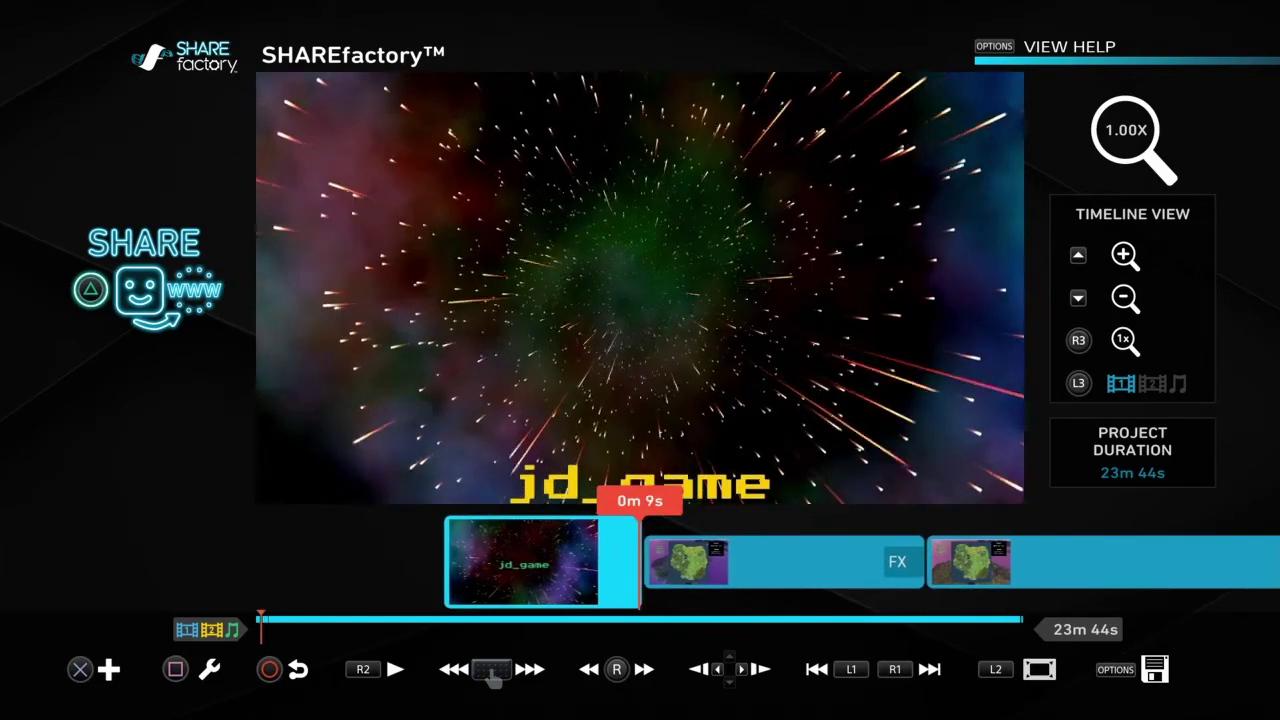
key("Return")
key("Escape")
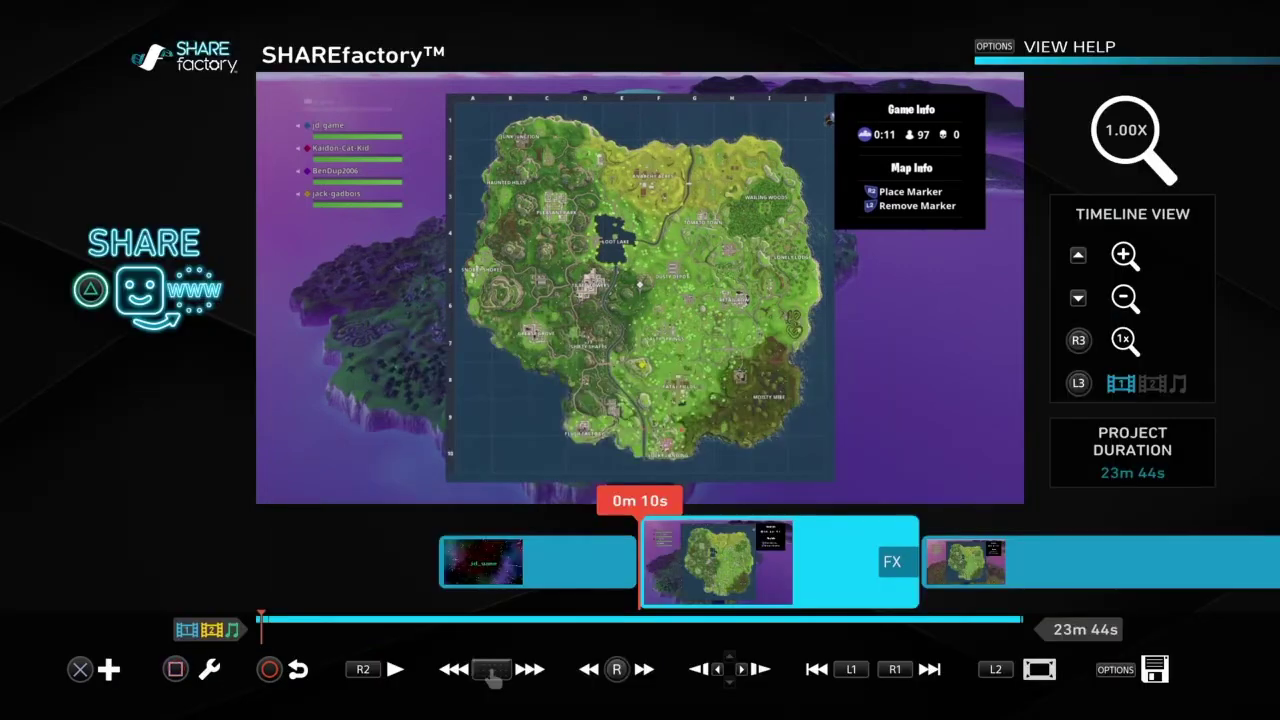
Record a microphone audio commentary on Track 2 from 0m 10s to about 0m 20s
key("Return")
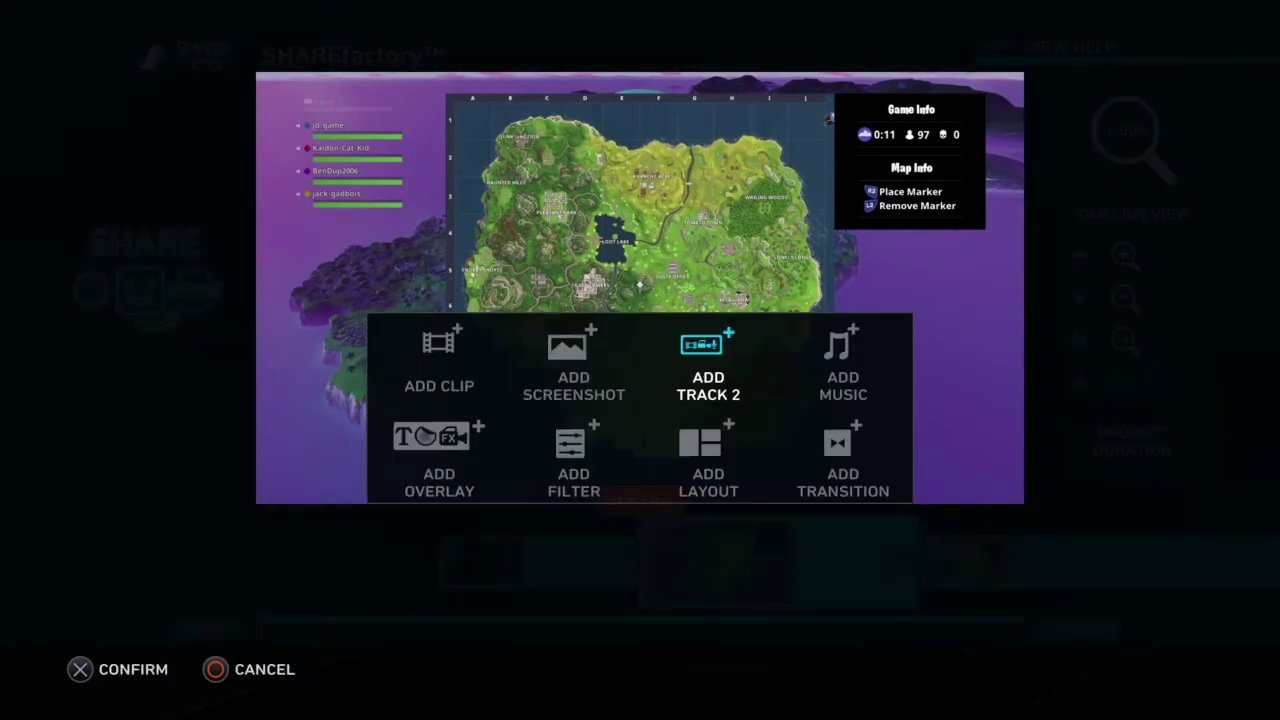
key("Return")
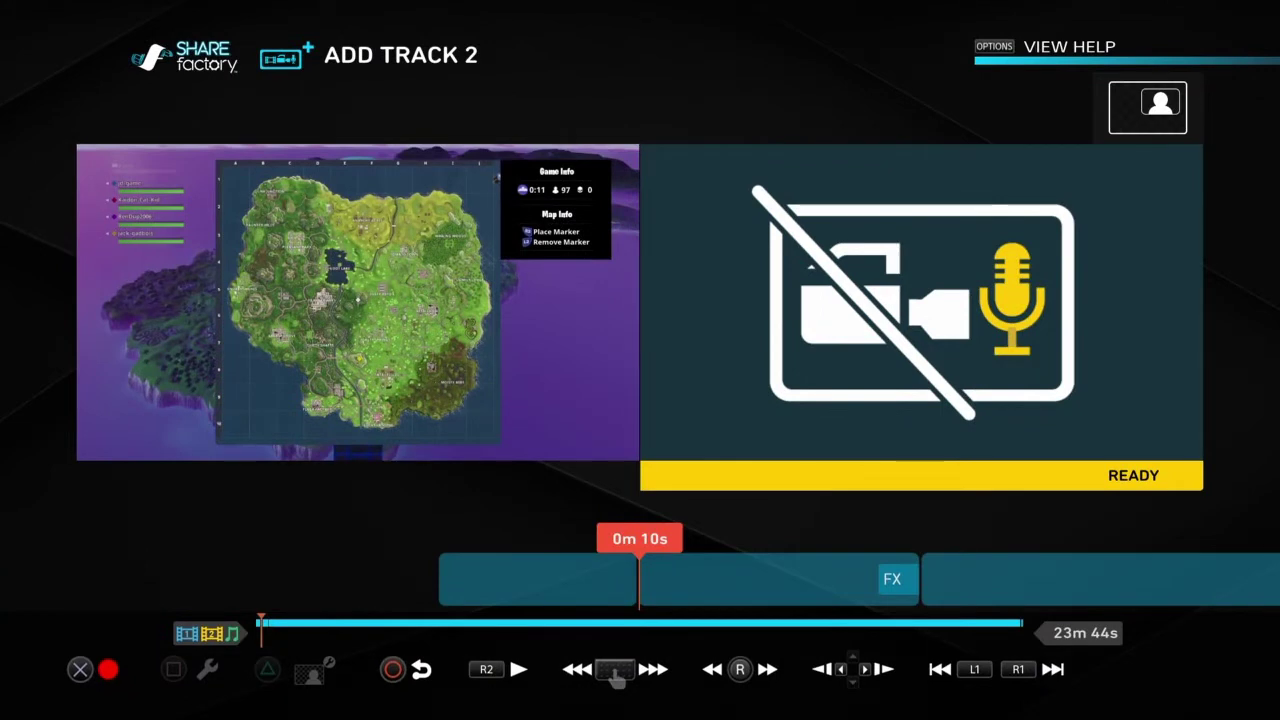
key("Return")
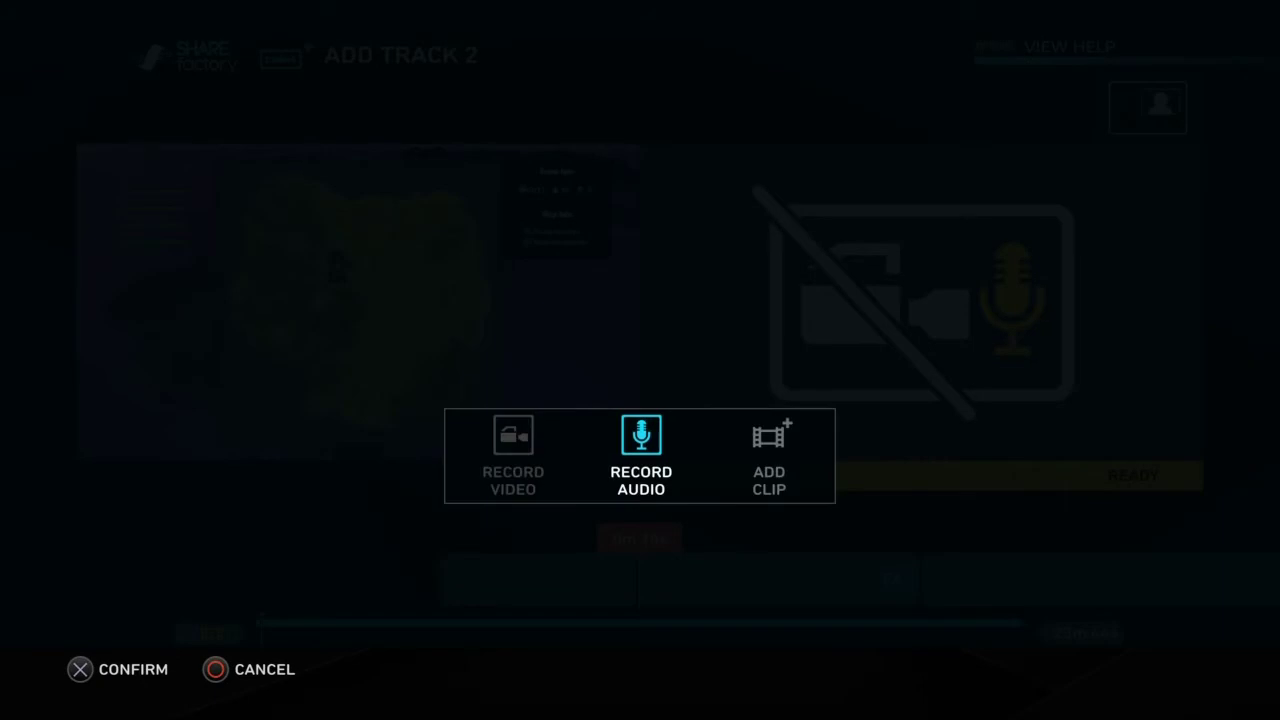
key("Return")
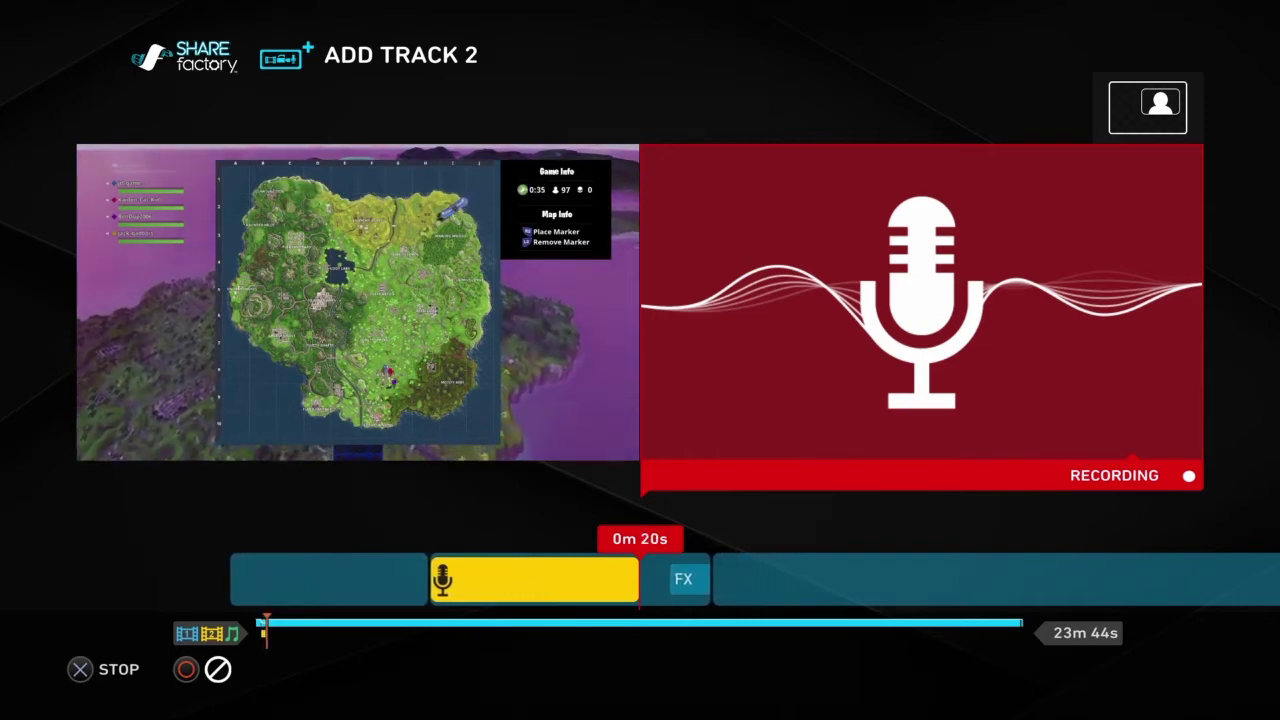
key("Return")
Scrub back and forth around the end of the recorded audio segment to check where it stops
key("Left")
key("Right")
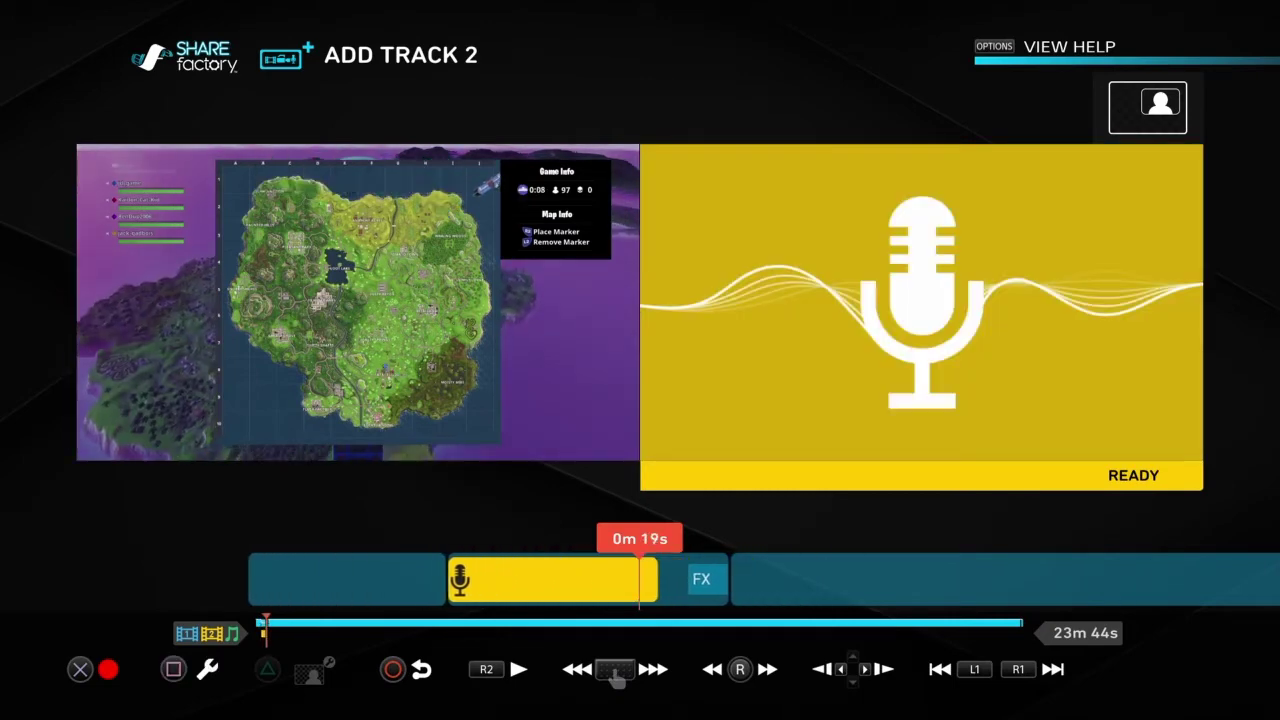
key("Right")
key("Left")
key("Right")
key("Left")
key("Right")
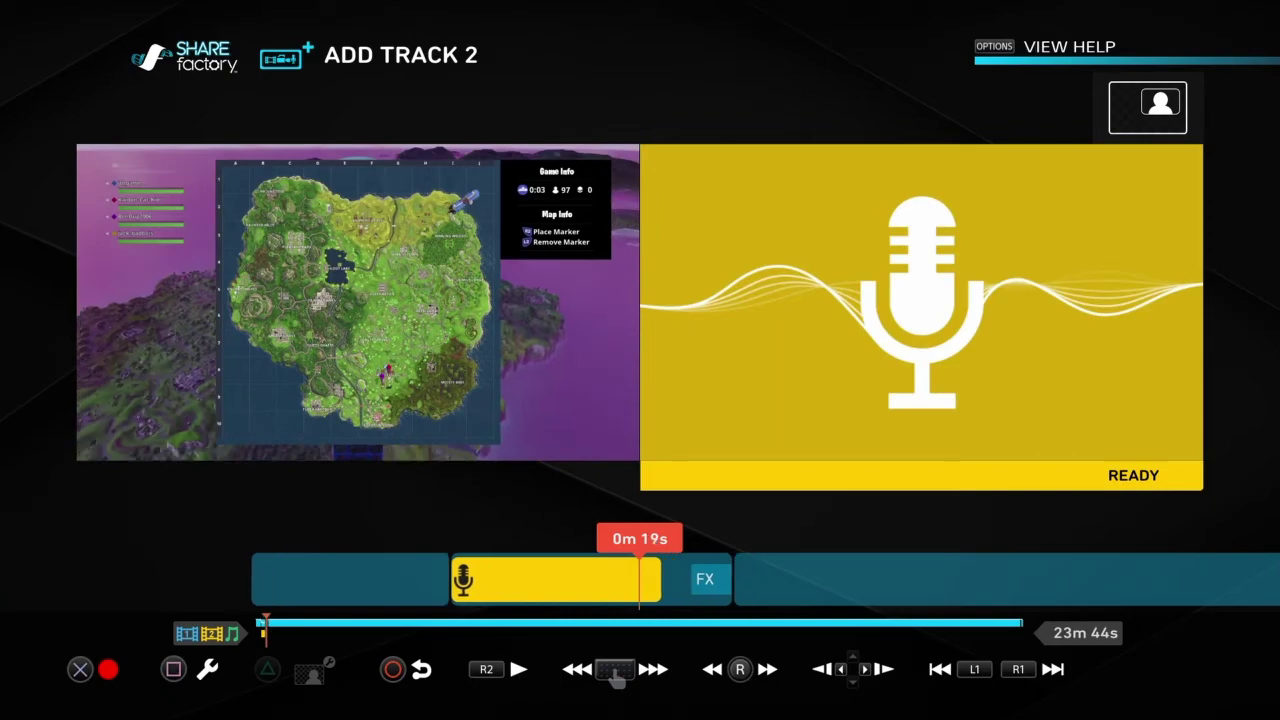
key("Left")
key("Right")
key("Left")
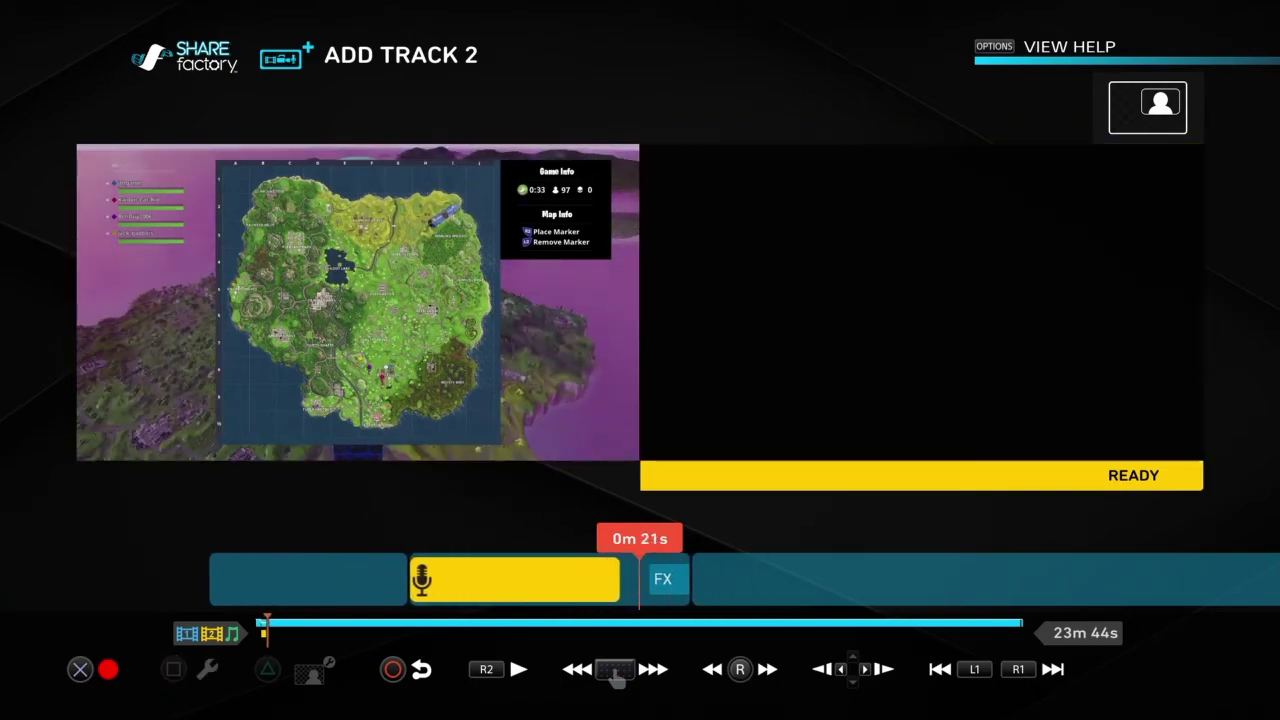
Return to the main timeline and play from the end of the intro through the gameplay clip to about 0m 23s
key("Escape")
key("Left")
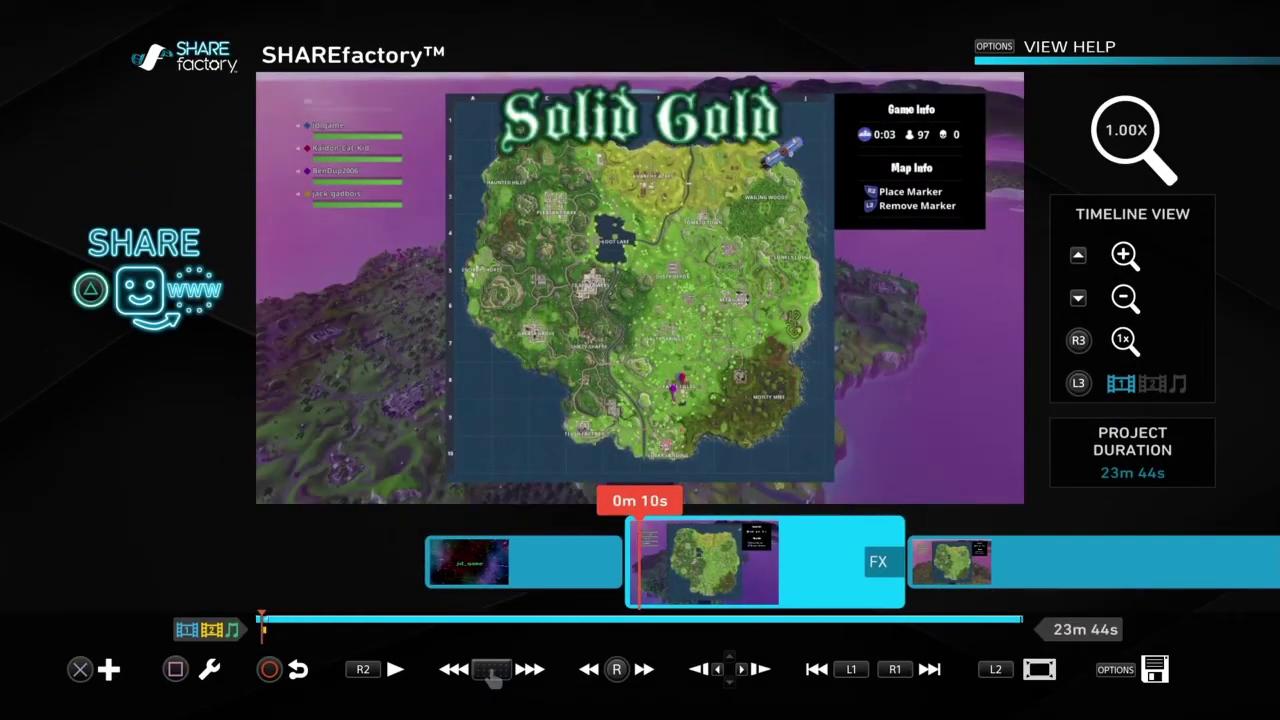
key("Left")
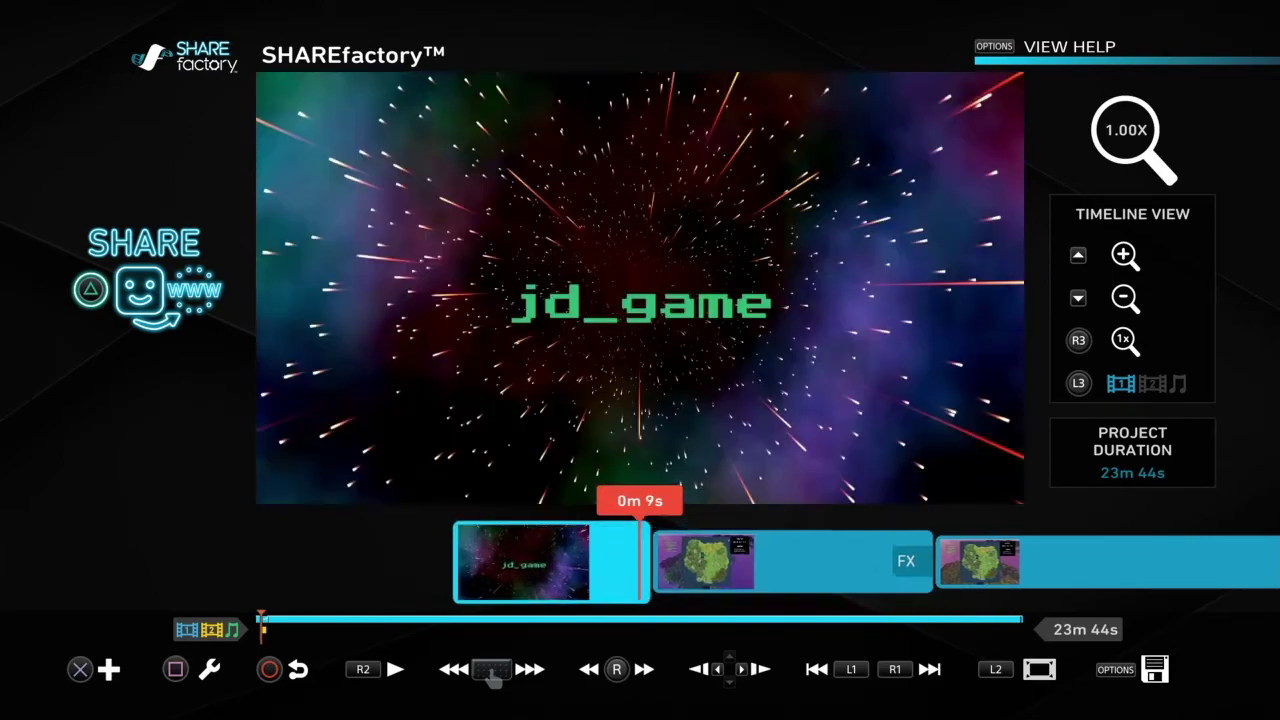
key("Left")
key("Right")
key("space")
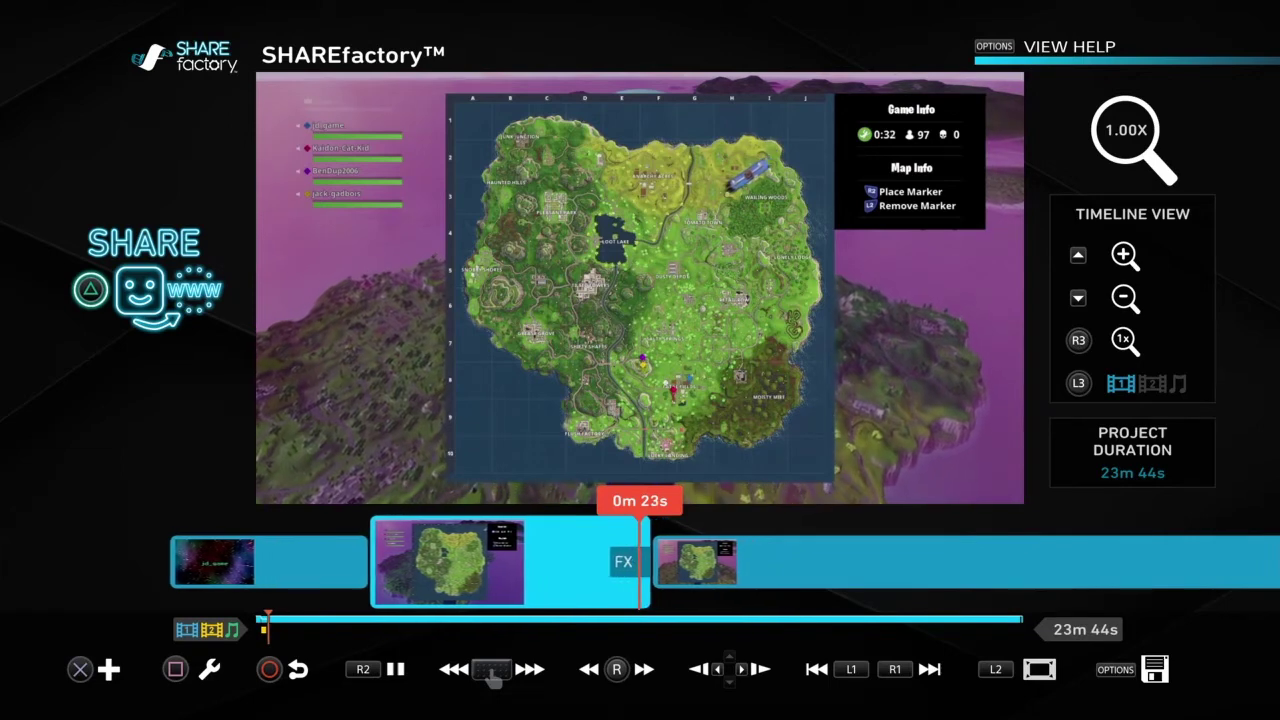
key("space")
Move the playhead back to the start of the first gameplay clip at 0m 10s
key("Left")
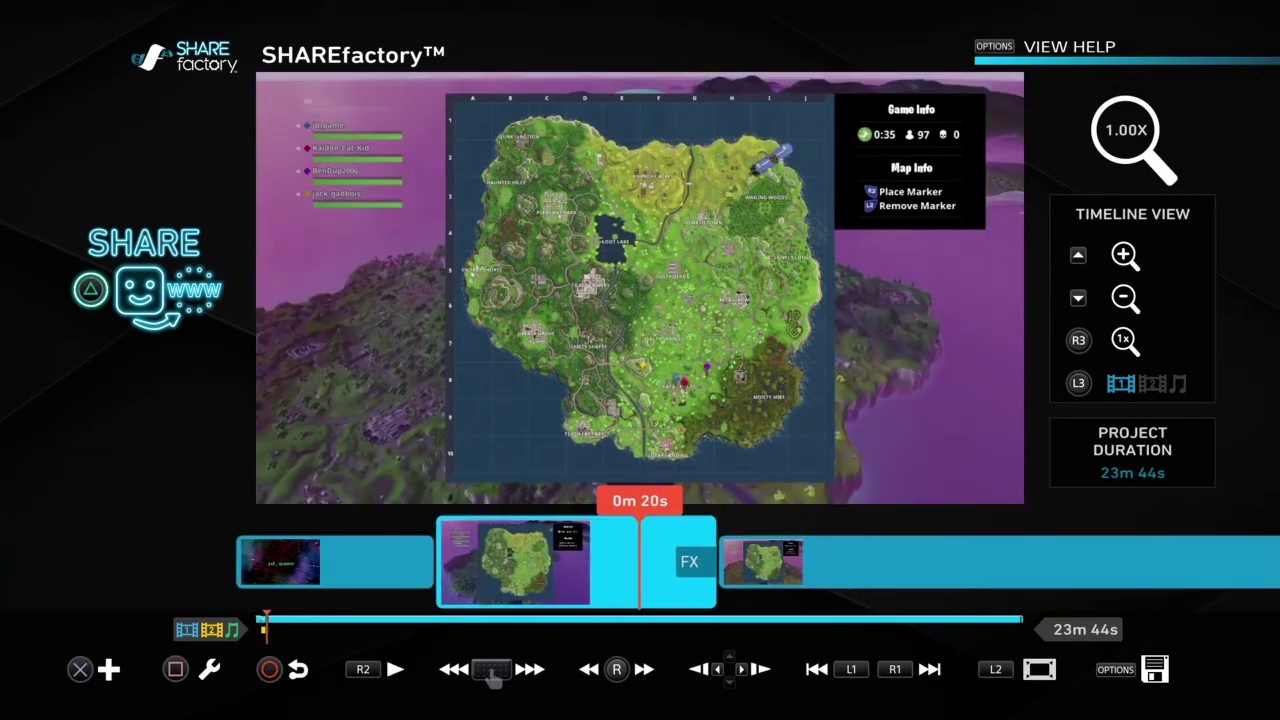
key("Right")
key("Left")
key("Left")
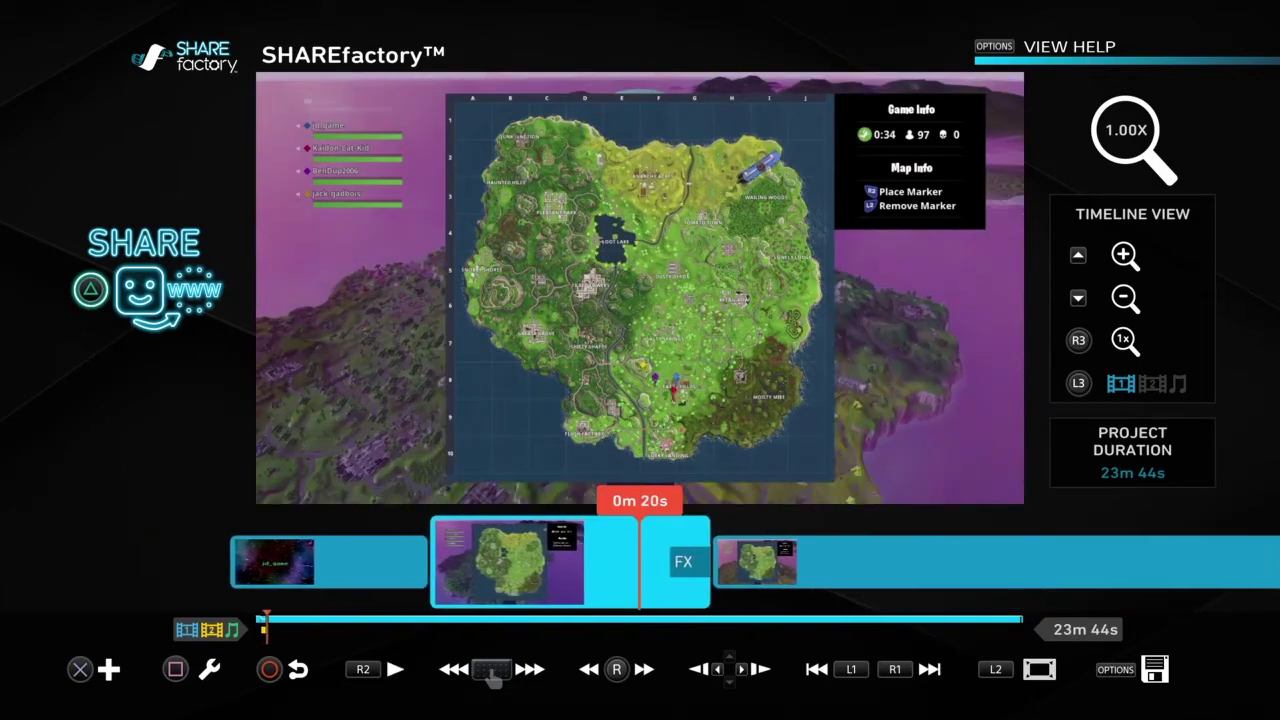
key("Right")
key("Left")
key("Left")
key("Left")
key("Left")
key("Left")
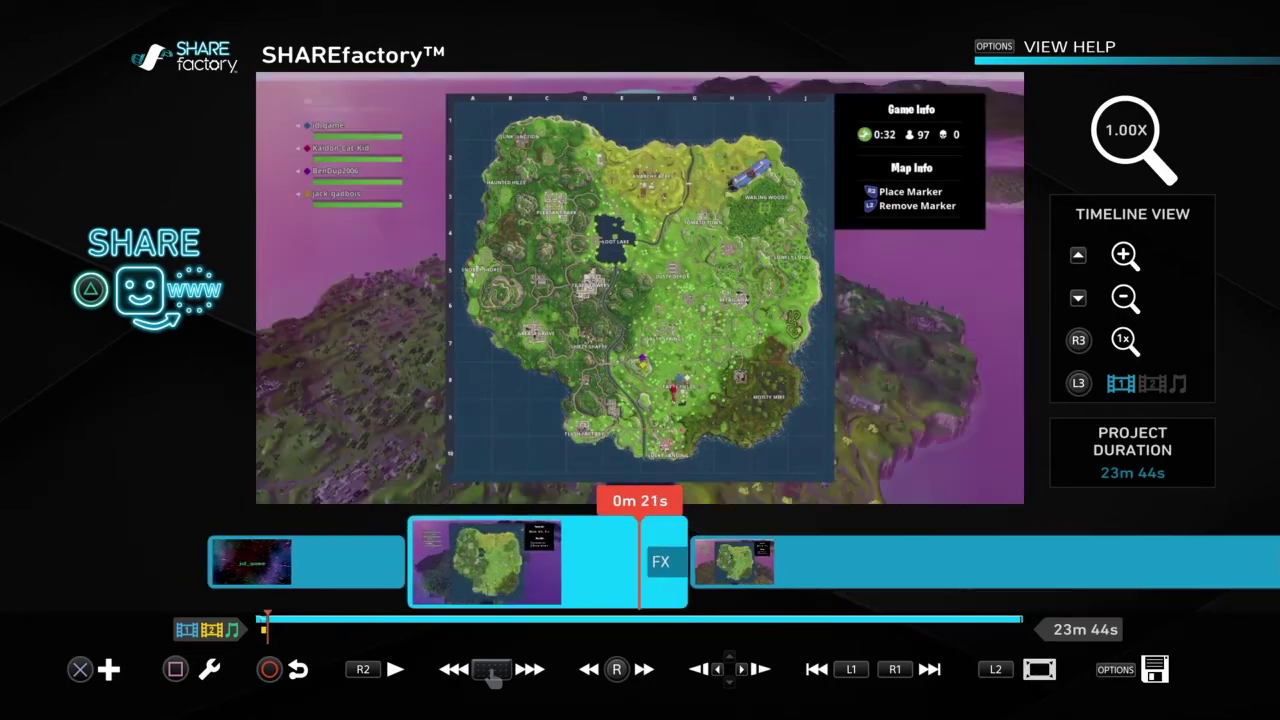
key("Left")
key("Left")
key("Left")
key("Left")
key("Left")
key("Left")
key("Left")
key("Left")
key("Left")
key("Left")
key("Left")
key("Left")
key("Left")
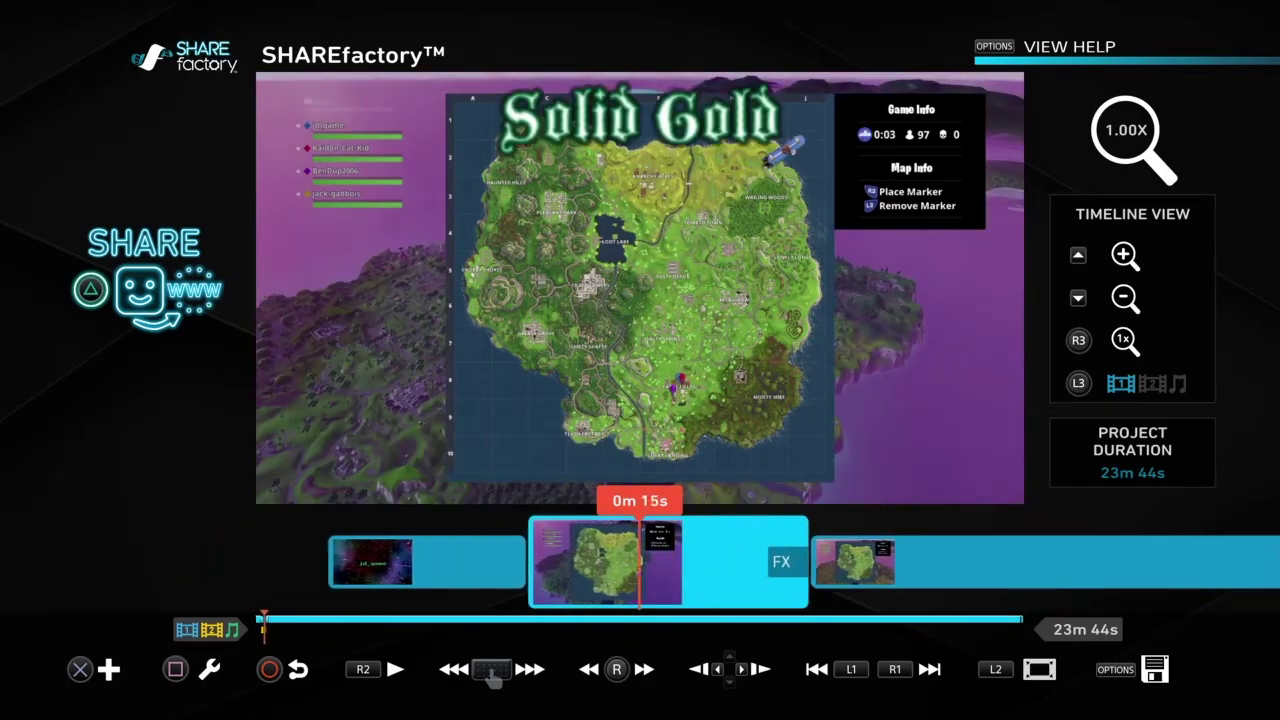
key("Right")
key("Right")
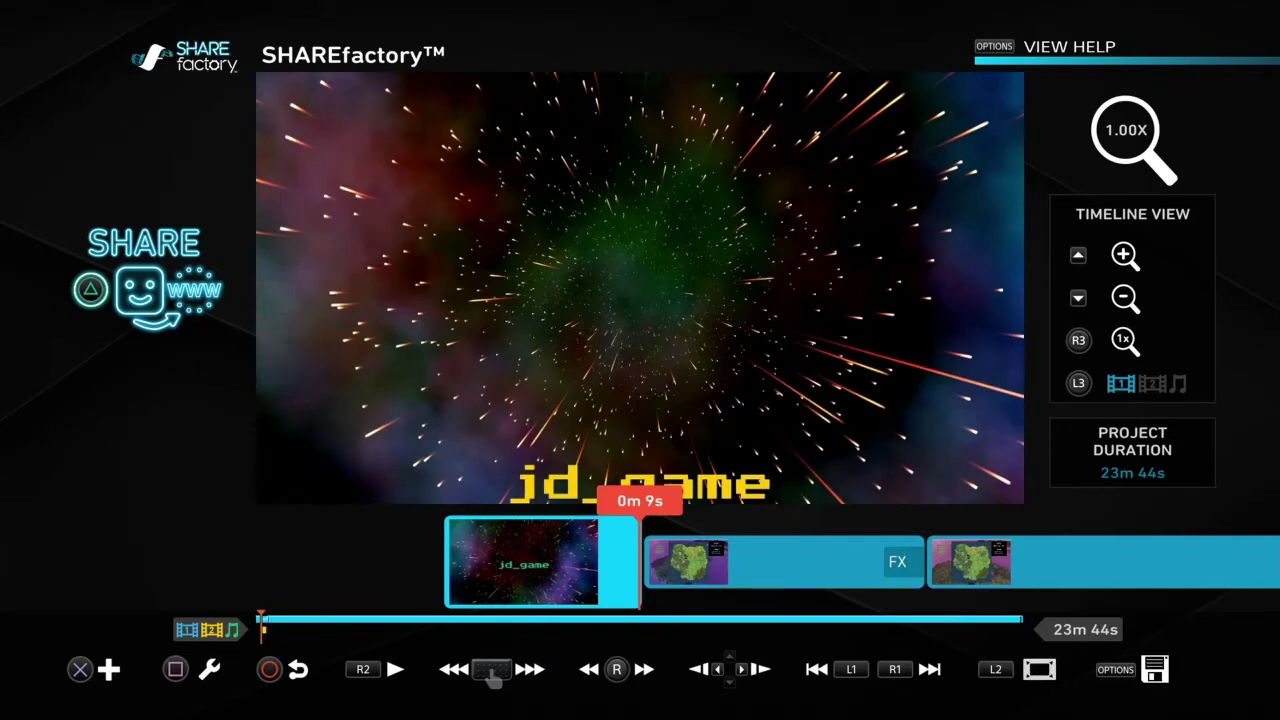
key("Right")
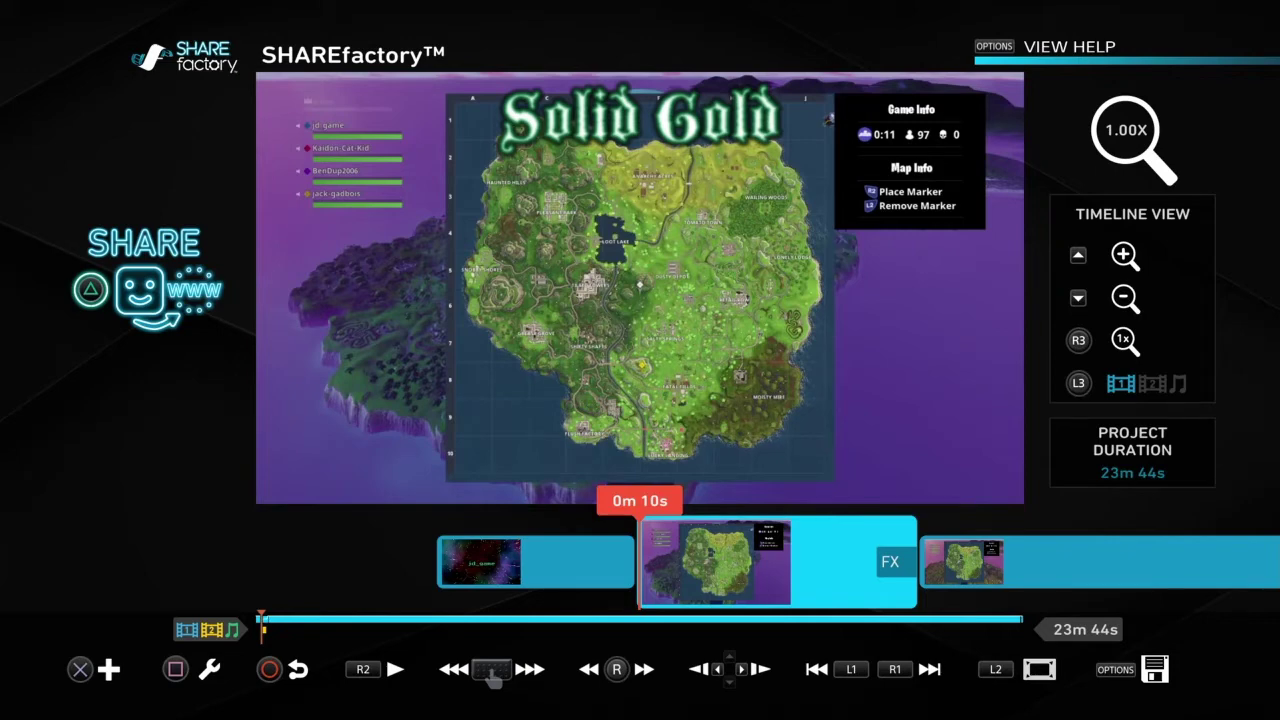
Start adding music to the project and browse the Most Recent tracks
key("Return")
key("Right")
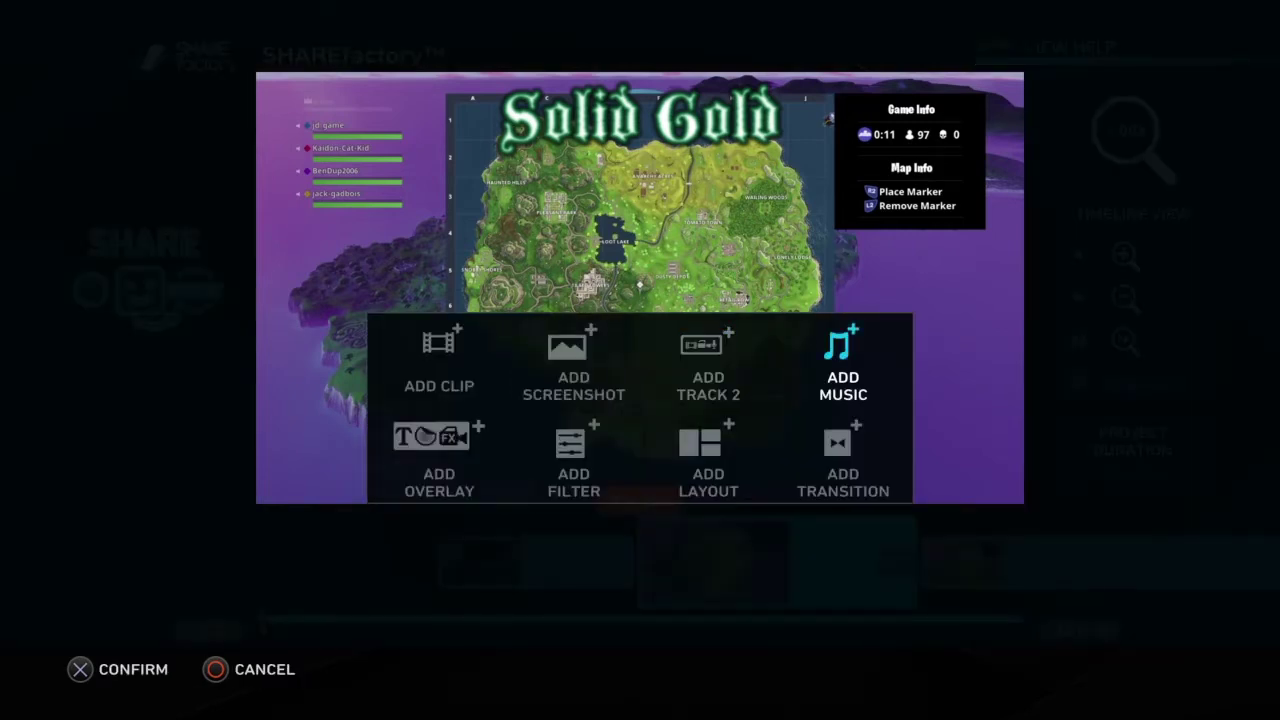
key("Return")
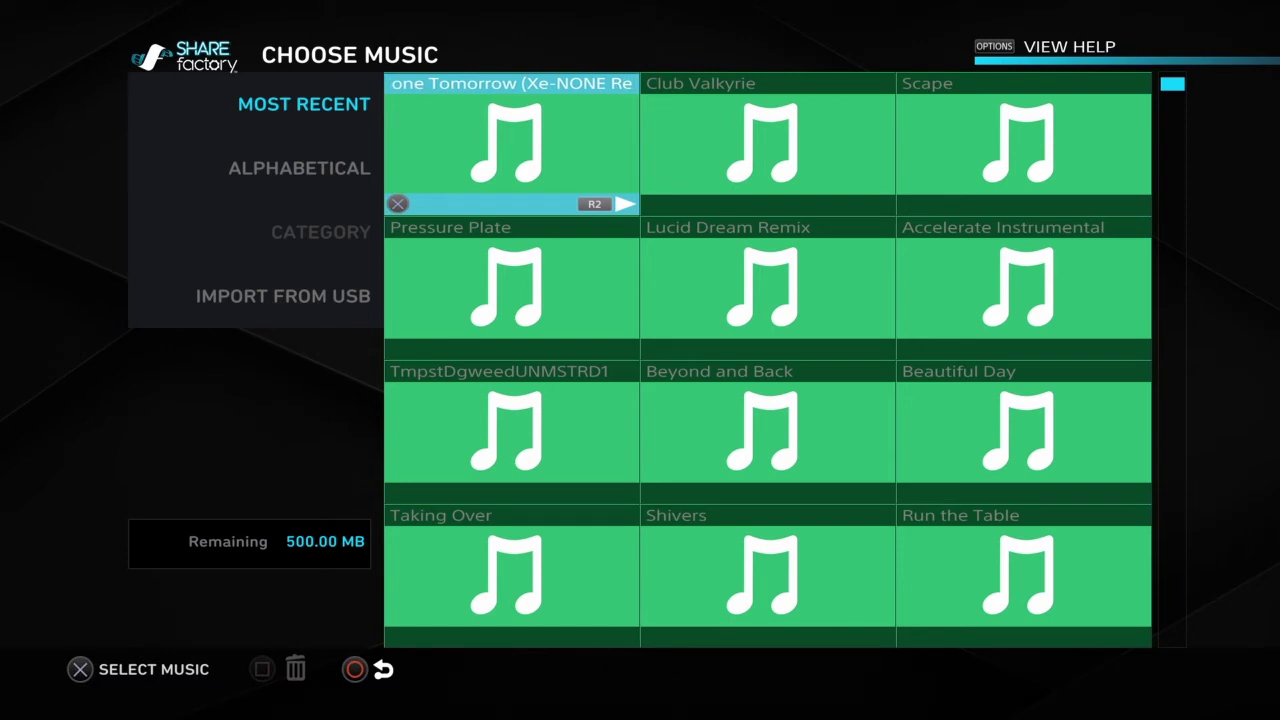
key("Right")
key("Right")
key("Right")
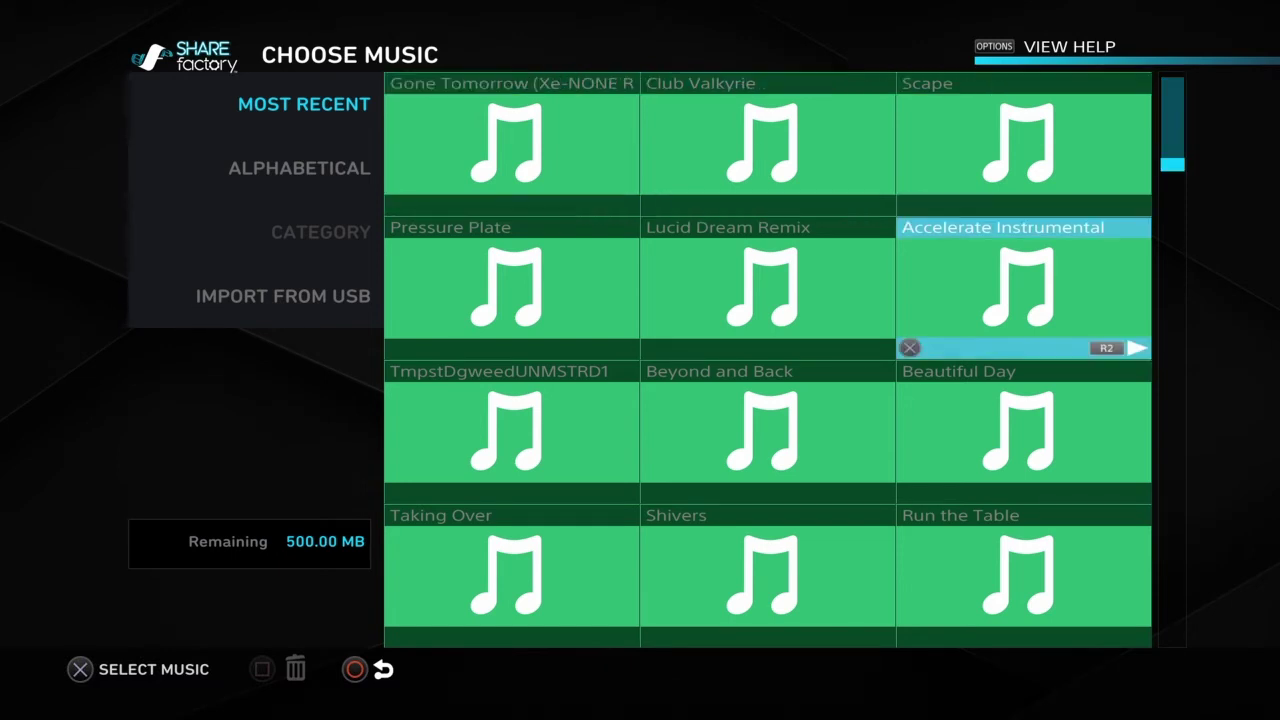
Try to import music from a USB drive and dismiss the notice
key("Left")
key("Down")
key("Down")
key("Return")
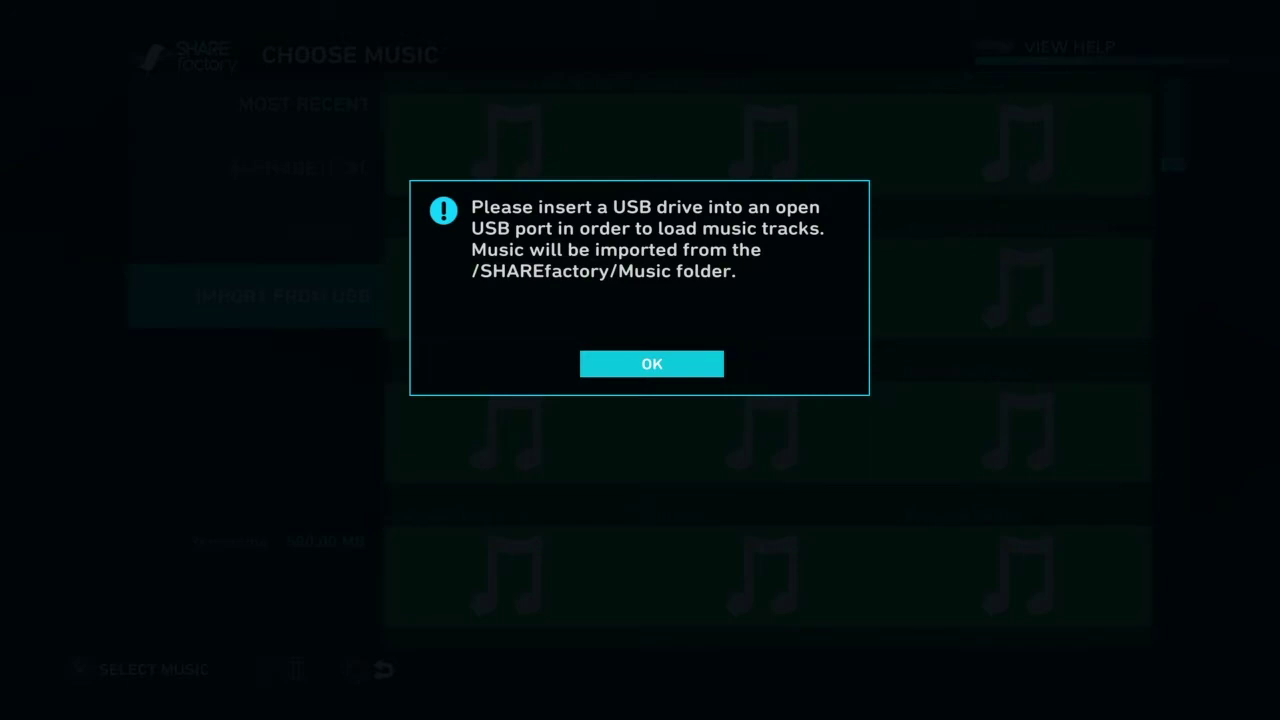
key("Return")
Go back to the Most Recent tracks and play a preview of the "Gone Tomorrow" remix
key("Up")
key("Up")
key("Right")
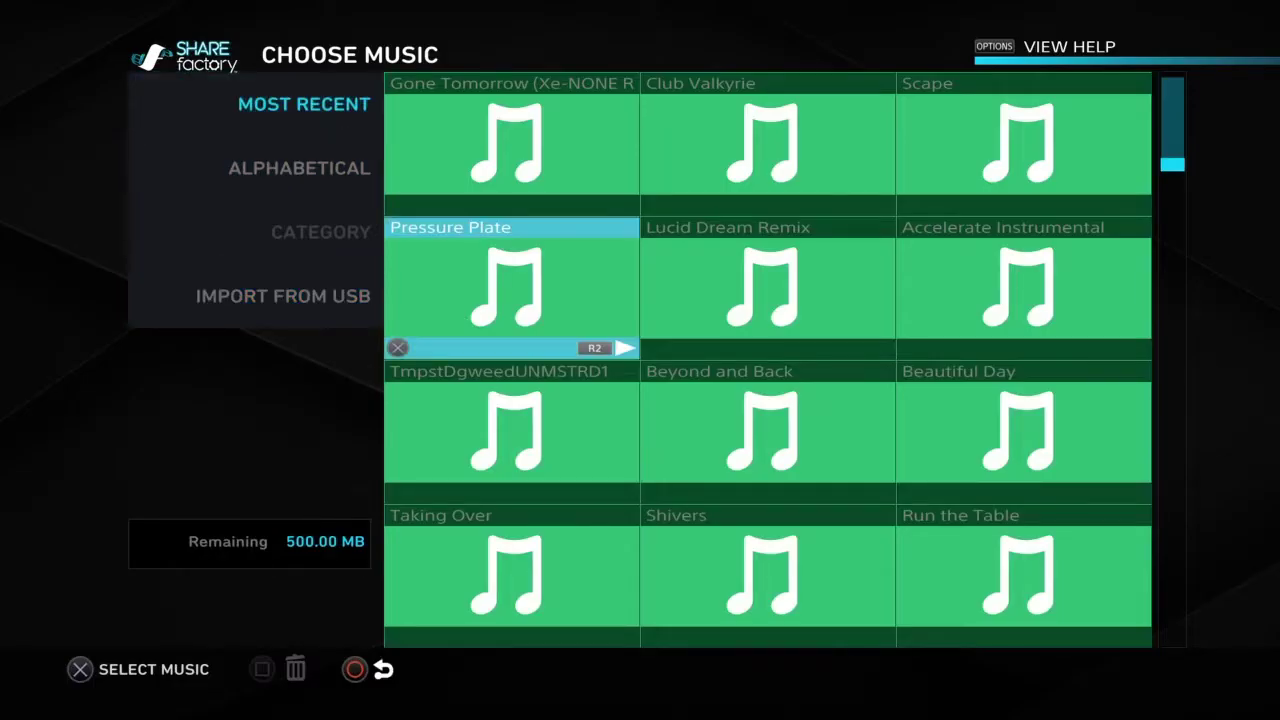
key("Up")
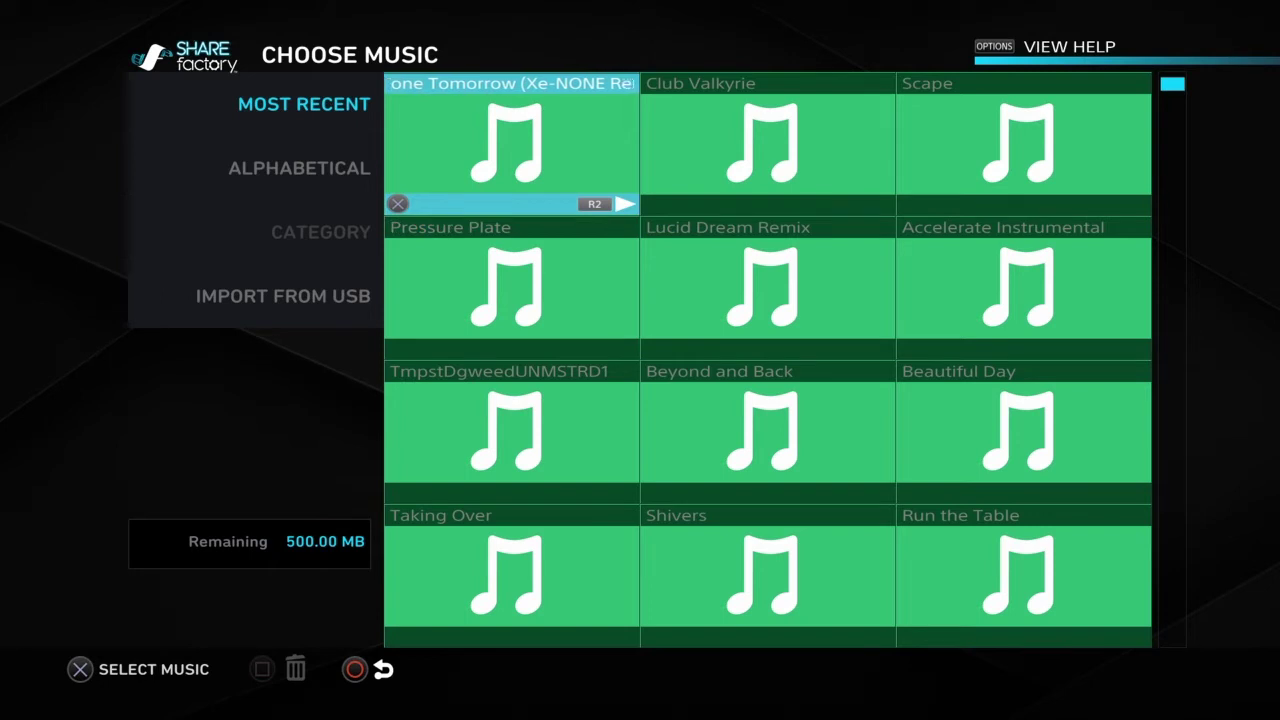
key("space")
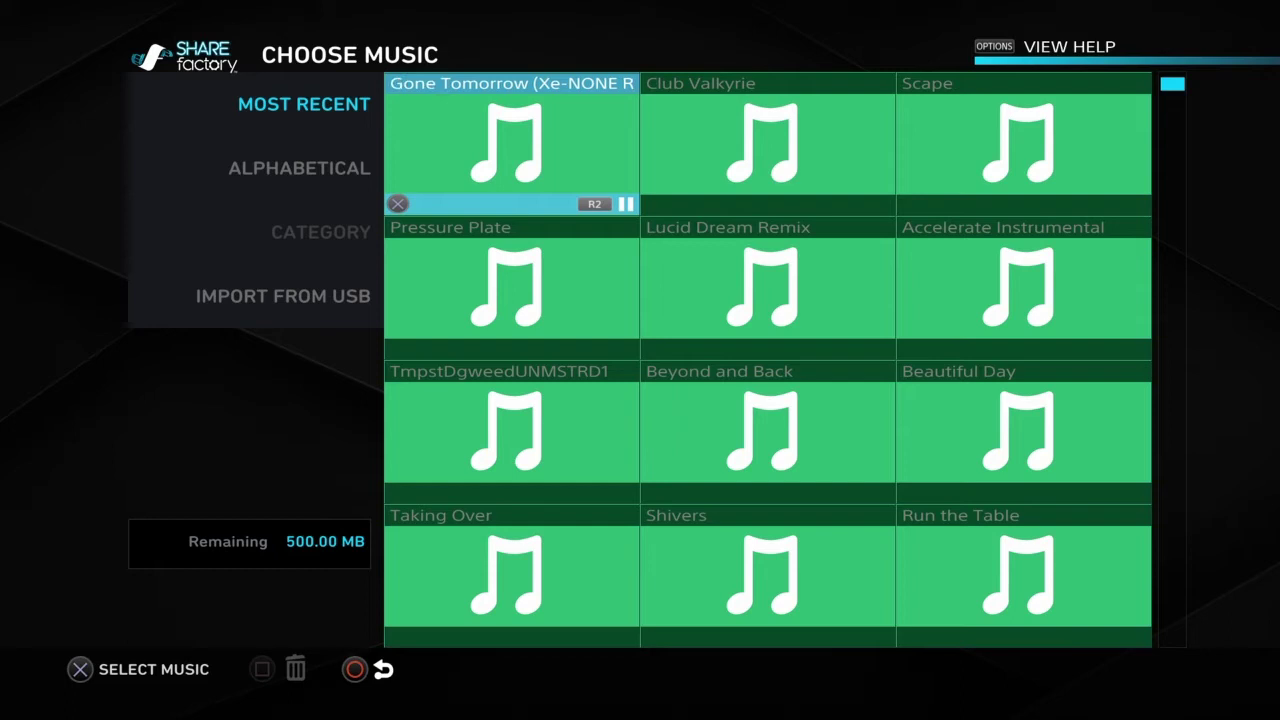
Play a preview of the "Scape" track in the Most Recent music list
key("Right")
key("Right")
key("Left")
key("Right")
key("R2")
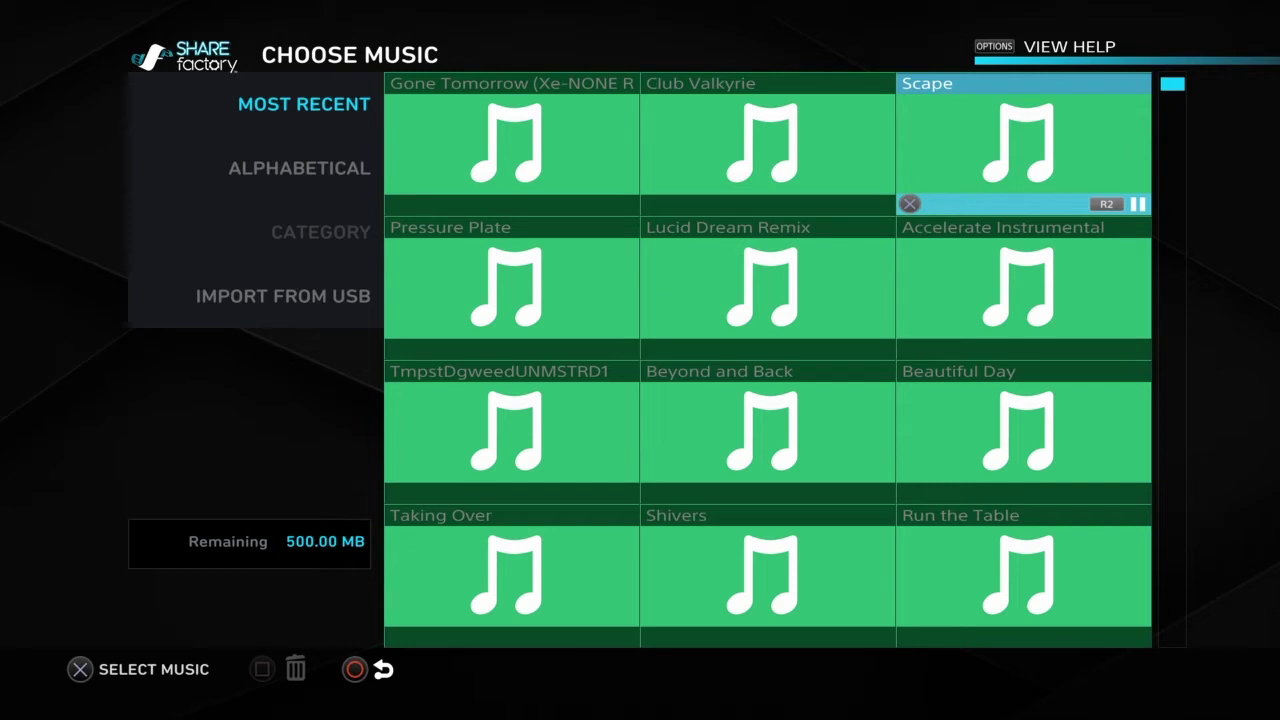
key("Left")
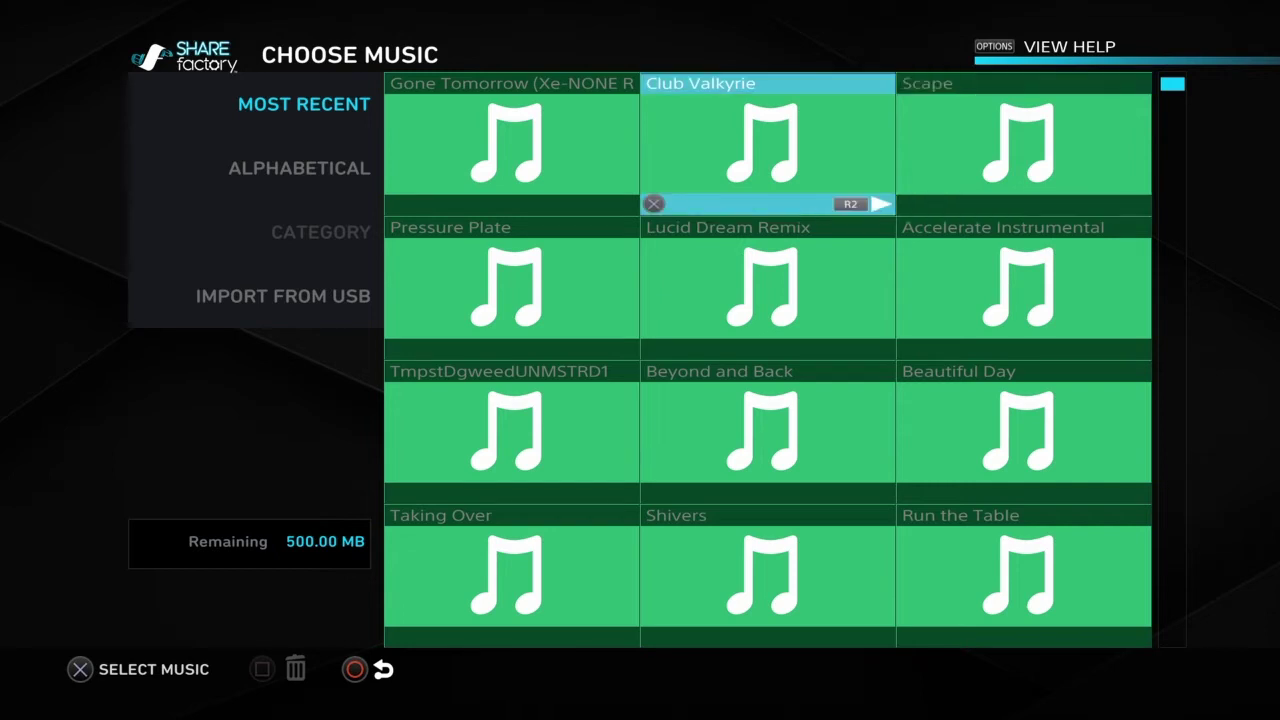
Play a preview of the "Shivers" track
key("Down")
key("Down")
key("Down")
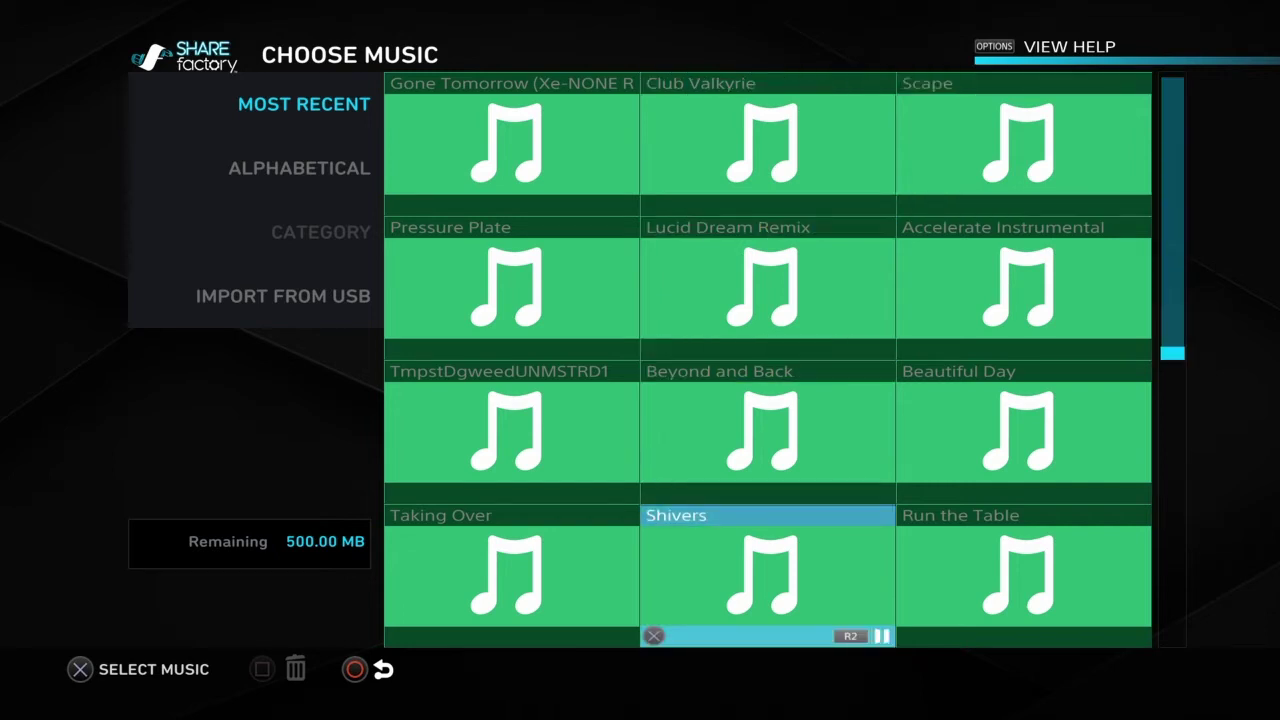
Try importing music from USB once more and dismiss the notice
key("Down")
key("Left")
key("Up")
key("Up")
key("Up")
key("Up")
key("Left")
key("Up")
key("Down")
key("Up")
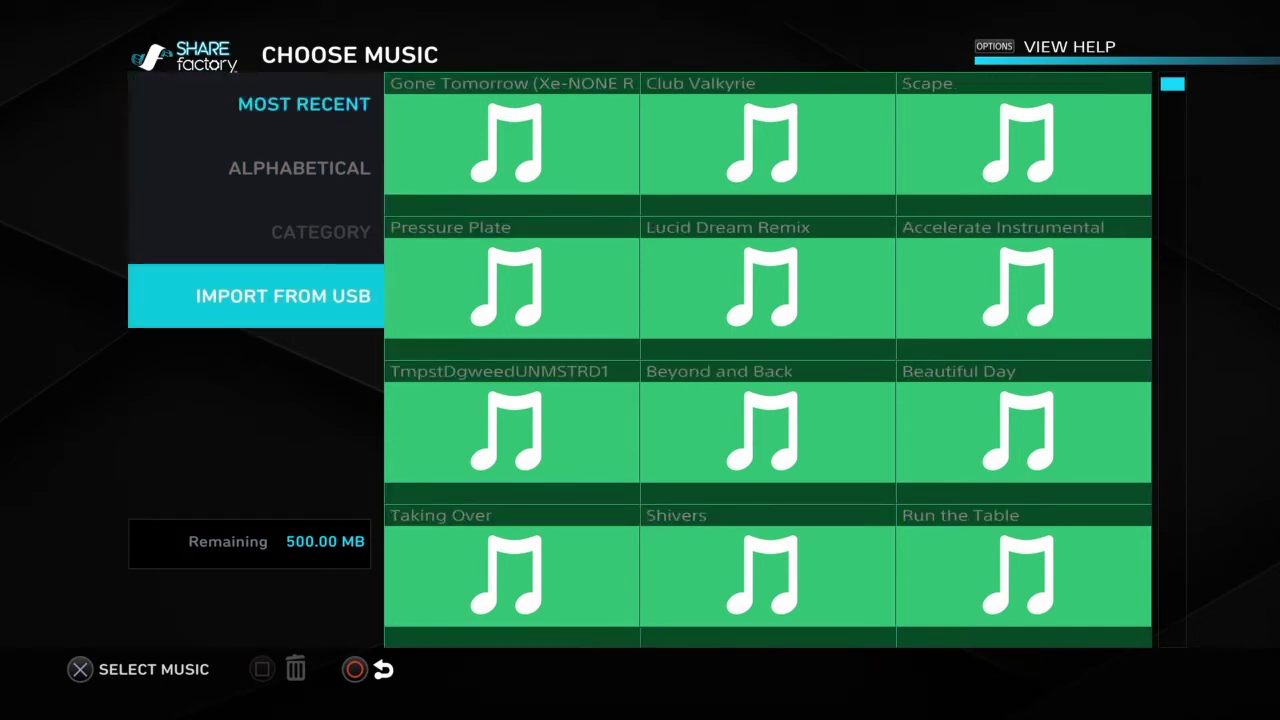
key("Return")
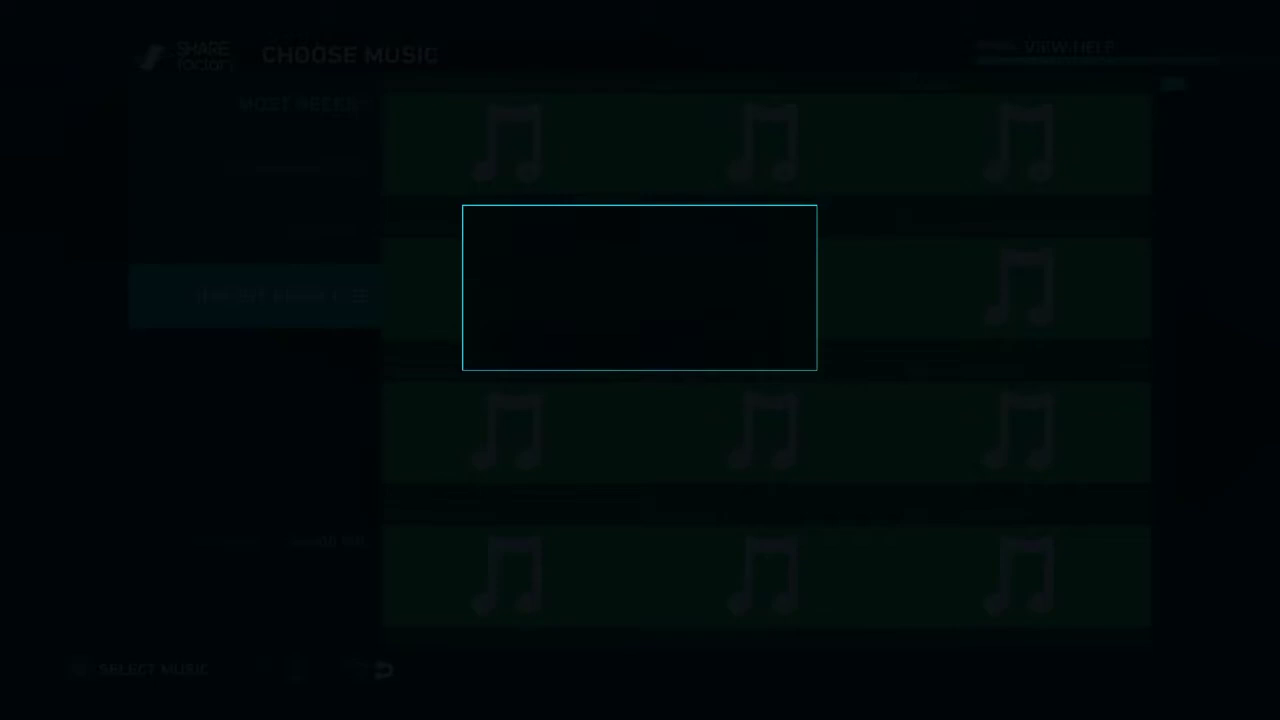
key("Return")
Go past the Alphabetical category and return to the Most Recent tracks
key("Up")
key("Up")
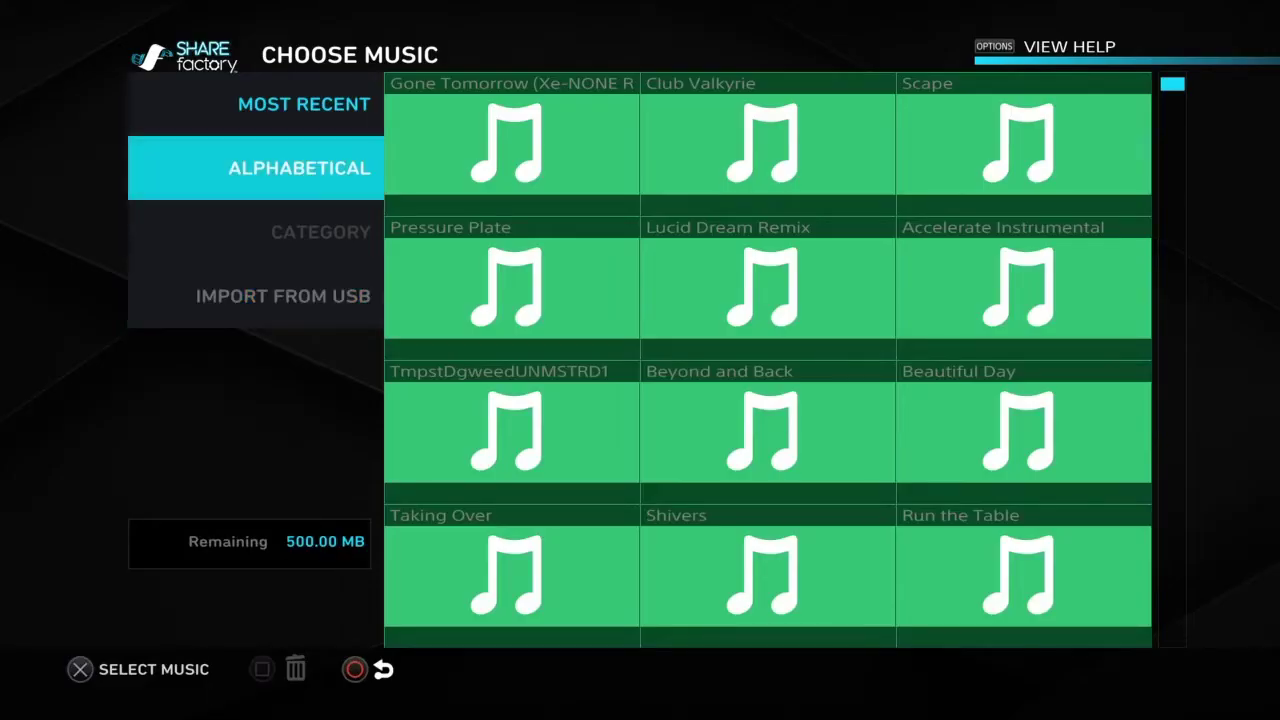
key("Right")
key("Right")
key("Right")
key("Left")
key("Left")
key("Left")
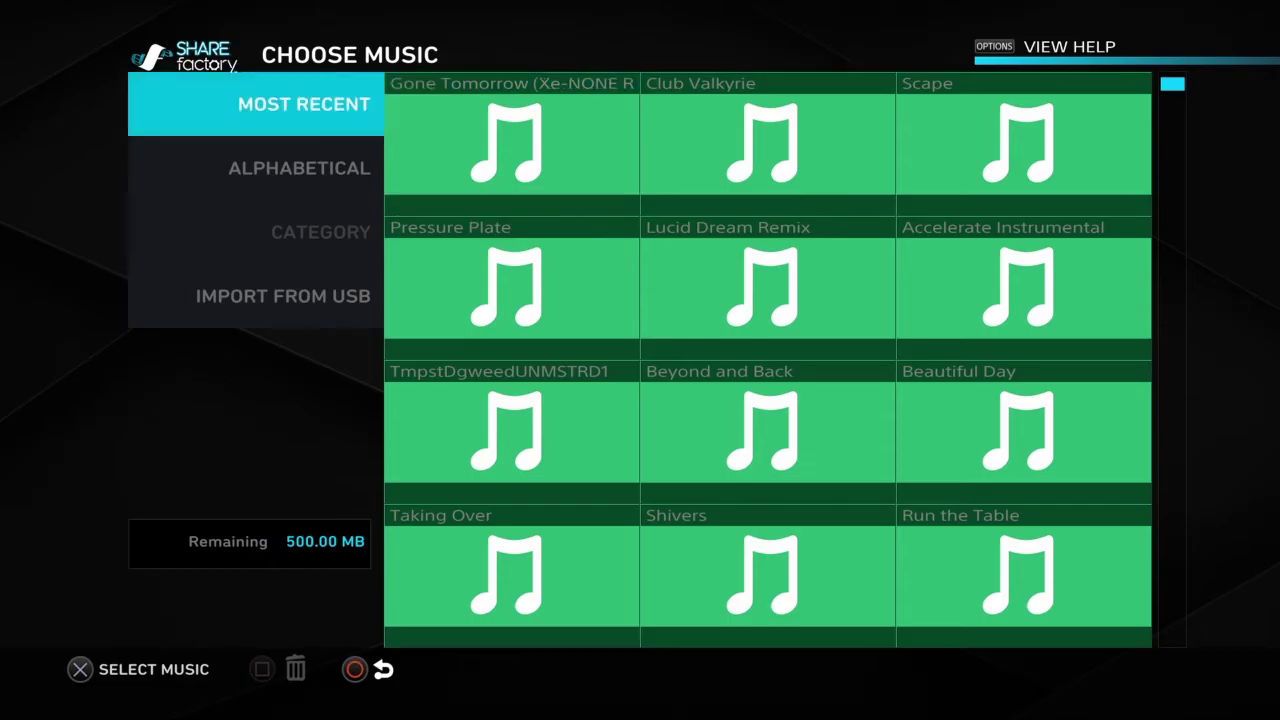
key("Escape")
key("Return")
Add the "Shivers" track to the project's music at 0m 10s
key("Right")
key("Right")
key("Left")
key("Down")
key("Down")
key("Down")
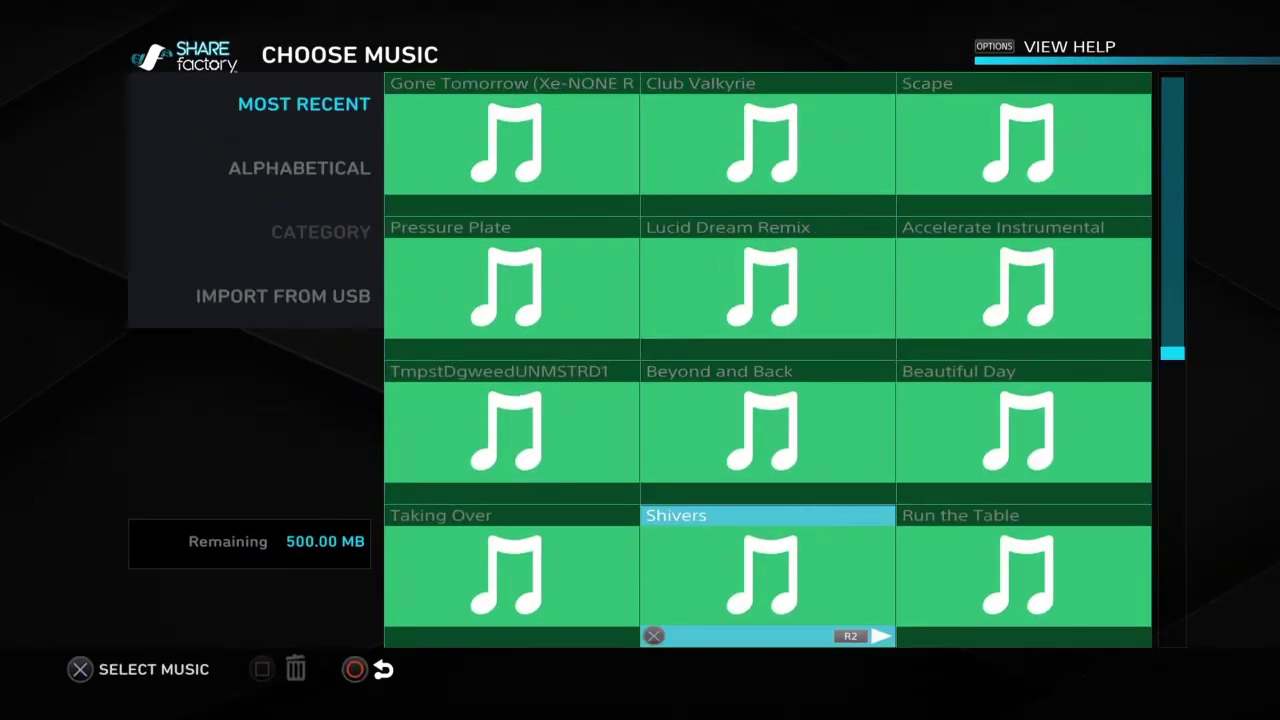
key("Return")
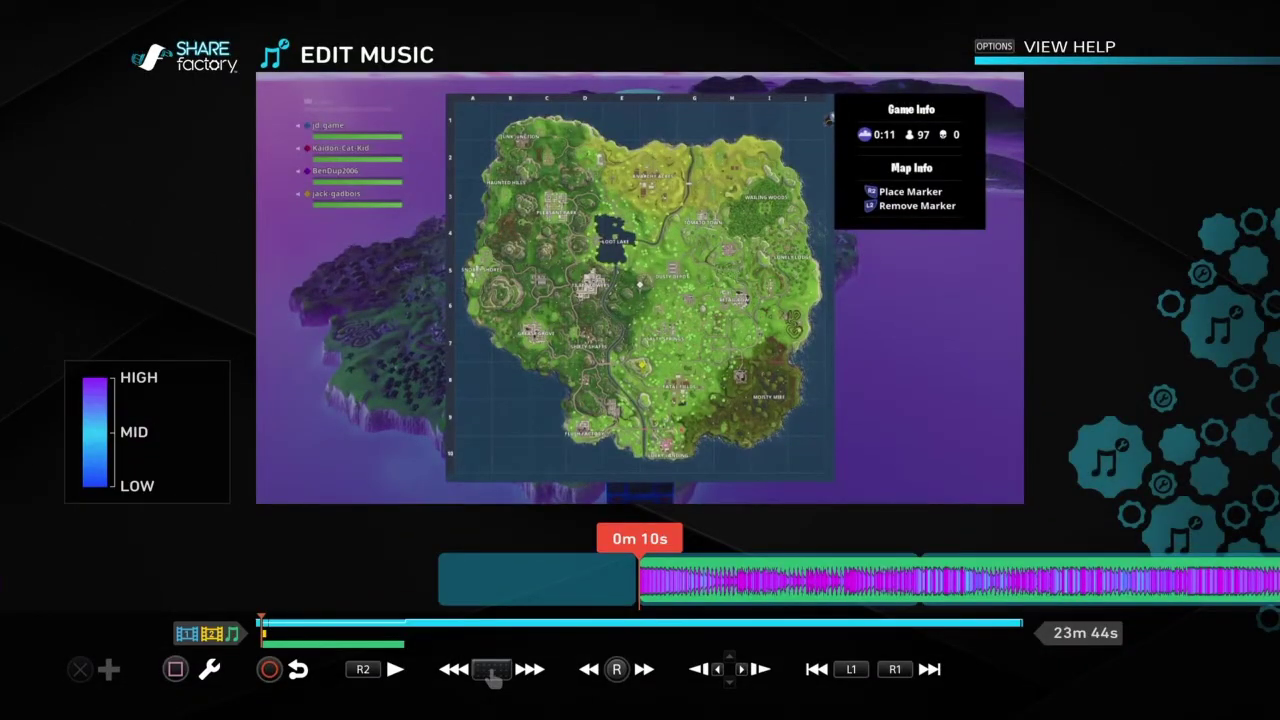
Split the music at 0m 24s, where the first gameplay clip ends
key("Return")
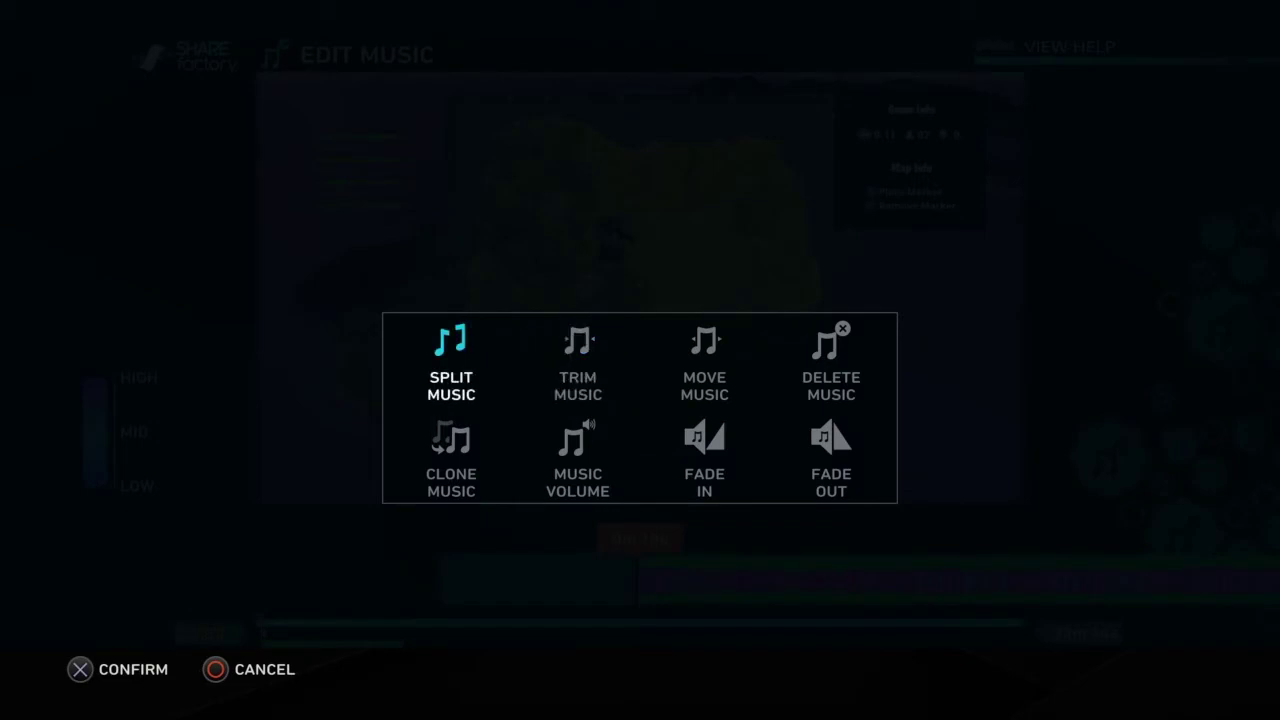
key("Return")
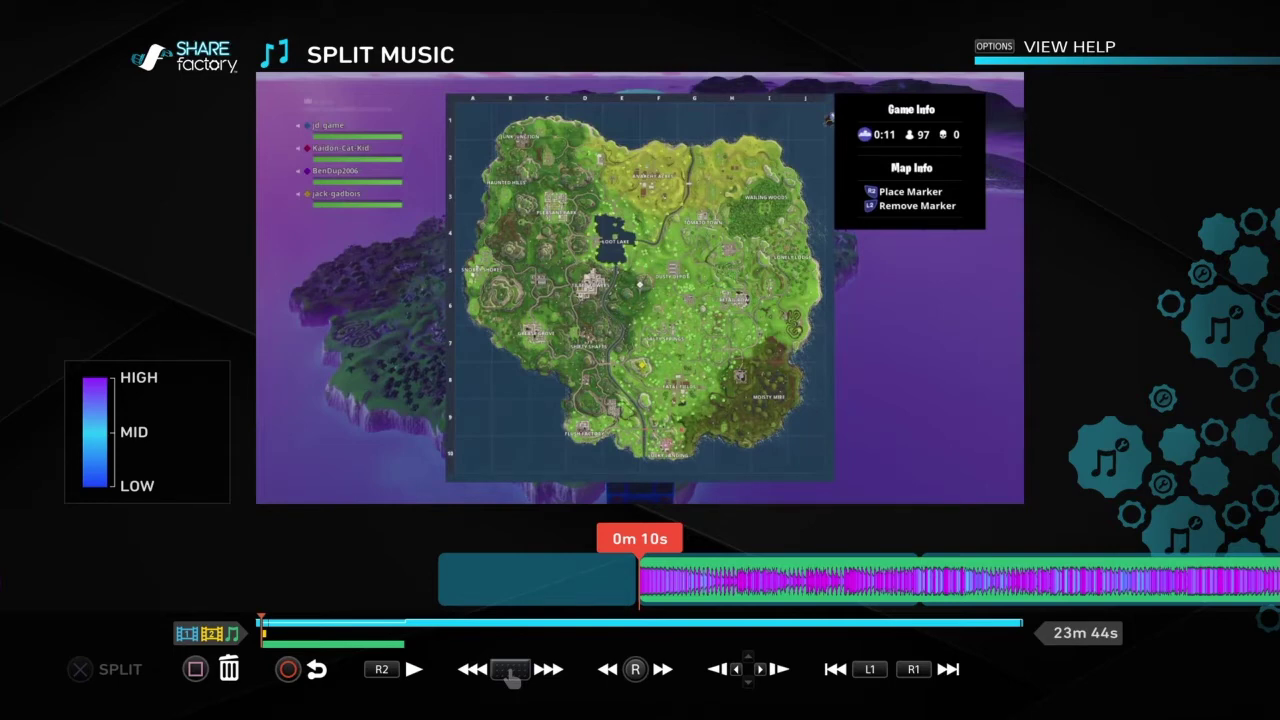
key("Right")
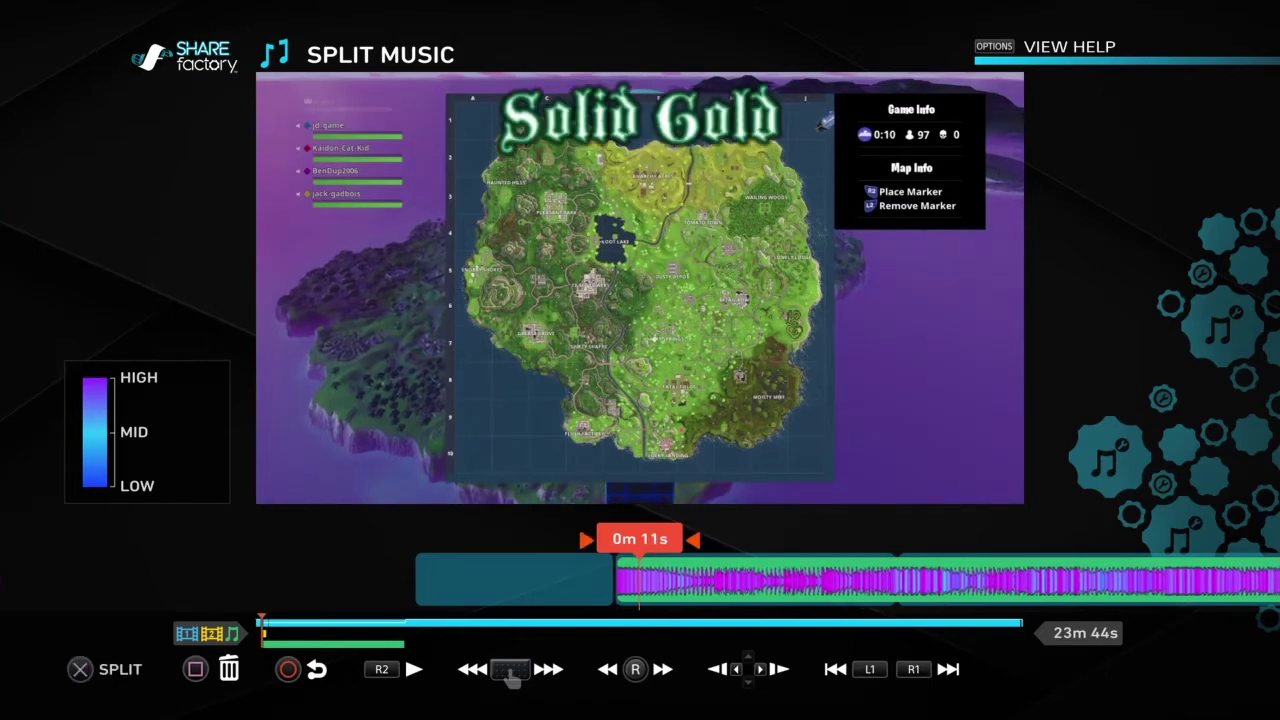
key("Right")
key("Right")
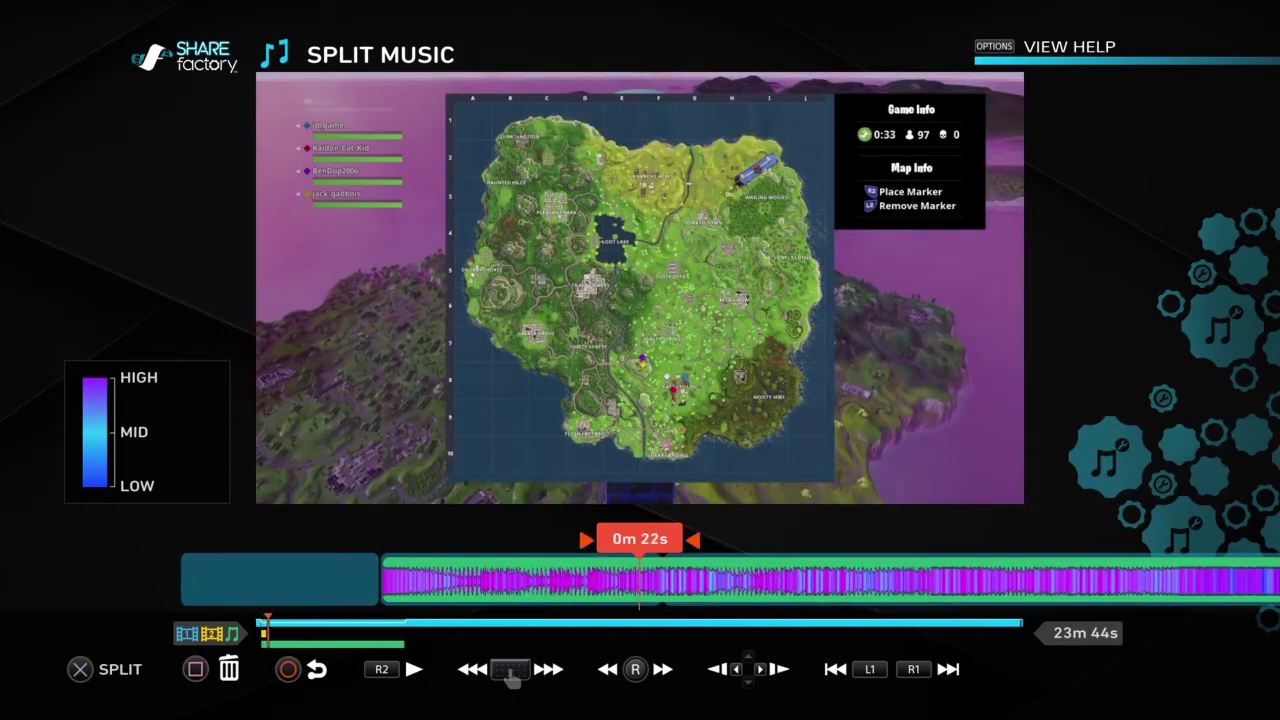
key("Right")
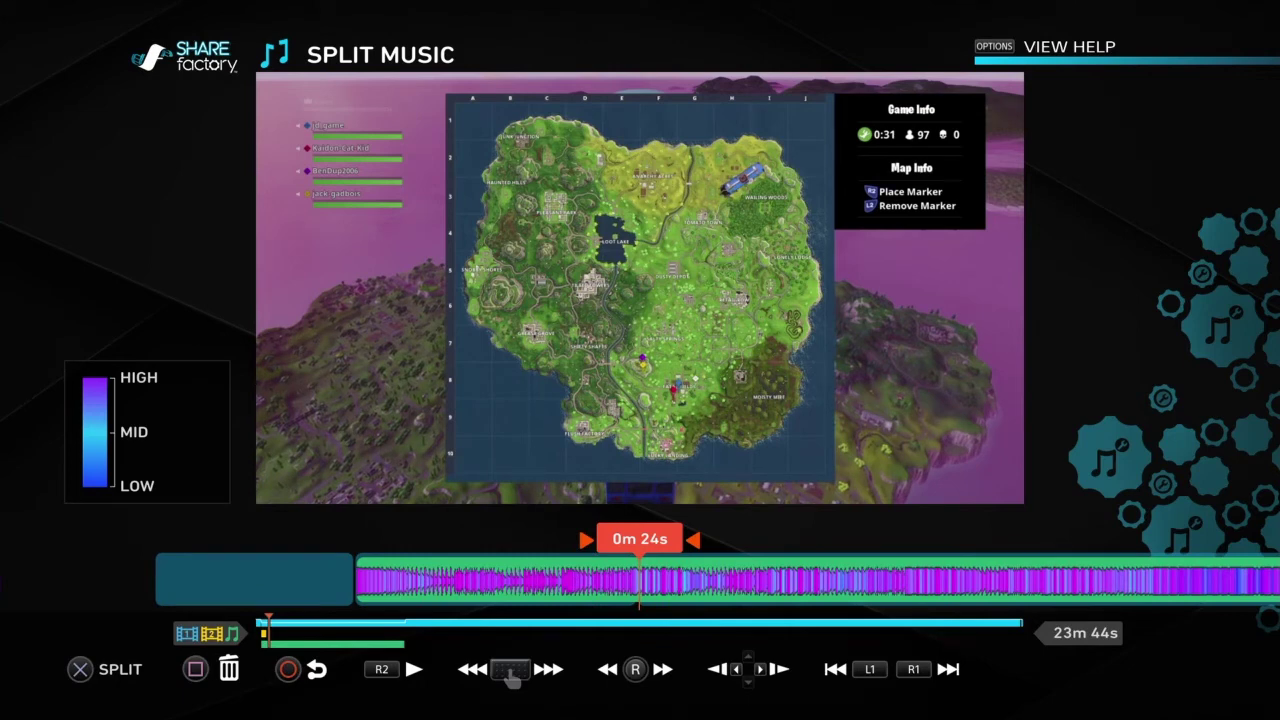
key("Return")
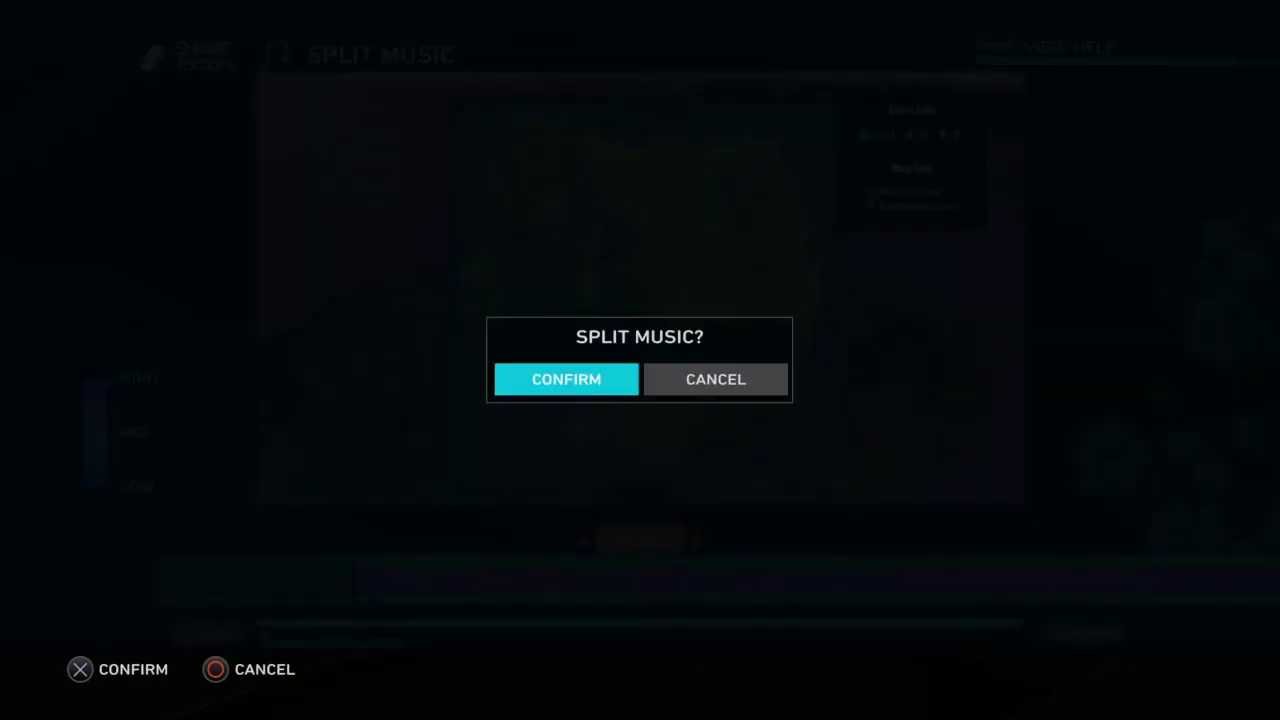
key("Return")
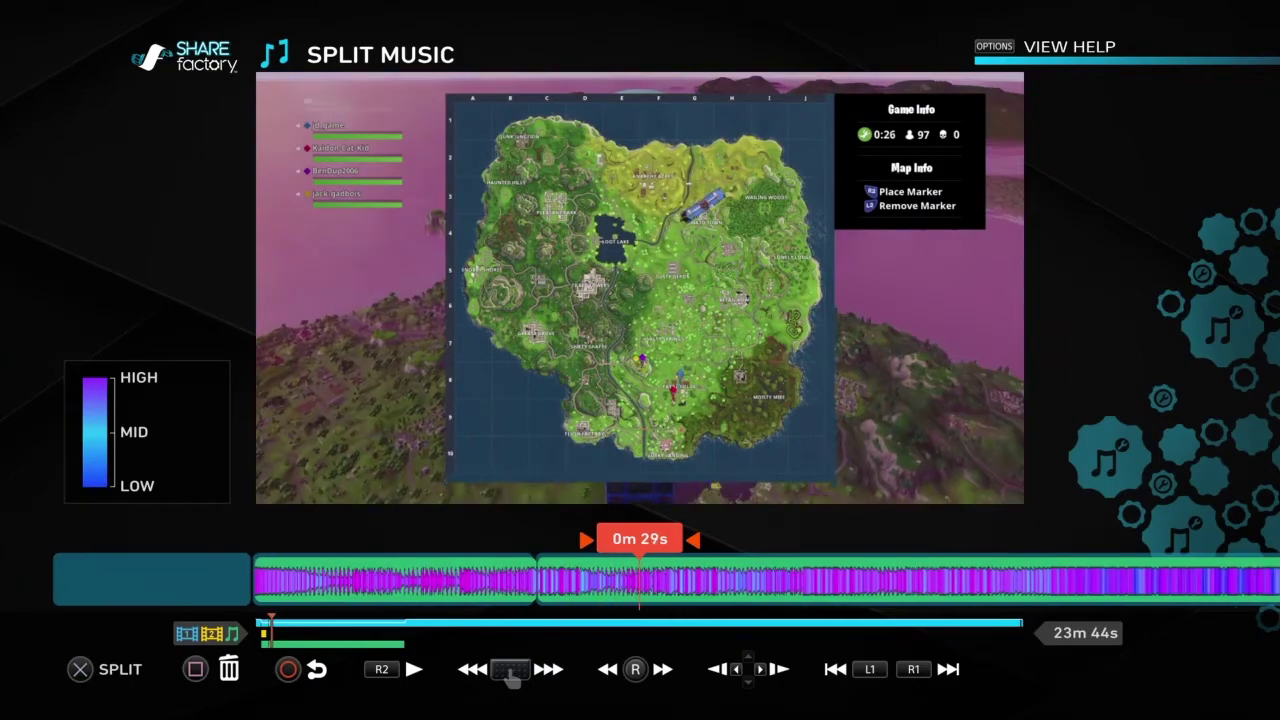
Delete the part of the music that follows the split
key("Delete")
key("Left")
key("Return")
key("Delete")
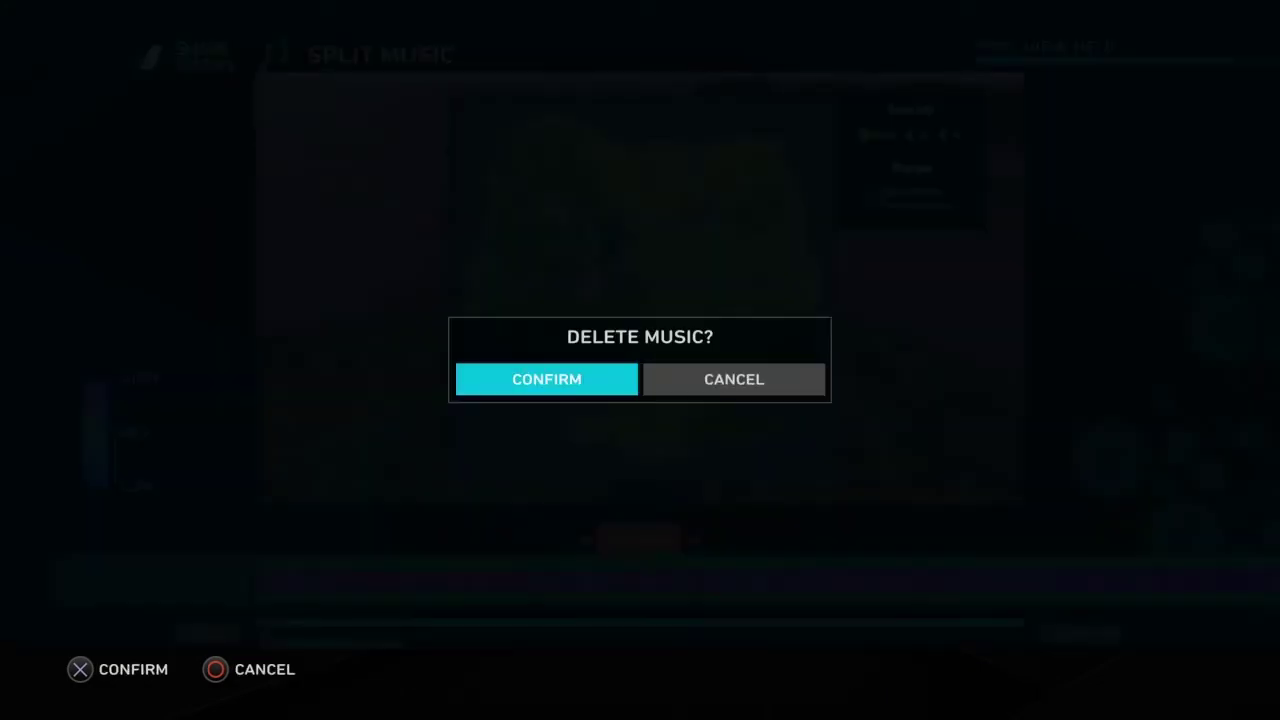
key("Return")
Leave music splitting and play back the shortened music from 0m 10s
key("Escape")
key("Left")
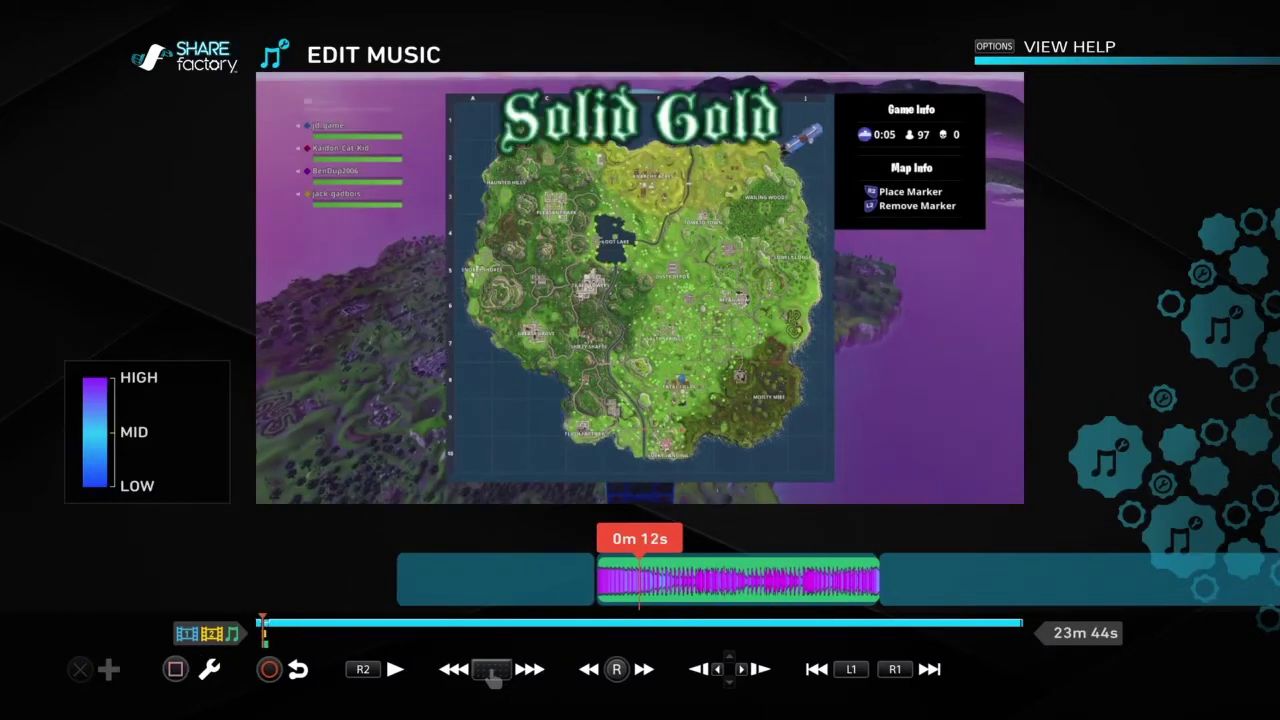
key("Right")
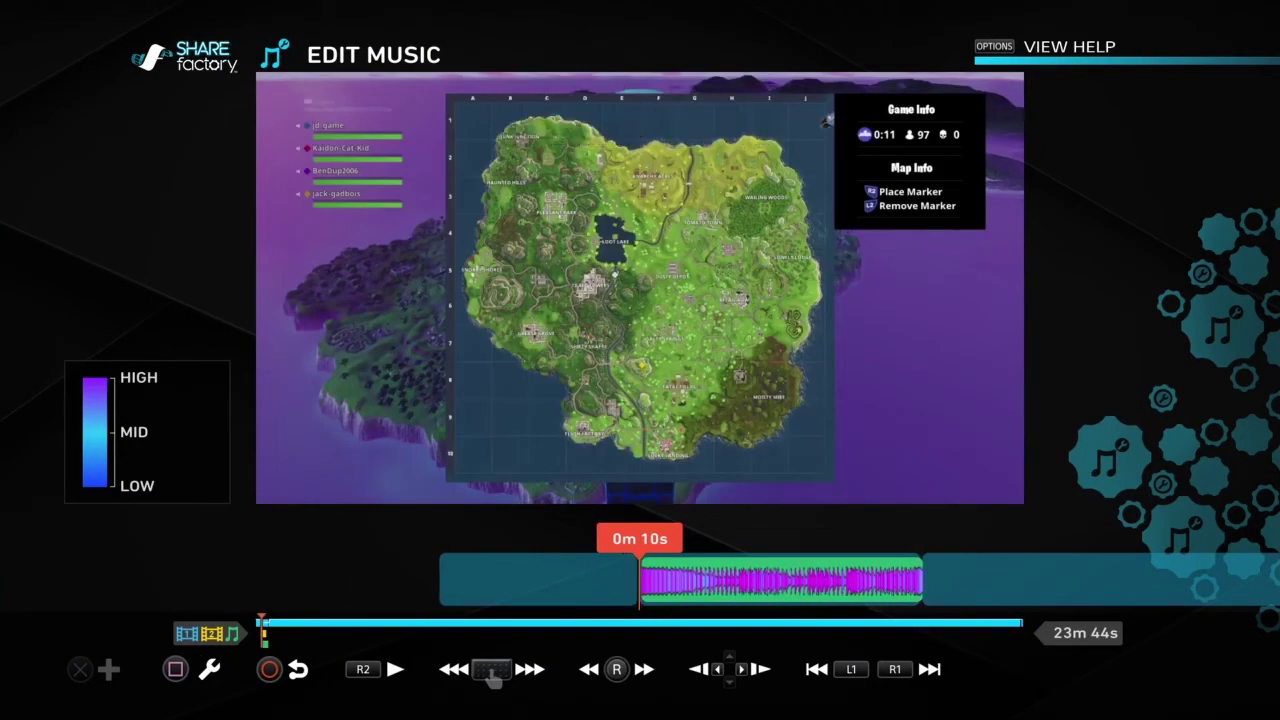
key("space")
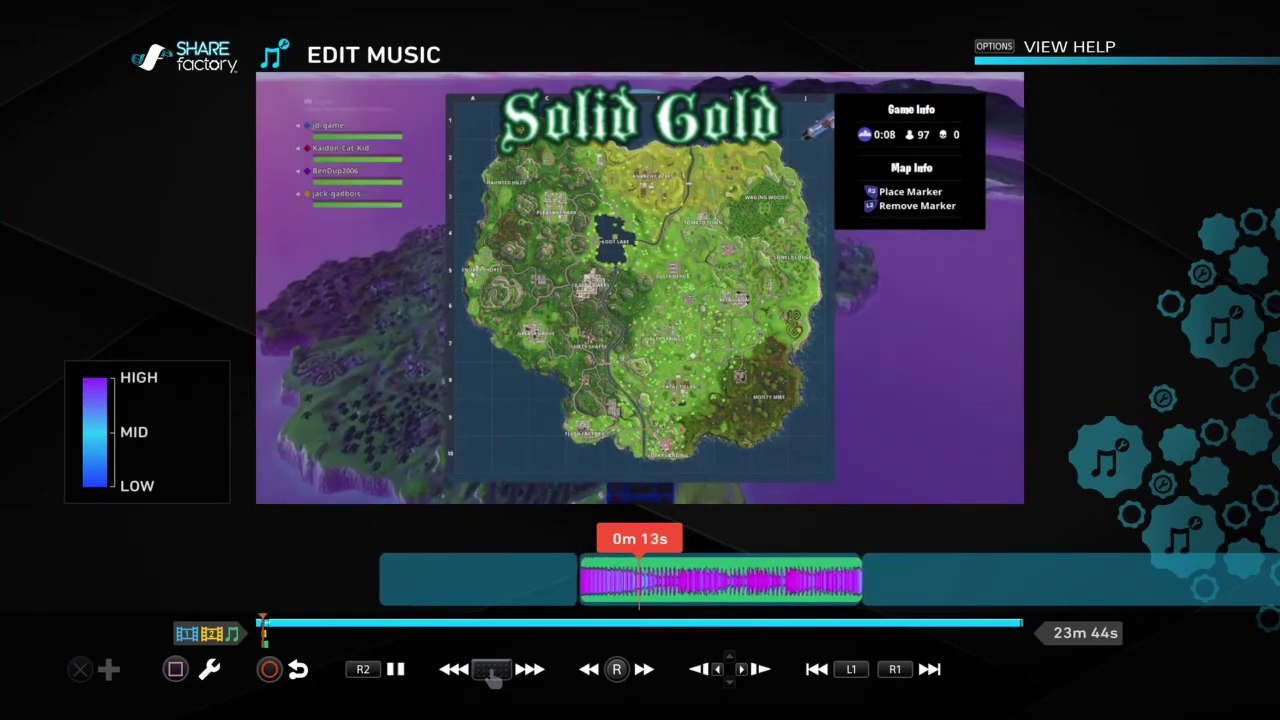
key("space")
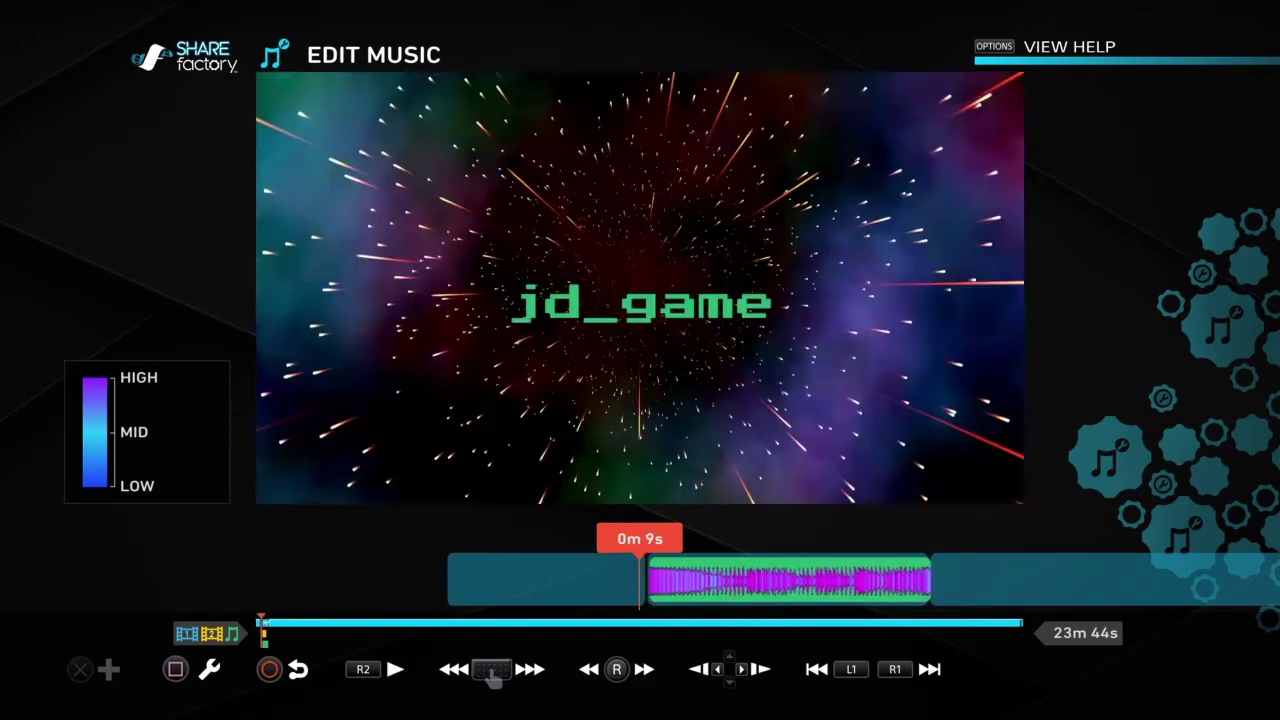
Leave music editing and return to the main timeline
key("Right")
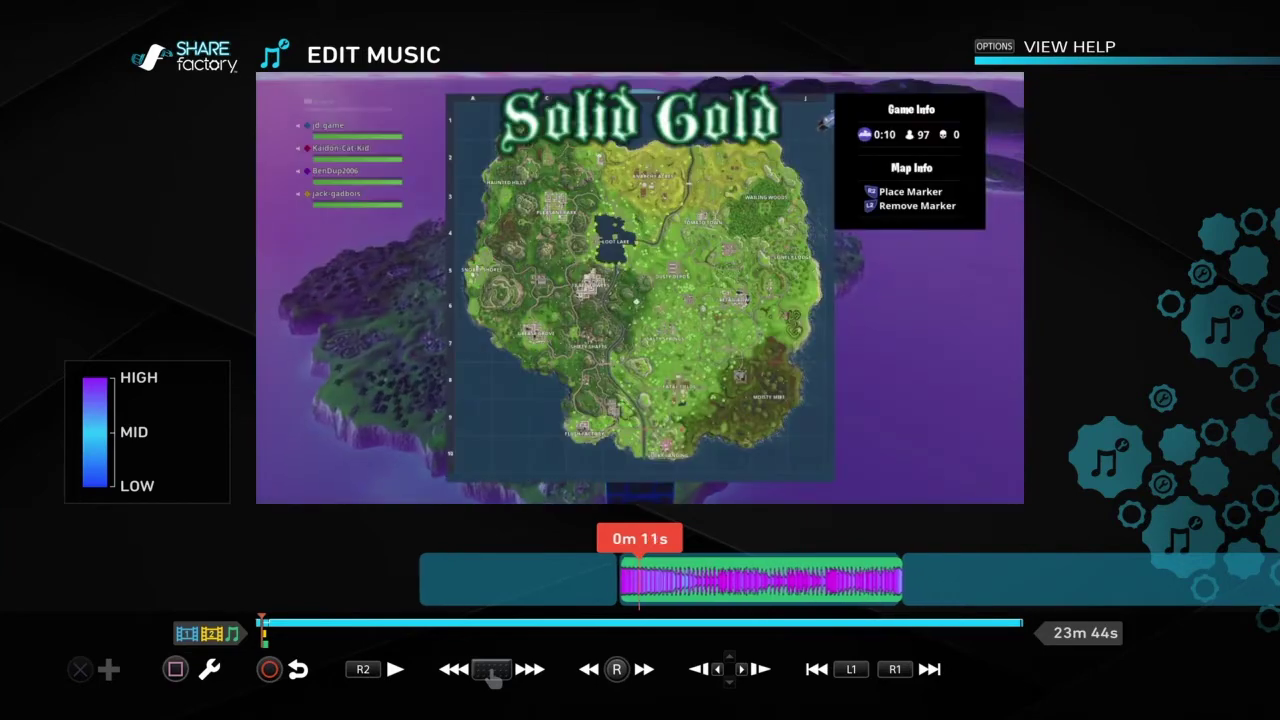
key("Left")
key("Return")
key("Escape")
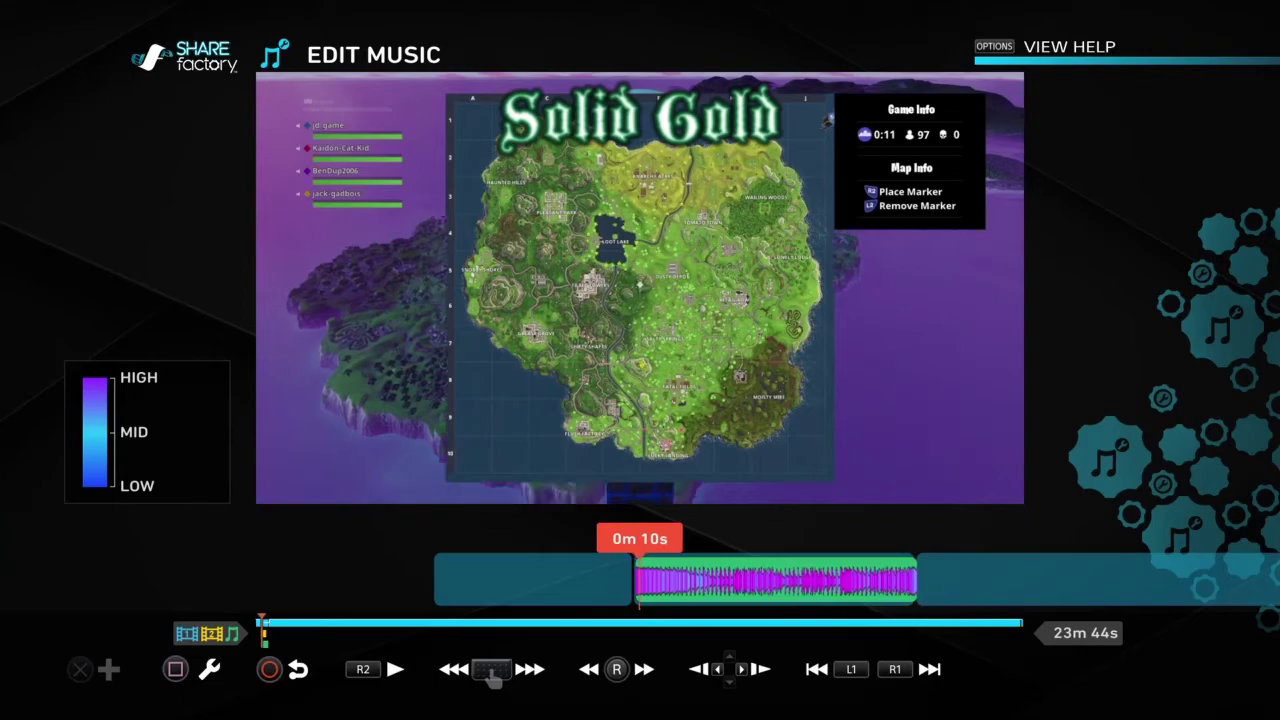
key("Escape")
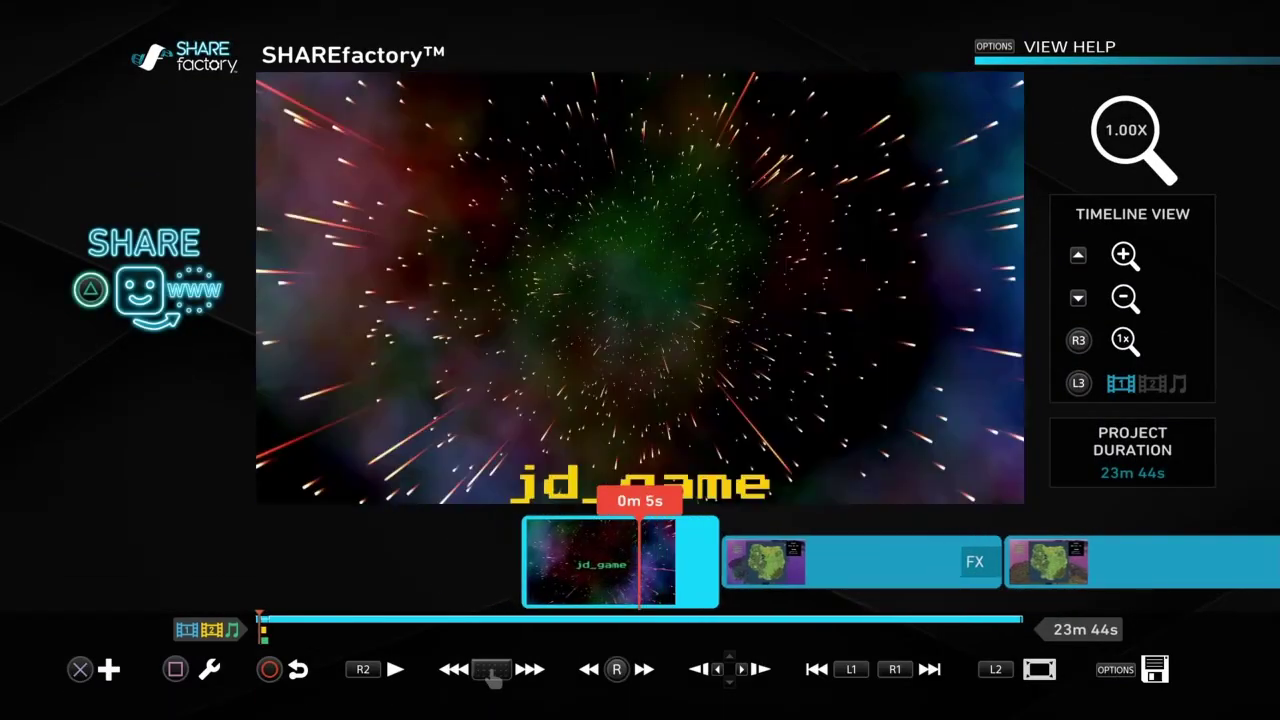
Reopen music editing and place the playhead on the music at 0m 13s
key("Left")
key("Return")
key("Left")
key("Return")
key("Right")
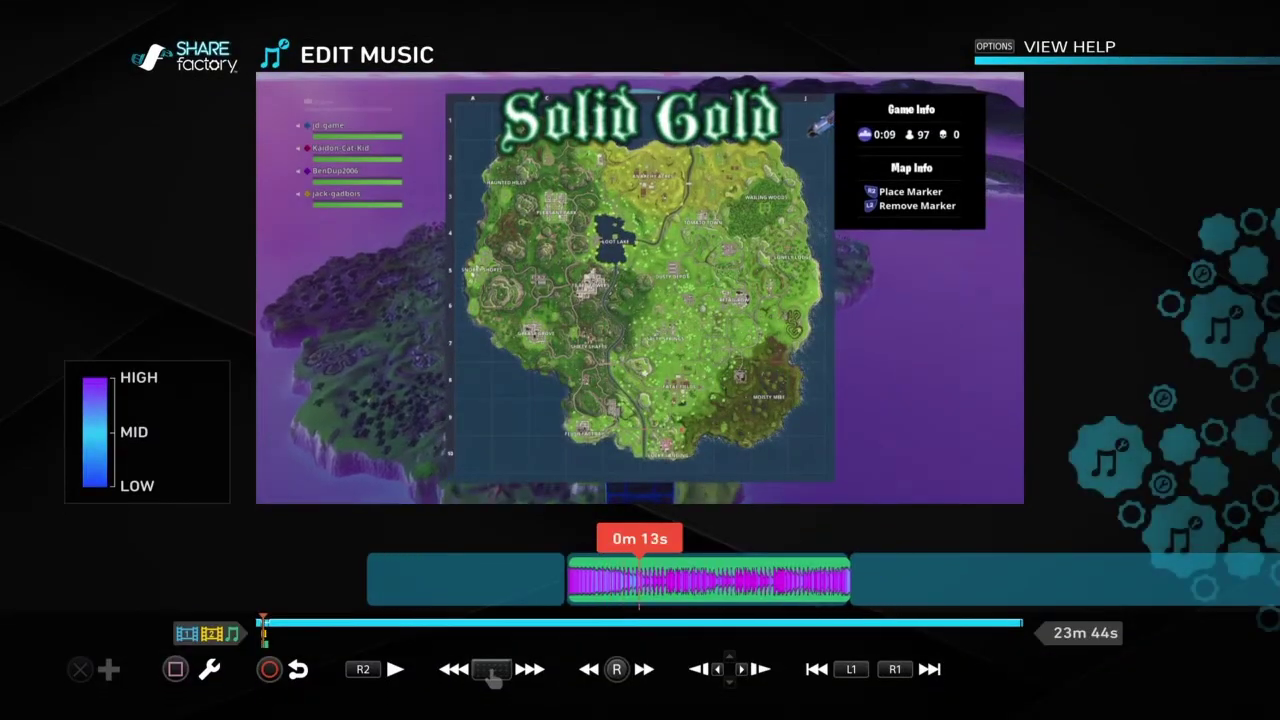
key("Left")
key("Left")
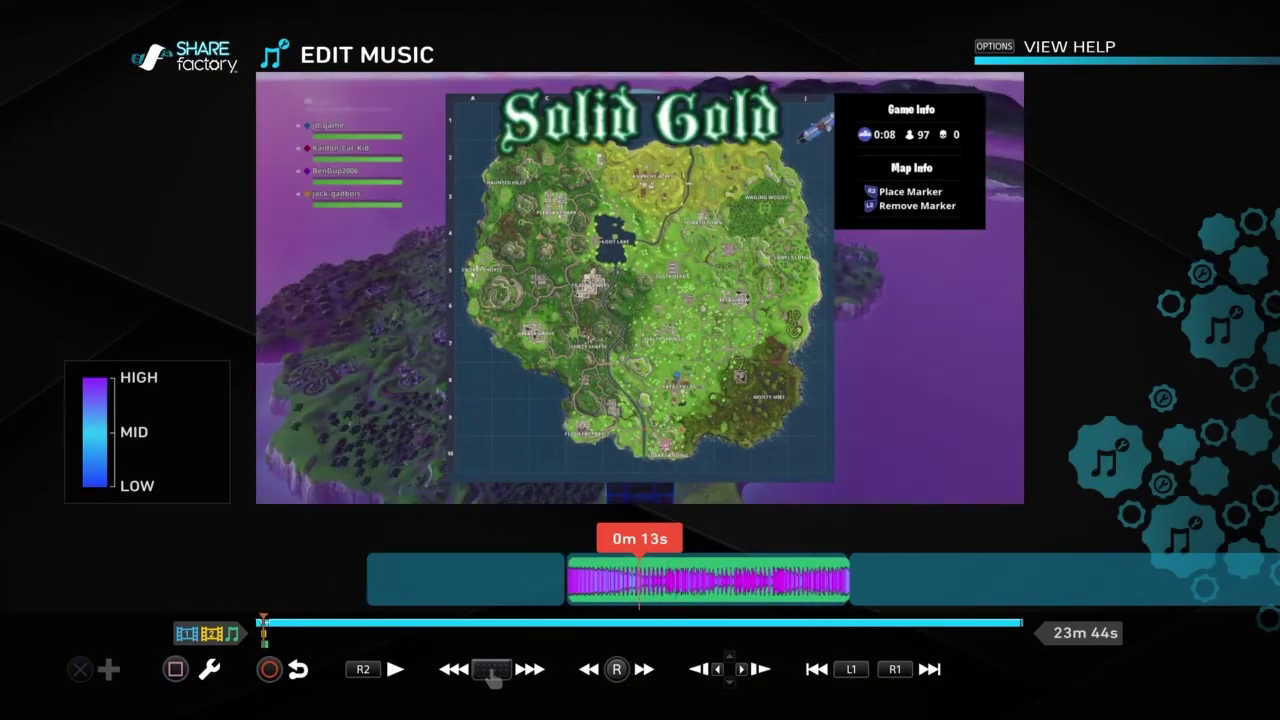
Set the music's volume to 40% with Prioritize checked
key("Return")
key("Right")
key("Right")
key("Right")
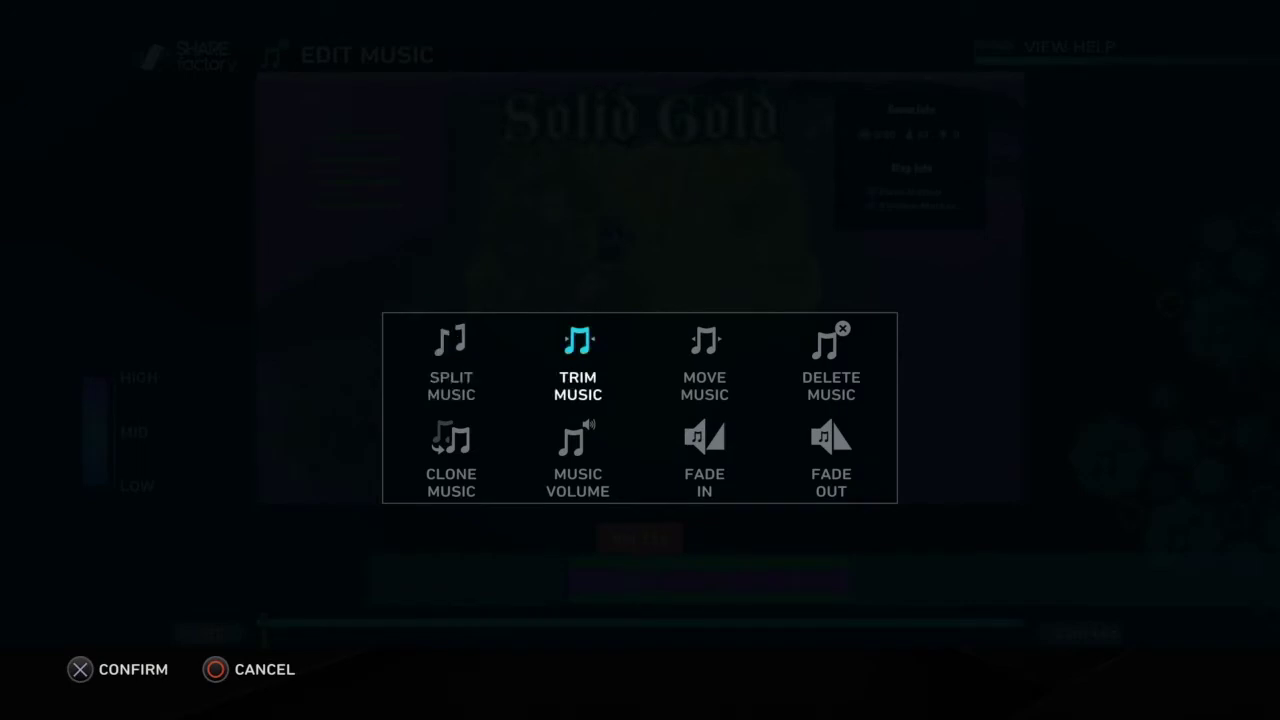
key("Left")
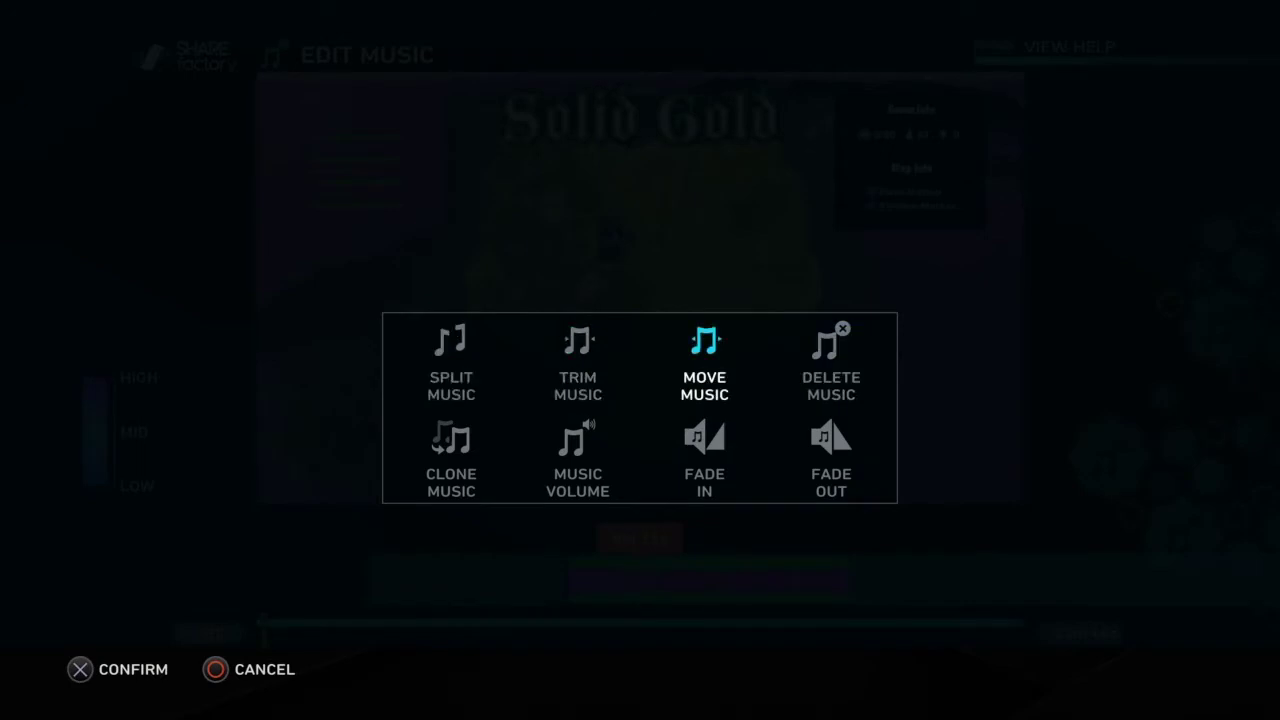
key("Return")
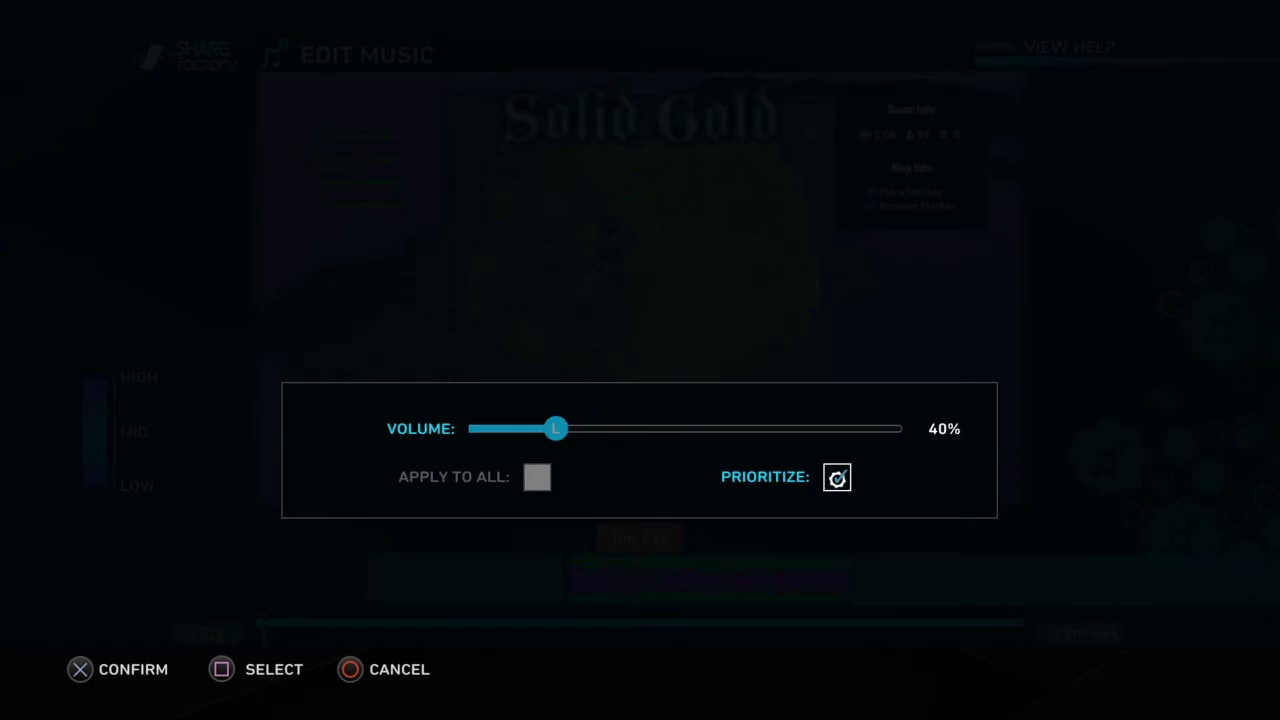
key("Return")
Play back the start of the music, around 0m 10s, to check its new volume
key("Left")
key("Left")
key("Left")
key("space")
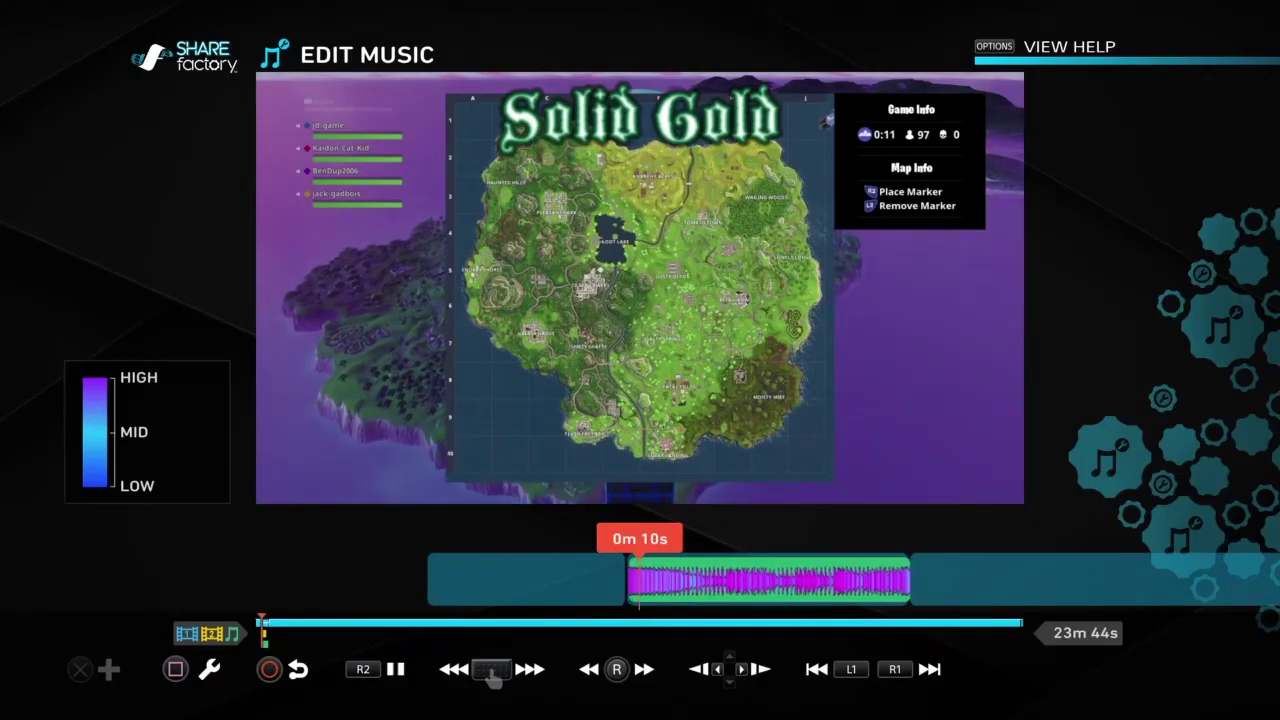
key("space")
key("Left")
key("Left")
key("Left")
key("Left")
key("Left")
key("Right")
key("Right")
key("Right")
key("Left")
key("Right")
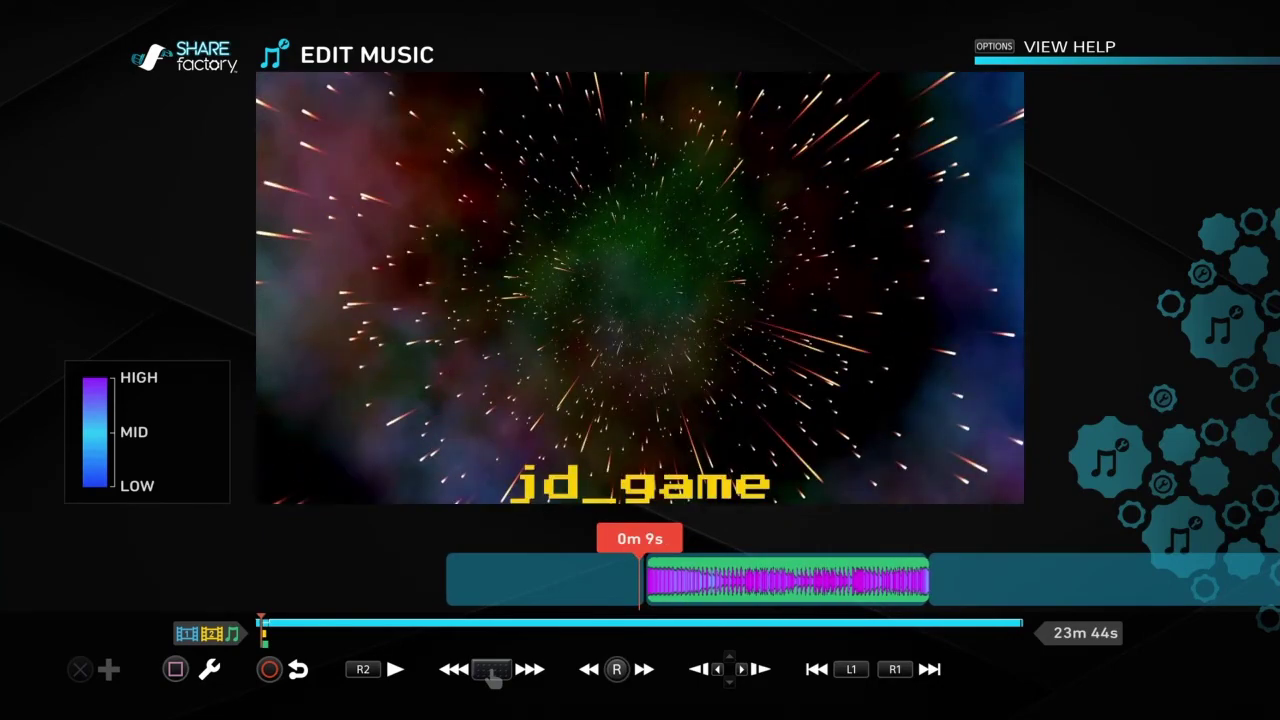
Exit the music editor to the main timeline and put the playhead at 0m 12s on the first gameplay clip
key("Right")
key("Return")
key("Escape")
key("Left")
key("Escape")
key("Left")
key("Right")
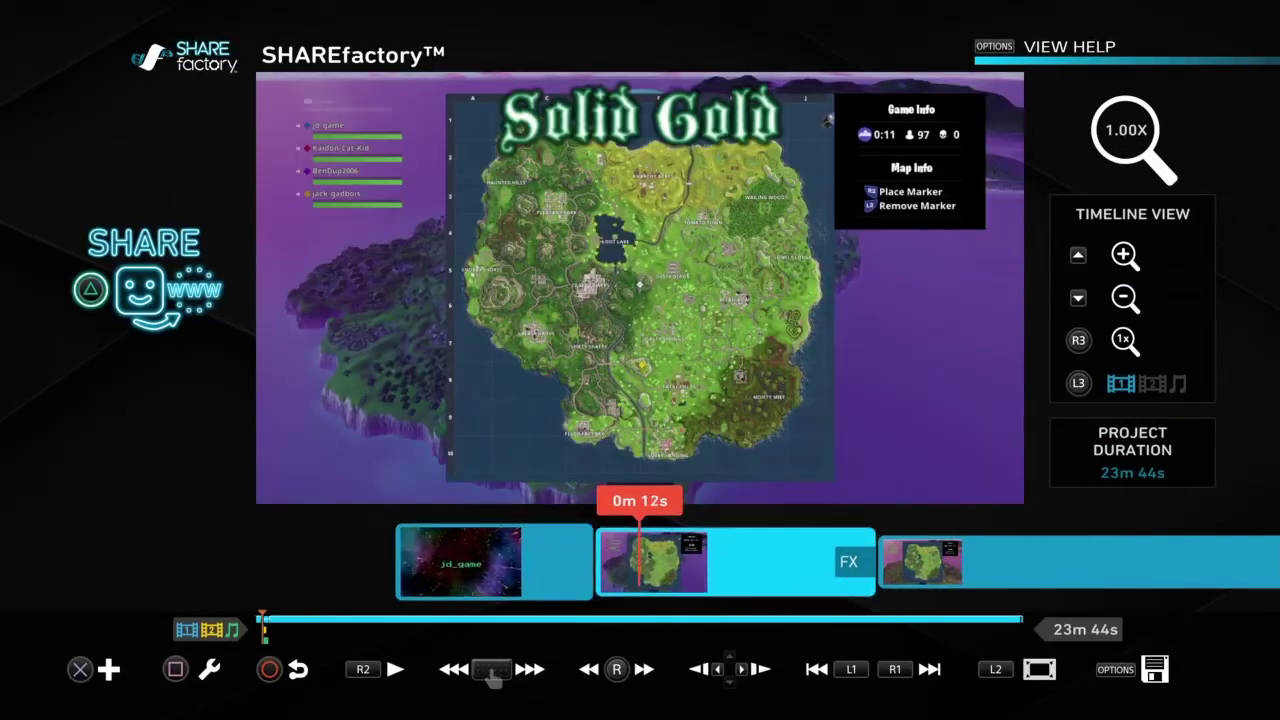
key("Right")
key("Left")
key("Right")
key("Right")
key("Left")
key("Left")
key("Left")
key("Left")
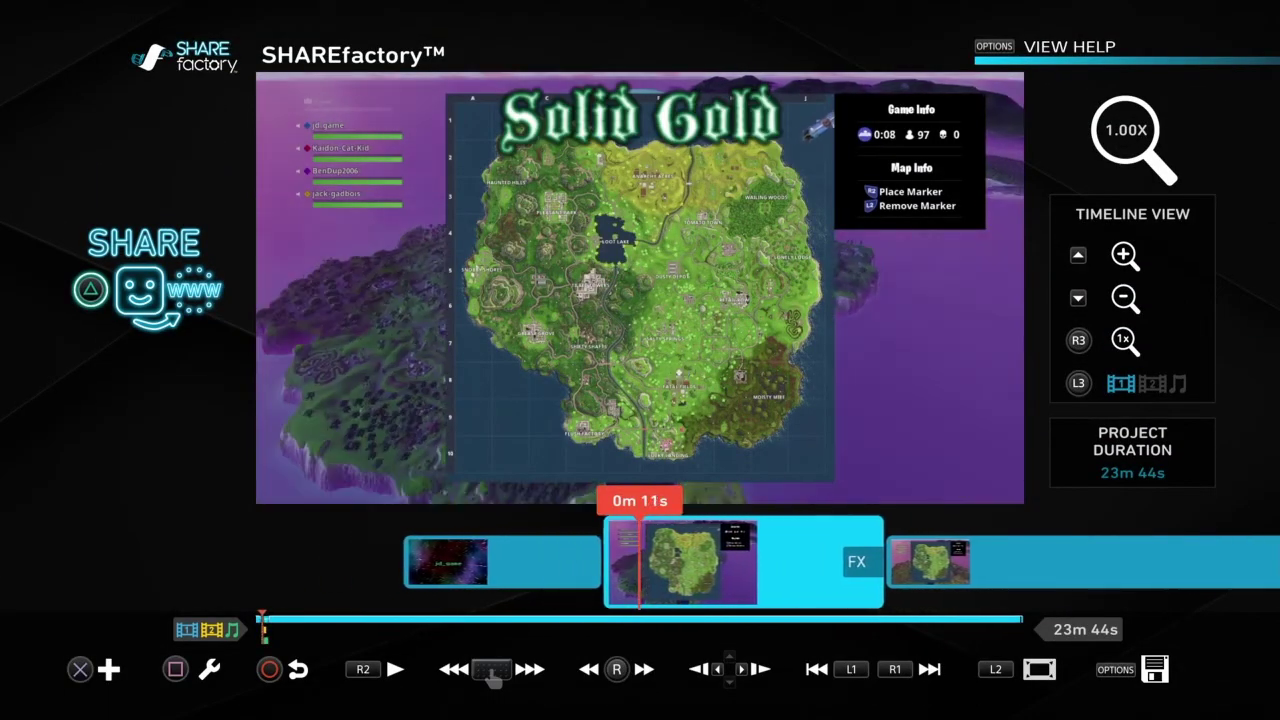
key("Right")
key("Return")
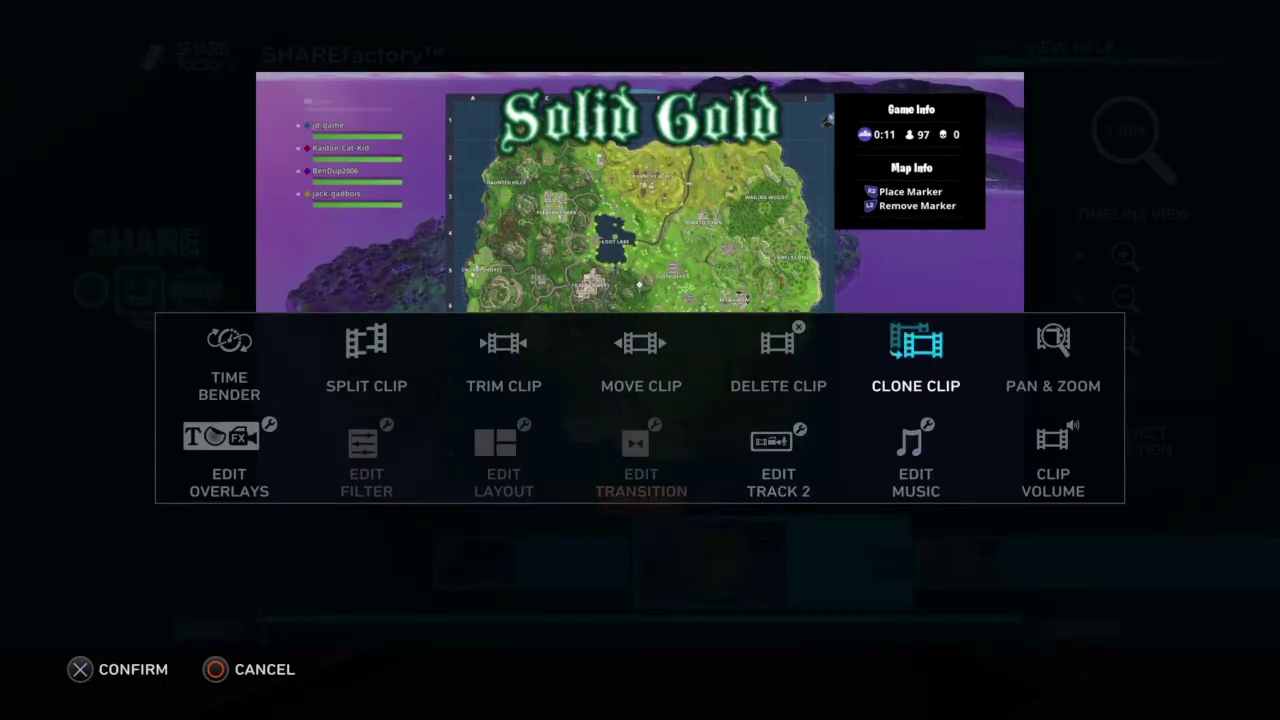
key("Escape")
Move the playhead to 0m 23s, near the end of the first gameplay clip
key("Right")
key("Right")
key("Right")
key("Right")
key("Right")
key("Right")
key("Right")
key("Right")
key("Right")
key("Right")
key("Right")
key("Right")
key("Right")
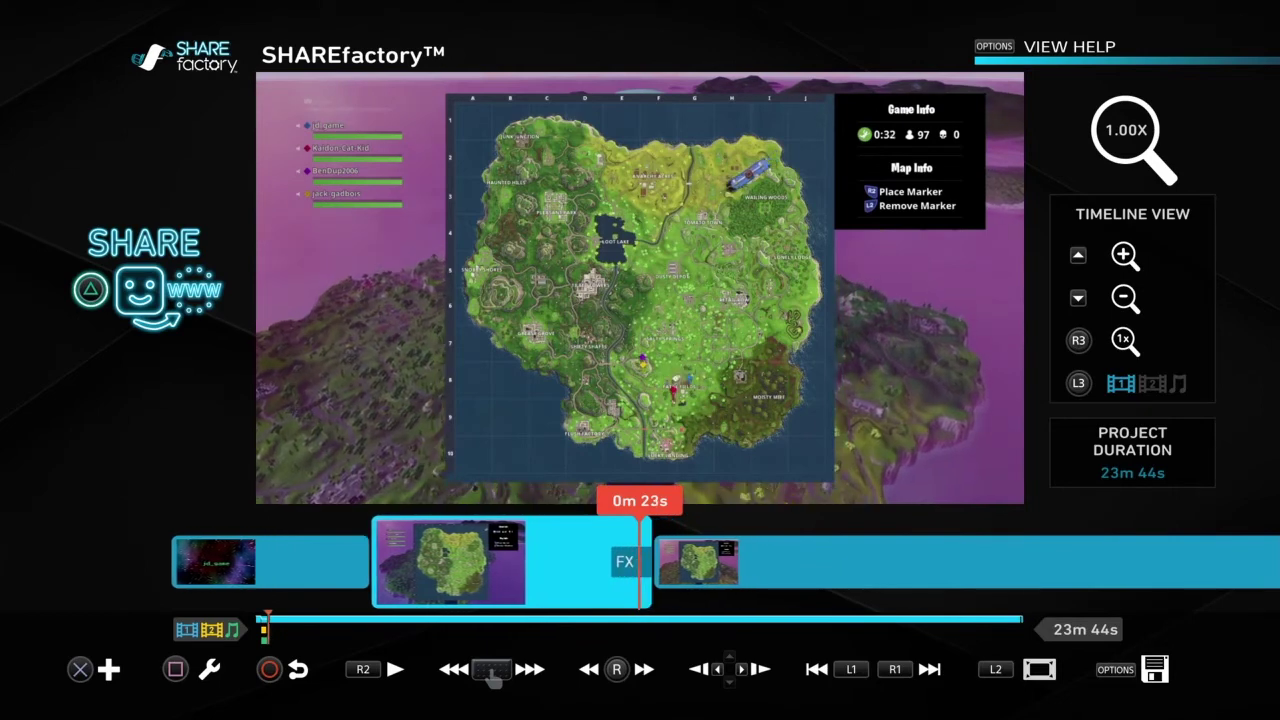
Place the playhead at the cut between the two gameplay clips, at 0m 23s, and open the transition choices
key("Right")
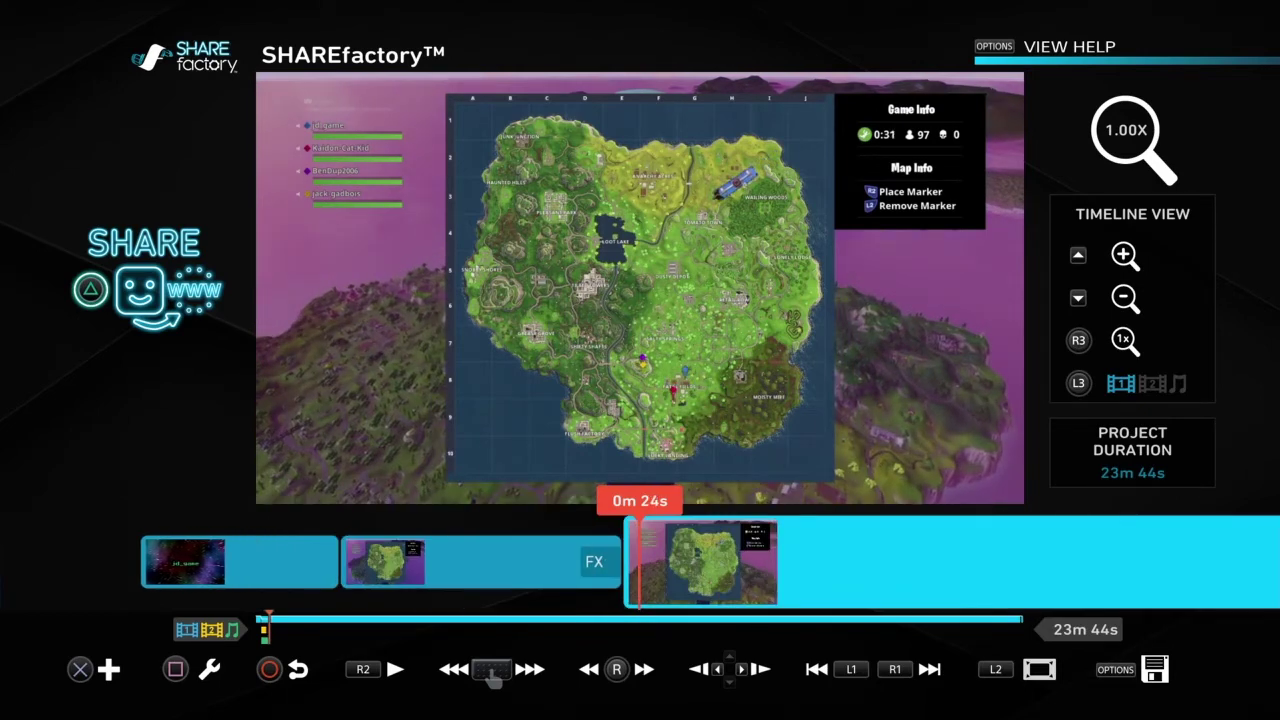
key("Left")
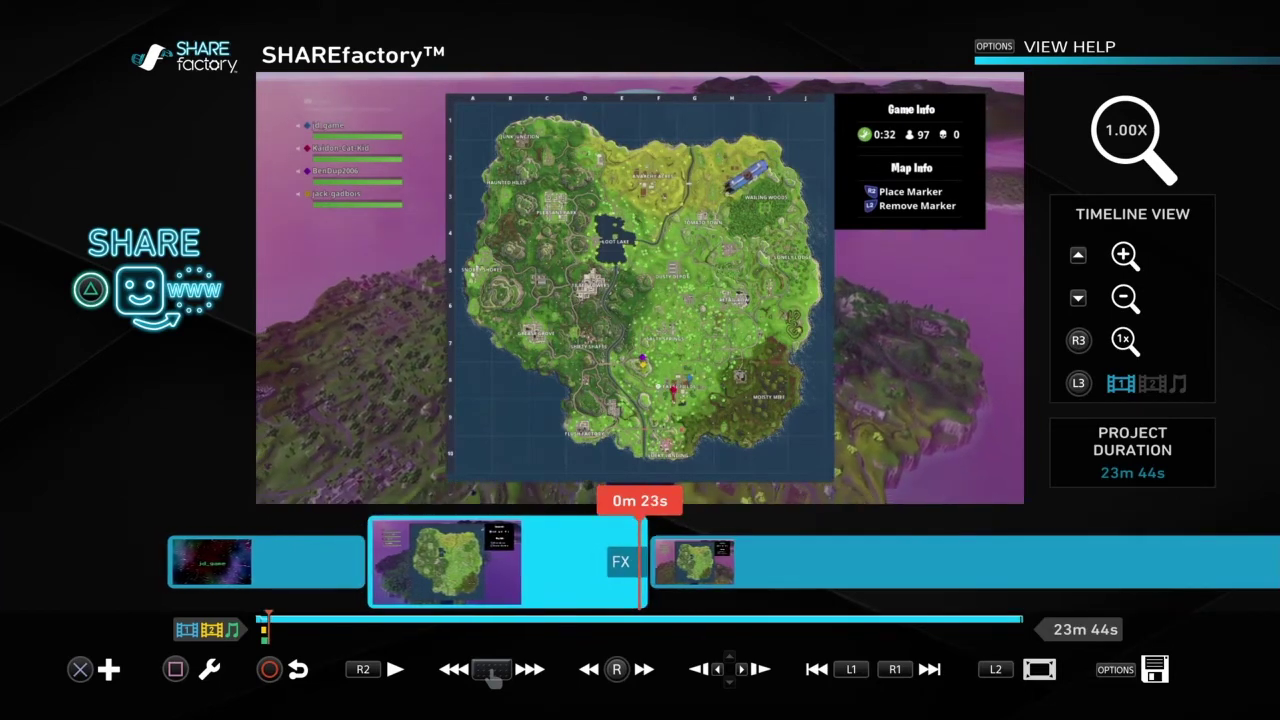
key("Right")
key("Left")
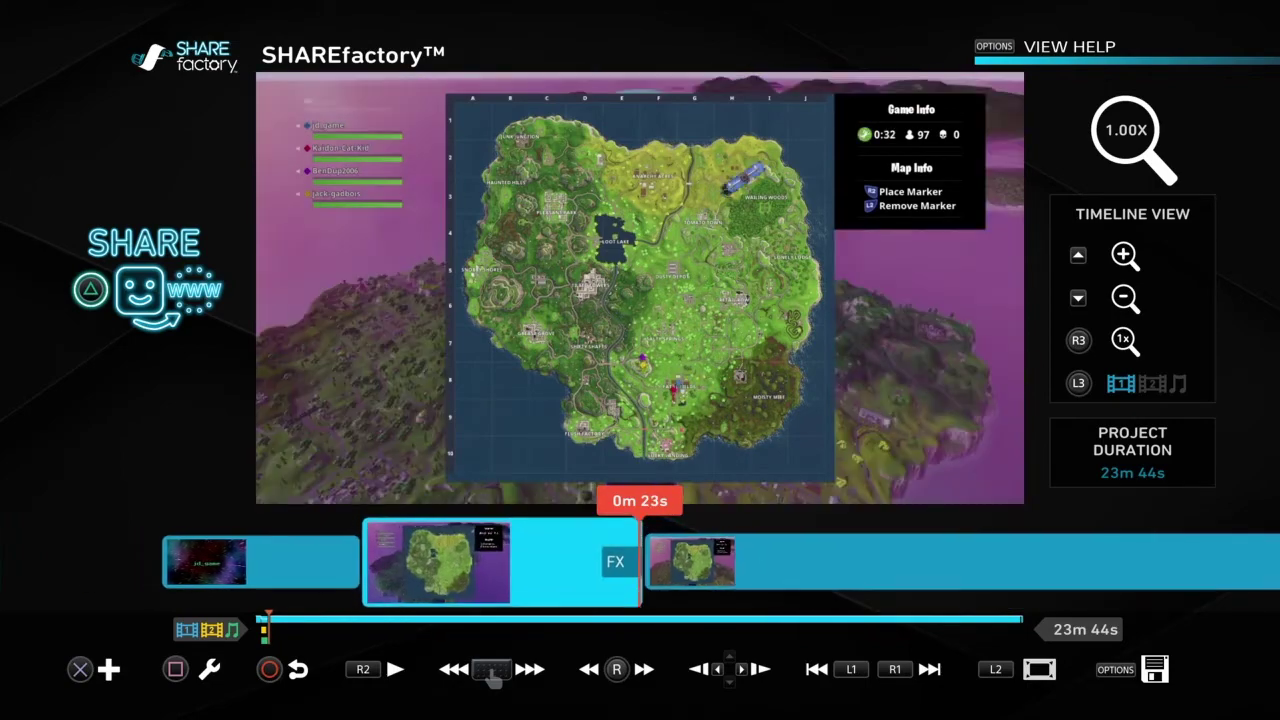
key("Return")
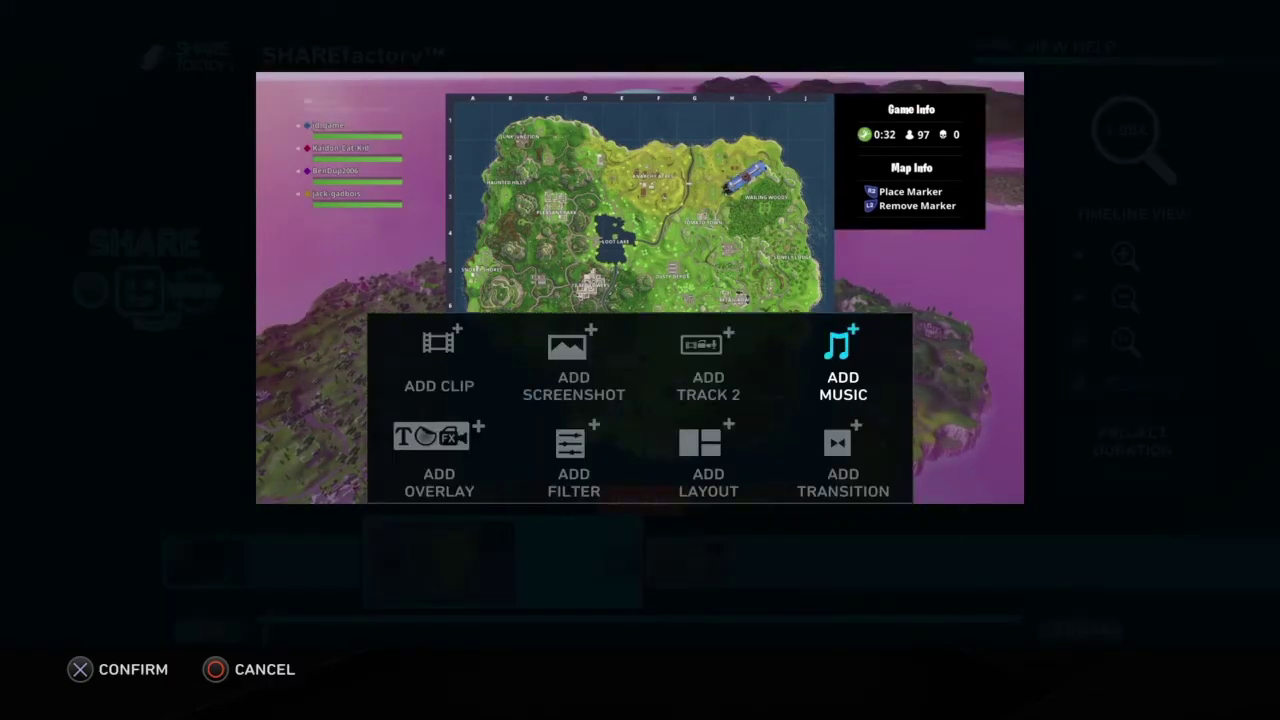
key("Return")
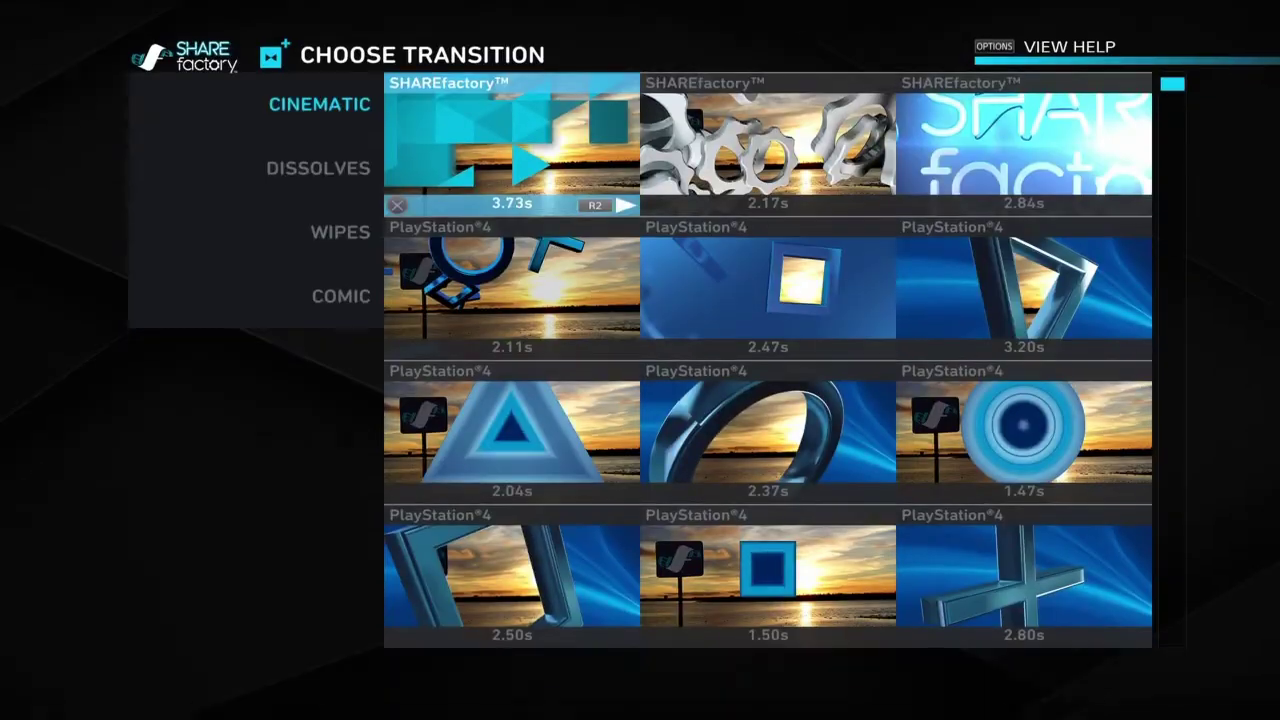
Preview the cinematic transitions and add the 2.11s PlayStation®4 transition between the two gameplay clips
key("Down")
key("Down")
key("Up")
key("Up")
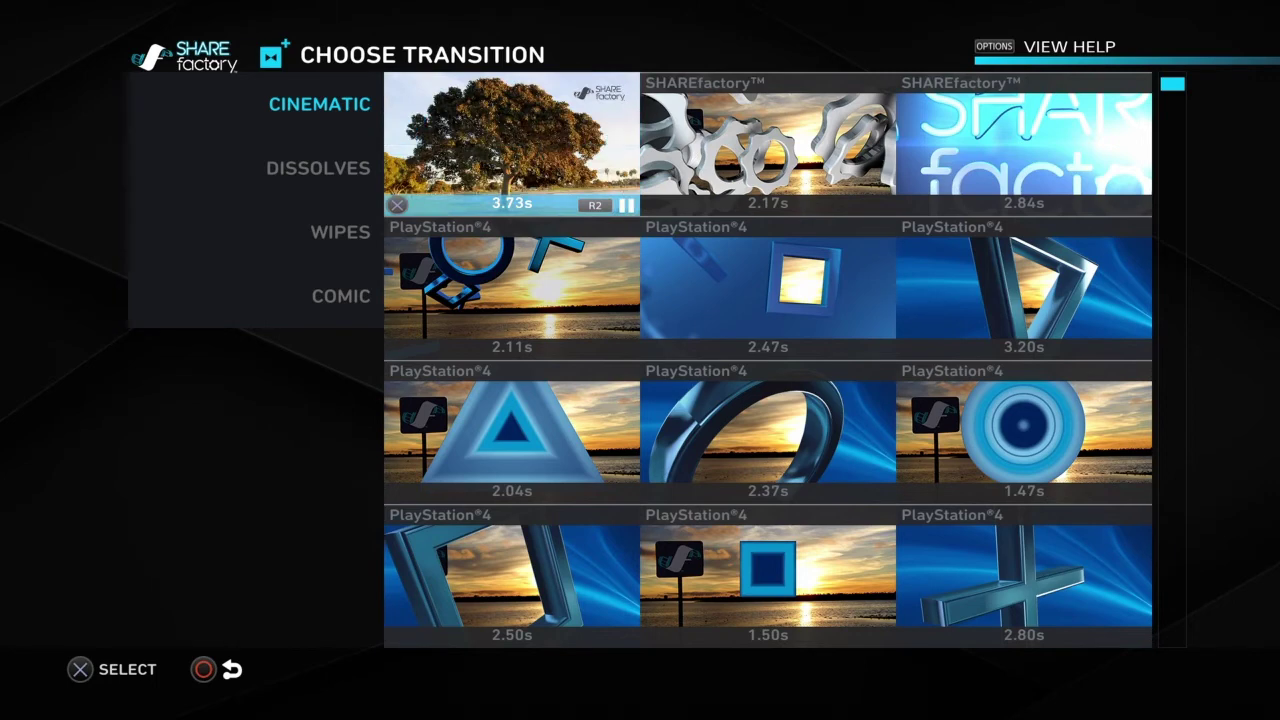
key("Down")
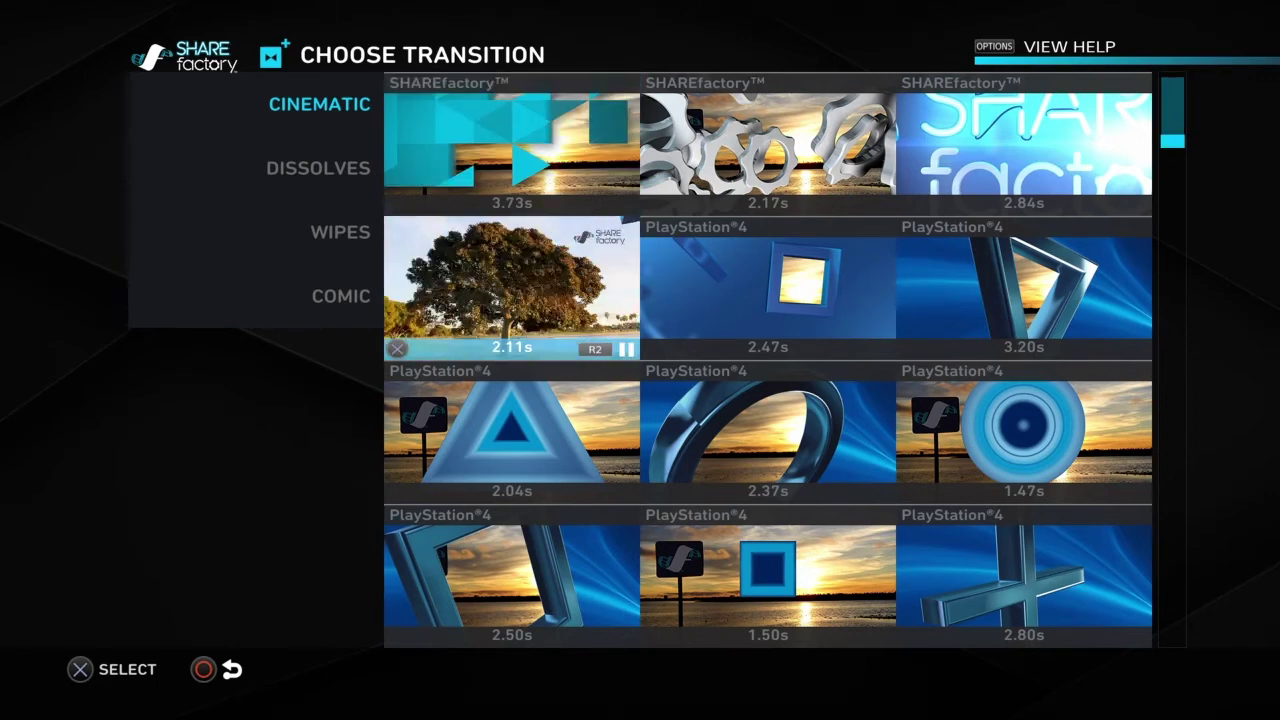
key("Right")
key("Right")
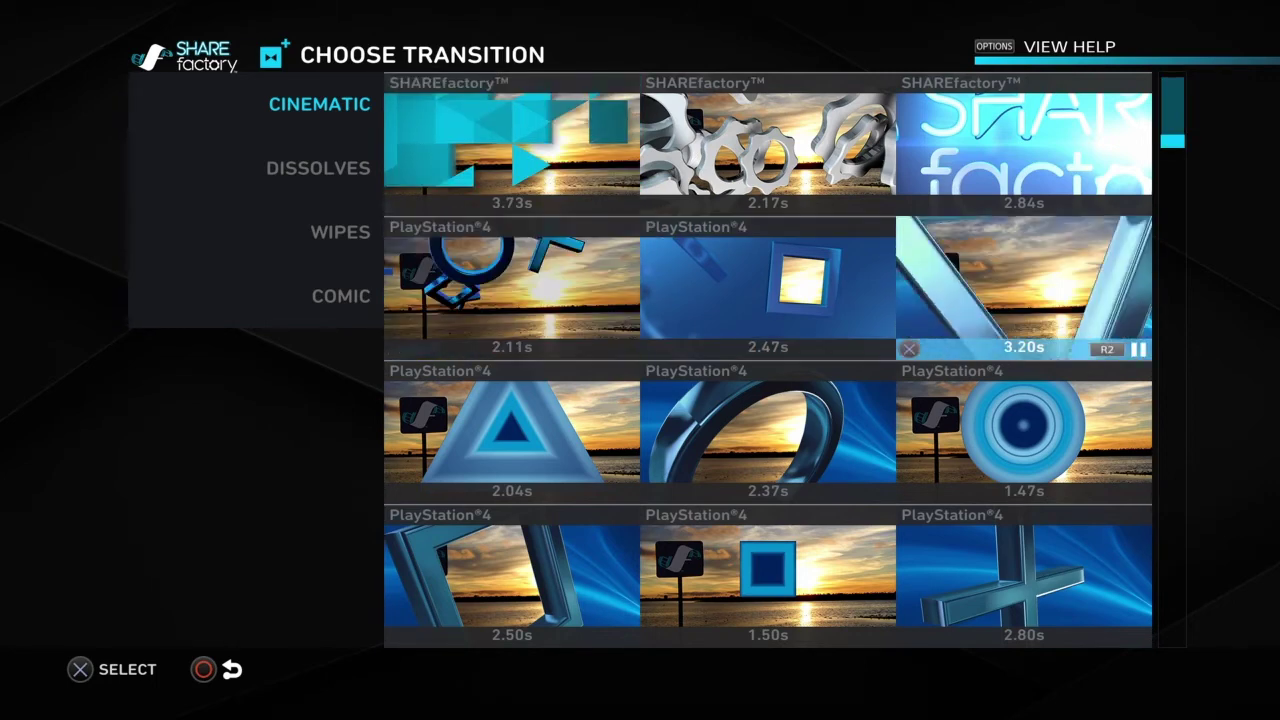
key("Up")
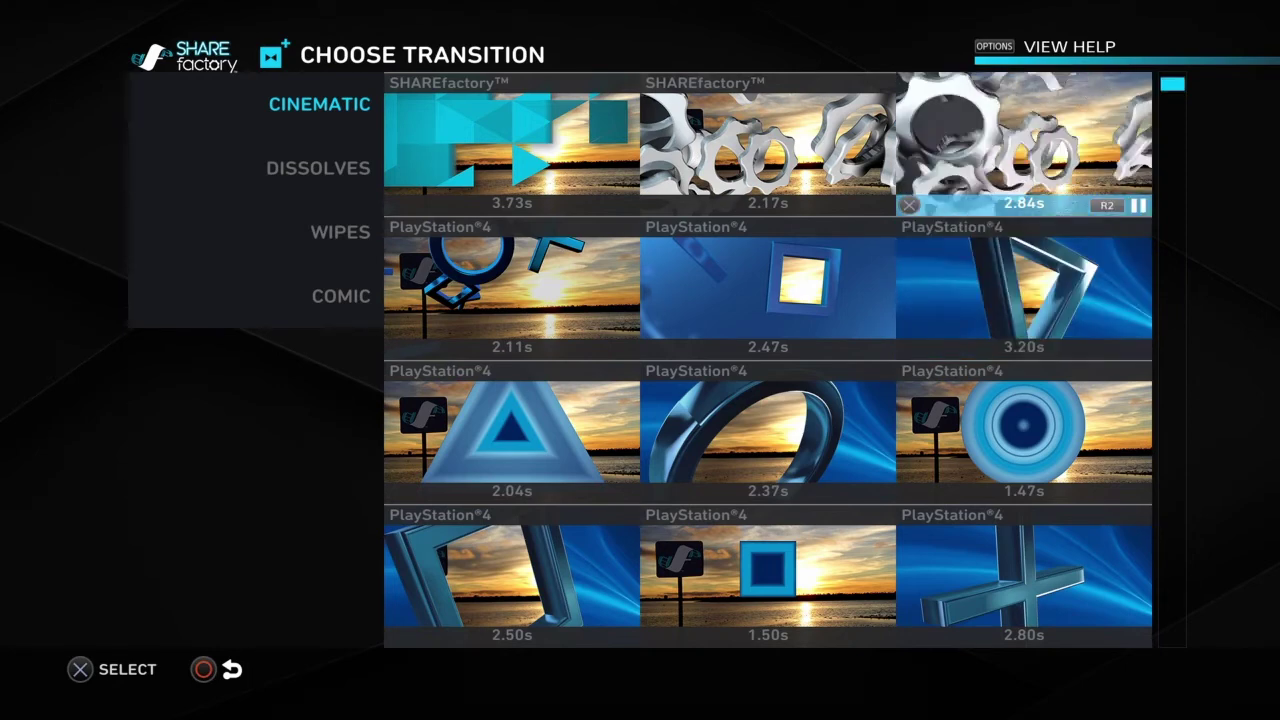
key("Left")
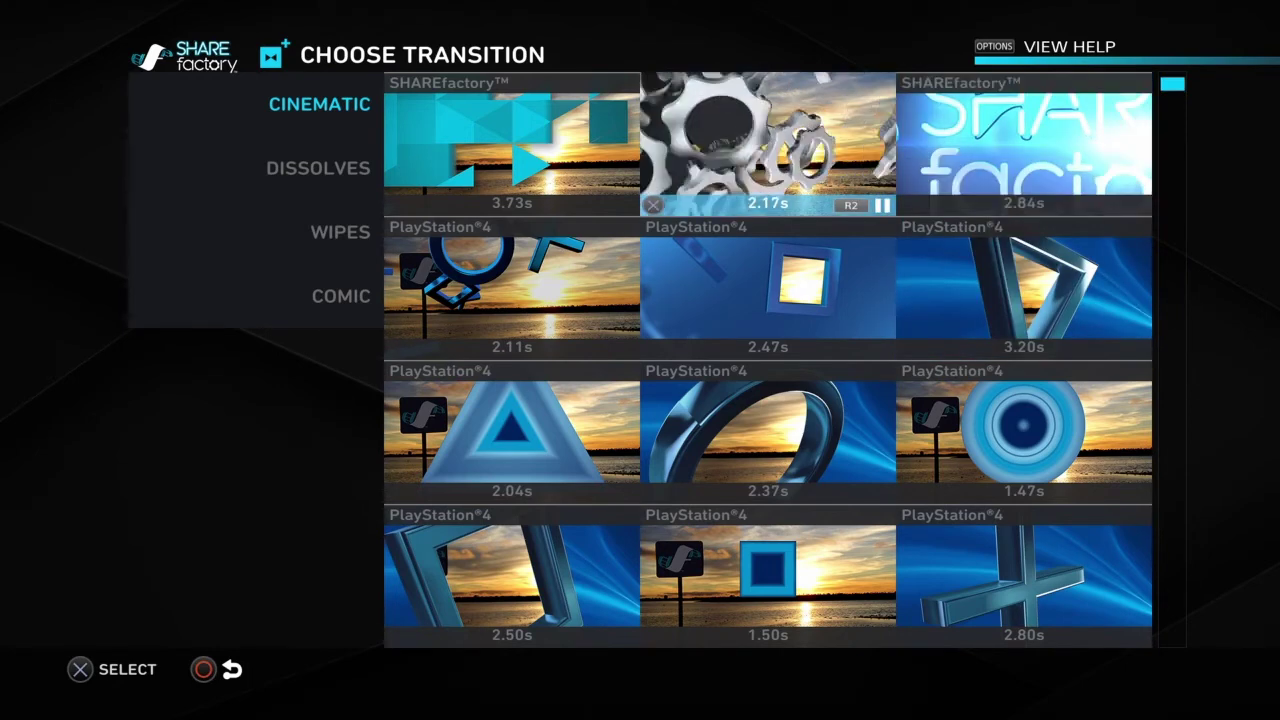
key("Left")
key("Down")
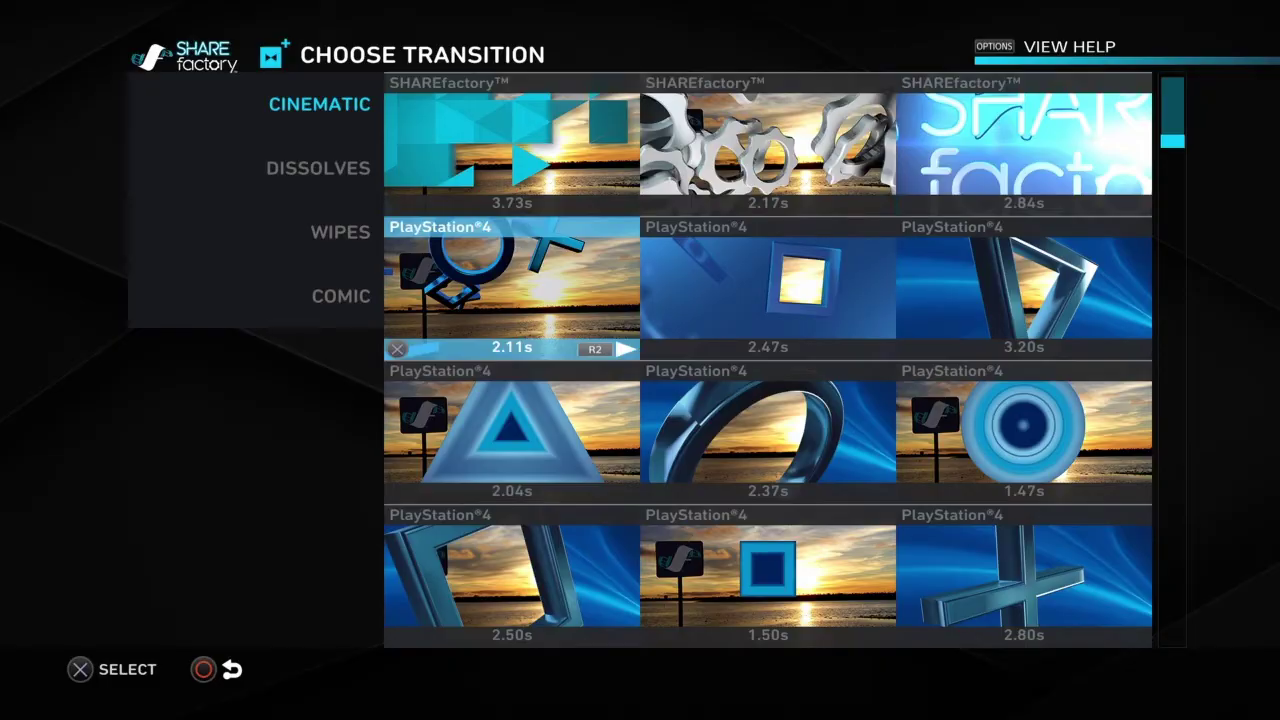
key("Return")
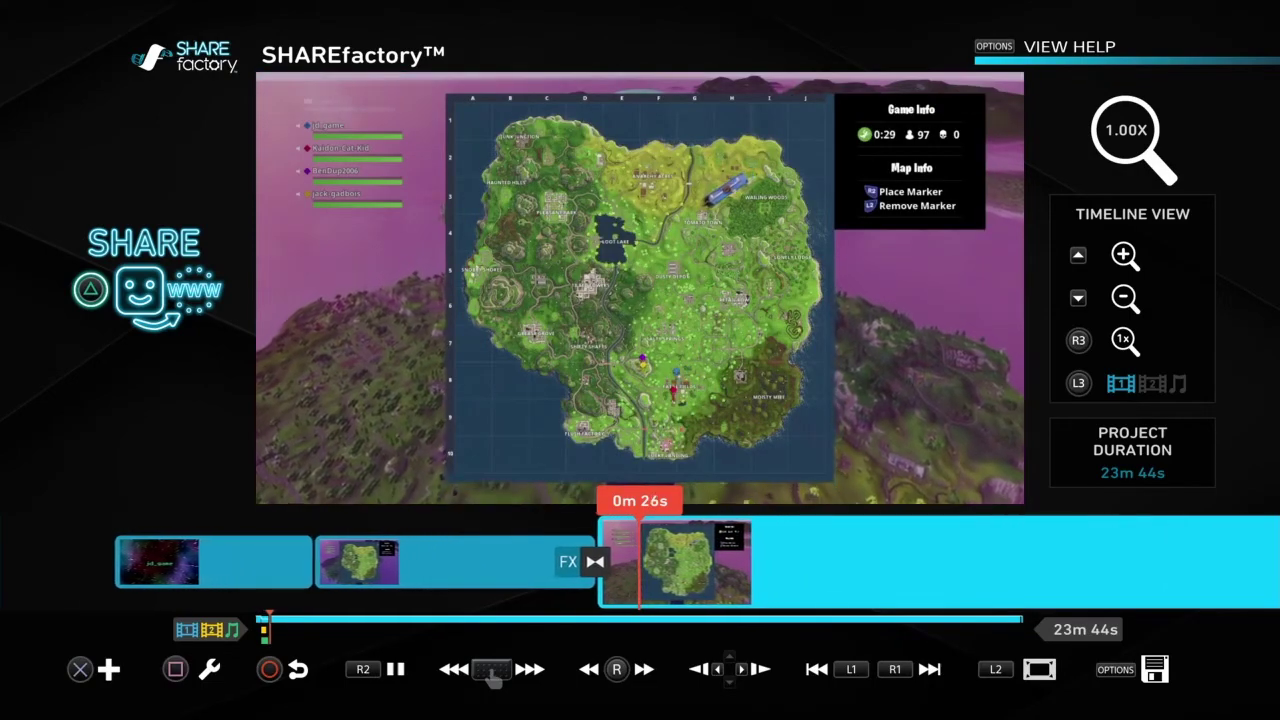
Examine which kinds of items can be added at the start of the first gameplay clip, at 0m 10s
key("Left")
key("Right")
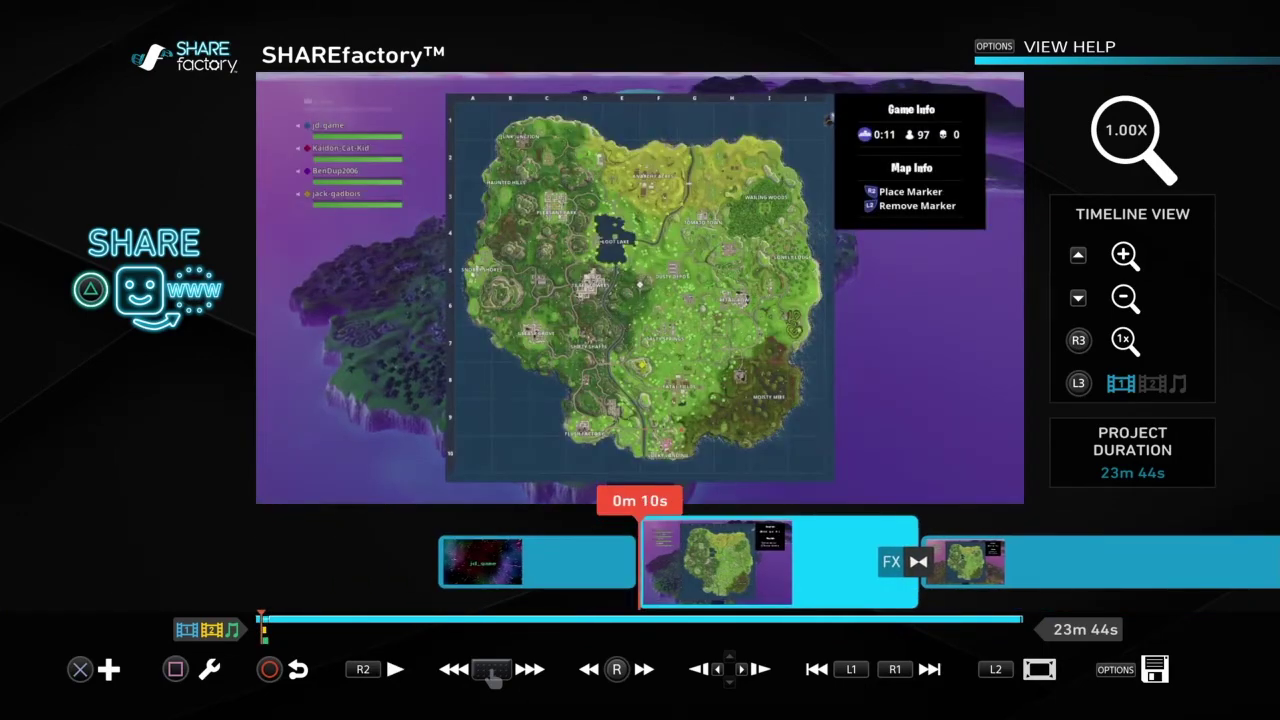
key("Return")
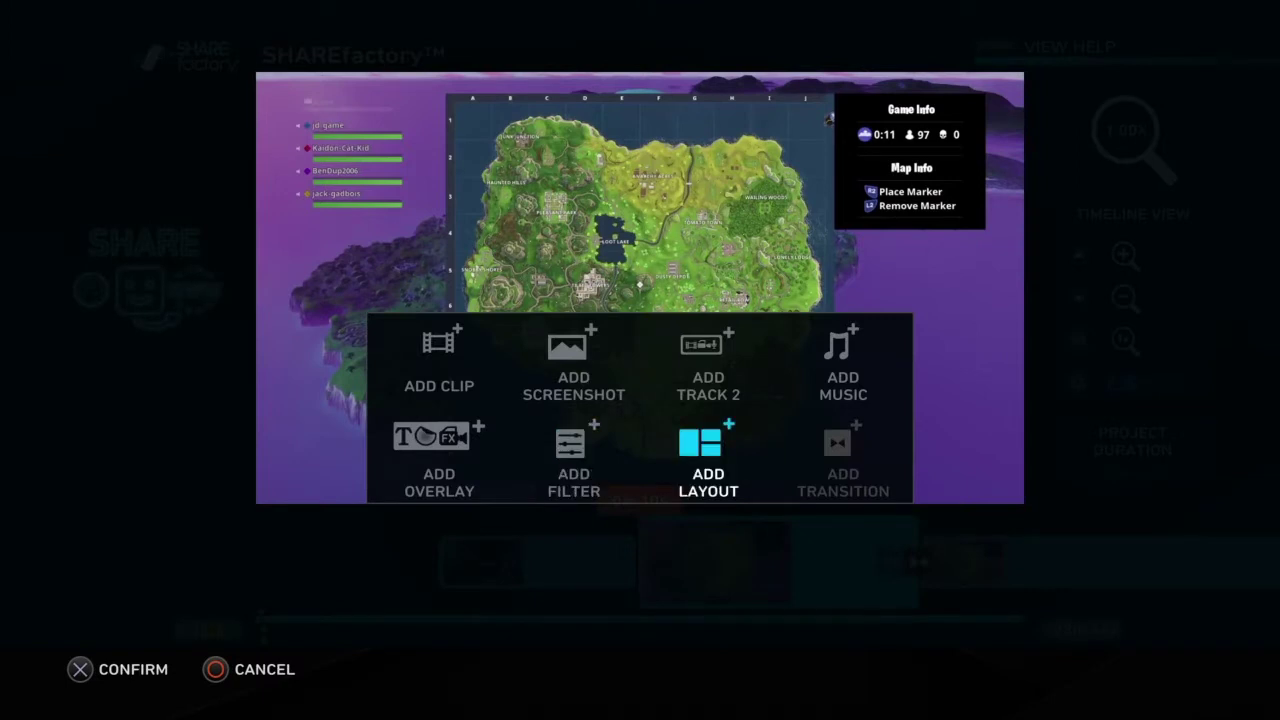
key("Left")
key("Left")
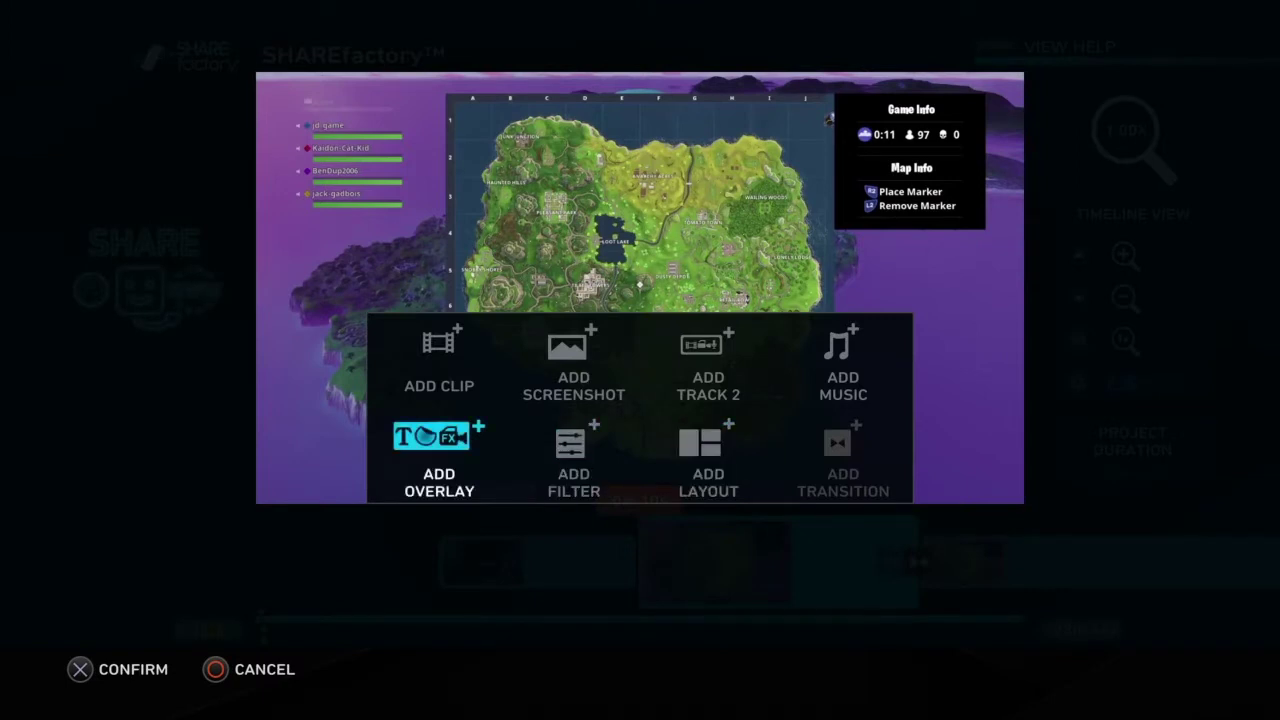
key("Up")
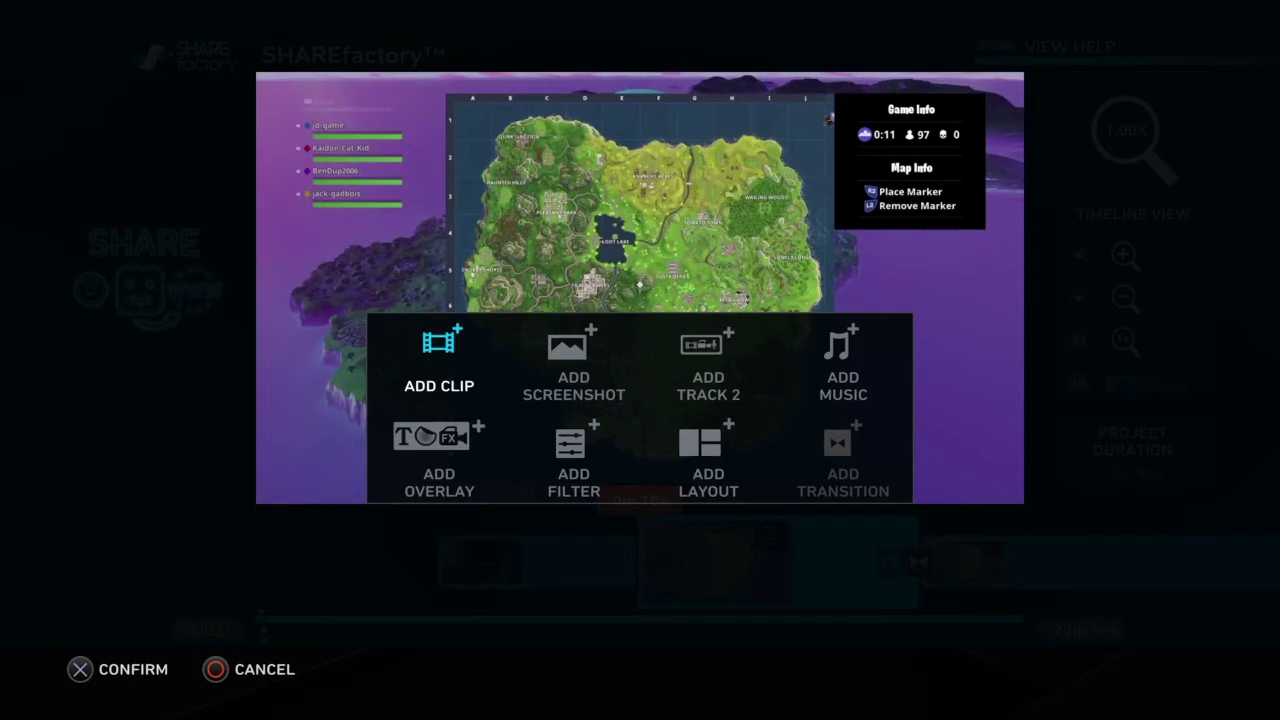
key("Escape")
key("Right")
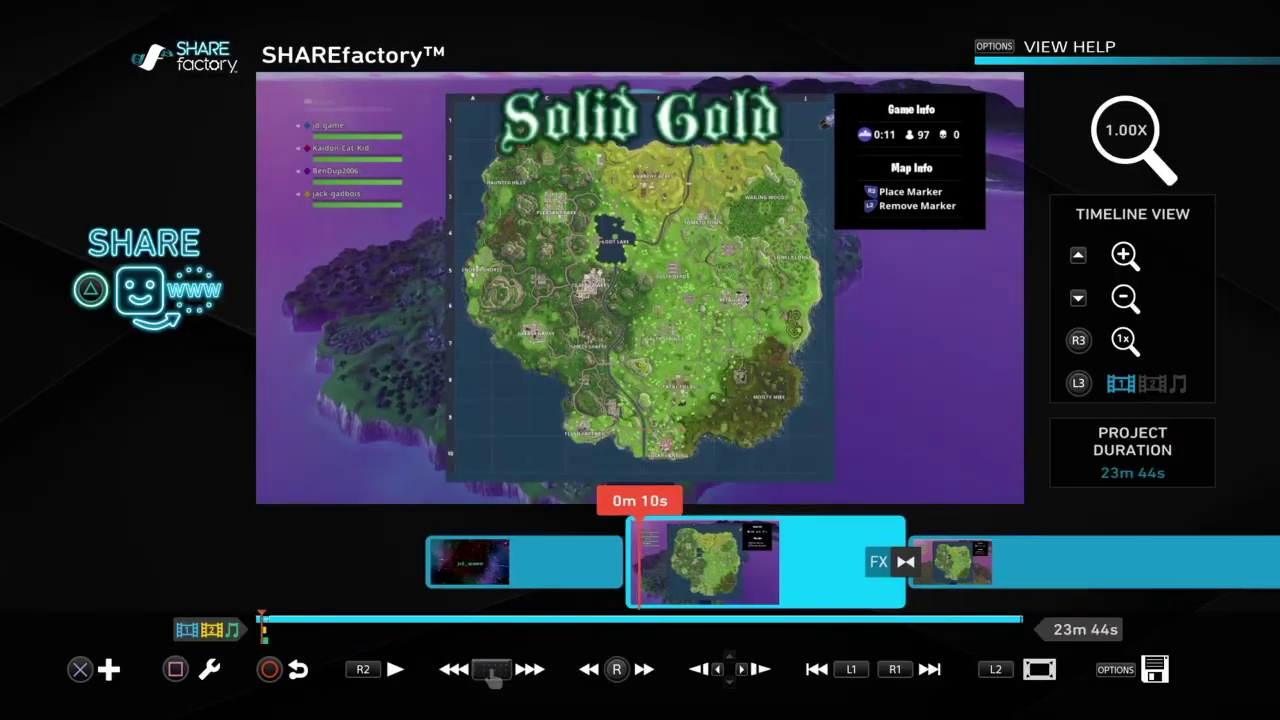
Move the playhead to 23m 40s, at the end of the long gameplay clip, and open the clip choices for adding
key("Page_Down")
key("Page_Down")
key("Left")
key("Left")
key("Left")
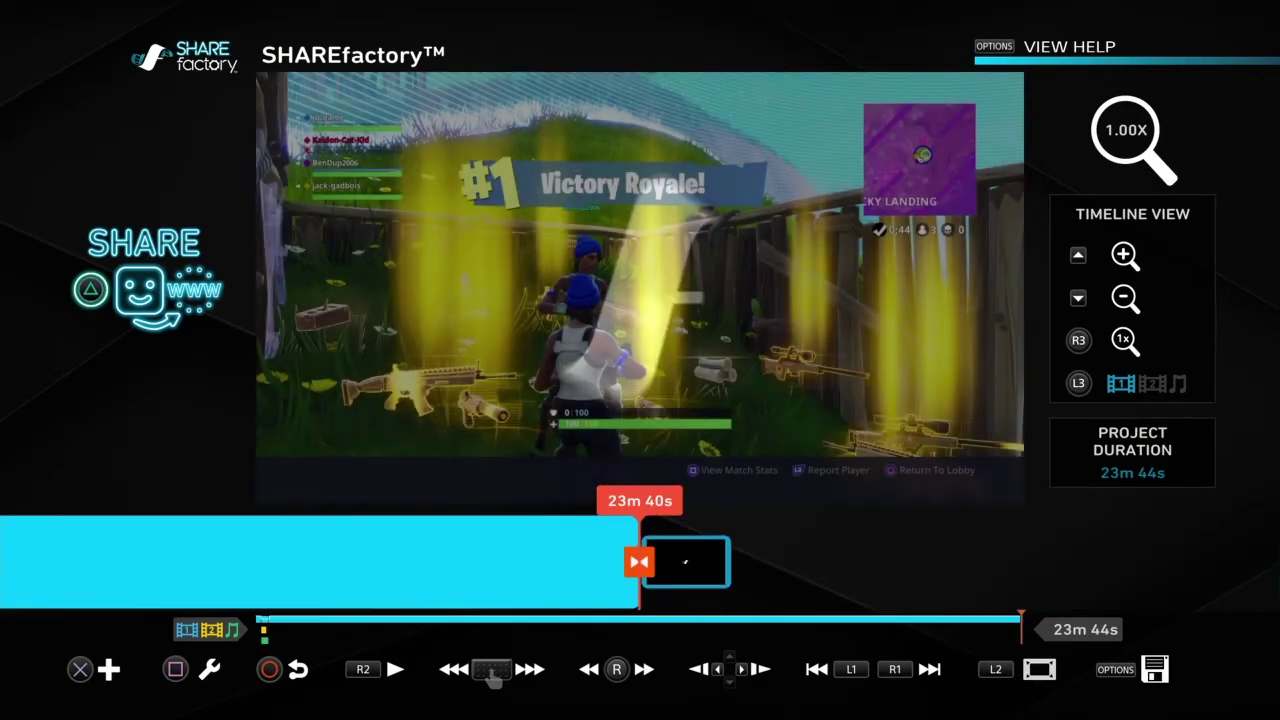
key("Return")
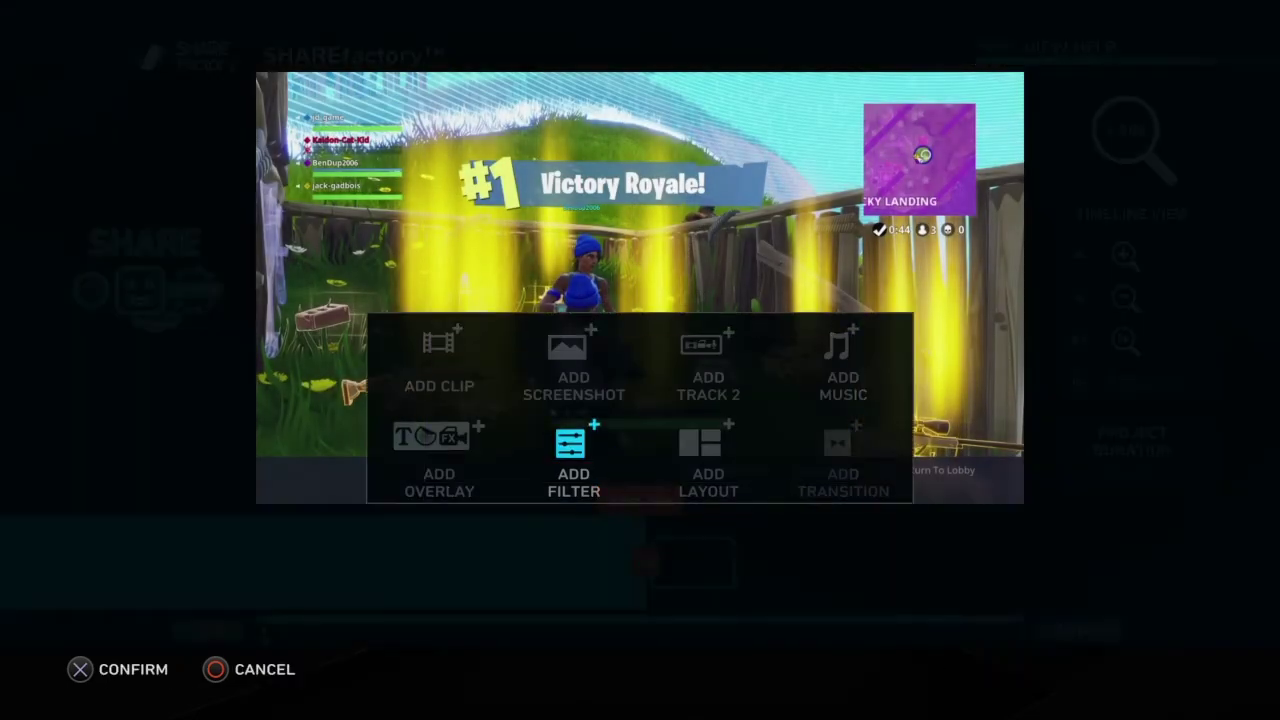
key("Right")
key("Left")
key("Left")
key("Up")
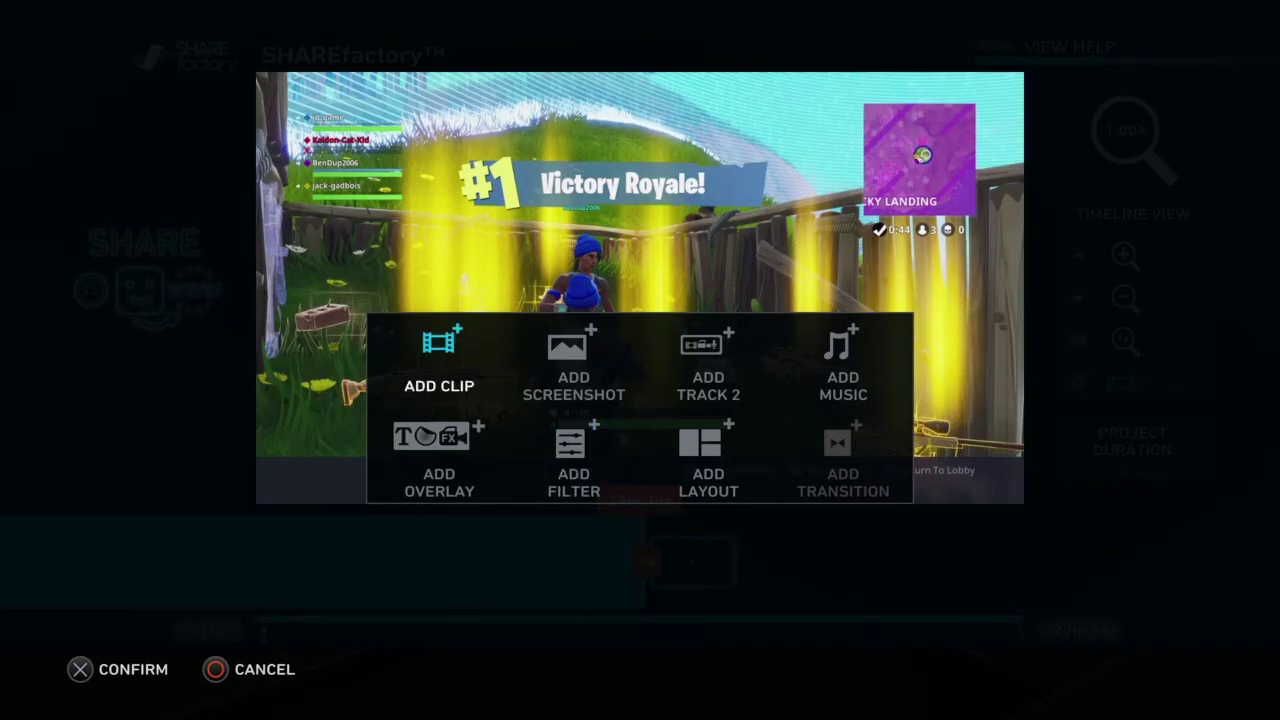
key("Return")
Select the SHAREfactory™ Intro, Title and Outro clips for adding
key("Down")
key("Down")
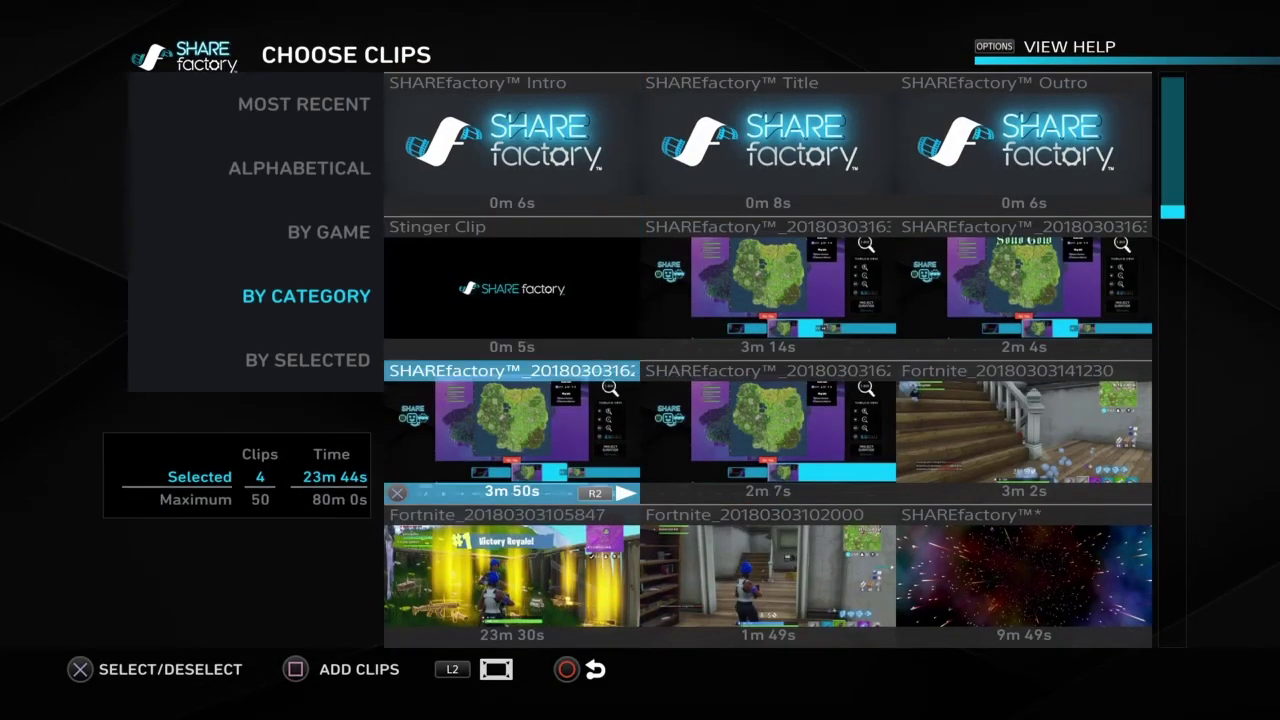
key("Up")
key("Up")
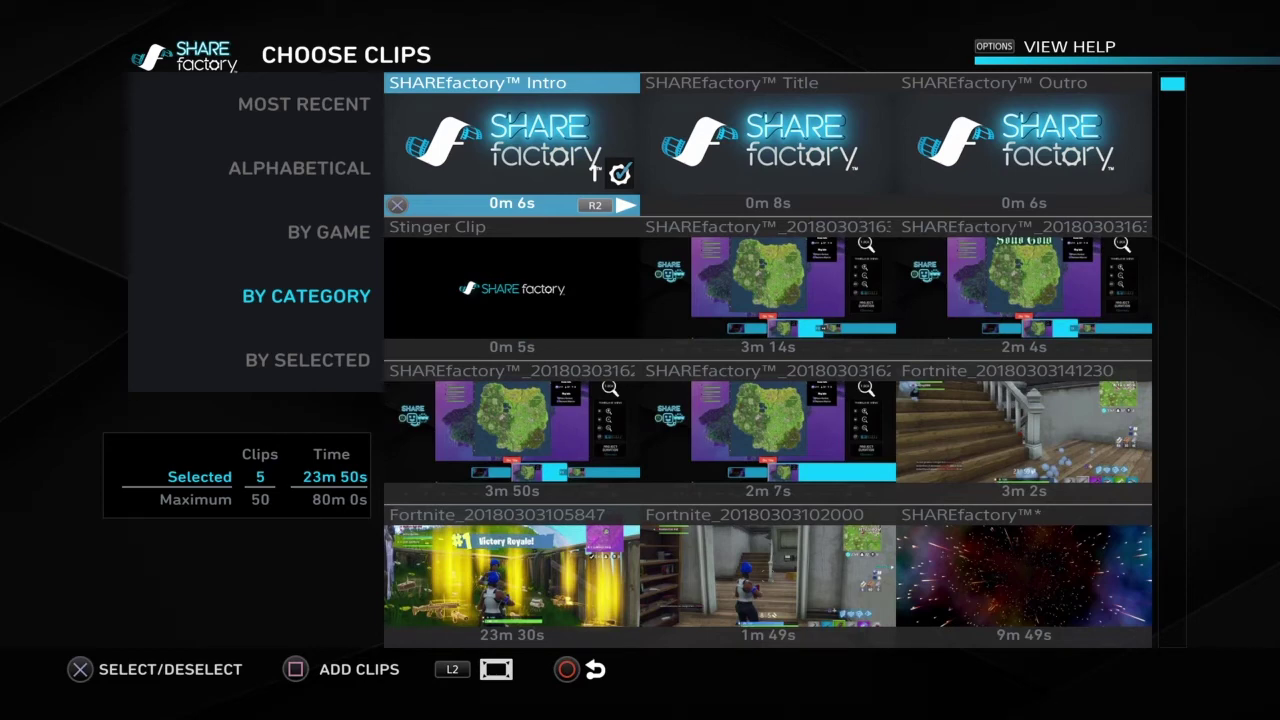
key("Right")
key("Return")
key("Right")
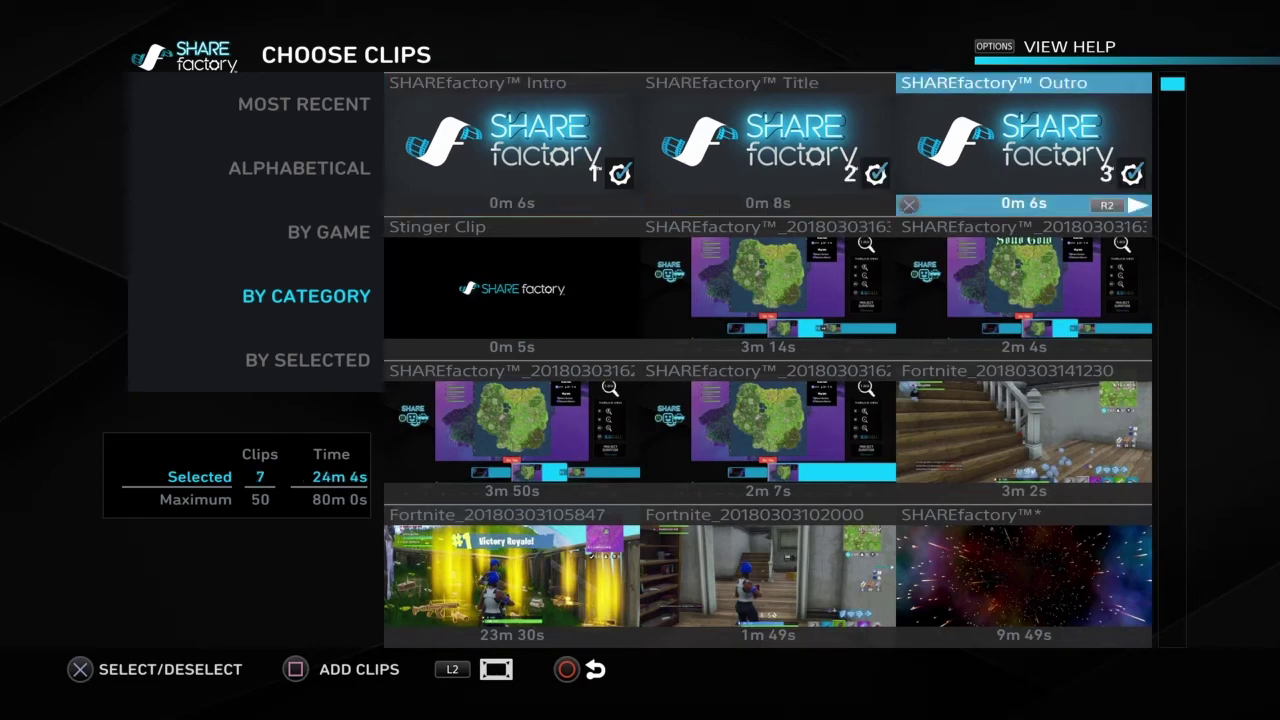
Deselect the SHAREfactory™ Outro, Title and Intro clips again
key("Return")
key("Left")
key("Return")
key("Left")
key("Return")
key("Right")
key("Left")
Insert the SHAREfactory™ Intro clip between the long gameplay clip and the closing clip, at 23m 40s
key("Down")
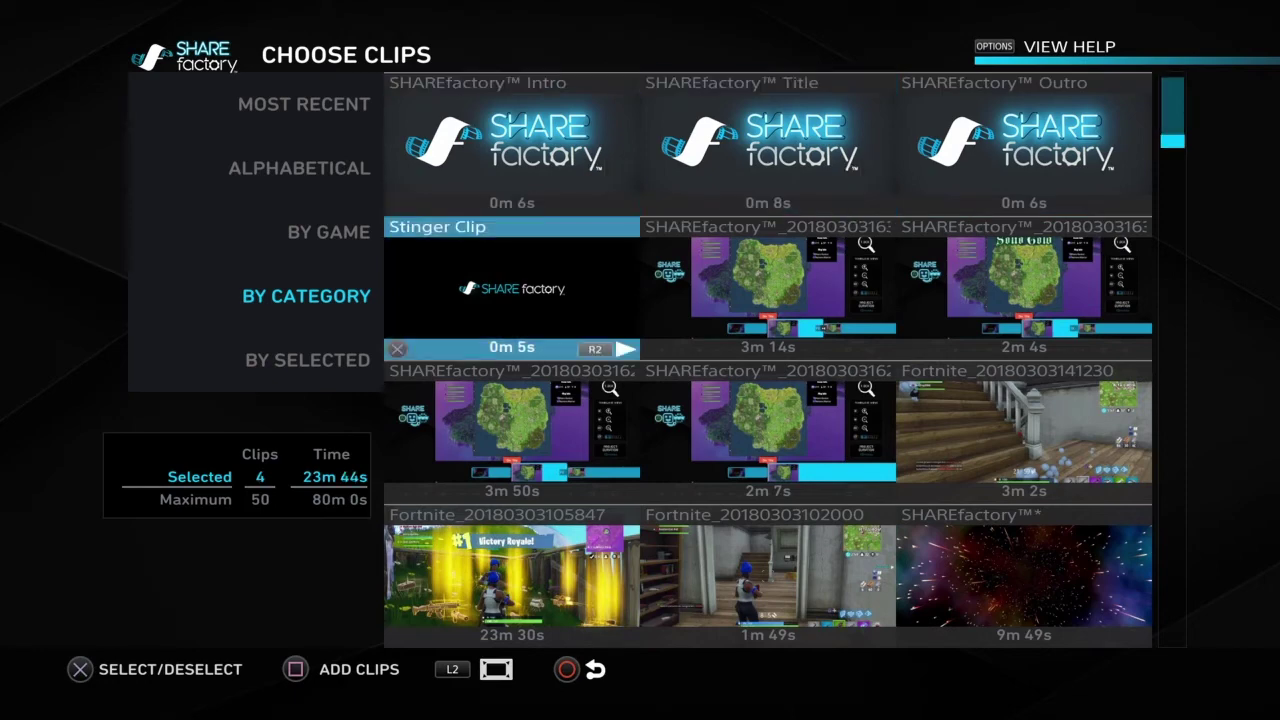
key("Down")
key("Up")
key("Up")
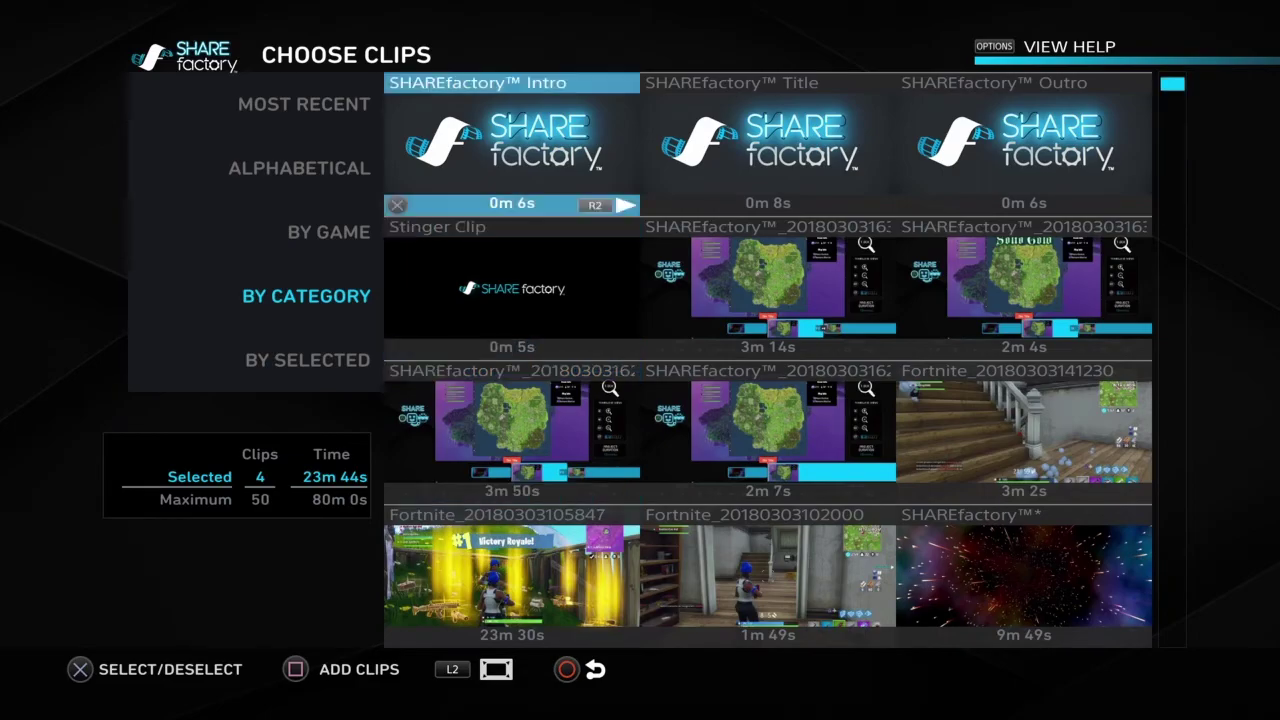
key("Return")
key("Left")
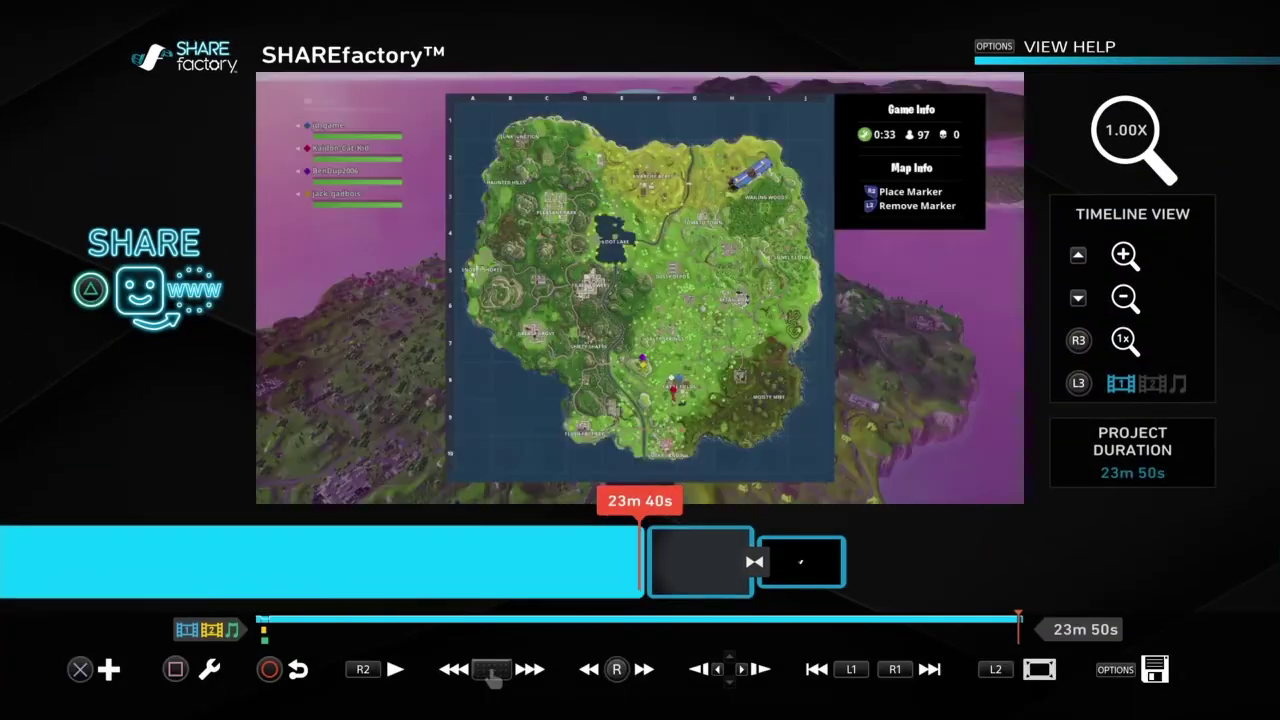
Delete the SHAREfactory™ Intro clip inserted after the long gameplay clip
key("Right")
key("Return")
key("Escape")
key("Return")
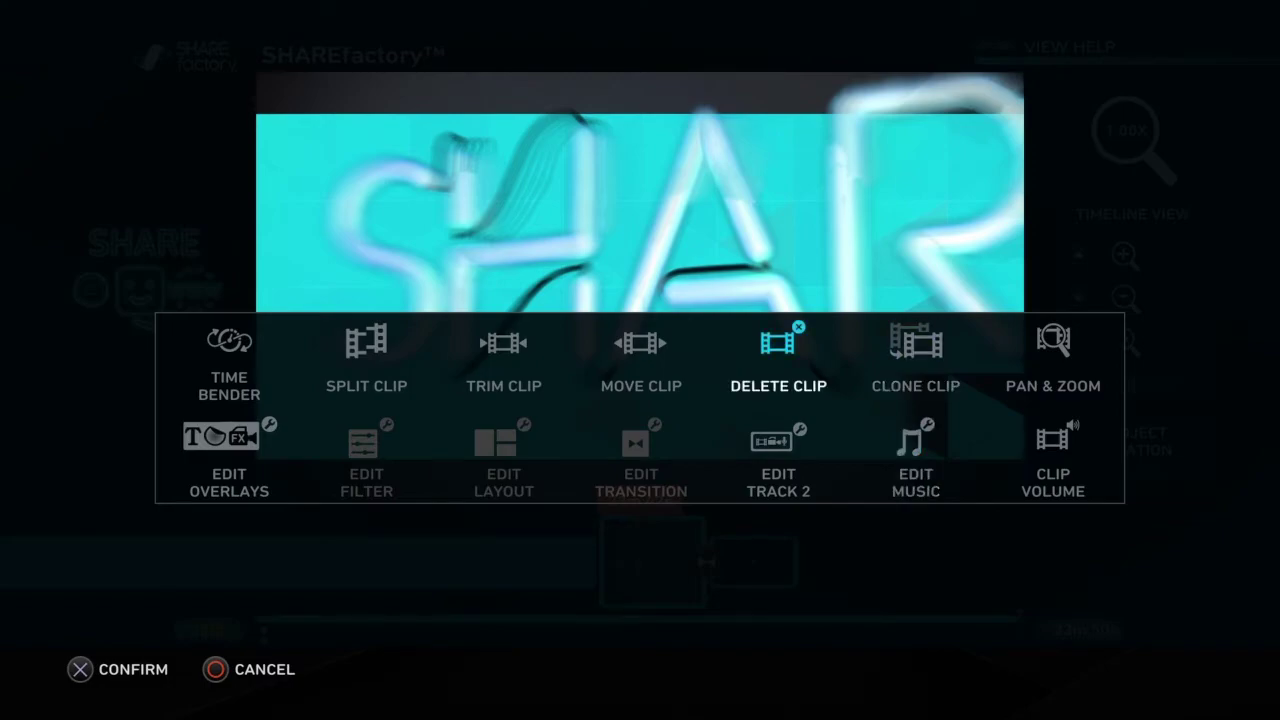
key("Return")
key("Return")
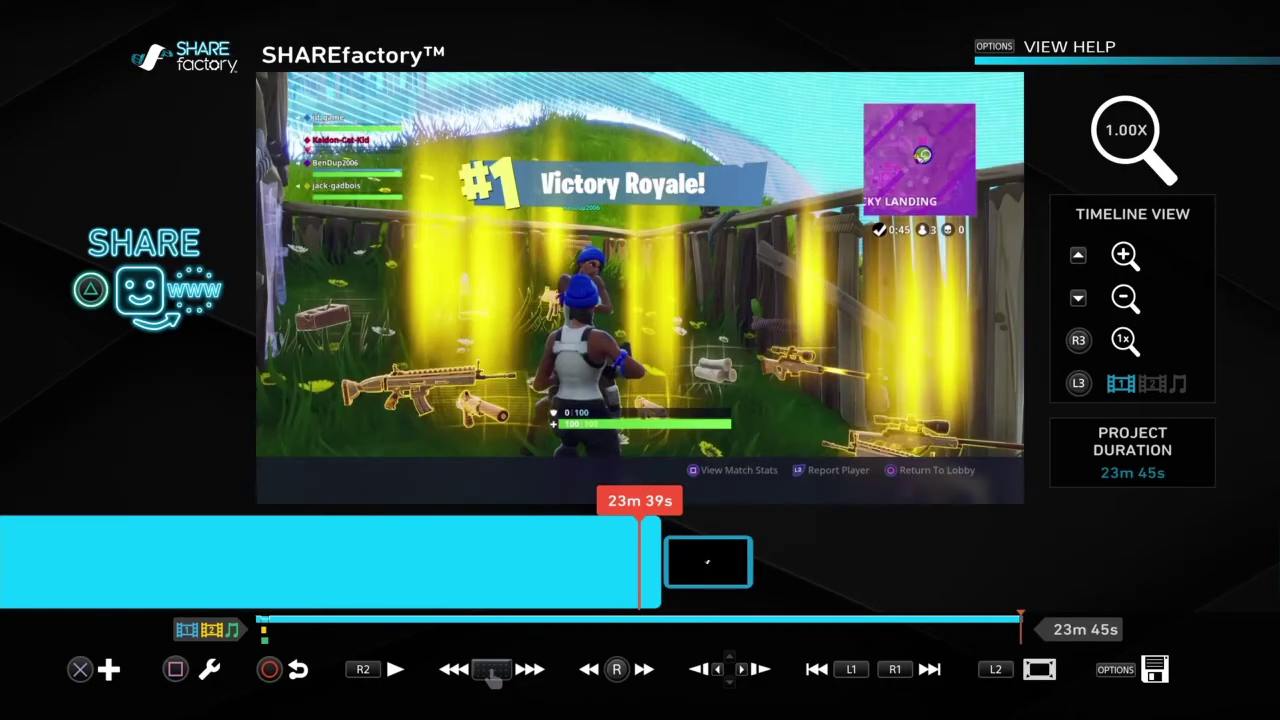
Scrub across the cut between the long gameplay clip and the closing clip, around 23m 40s, to examine it
key("Right")
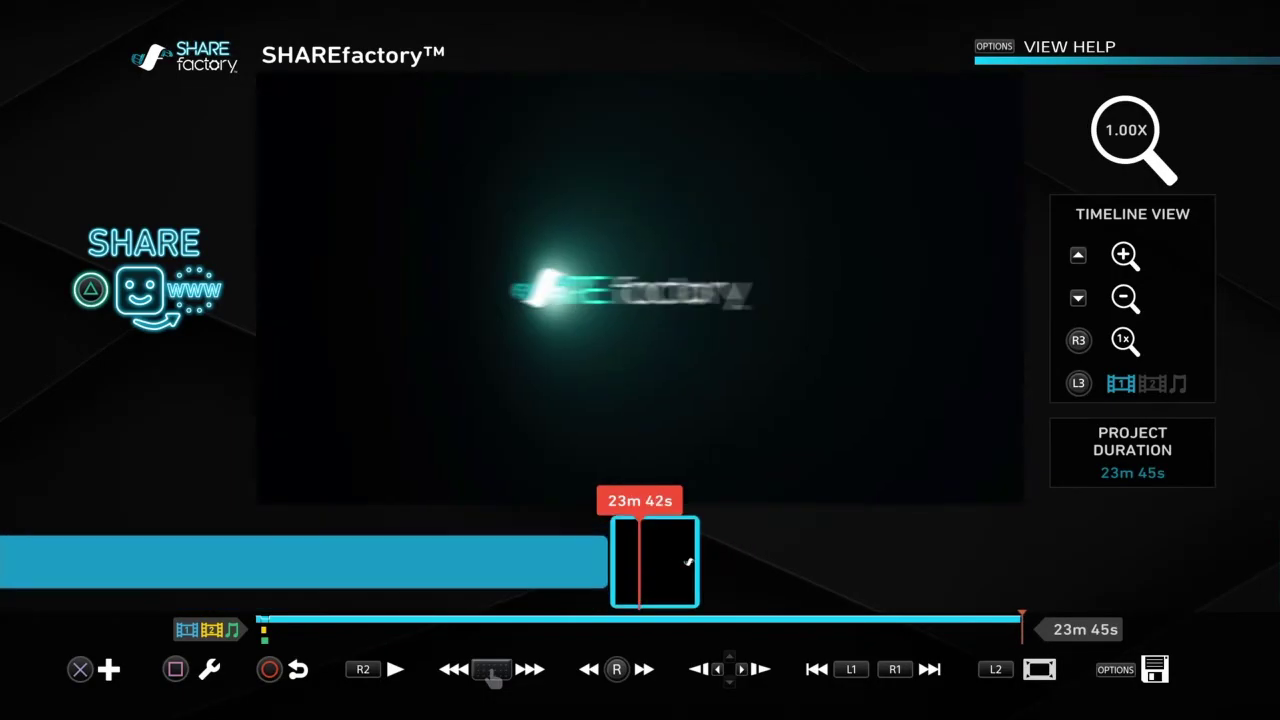
key("Left")
key("Right")
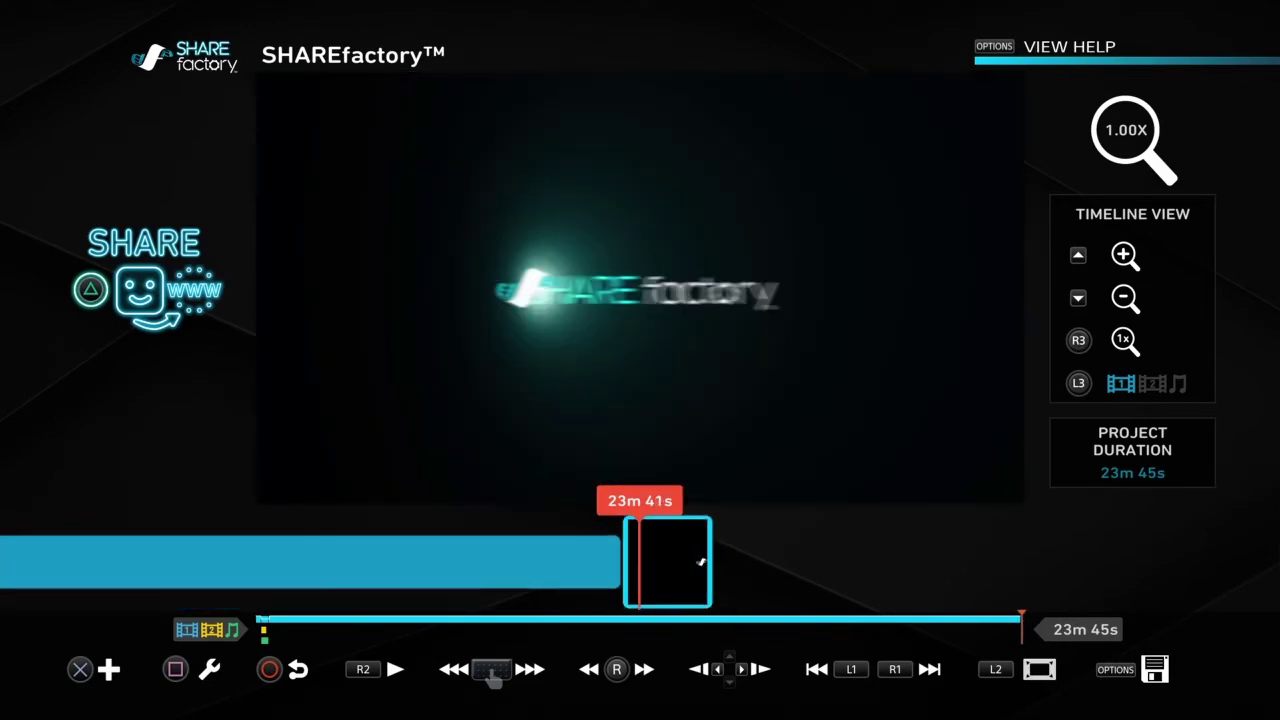
key("Left")
key("Right")
key("Left")
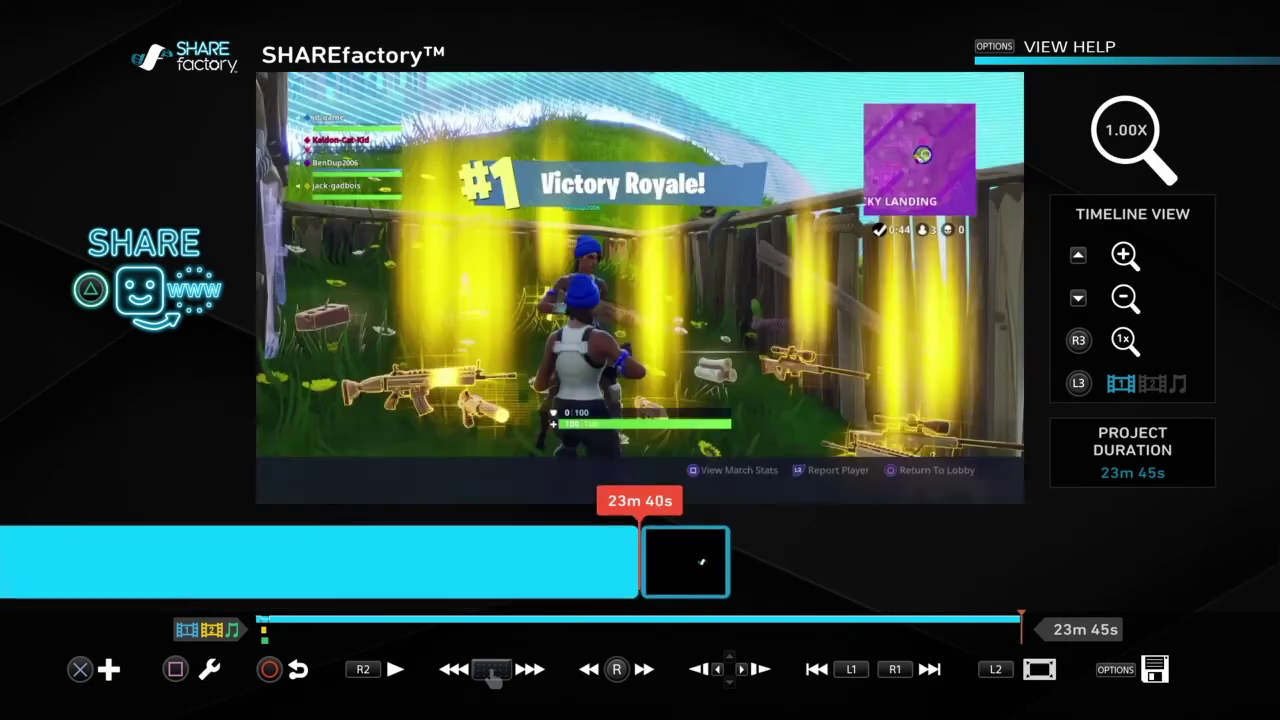
key("Left")
key("Right")
key("Left")
key("Right")
key("Left")
key("Left")
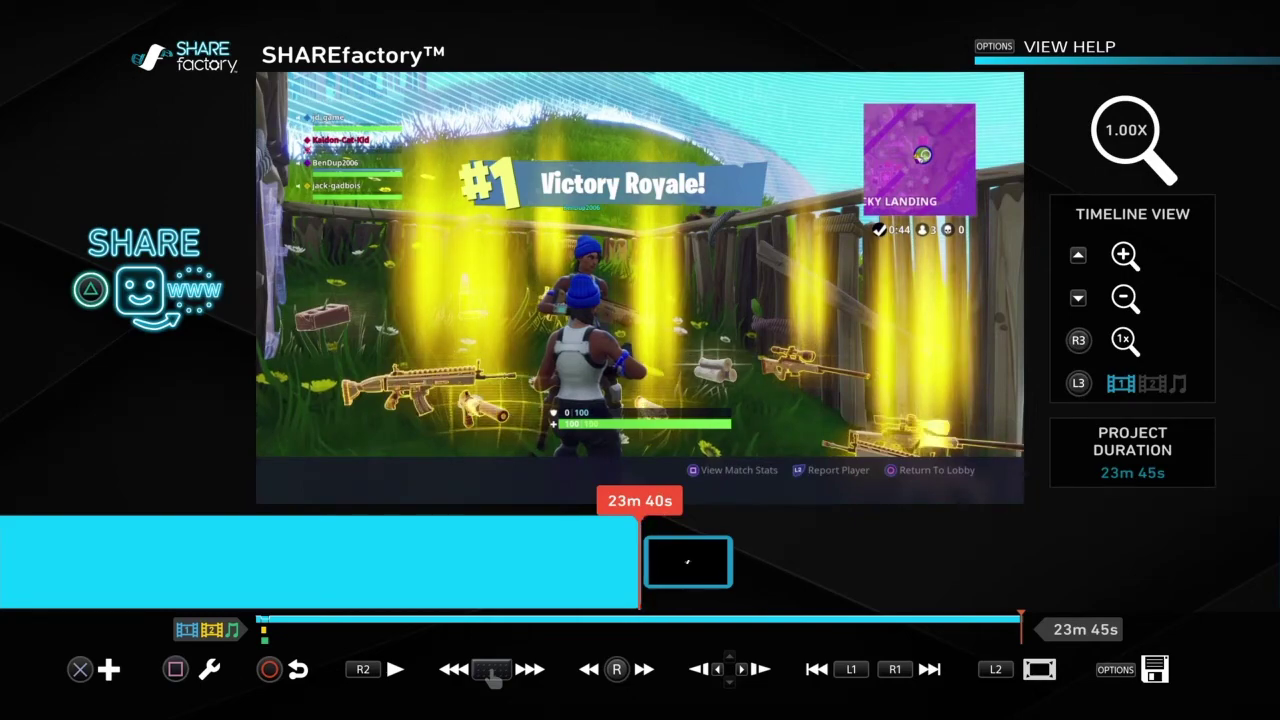
Return the playhead to the start of the first gameplay clip and open the filter choices for it
key("Left")
key("Left")
key("Return")
key("Return")
key("Down")
key("Right")
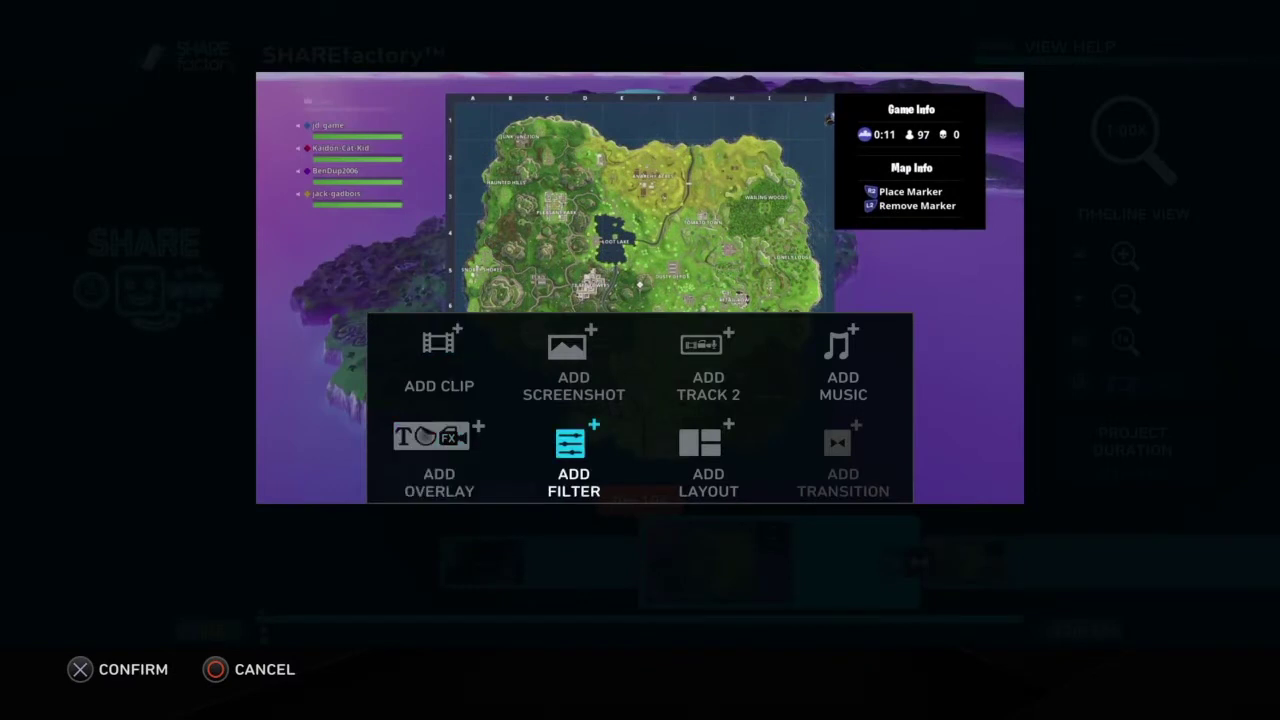
key("Return")
Browse the previews across all filters, from Blur and Inverted to Black & White, to compare the available effects
key("Down")
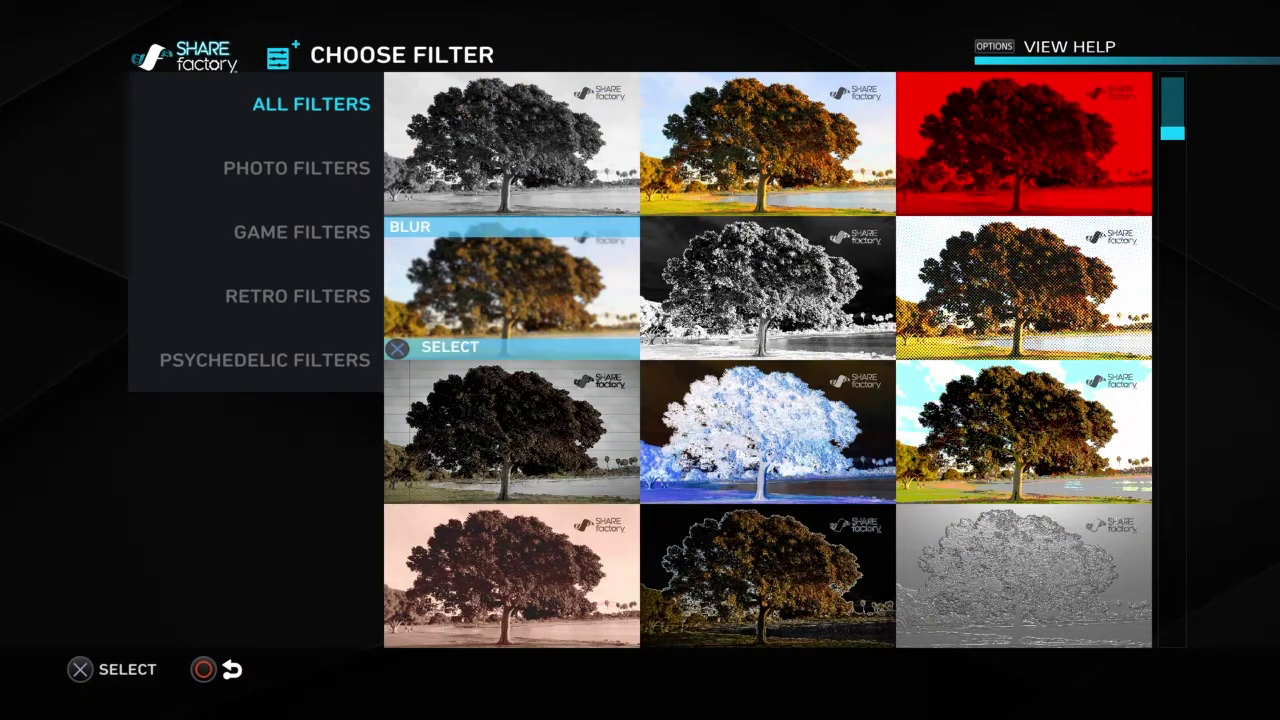
key("Up")
key("Right")
key("Right")
key("Down")
key("Left")
key("Up")
key("Down")
key("Down")
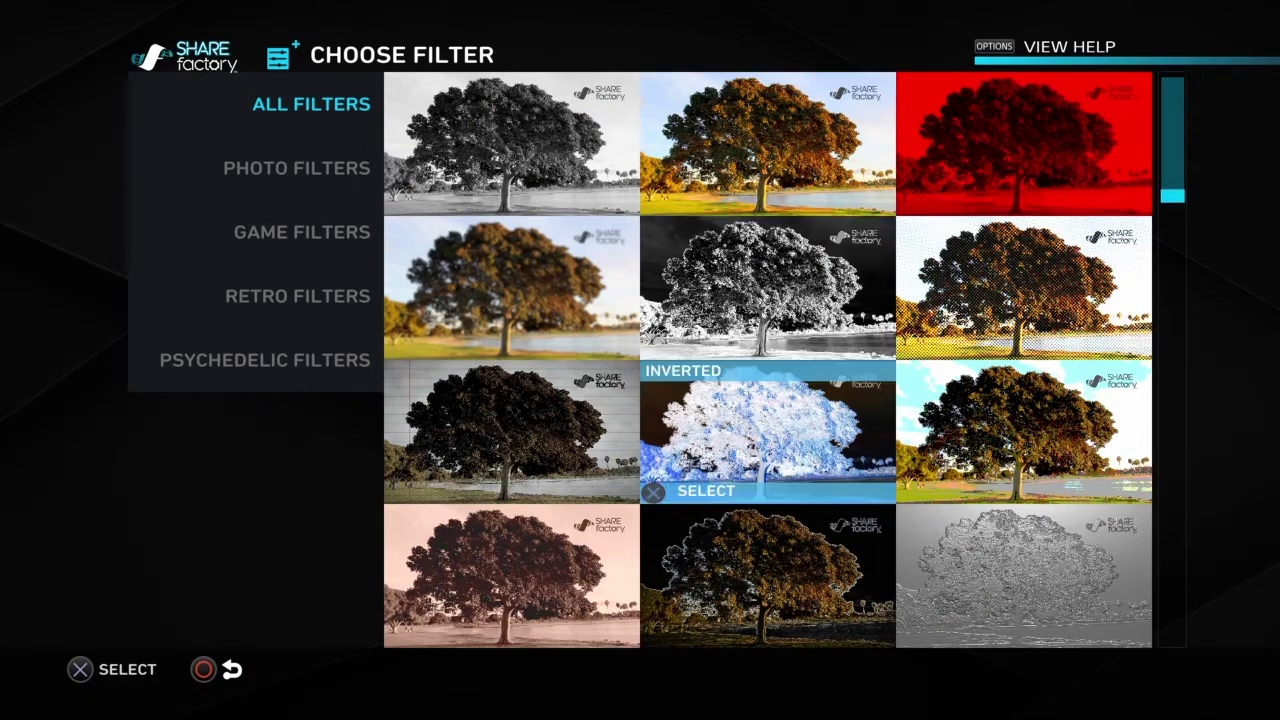
key("Down")
key("Down")
key("Left")
key("Up")
key("Up")
key("Up")
key("Up")
key("Down")
key("Right")
key("Down")
key("Up")
key("Up")
key("Right")
key("Left")
key("Left")
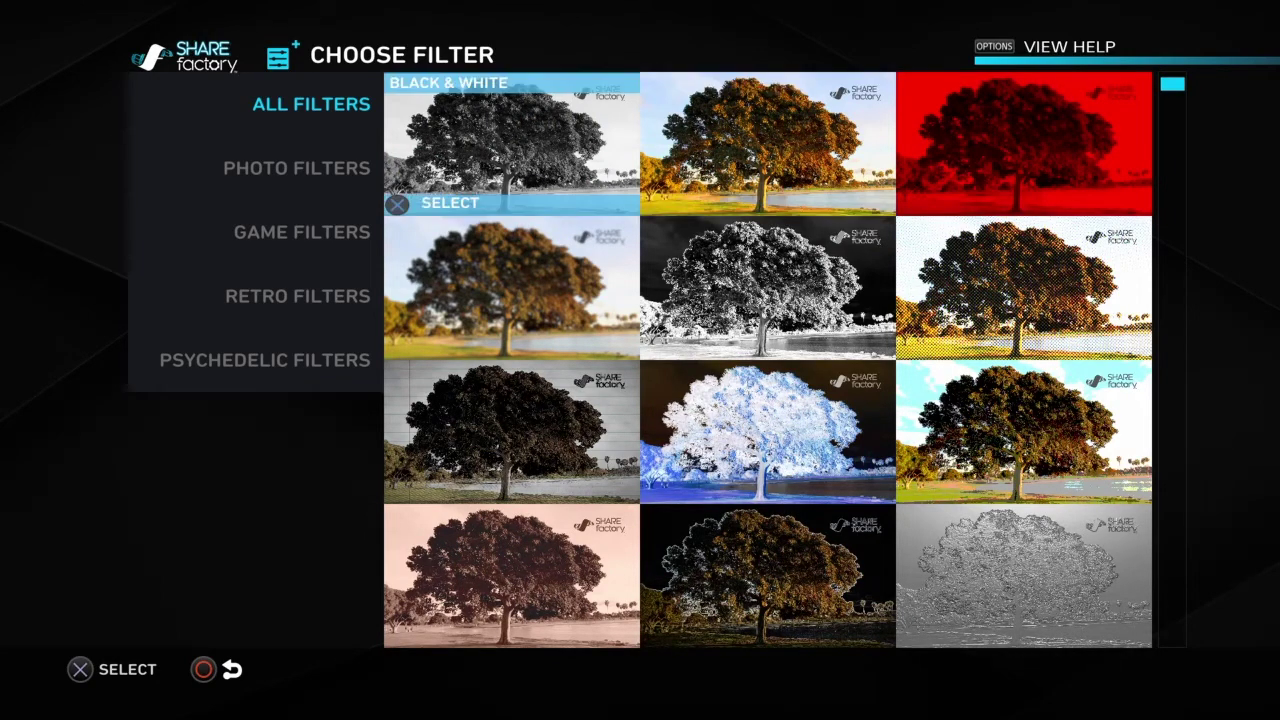
Apply the Black & White filter to the first gameplay clip
key("Right")
key("Right")
key("Left")
key("Left")
key("Return")
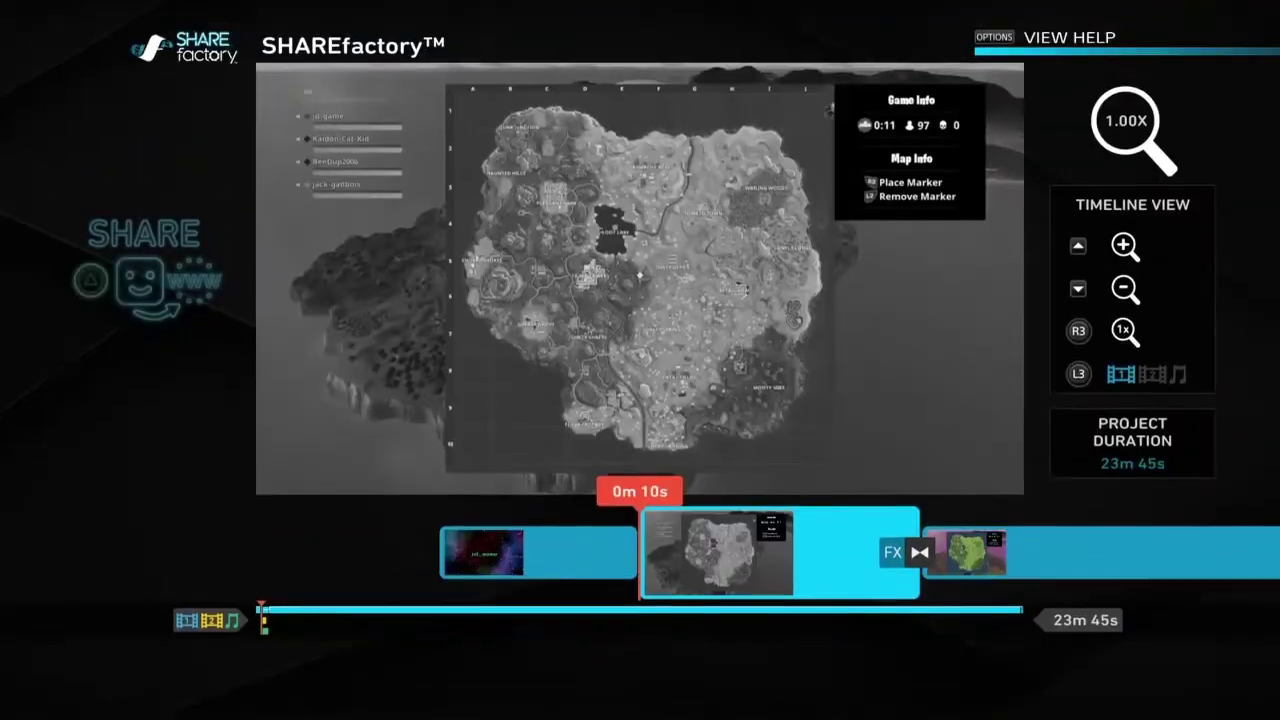
Play the start of the black-and-white gameplay clip and advance to about 0m 15s to preview the filter
key("space")
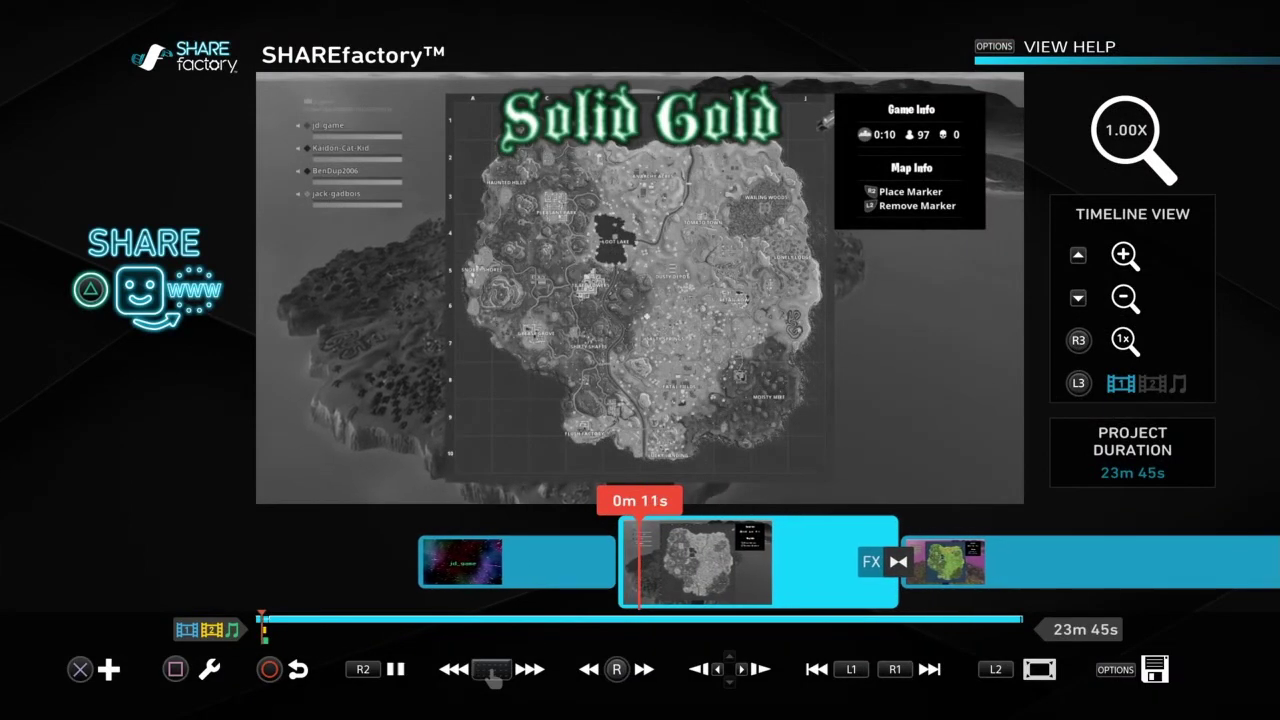
key("space")
key("Right")
key("Left")
key("Left")
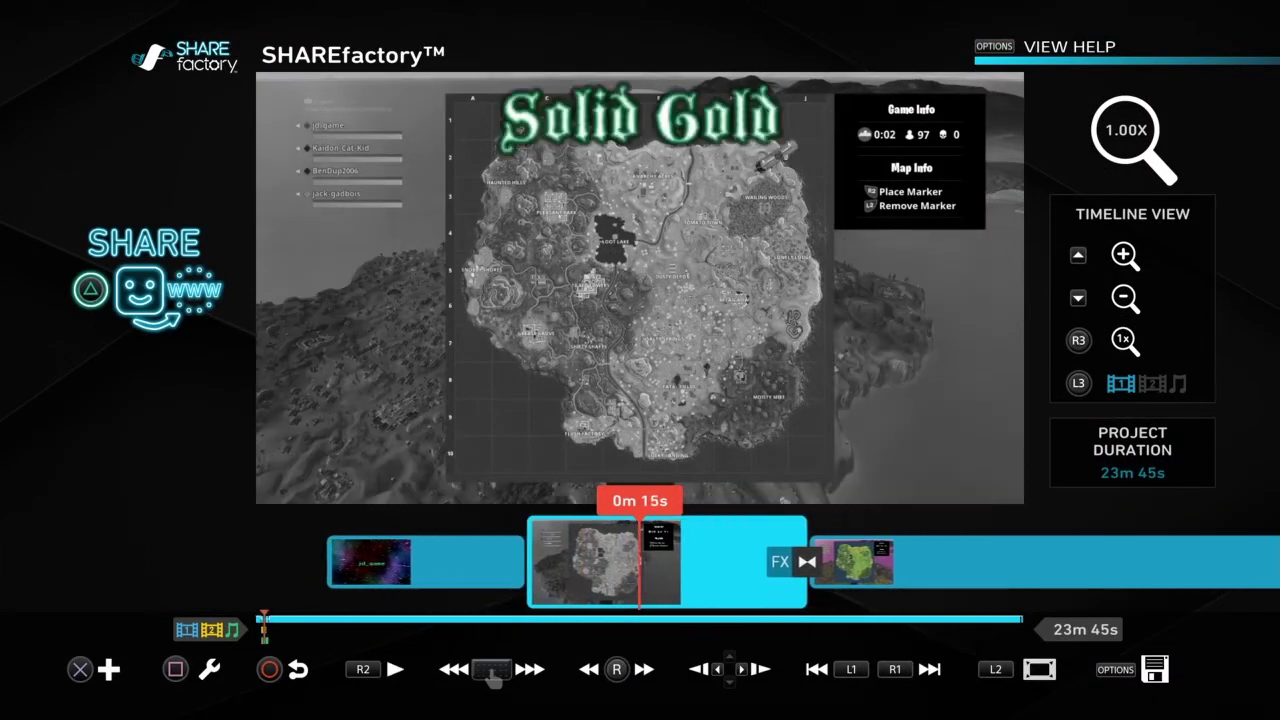
Scrub across the transition at the end of the filtered clip, around 0m 24s, to compare filtered and unfiltered footage
key("Right")
key("Left")
key("Left")
key("Left")
key("Right")
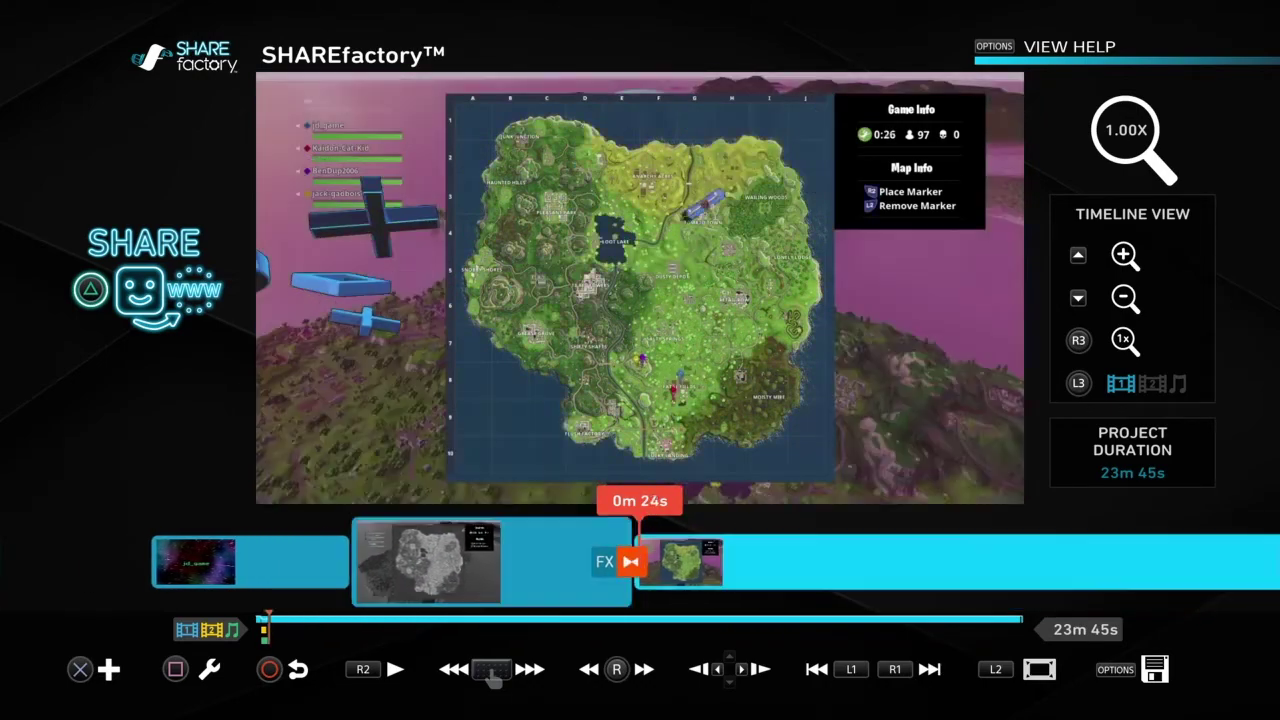
key("Left")
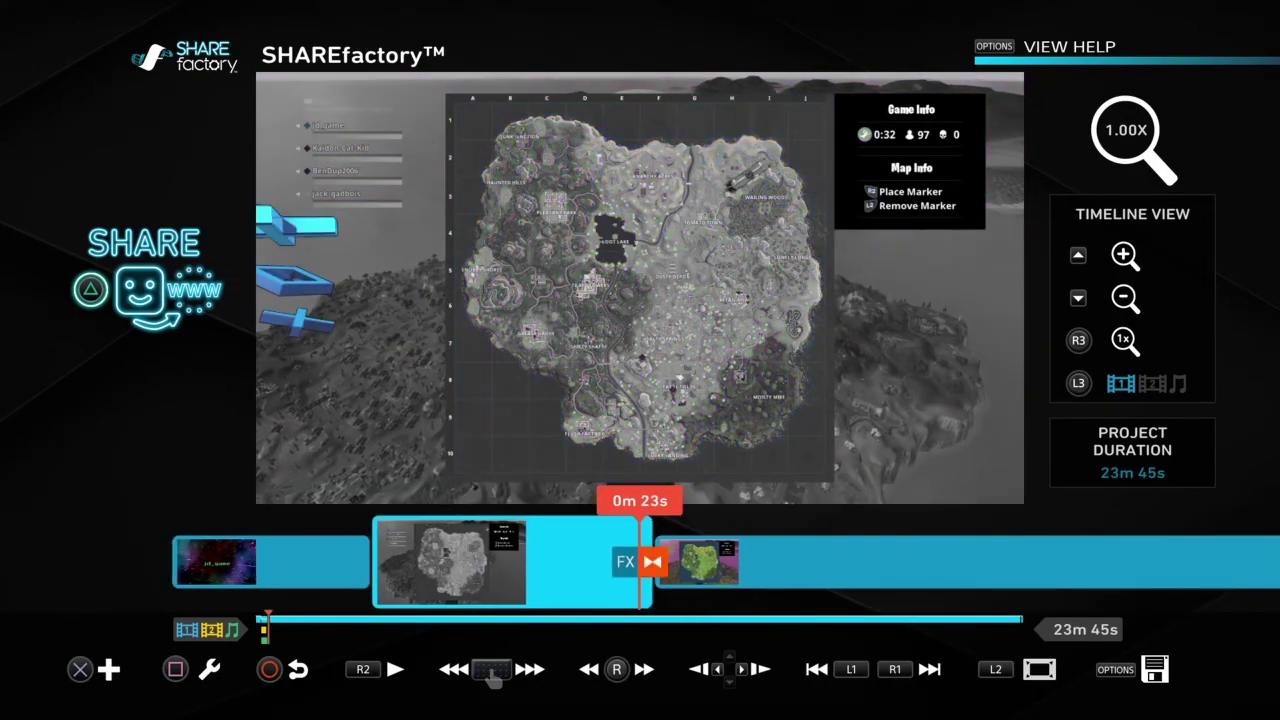
key("Right")
key("Left")
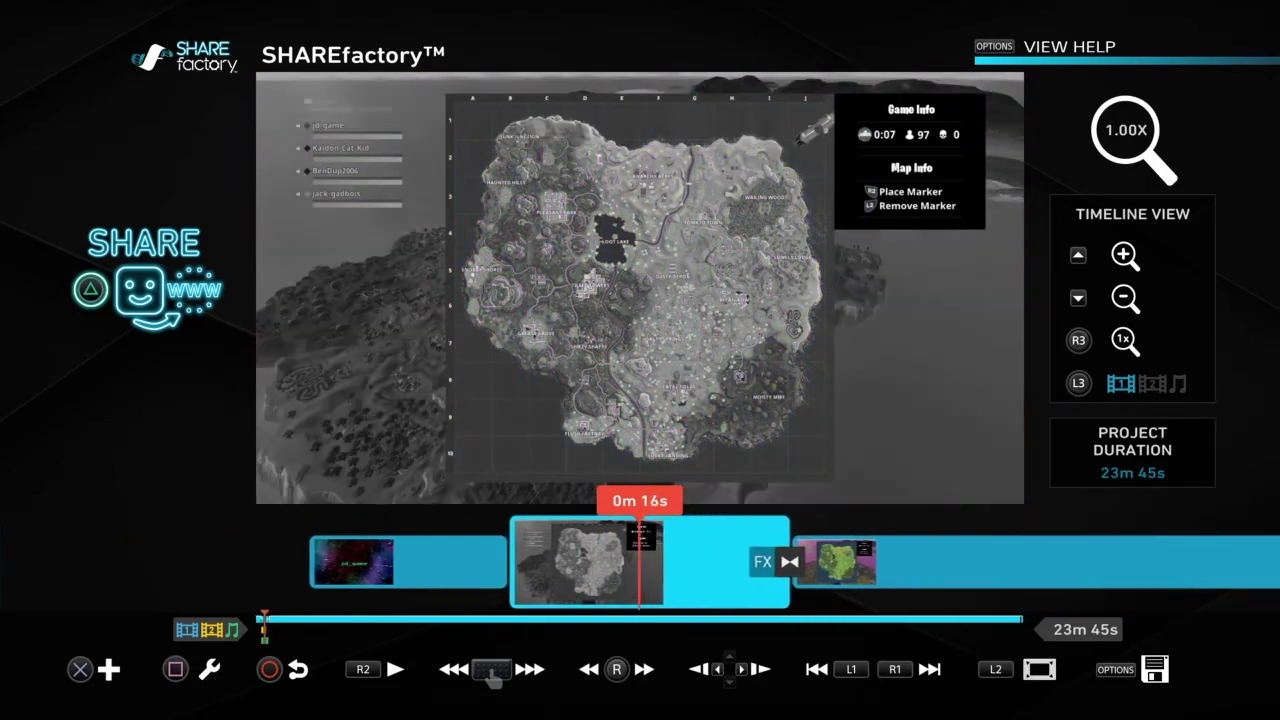
key("Right")
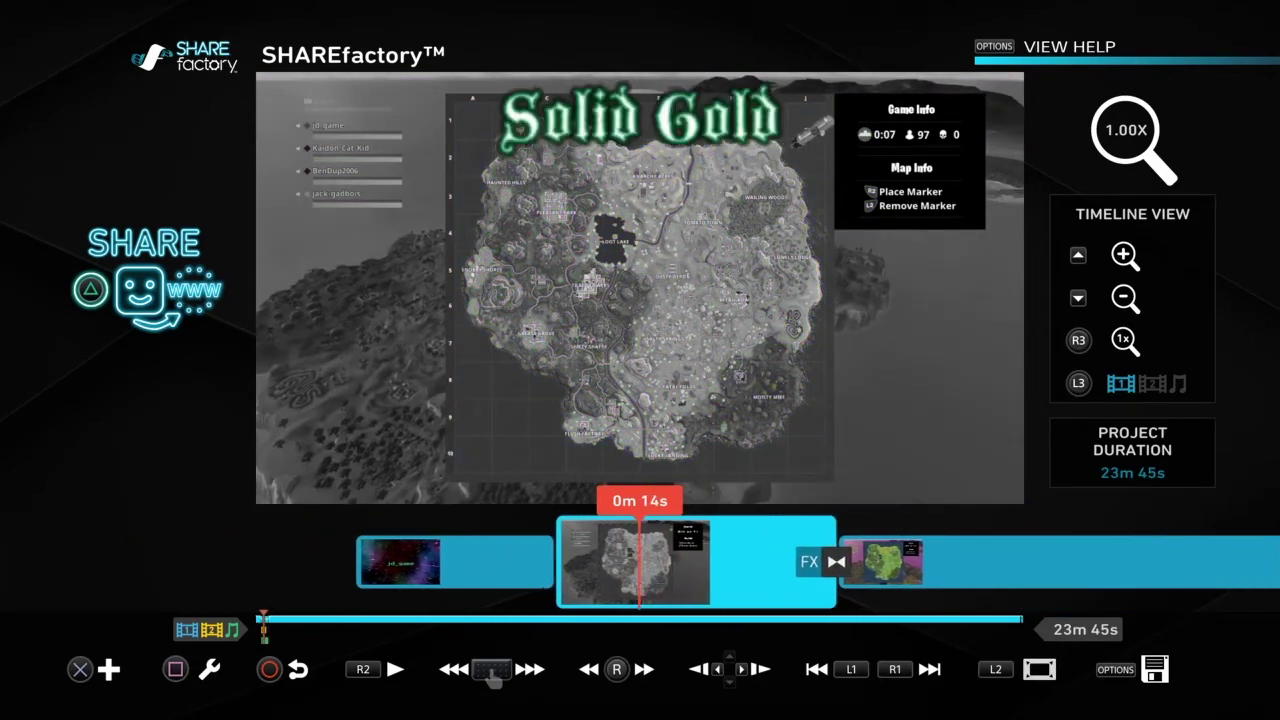
key("Left")
key("Left")
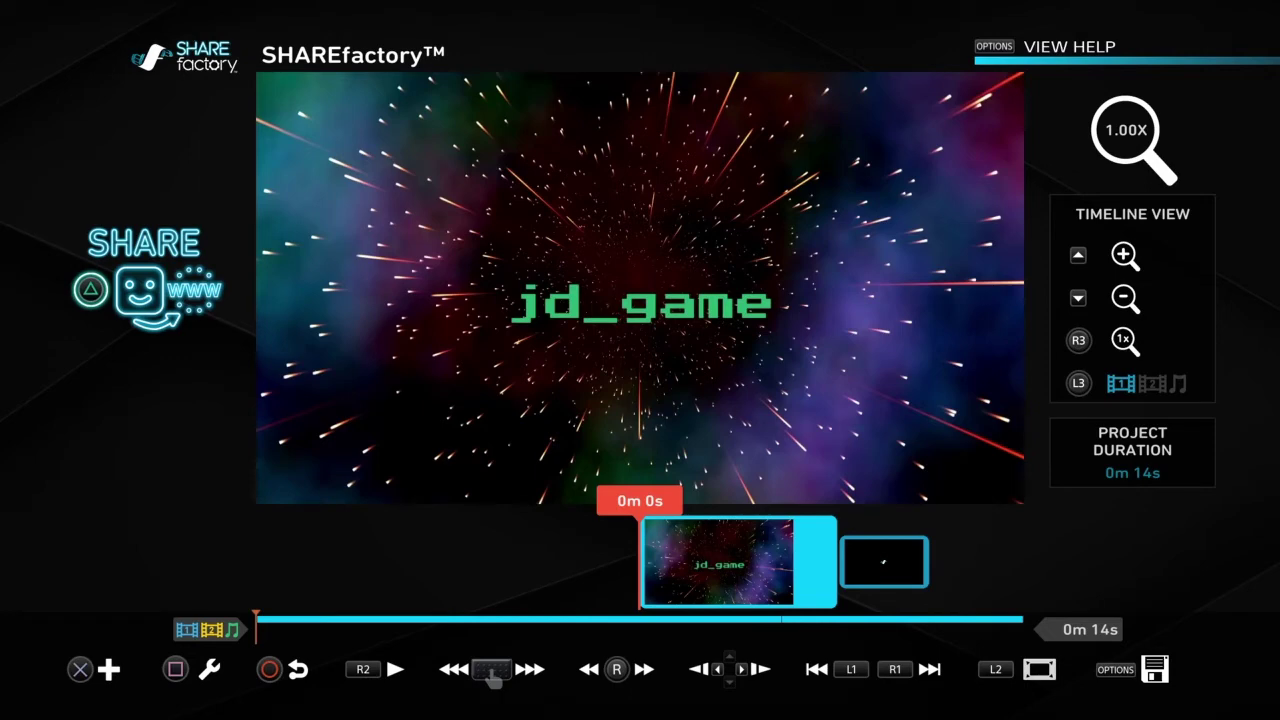
In the 14-second intro project, play the title clip from the start and advance to about 0m 5s
key("space")
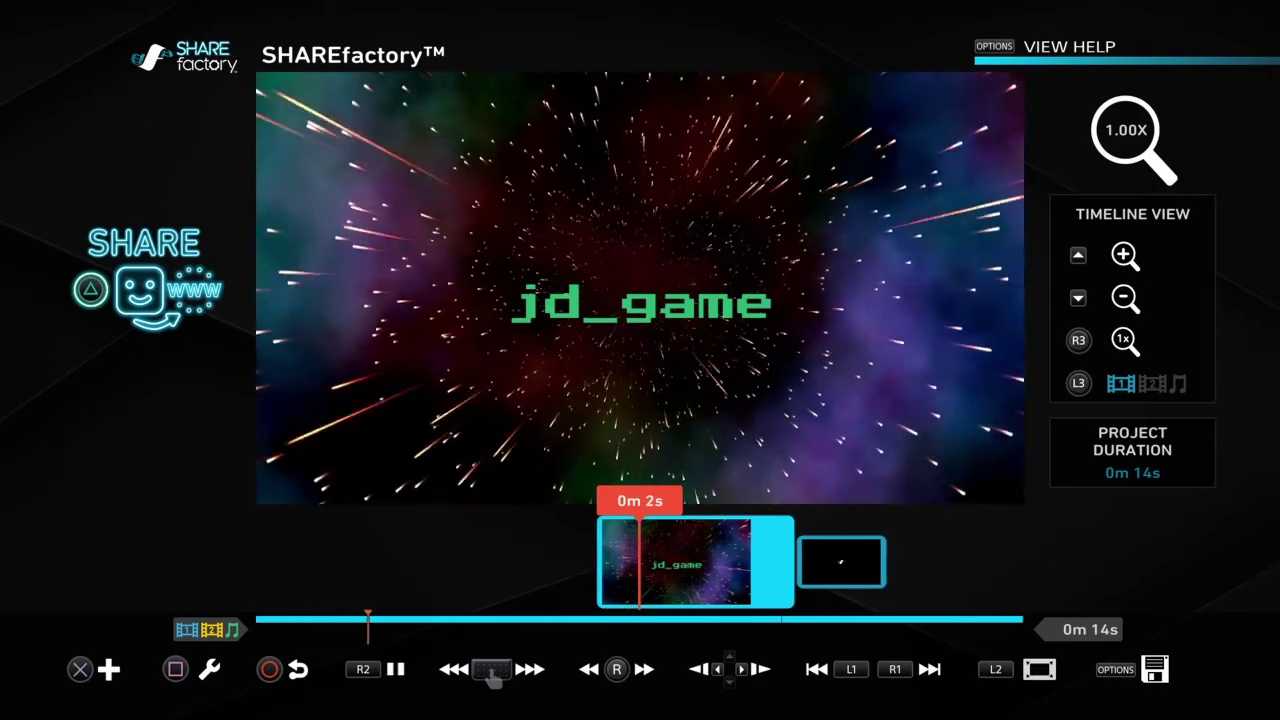
key("space")
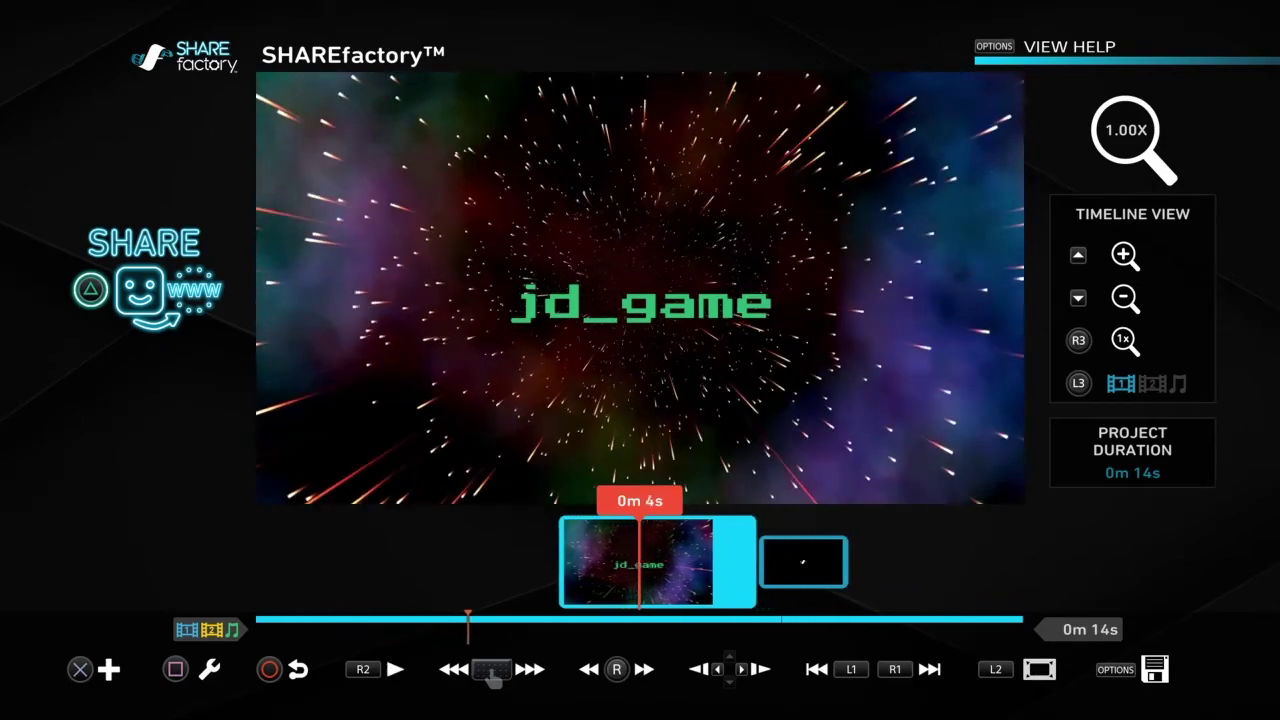
key("Left")
key("Right")
key("Right")
key("Right")
key("Right")
key("Right")
key("Right")
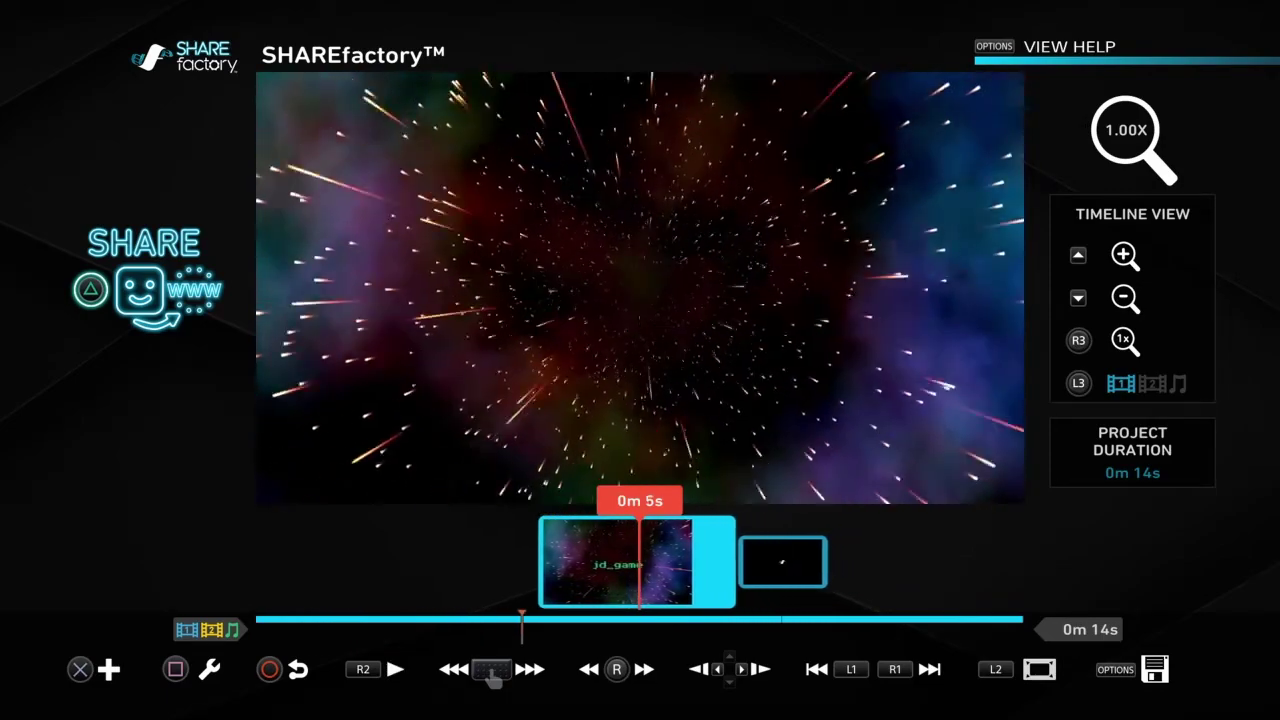
Scrub back and forth around 0m 5s in the intro's title clip to examine the change between its text overlays
key("Left")
key("Left")
key("Left")
key("Left")
key("Left")
key("Left")
key("Left")
key("Left")
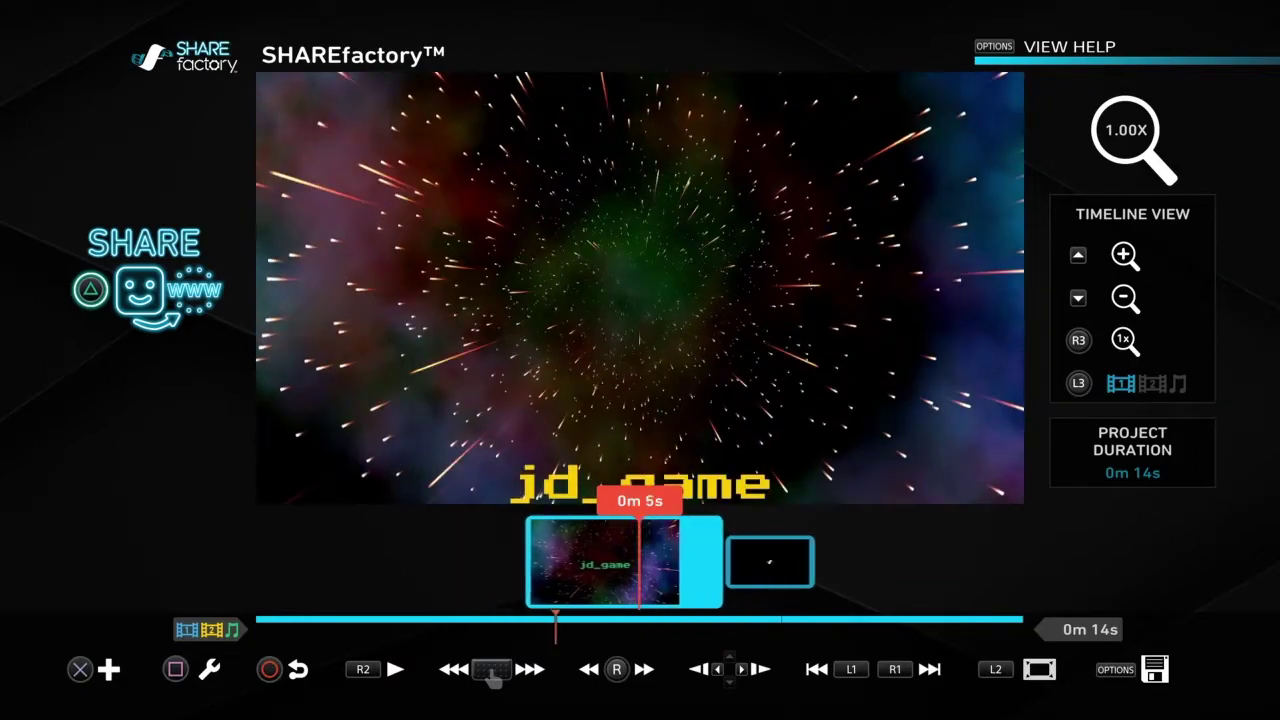
key("Right")
key("Right")
key("Right")
key("Left")
key("Left")
key("Left")
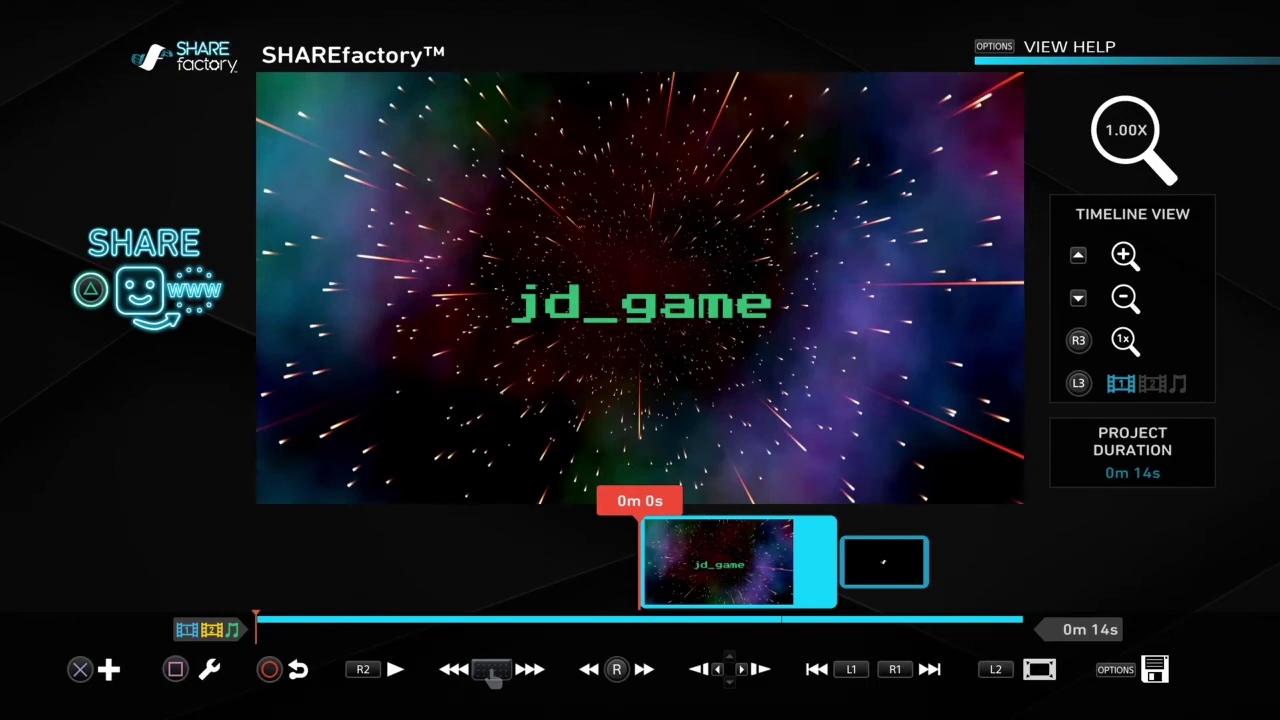
Move the playhead to the end of the title clip, about 0m 9s, and open the screenshot choices
key("Right")
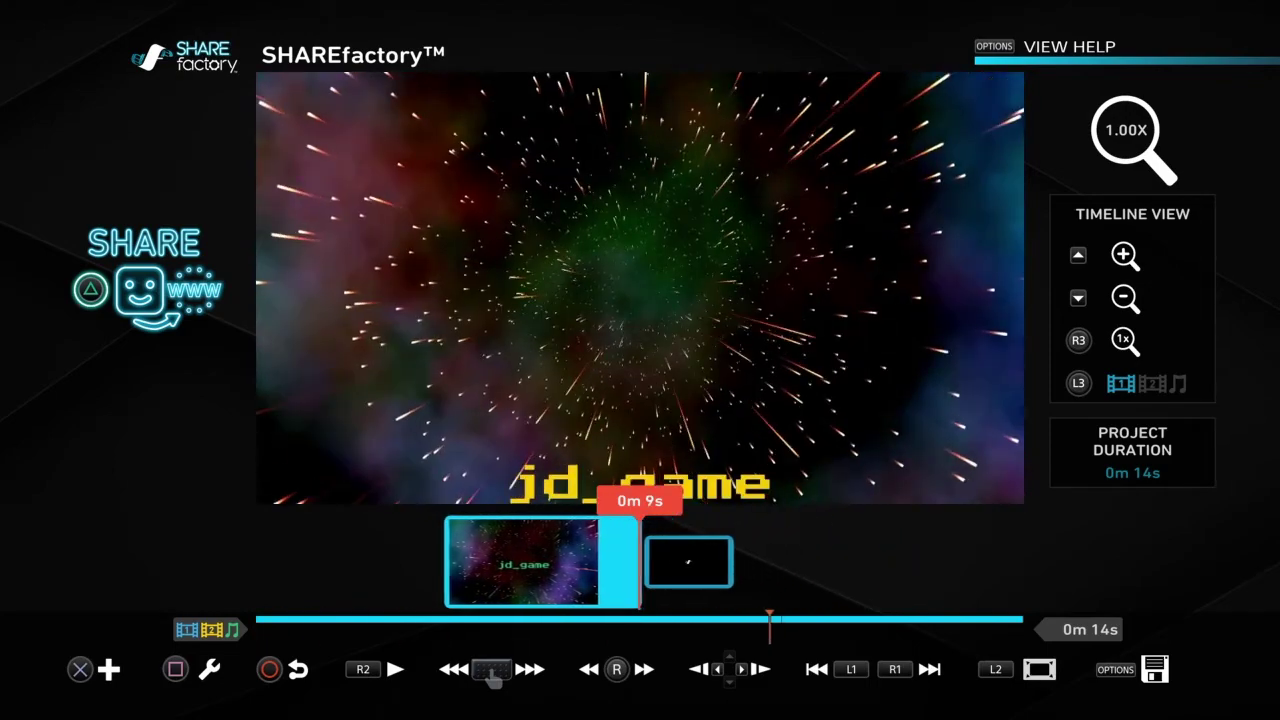
key("Left")
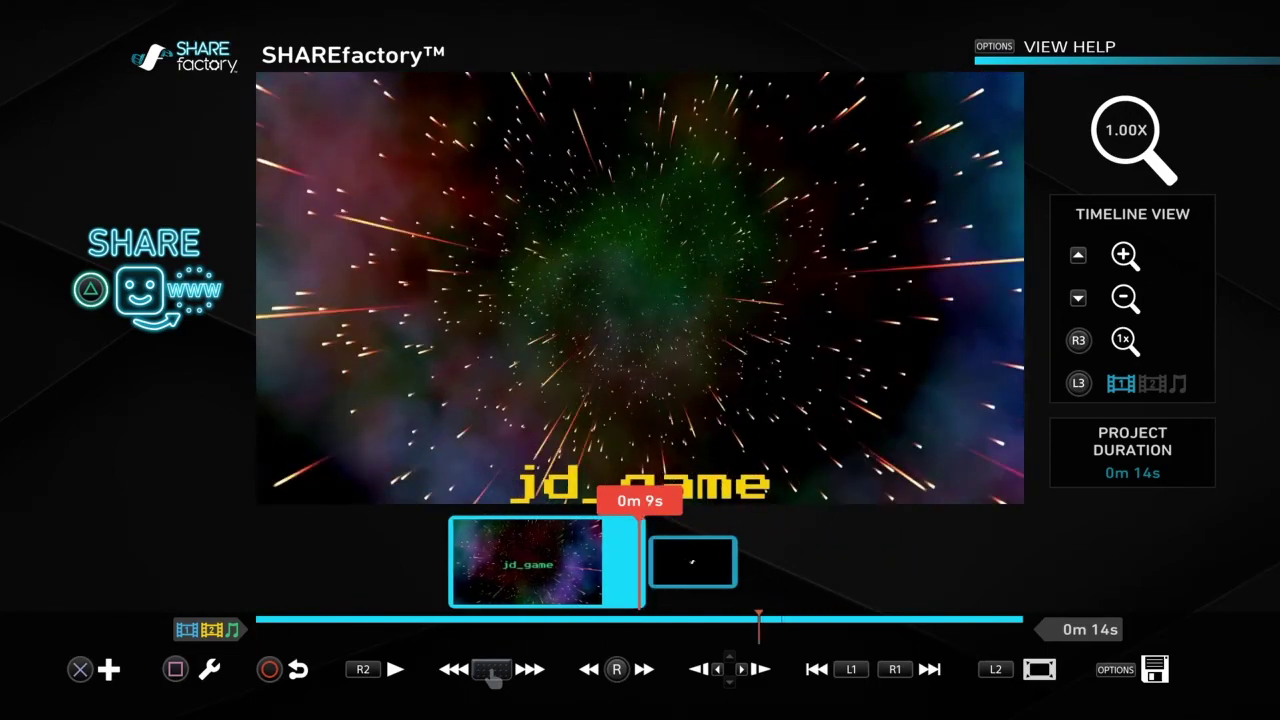
key("Return")
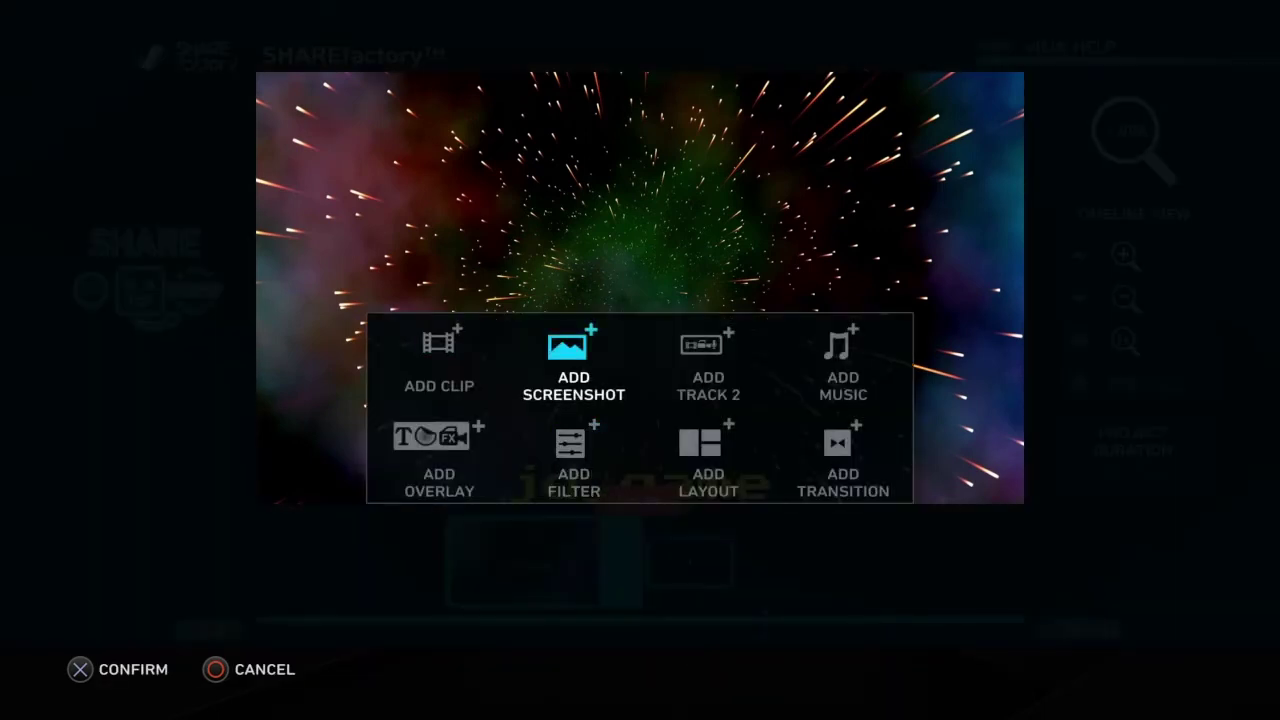
key("Return")
Browse the built-in backgrounds by category, including SHAREfactory™ Art, Head Cube, Eclipse and Cloud
key("Down")
key("Down")
key("Down")
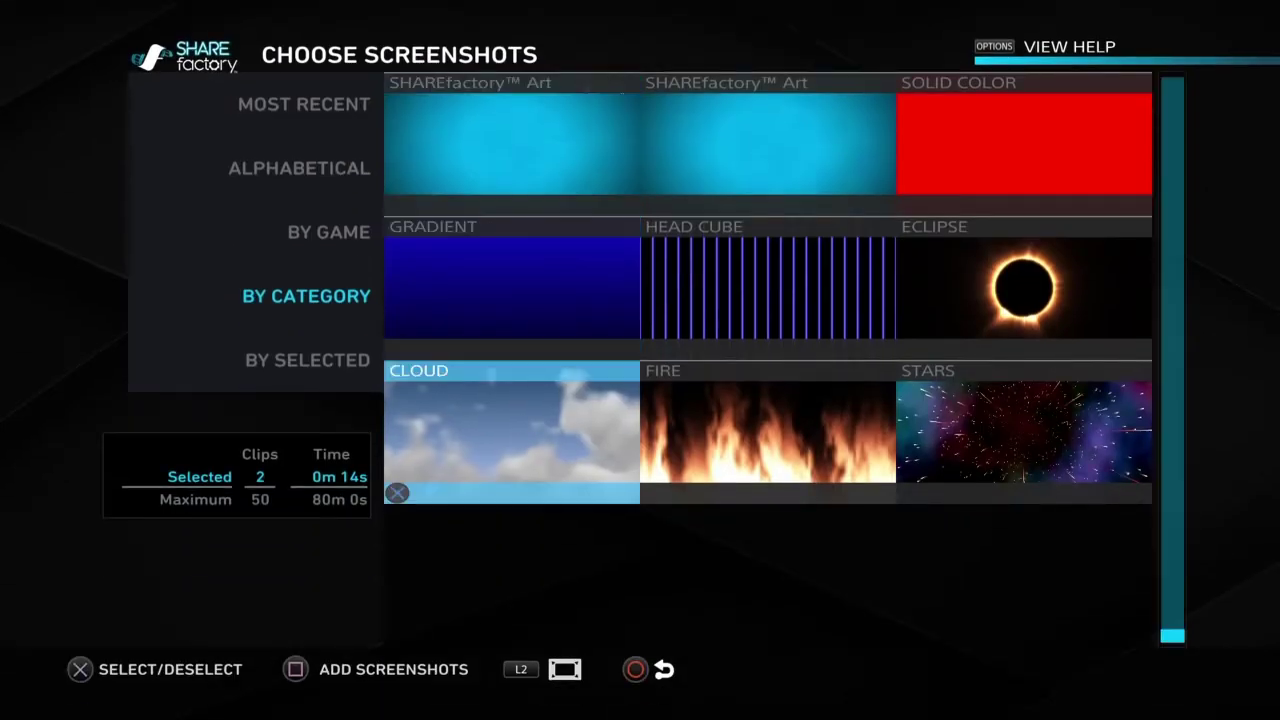
key("Right")
key("Right")
key("Left")
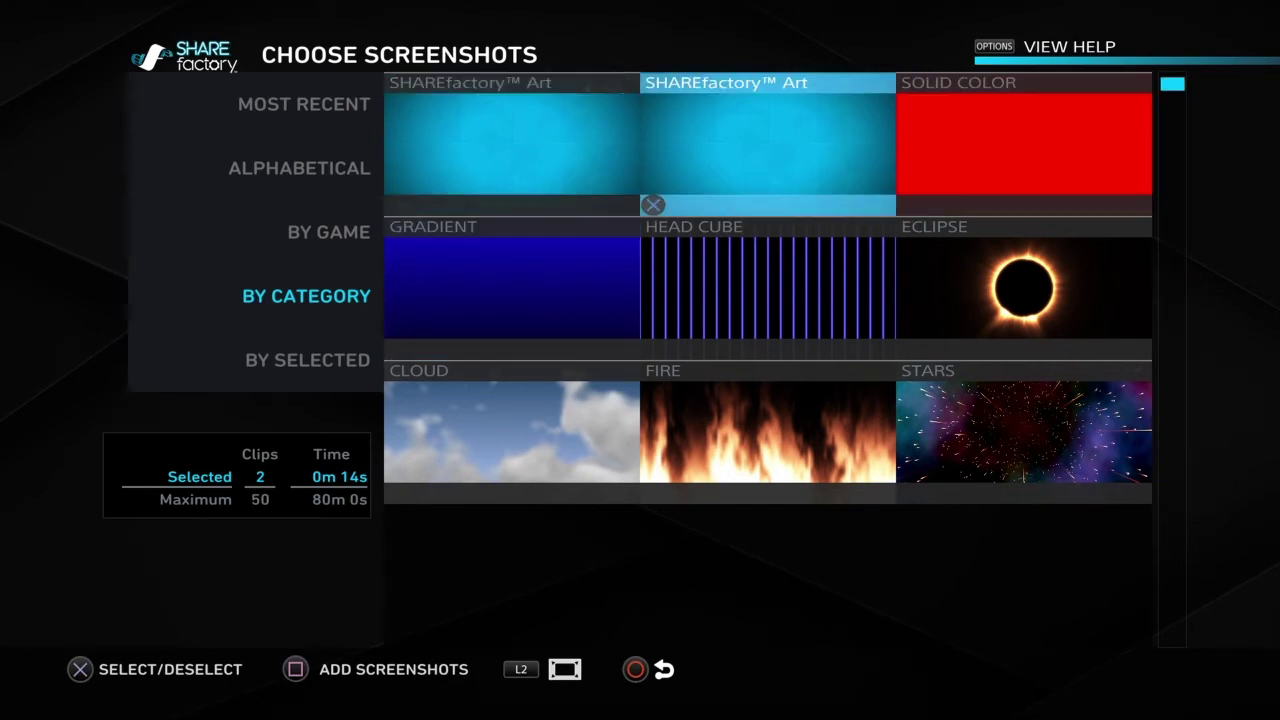
key("Left")
key("Down")
key("Right")
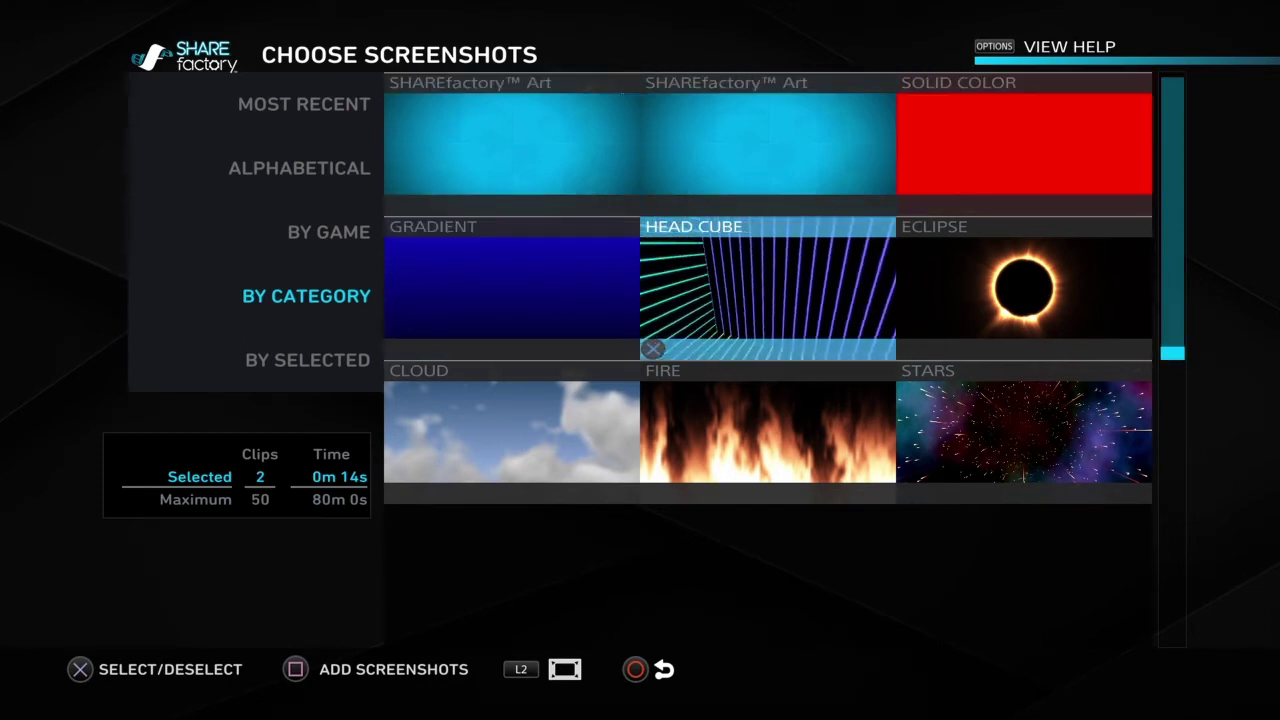
key("Right")
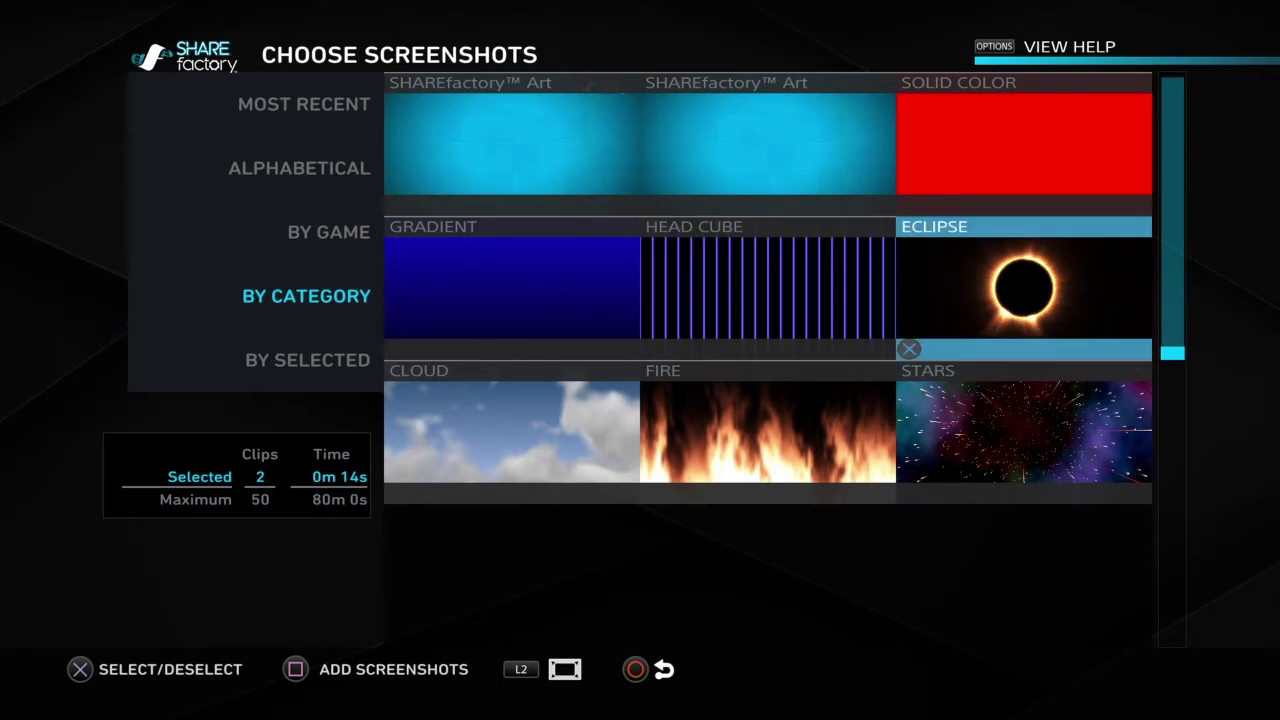
key("Left")
key("Left")
key("Down")
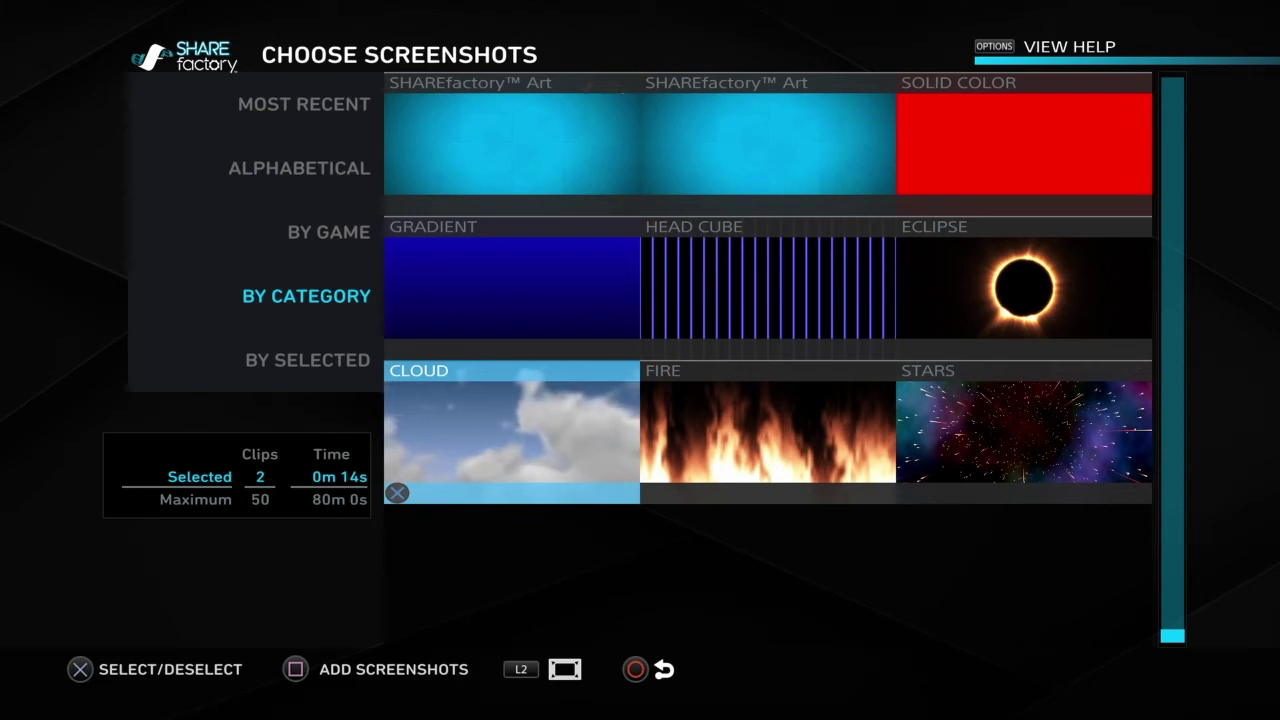
Insert the Stars background between the title clip and the closing clip
key("Right")
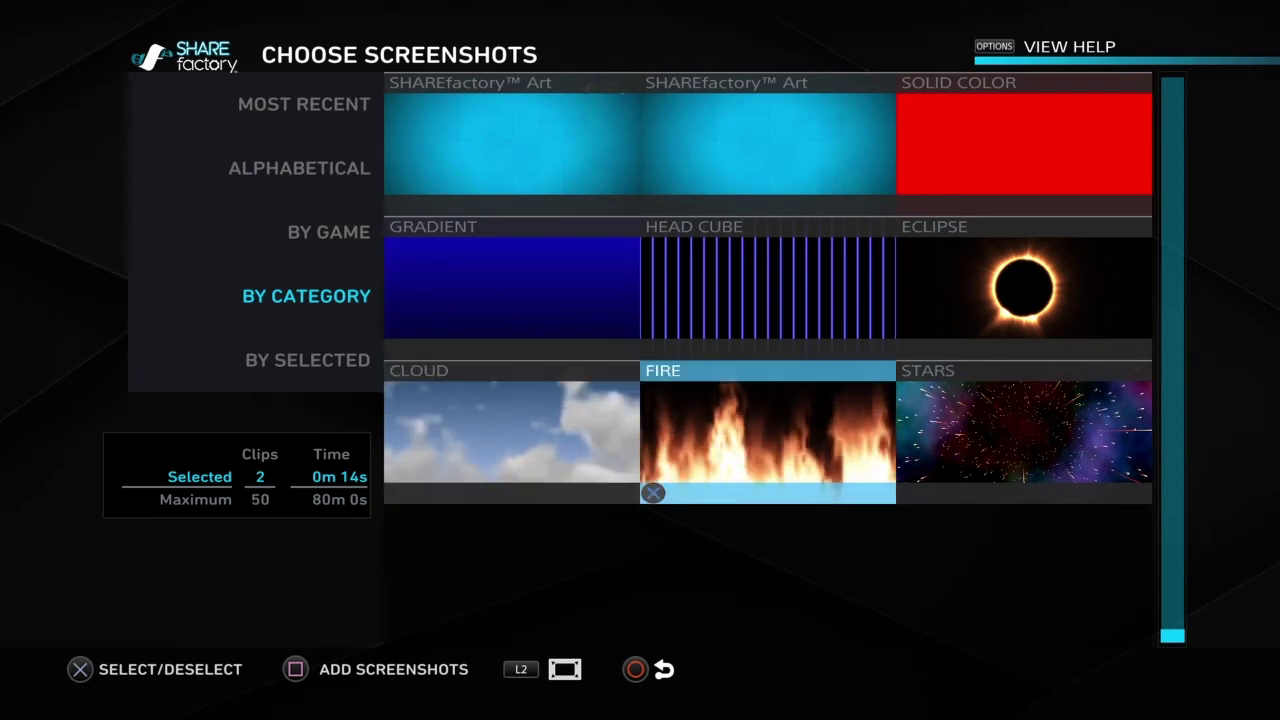
key("Right")
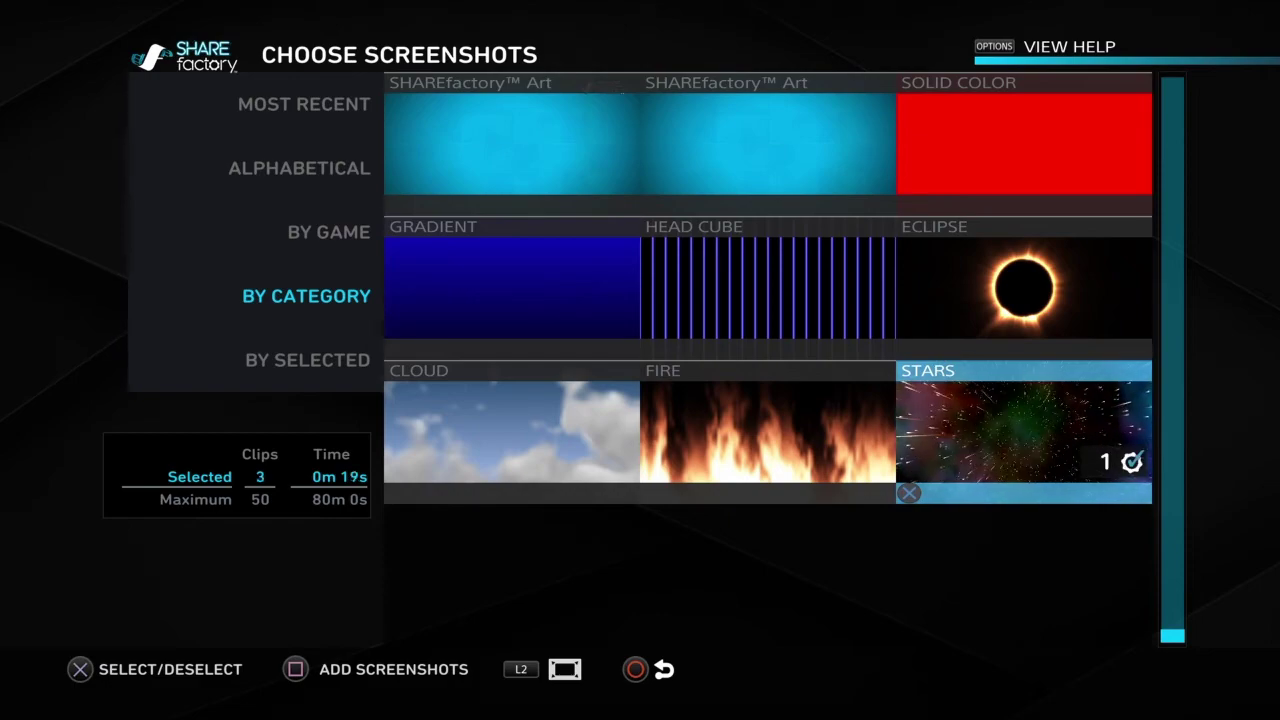
key("Escape")
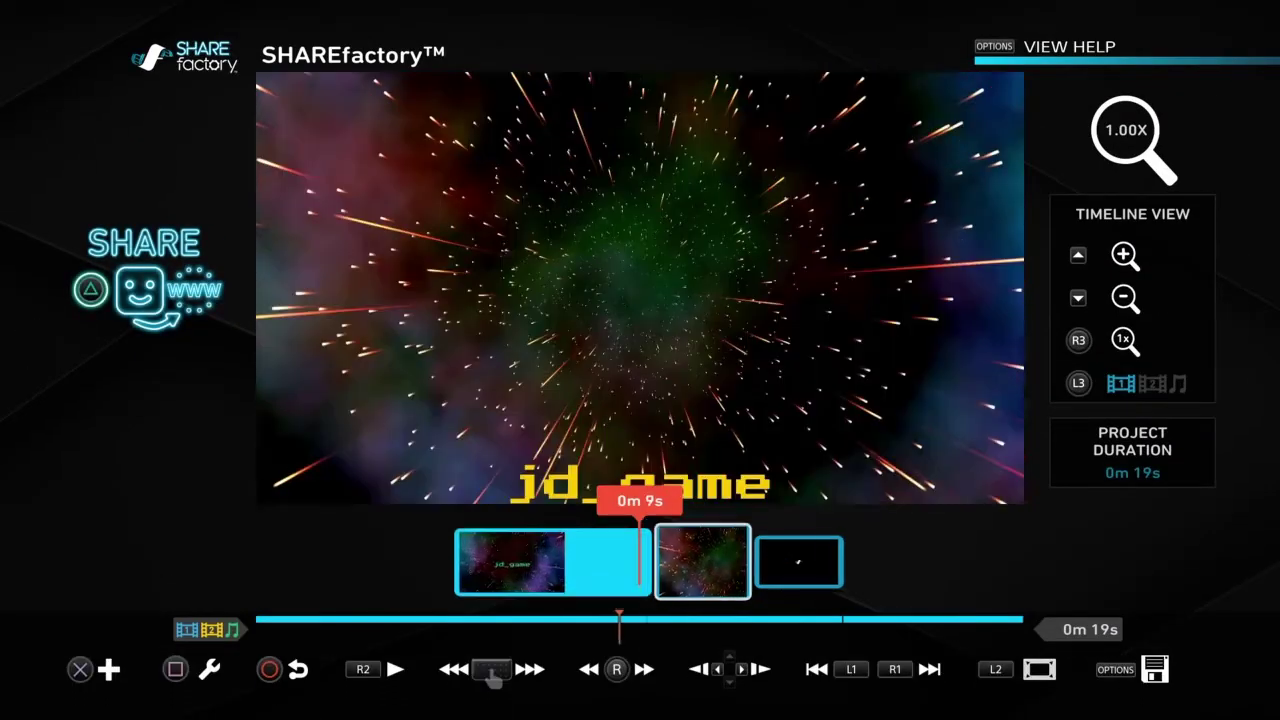
Scrub and play across the cut from the title clip to the new Stars clip, around 0m 10s, to check the join
key("Left")
key("space")
key("space")
key("Right")
key("Left")
key("Left")
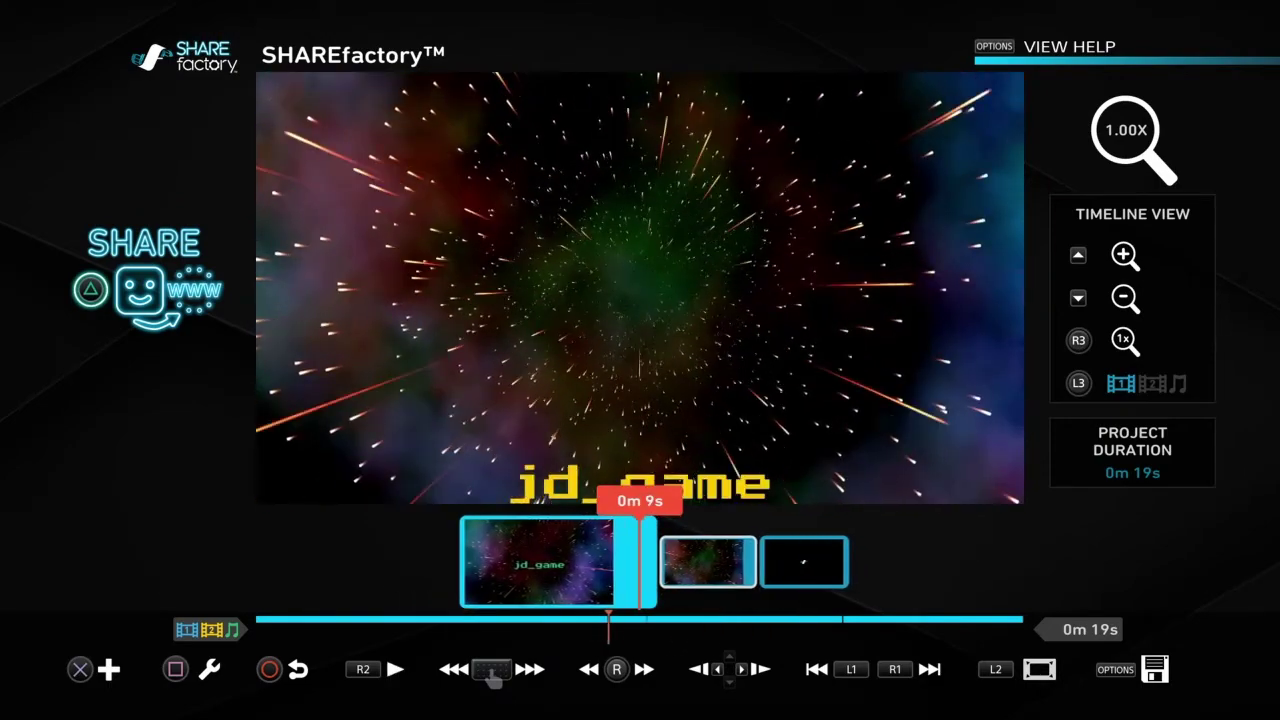
key("Right")
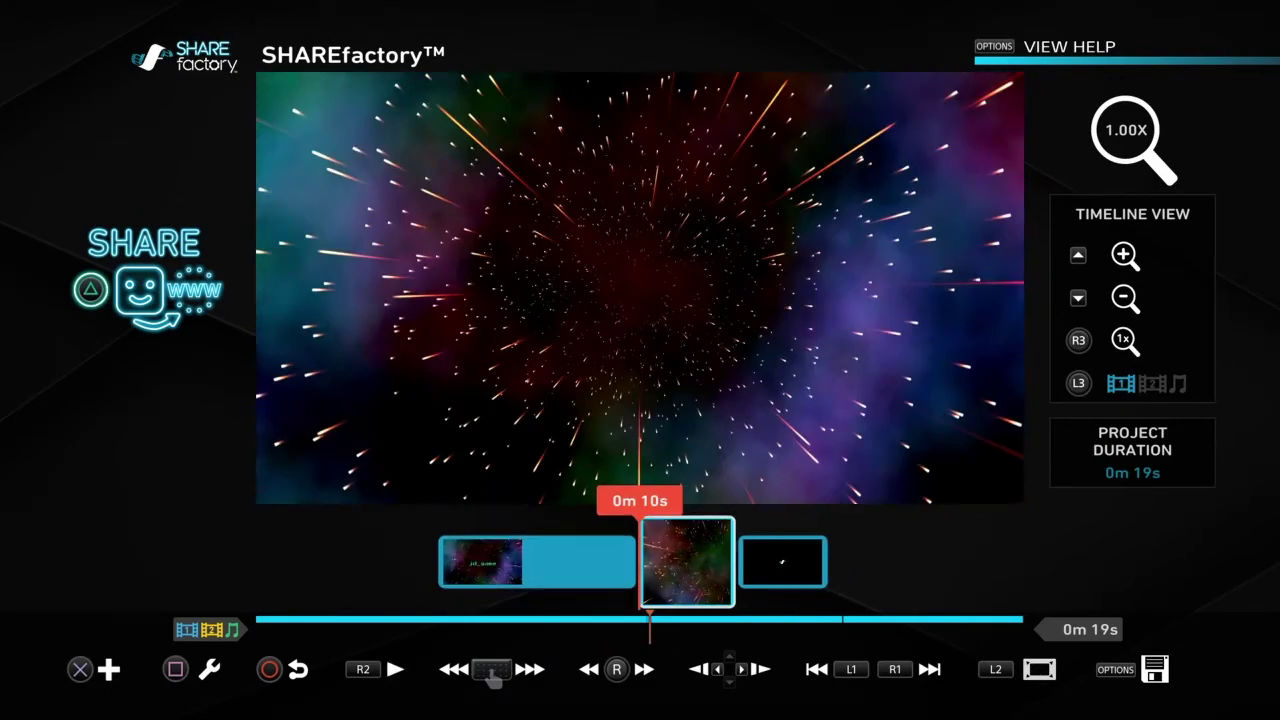
key("space")
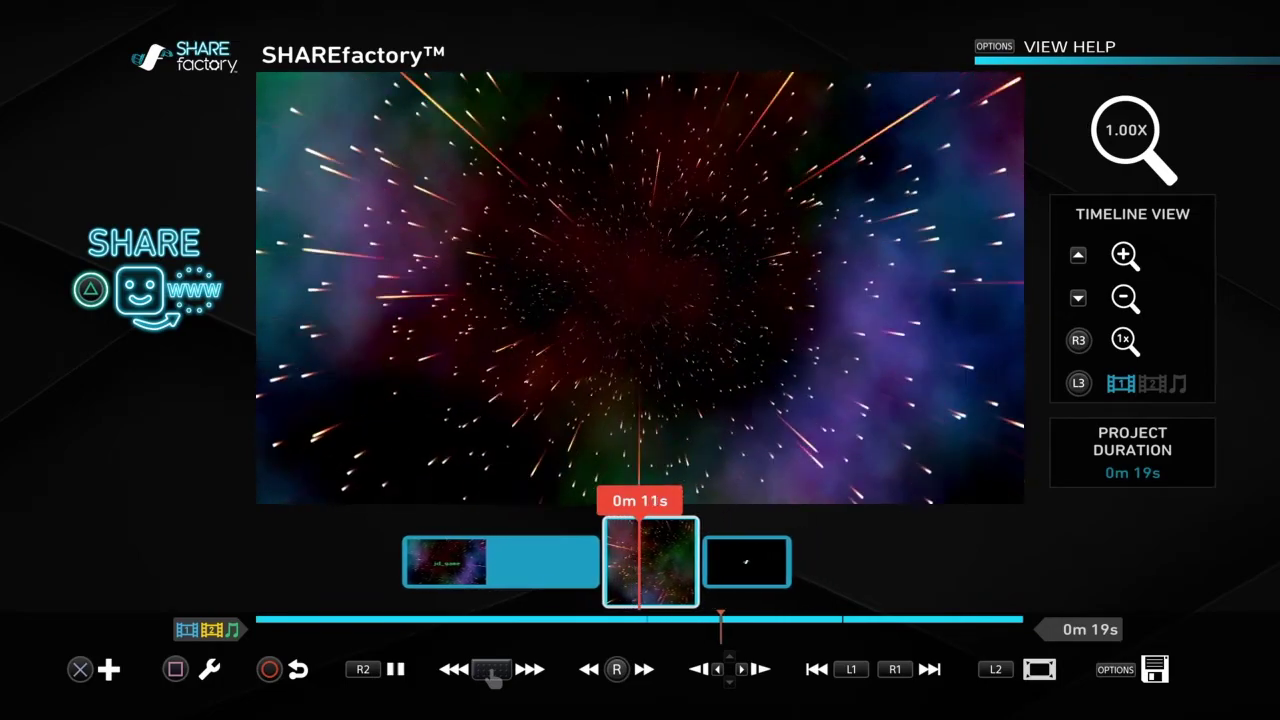
key("space")
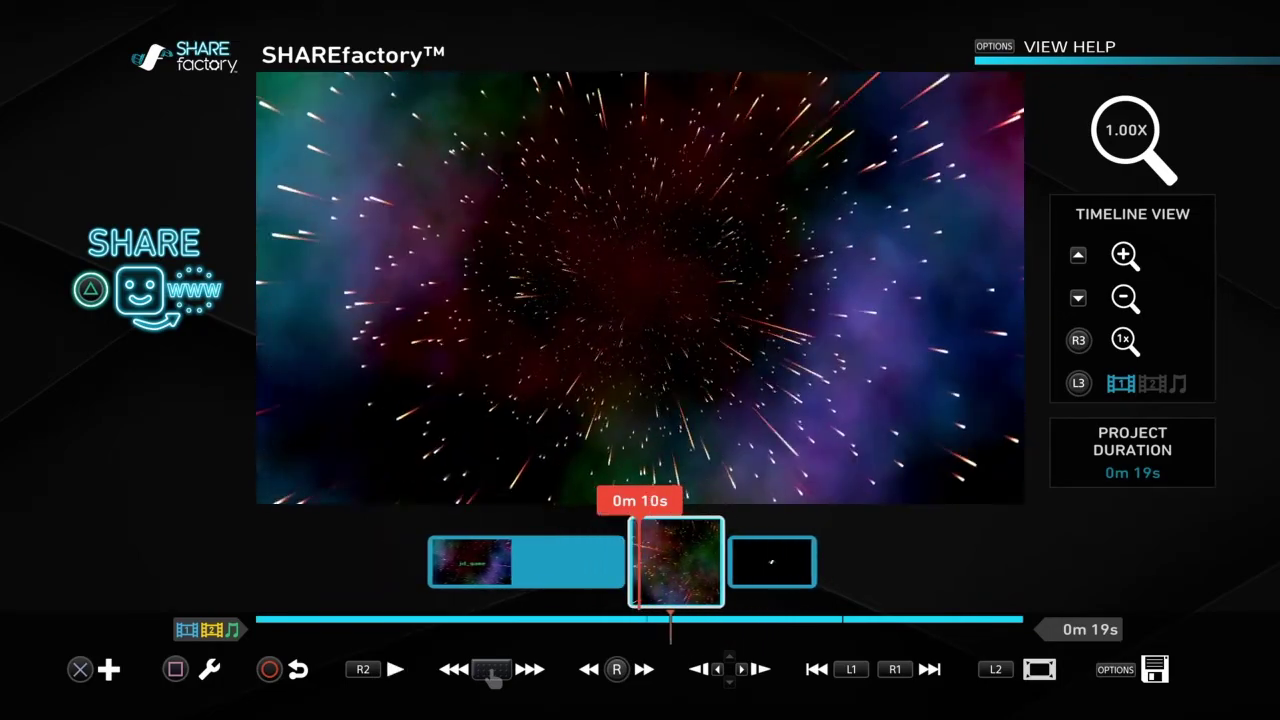
Open the Track 2 commentary recorder at the Stars clip to view it, and leave without recording
key("Return")
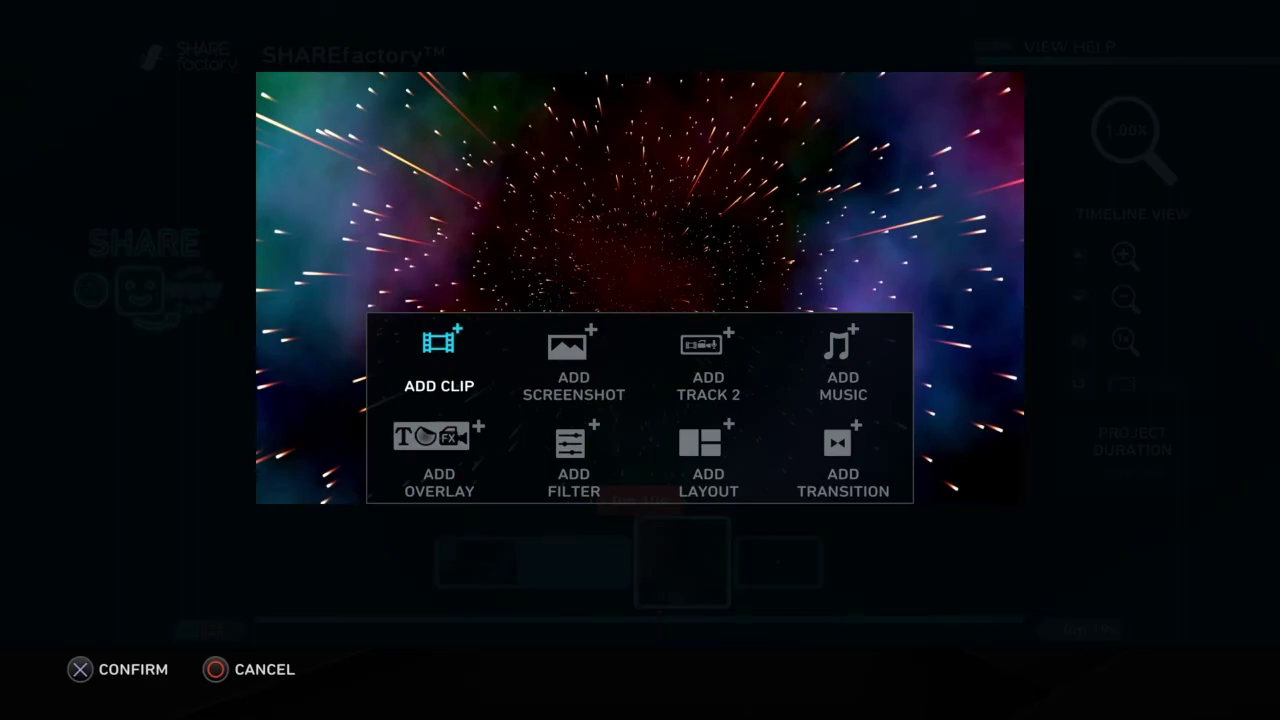
key("Up")
key("Return")
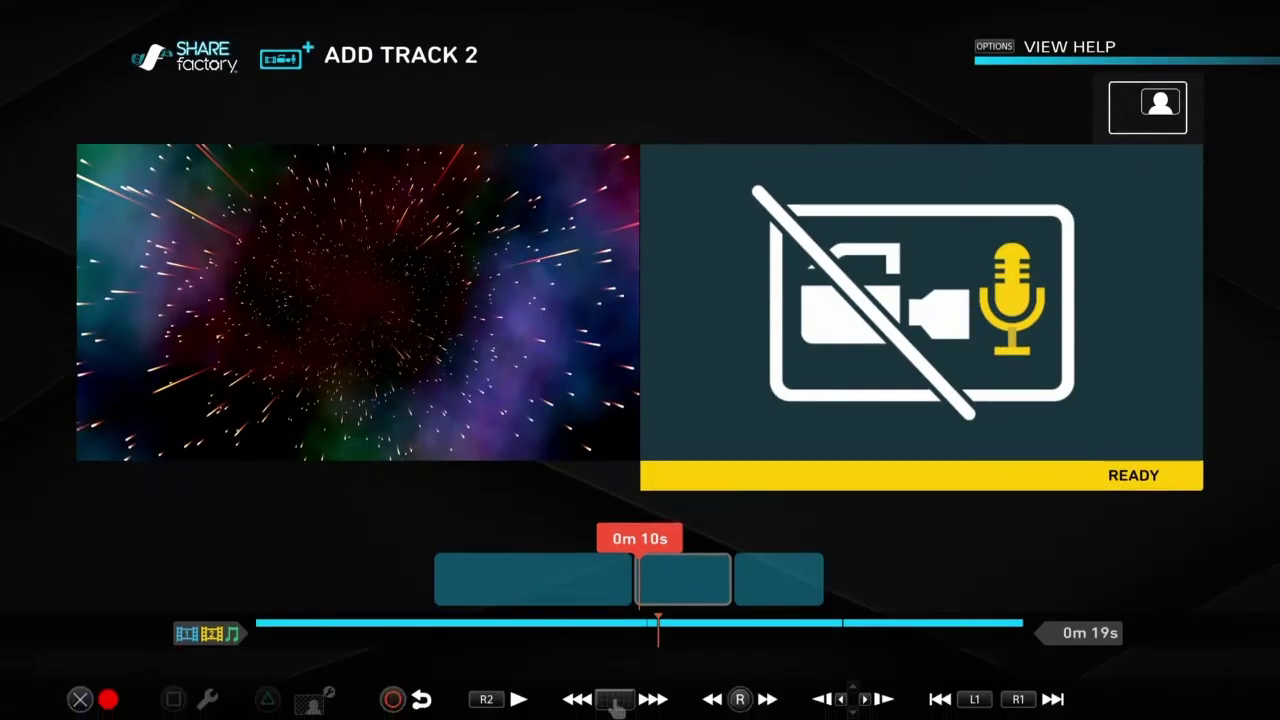
key("Escape")
Open the music choices for the intro project and look over the most recent tracks
key("Down")
key("Return")
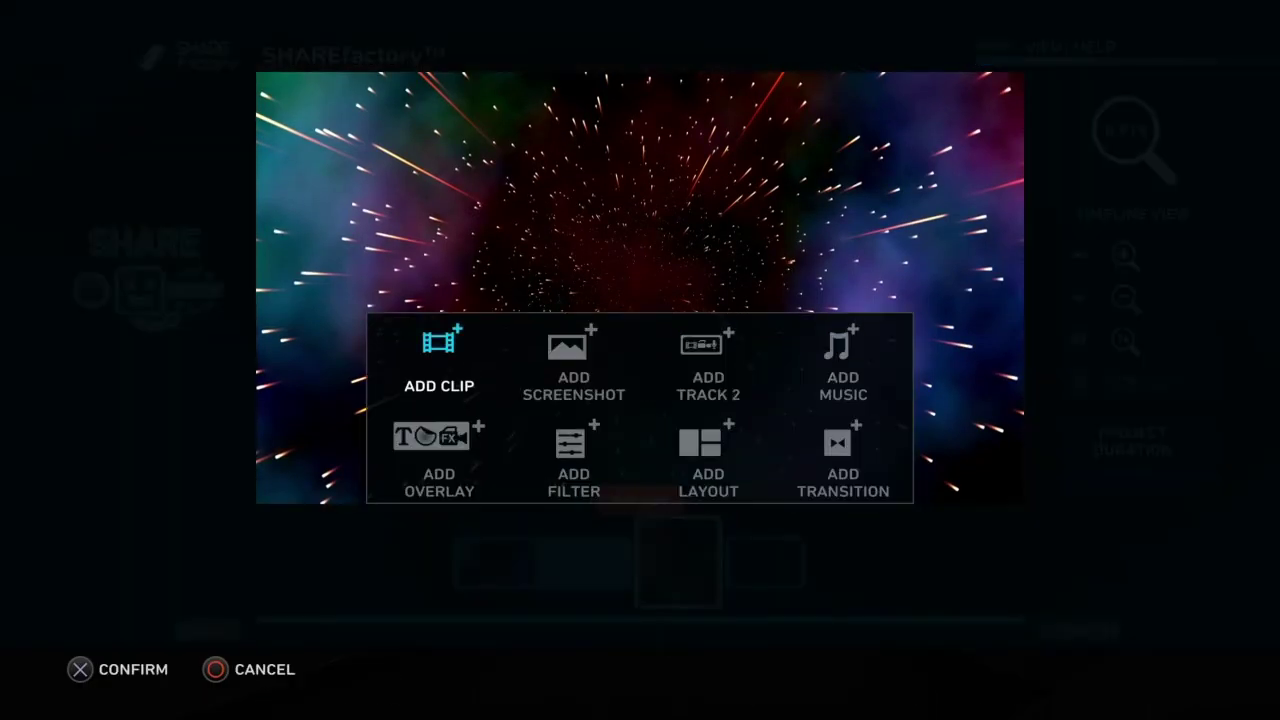
key("Return")
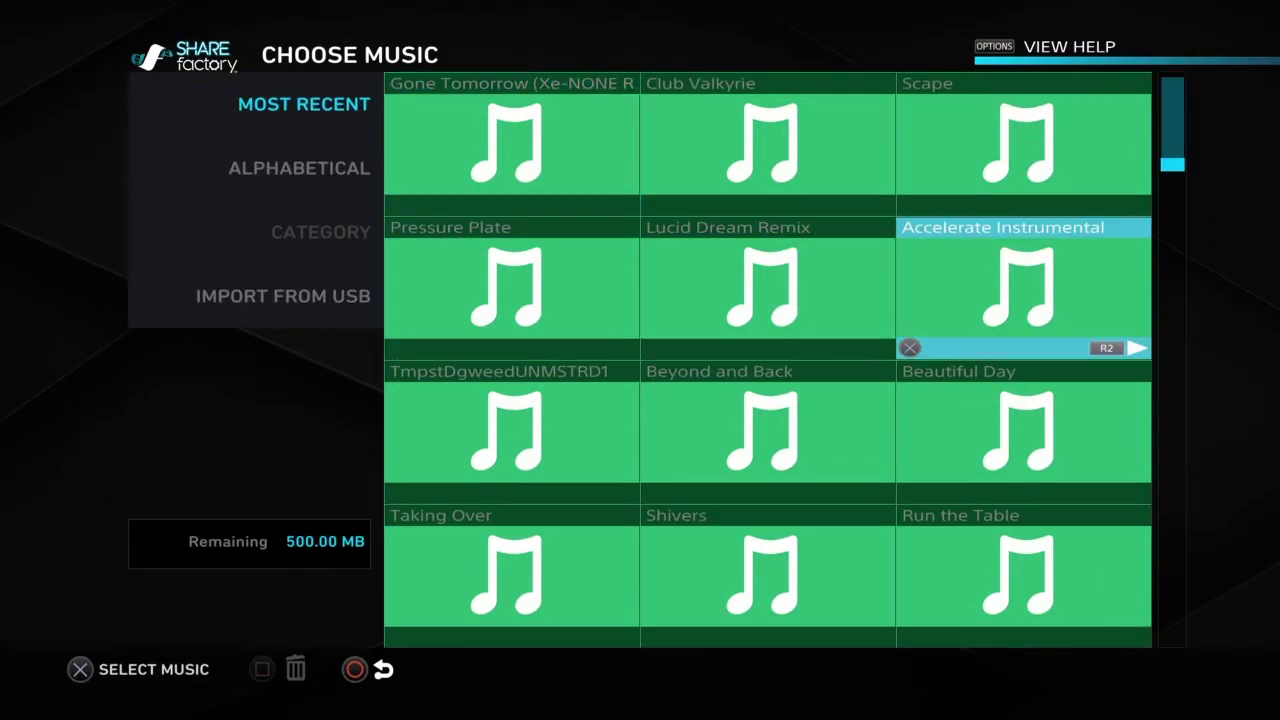
Add a track from the most recent music at the start of the Stars clip, preview it, and return to the main timeline
key("Up")
key("Left")
key("Right")
key("Return")
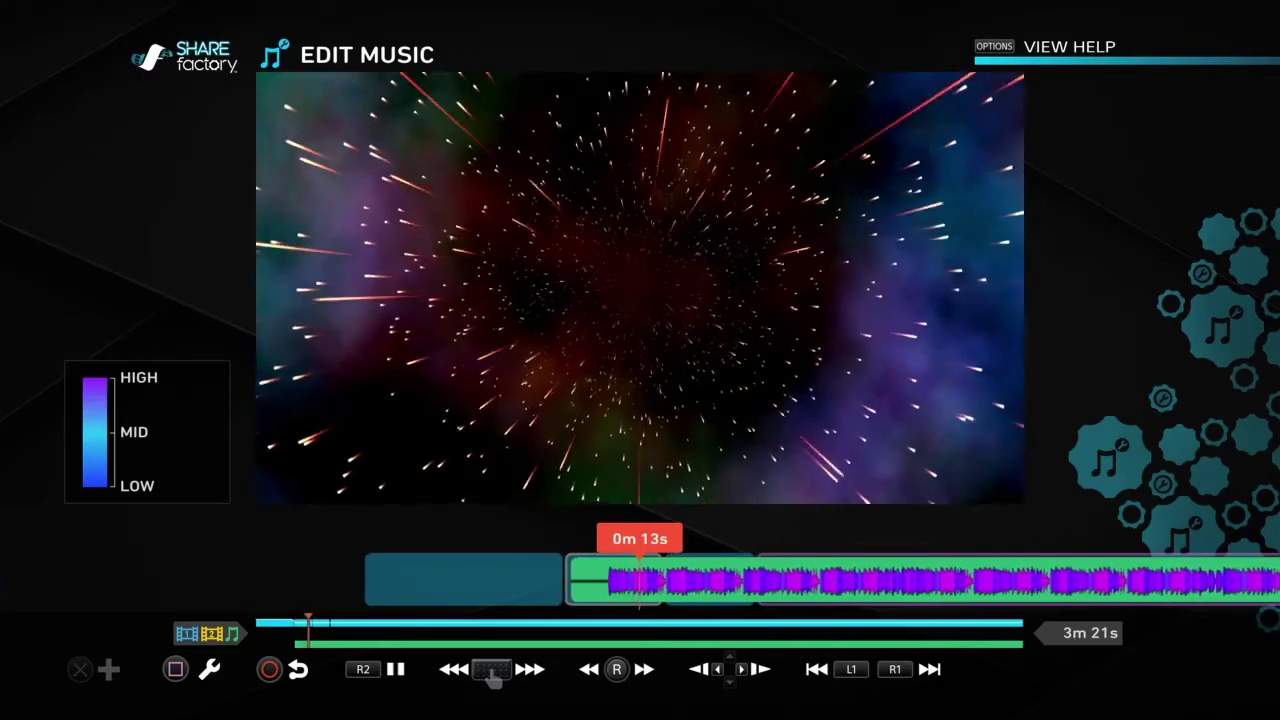
key("Right")
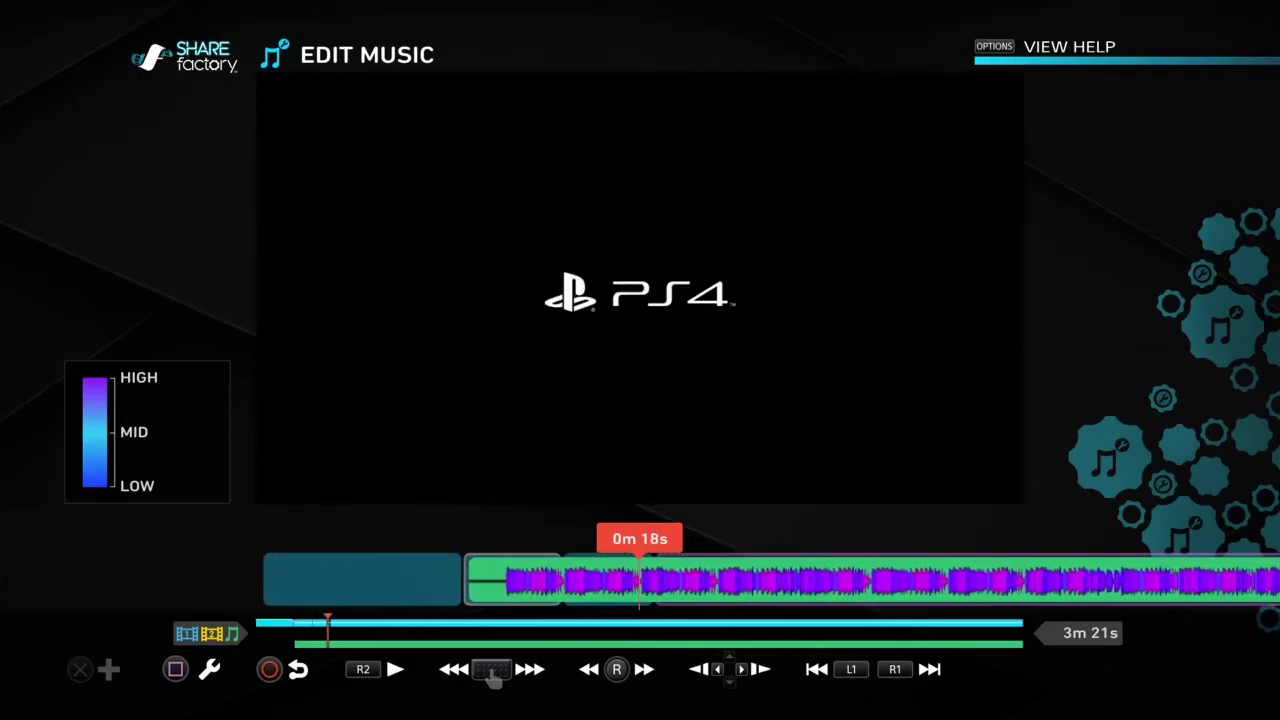
key("Left")
key("Escape")
key("Left")
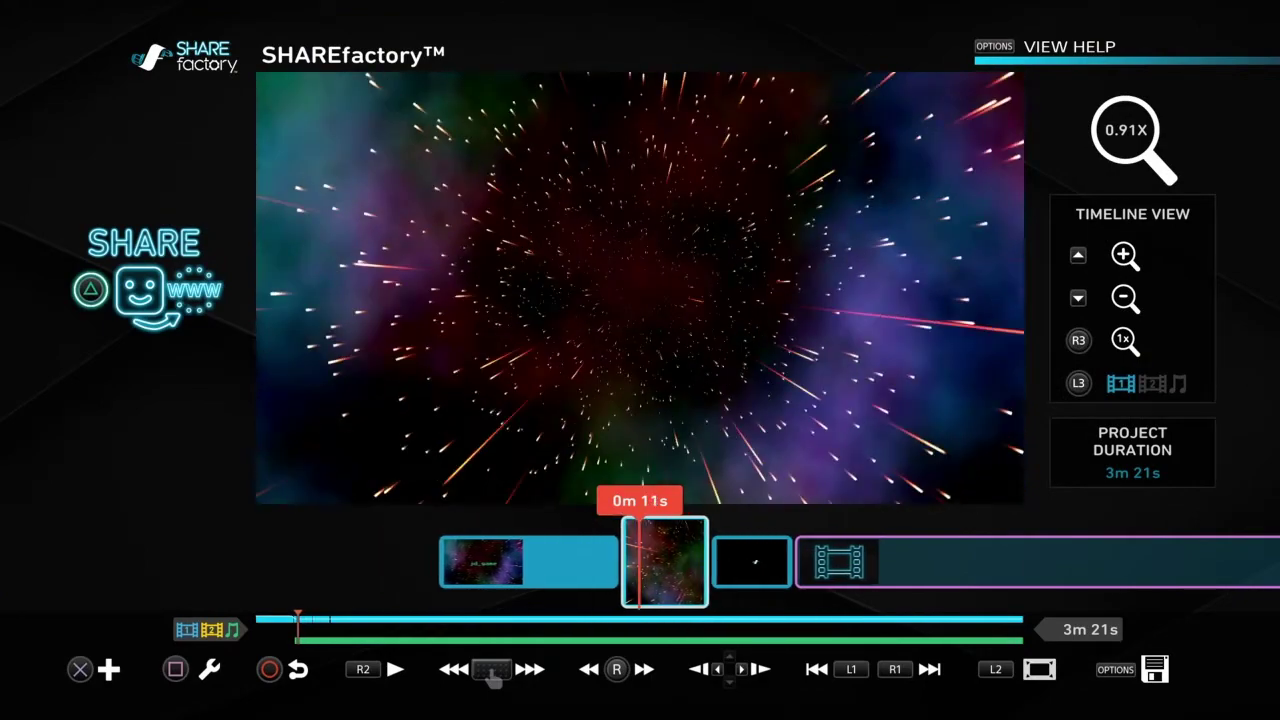
Split the added music at the end of the Stars clip, around 0m 14s
key("Right")
key("Return")
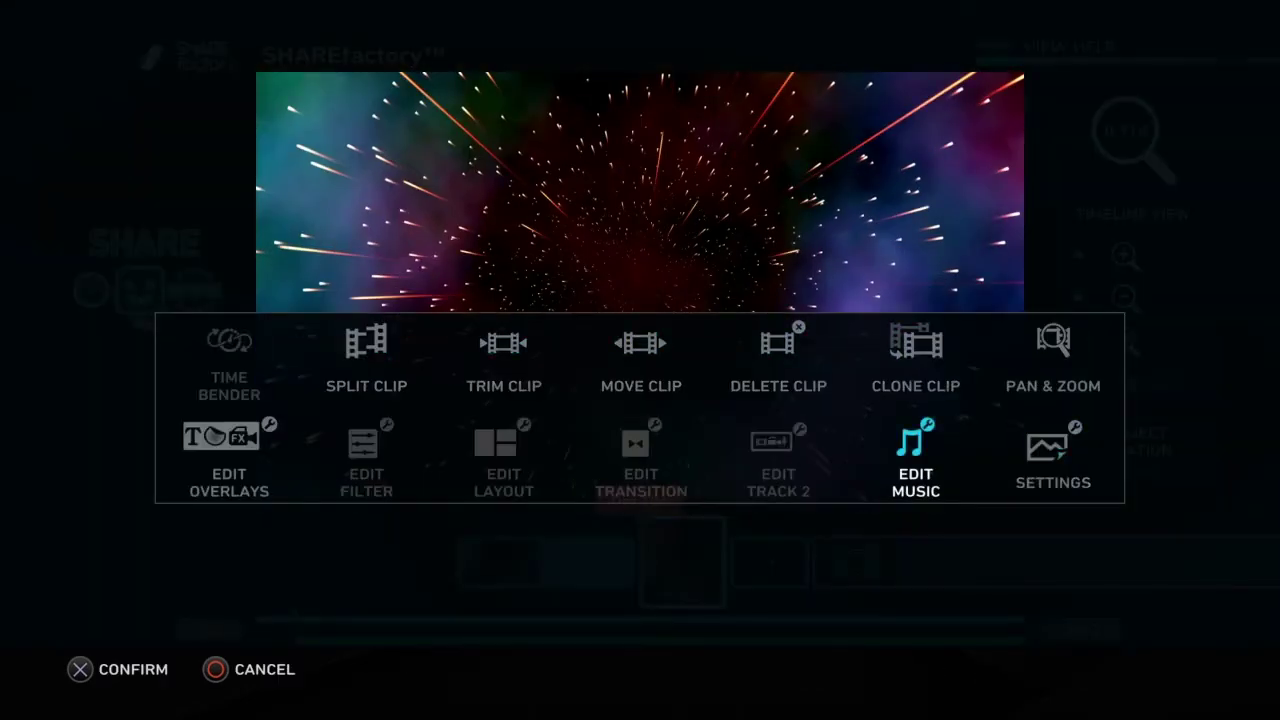
key("Return")
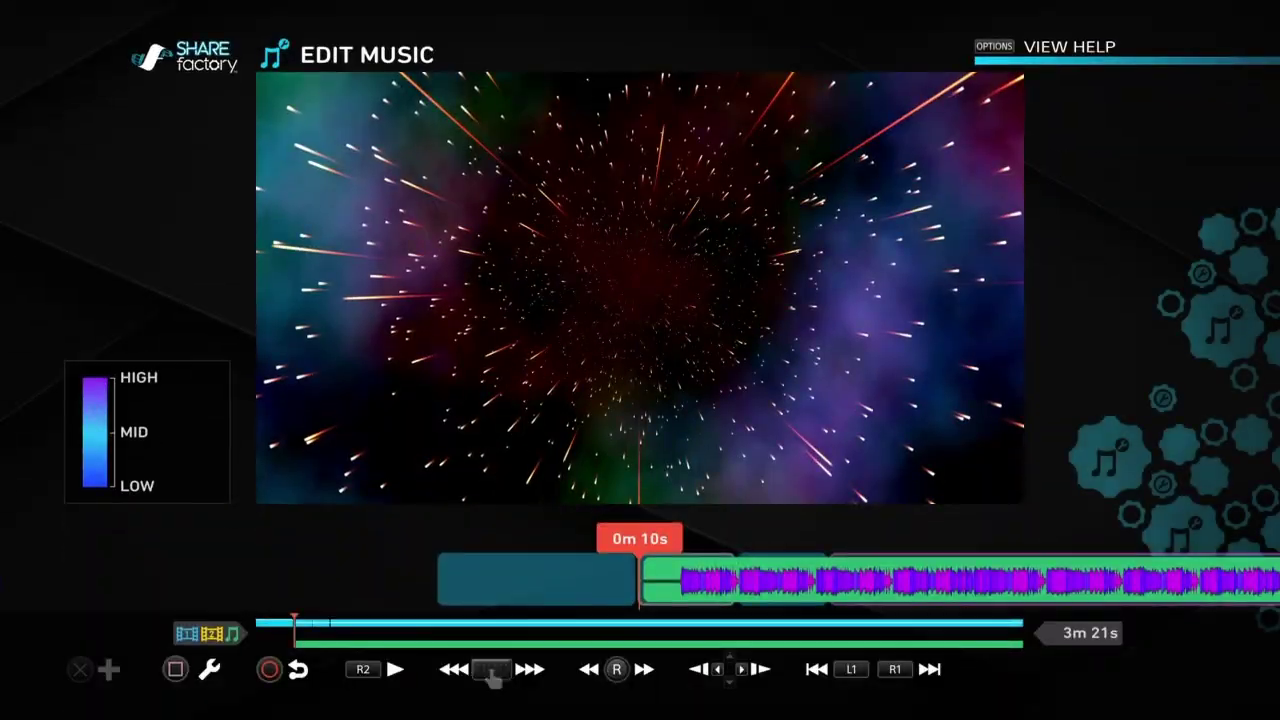
key("Right")
key("Right")
key("Right")
key("Right")
key("Right")
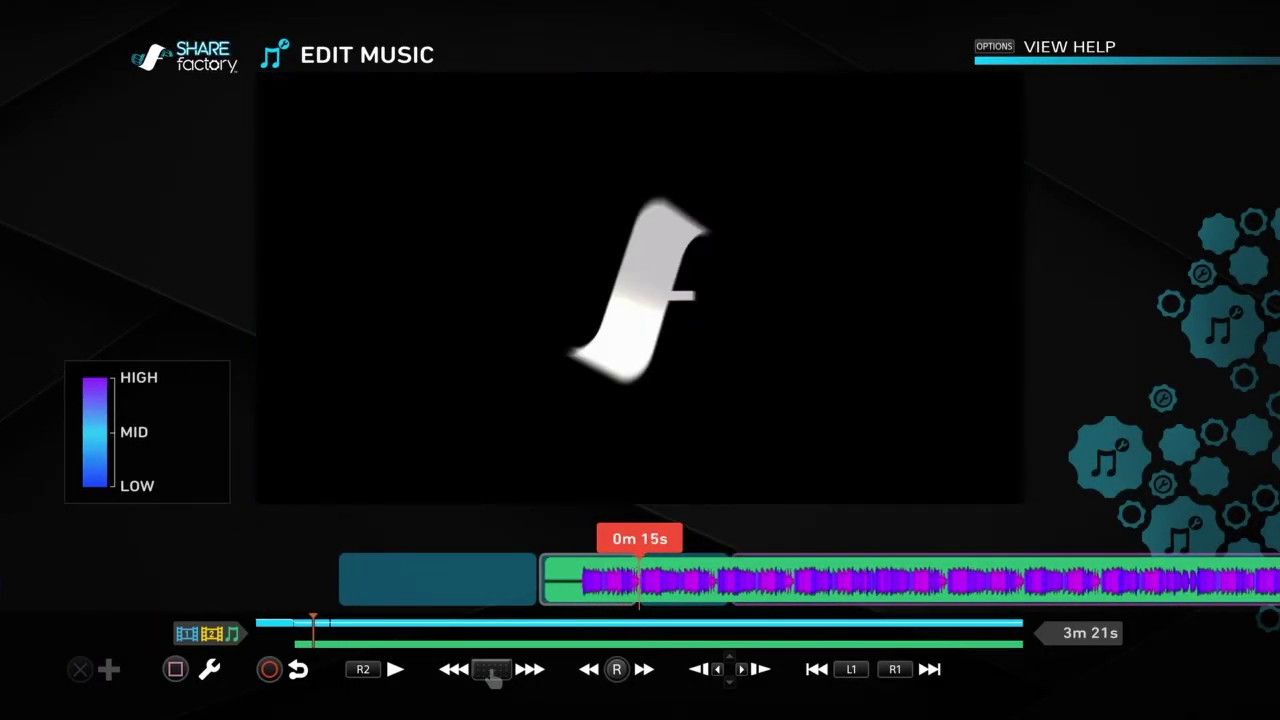
key("Return")
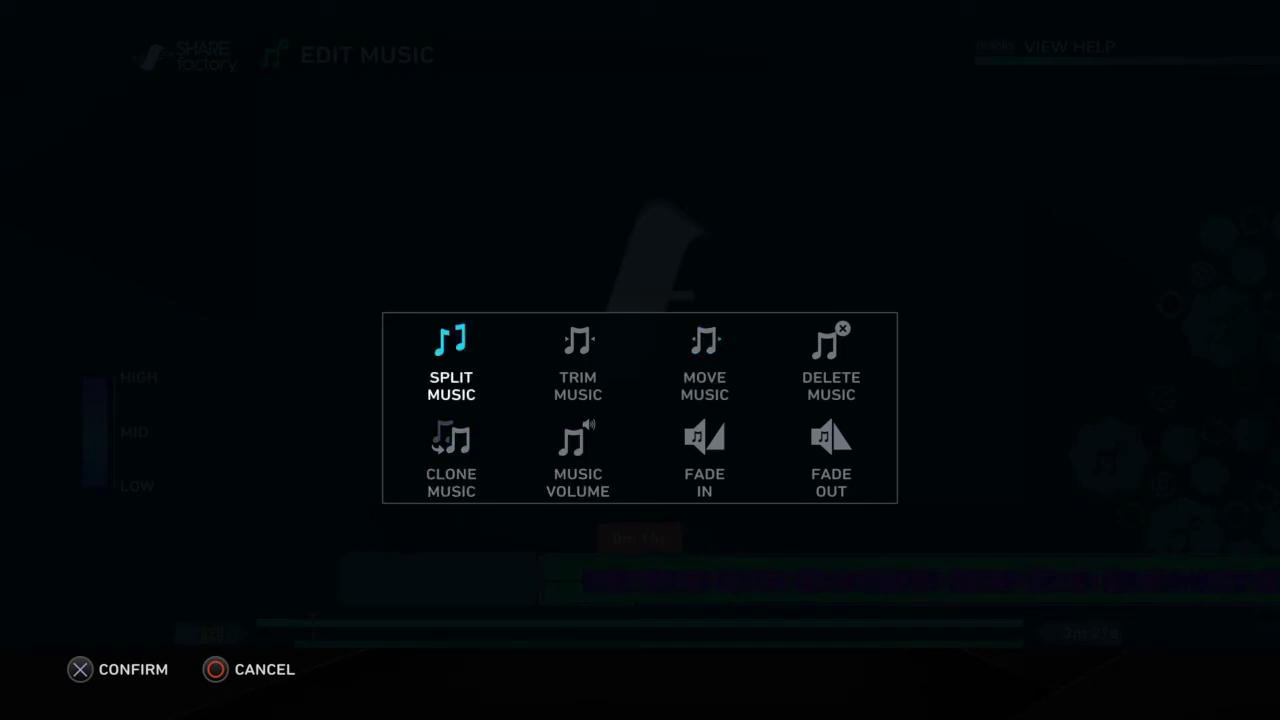
key("Return")
key("Return")
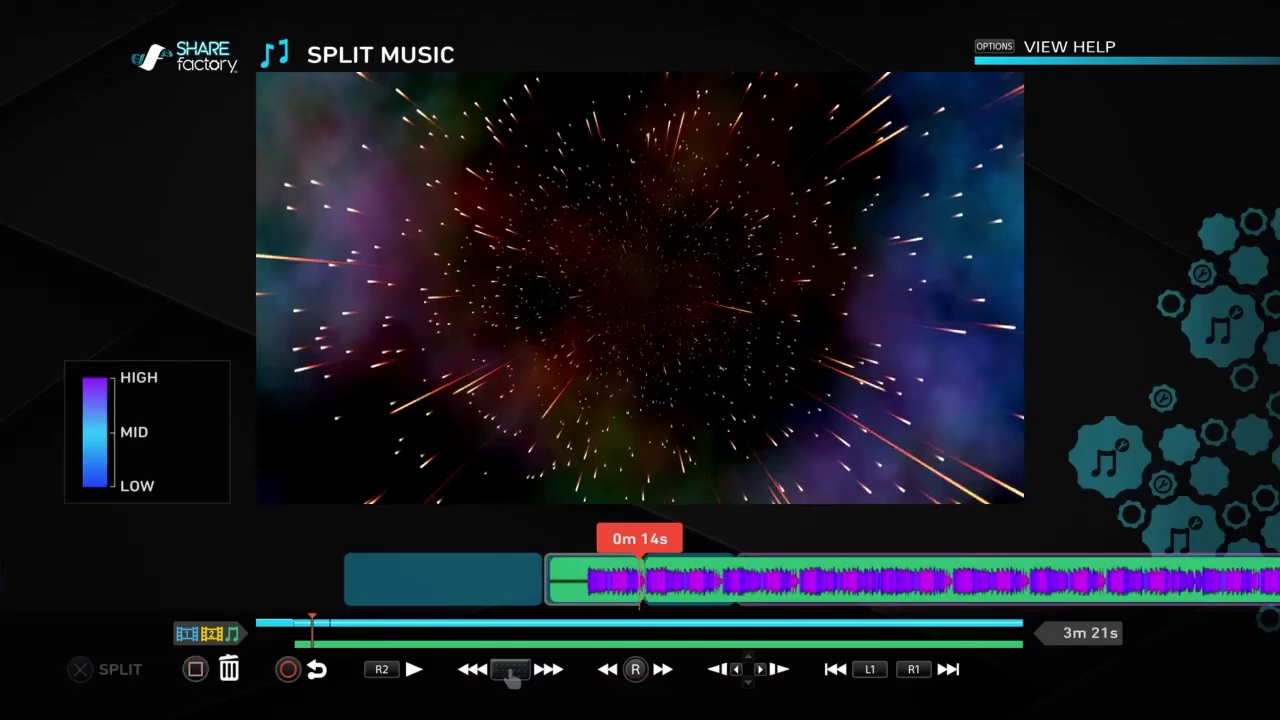
Delete the long section of music that follows the split and confirm the deletion
key("Right")
key("Delete")
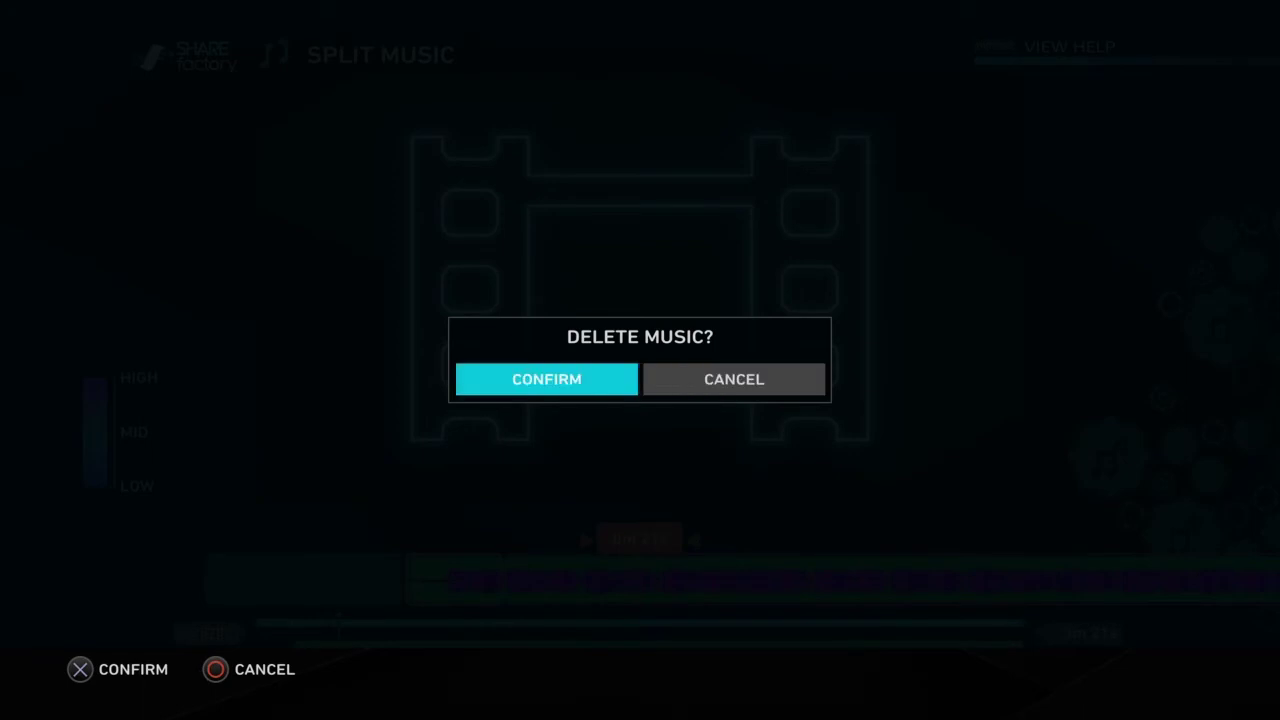
key("Return")
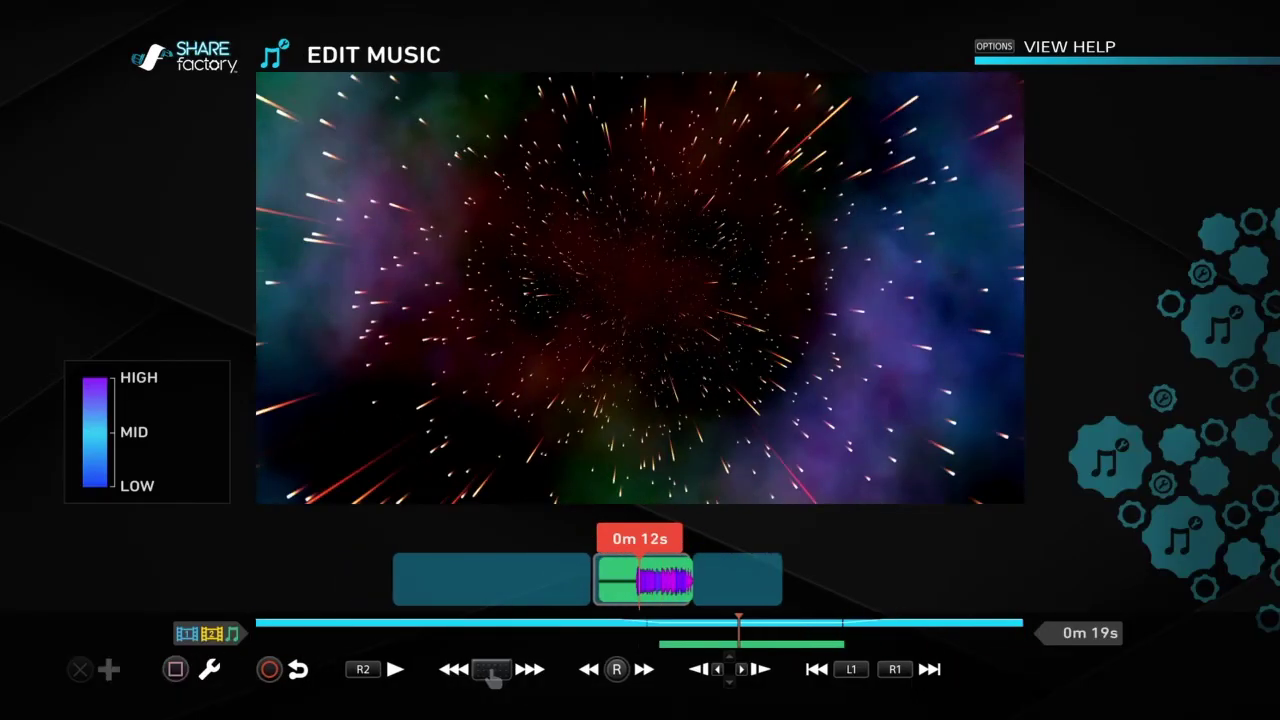
Play the shortened music across the Stars clip from 0m 10s, and return to the main timeline
key("Left")
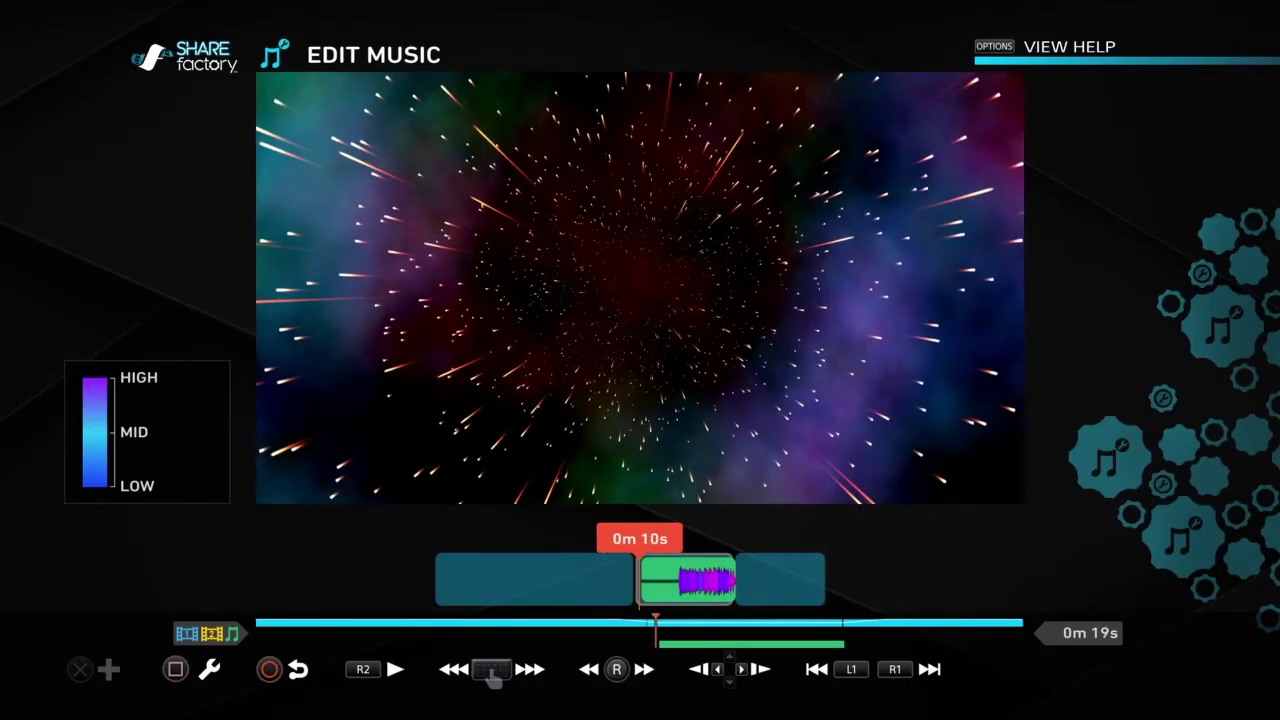
key("space")
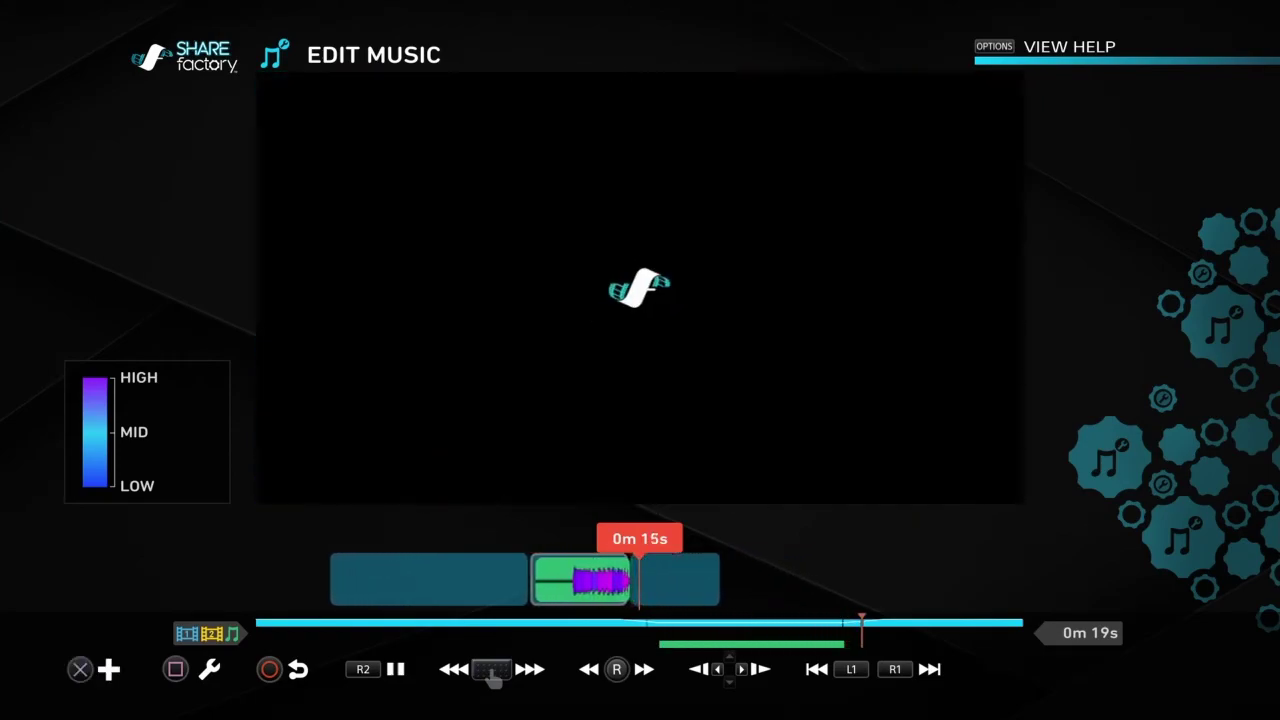
key("Escape")
key("s")
key("Escape")
Start the Split Clip operation on the Stars clip around 0m 12s
key("Return")
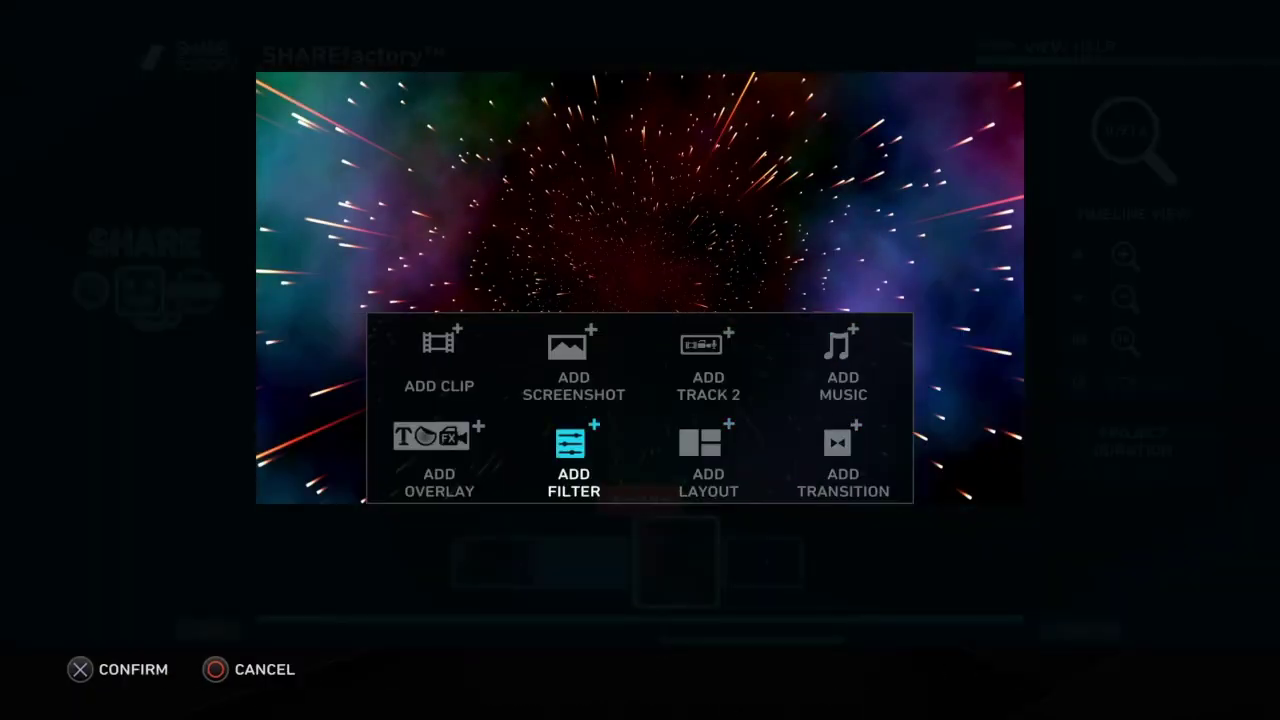
key("Escape")
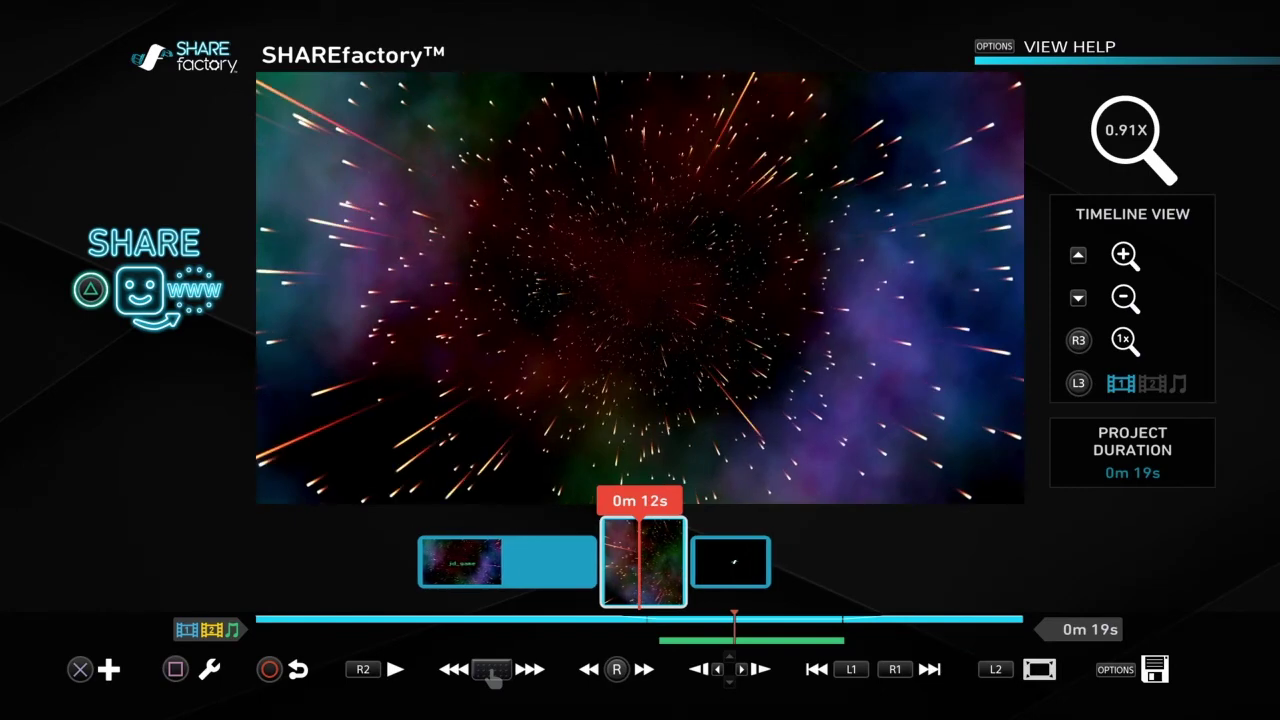
key("s")
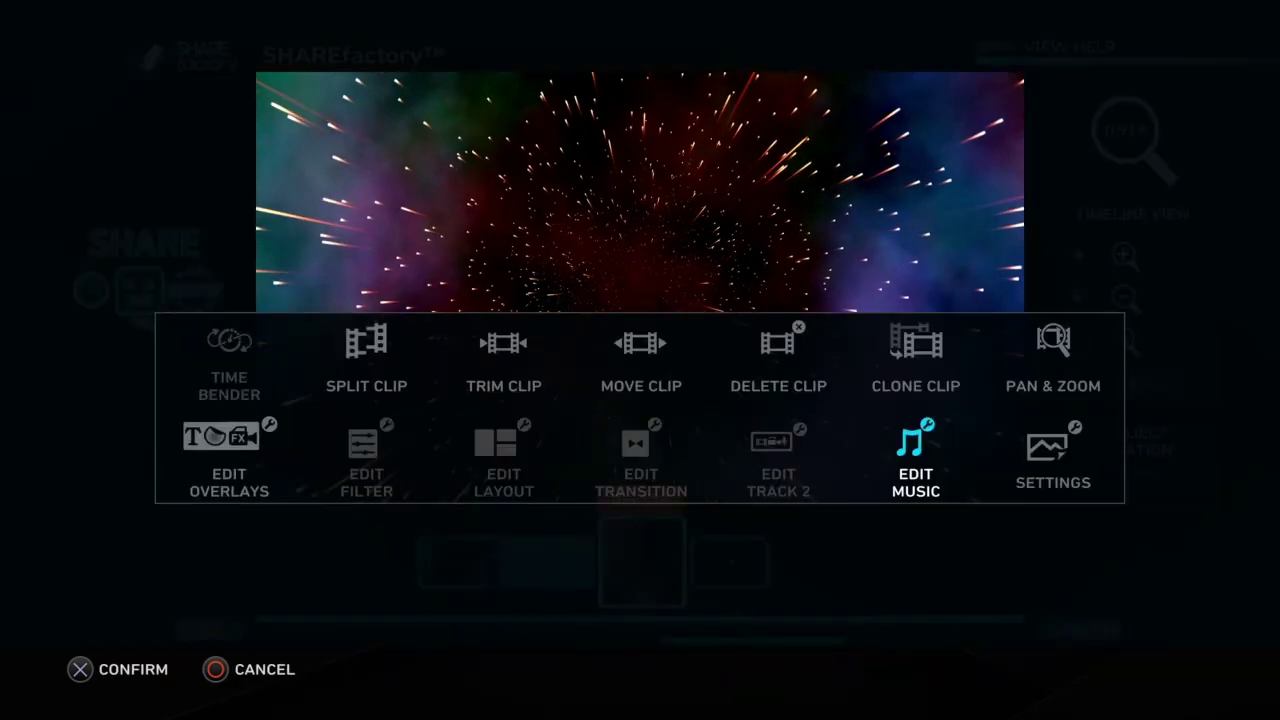
key("Return")
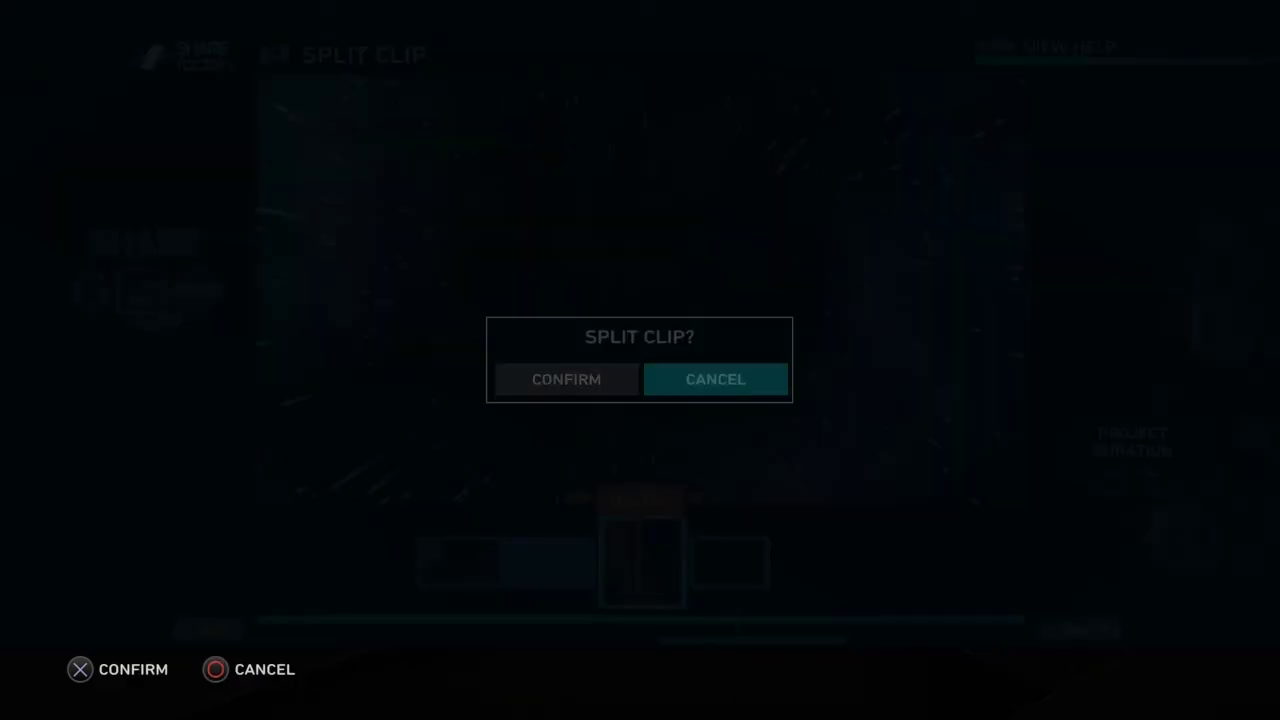